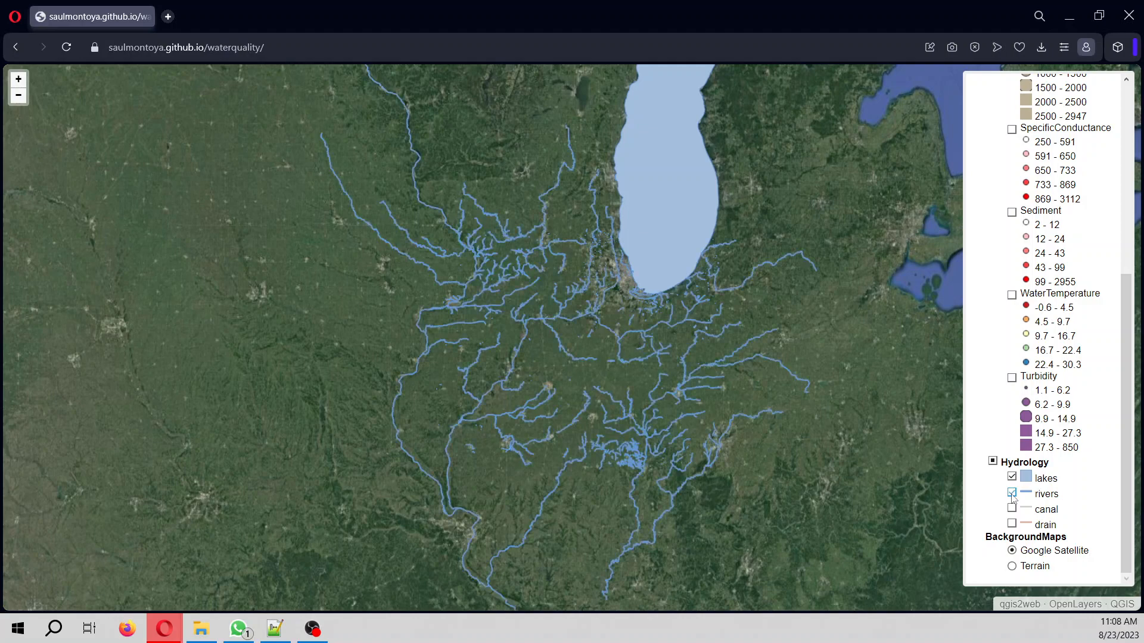
# Step: Turn on the canal and drain layers, try Terrain, and return to Google Satellite
pyautogui.click(1013, 510)
pyautogui.click(1012, 524)
pyautogui.click(1013, 567)
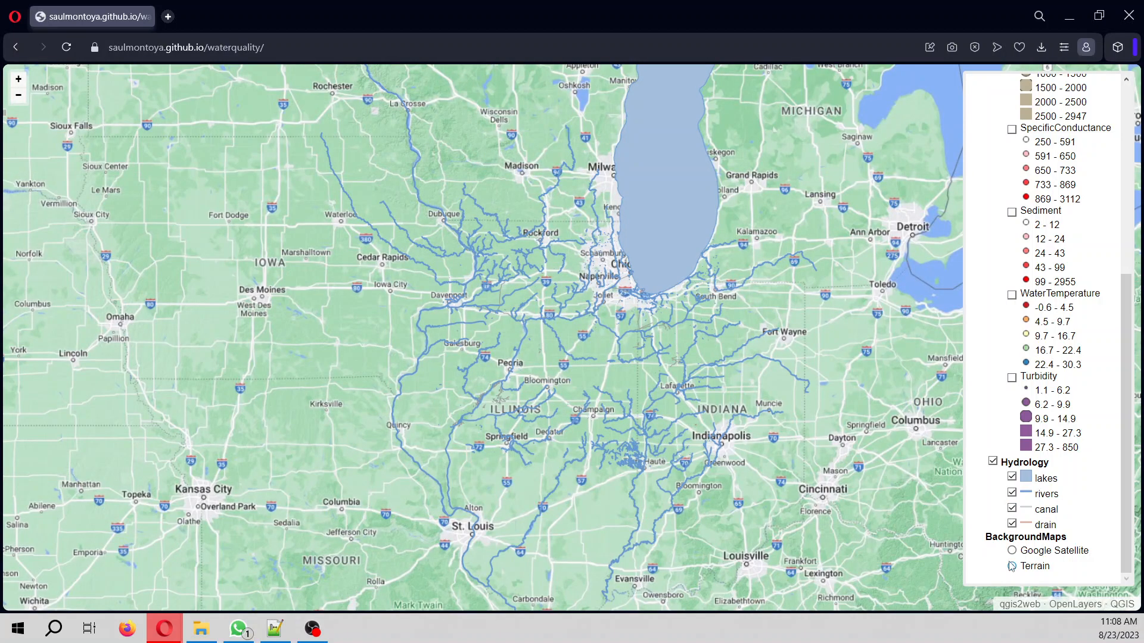
pyautogui.click(1012, 552)
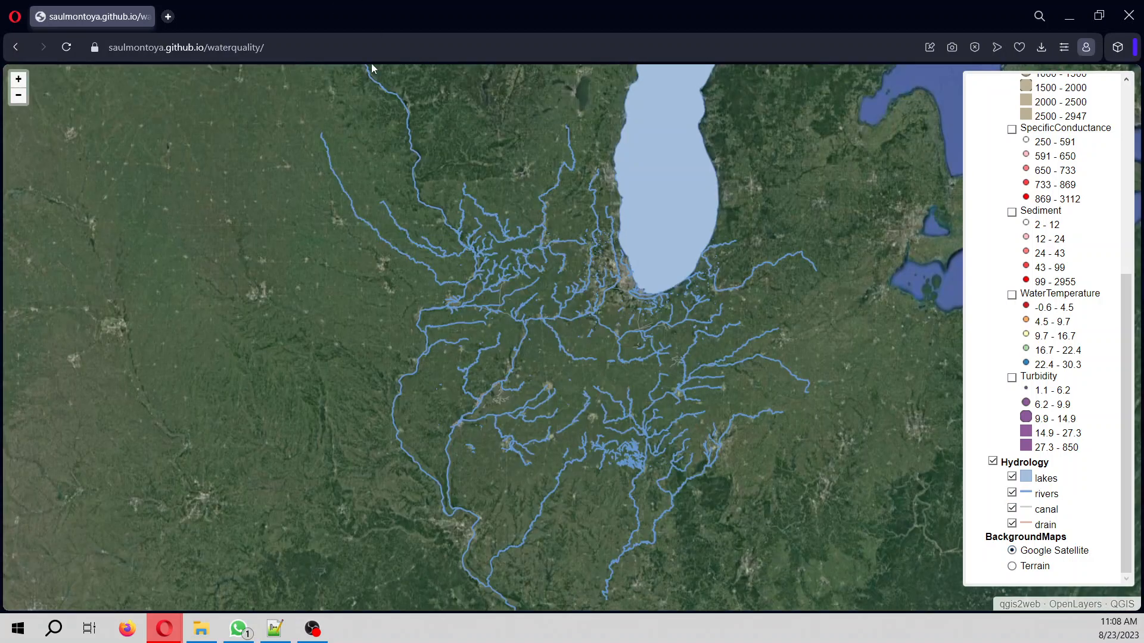
pyautogui.hotkey('ctrl', 'a')
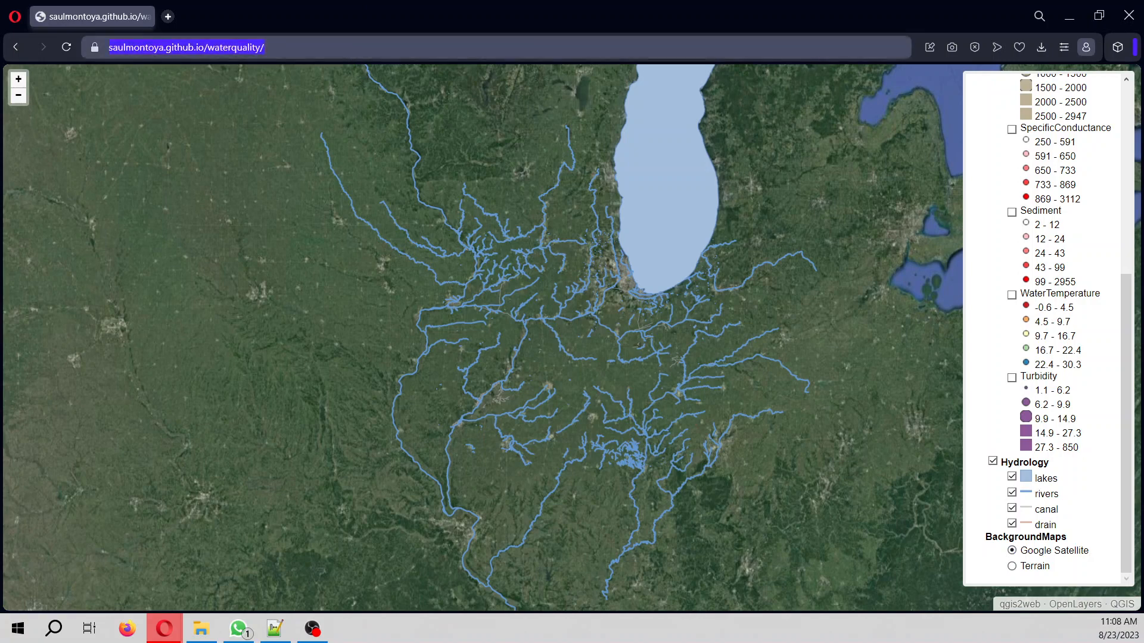
pyautogui.press('Return')
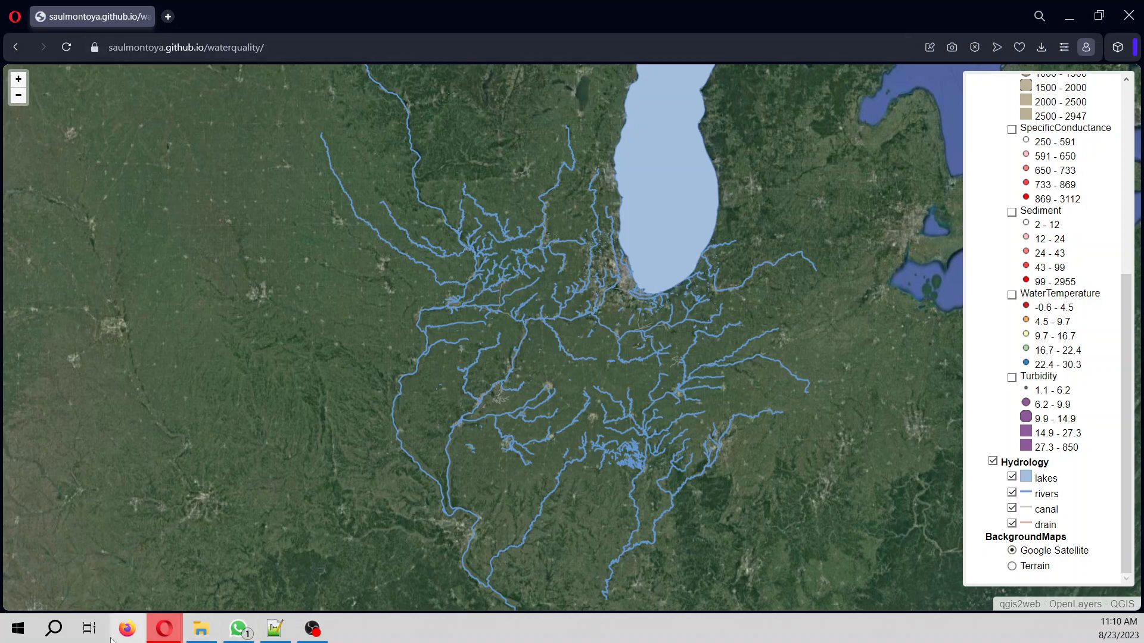
# Step: Browse File Explorer to Documentos > webinar project > Txt folder
pyautogui.click(54, 630)
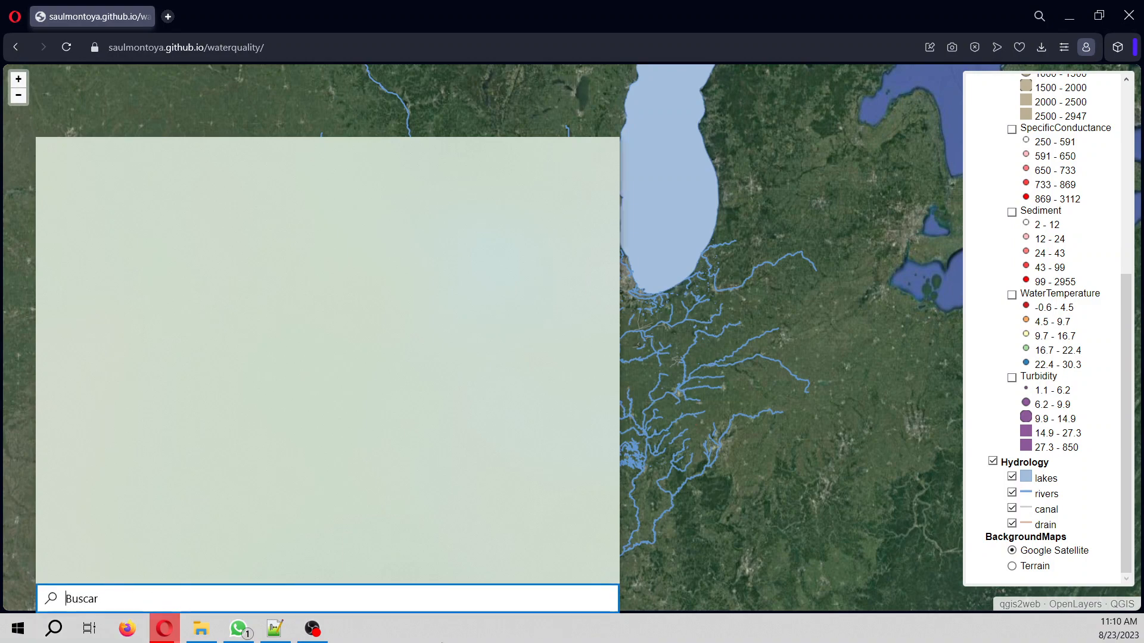
pyautogui.click(201, 629)
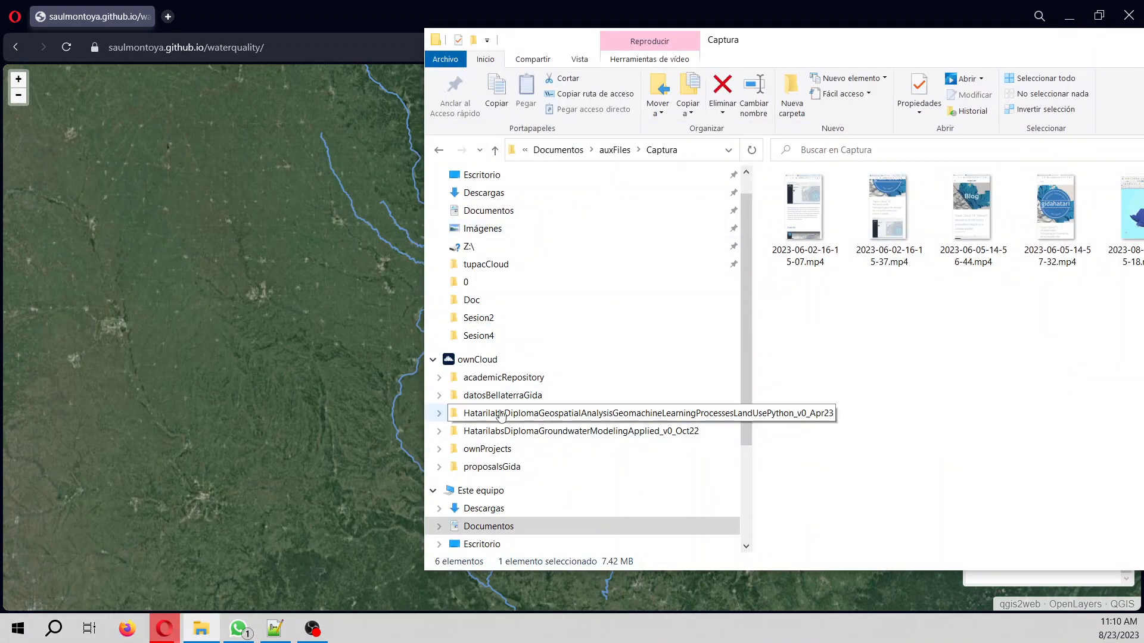
pyautogui.click(498, 527)
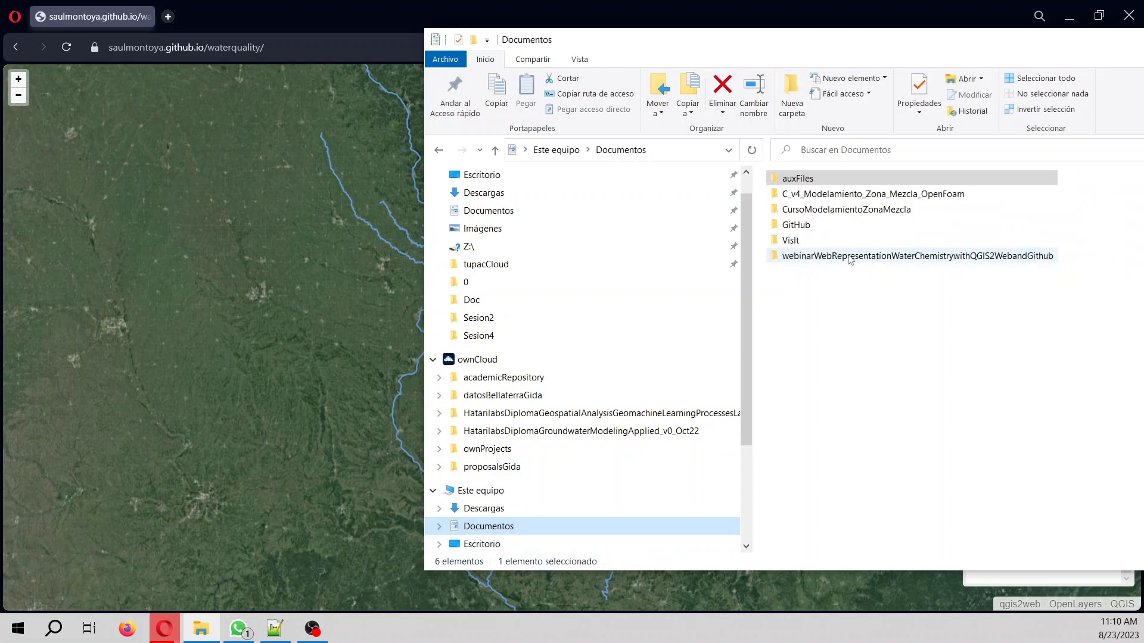
pyautogui.click(790, 257)
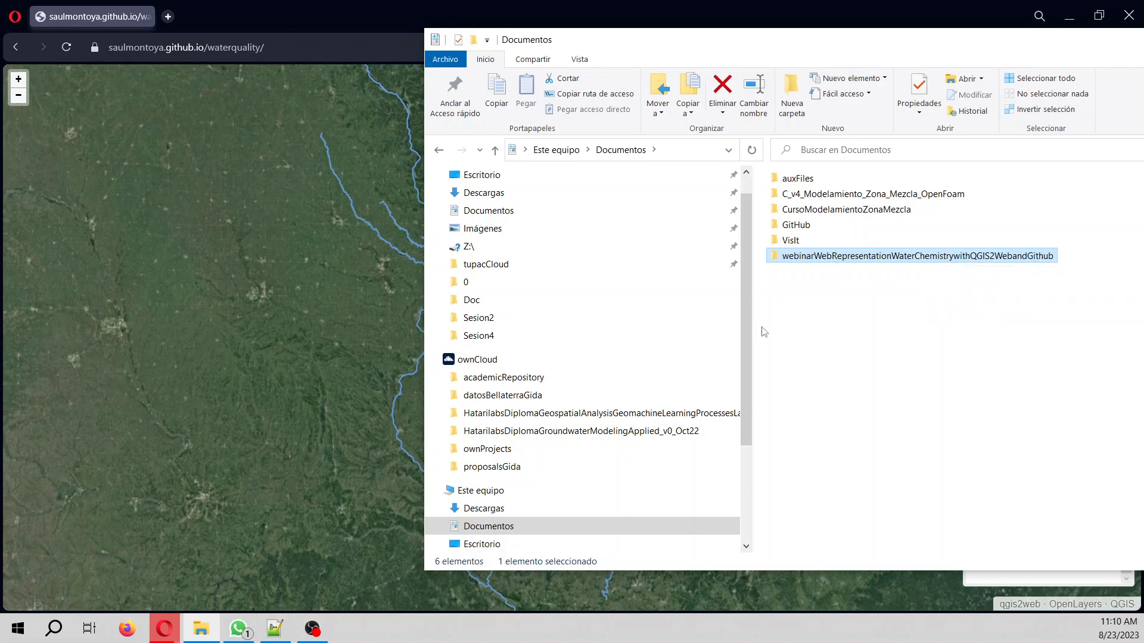
pyautogui.doubleClick(837, 262)
pyautogui.doubleClick(792, 246)
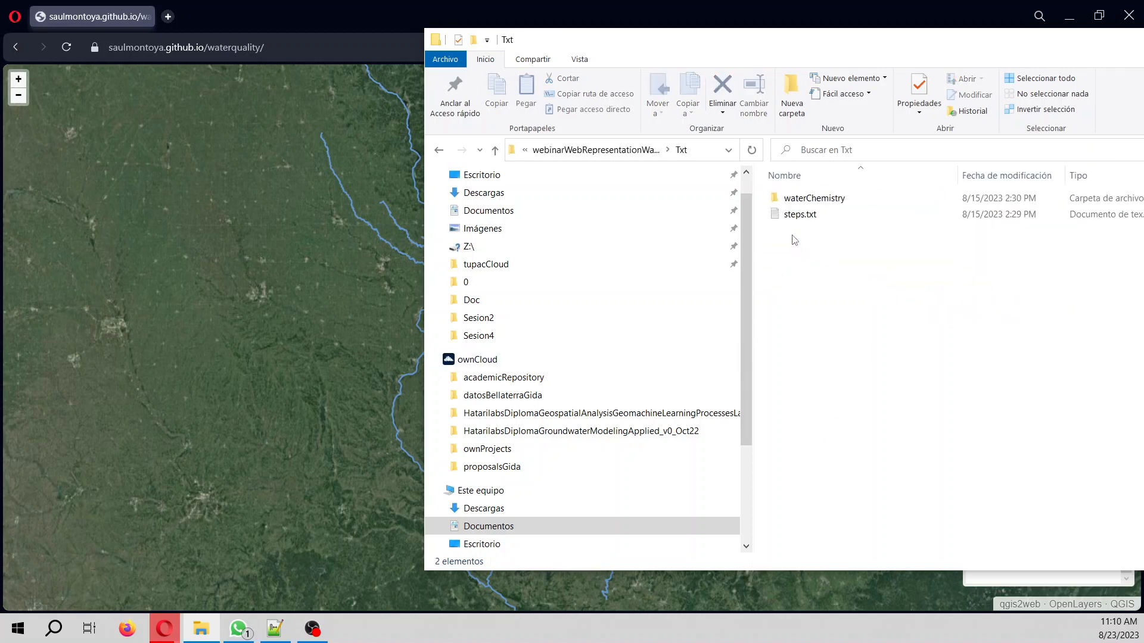
pyautogui.click(793, 203)
# Step: Open steps.txt with Editar con Notepad++ and bring the web map browser back
pyautogui.rightClick(793, 206)
pyautogui.rightClick(784, 218)
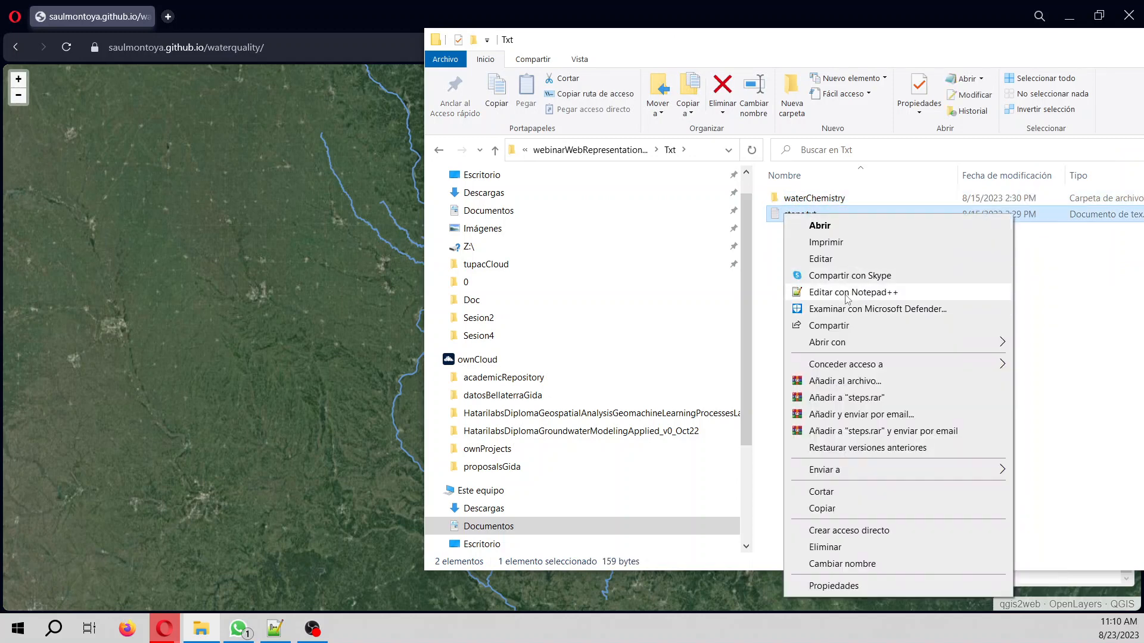
pyautogui.click(894, 293)
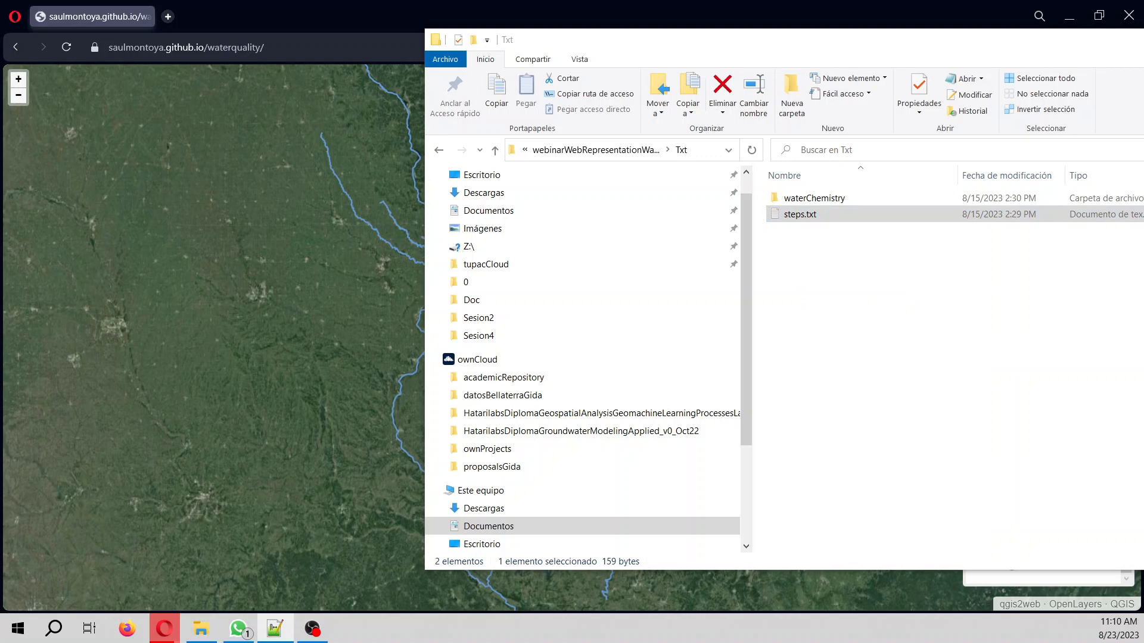
pyautogui.click(143, 175)
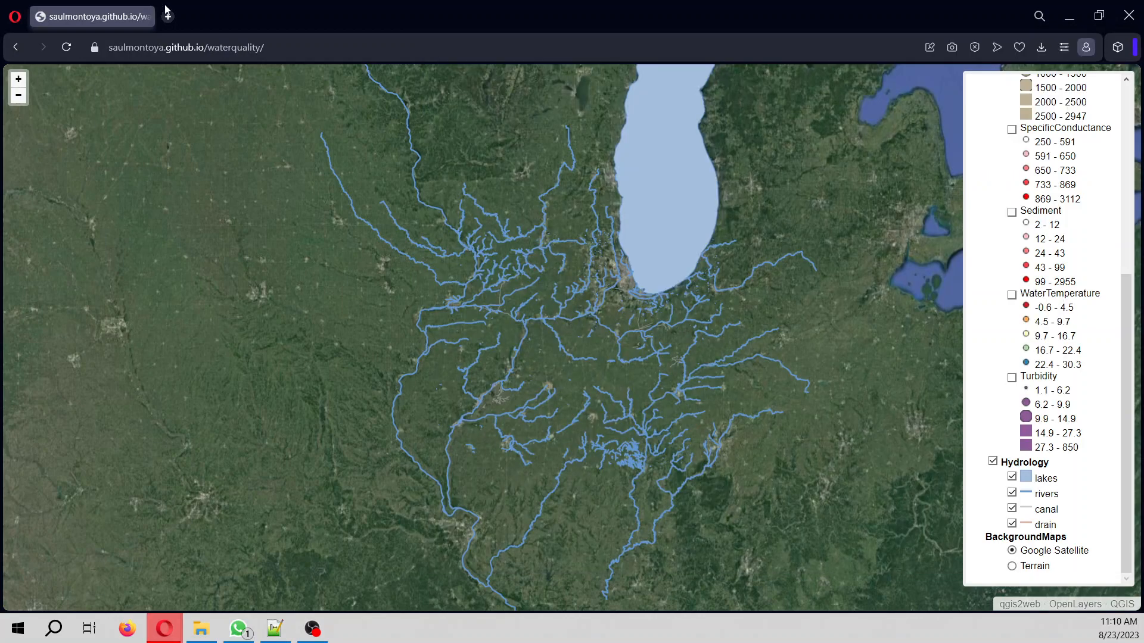
pyautogui.click(167, 16)
# Step: Load the ScienceBase Illinois River Basin water-quality item in a new tab, then return to the map tab
pyautogui.write('https://www.sciencebase.gov/catalog/item/62abf202d34e74f0d80eb611')
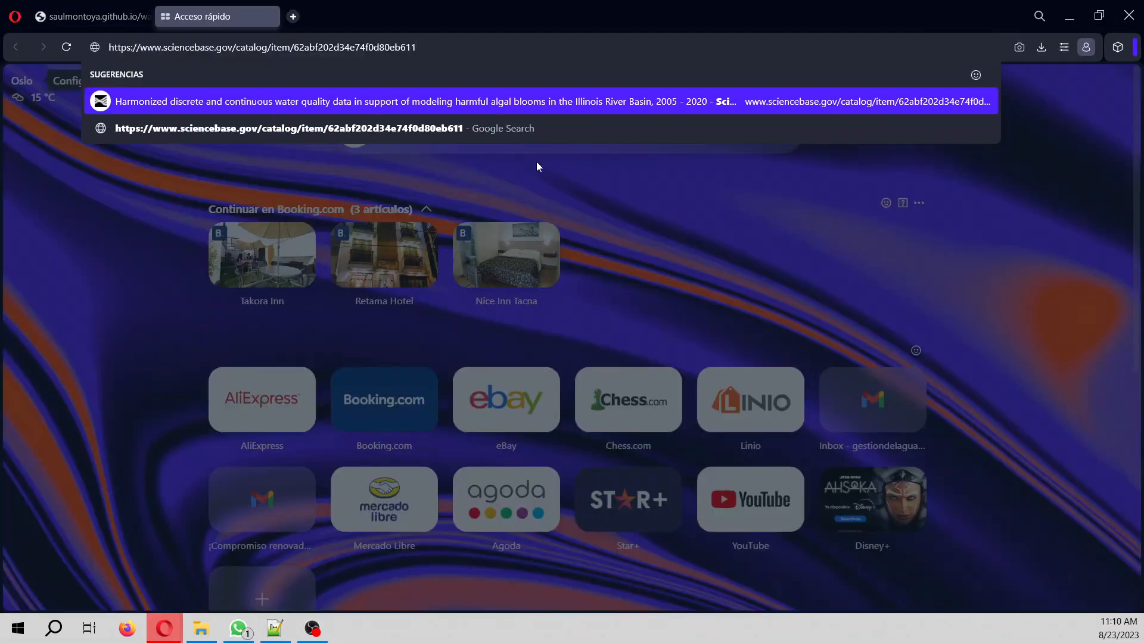
pyautogui.press('Return')
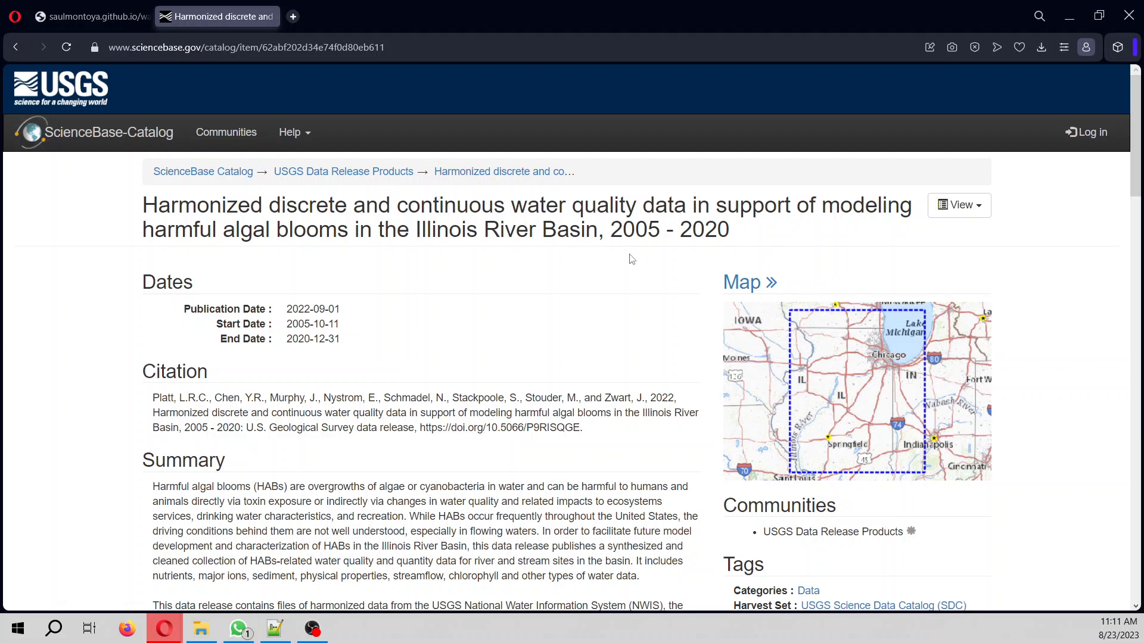
pyautogui.moveTo(416, 238); pyautogui.dragTo(611, 240)
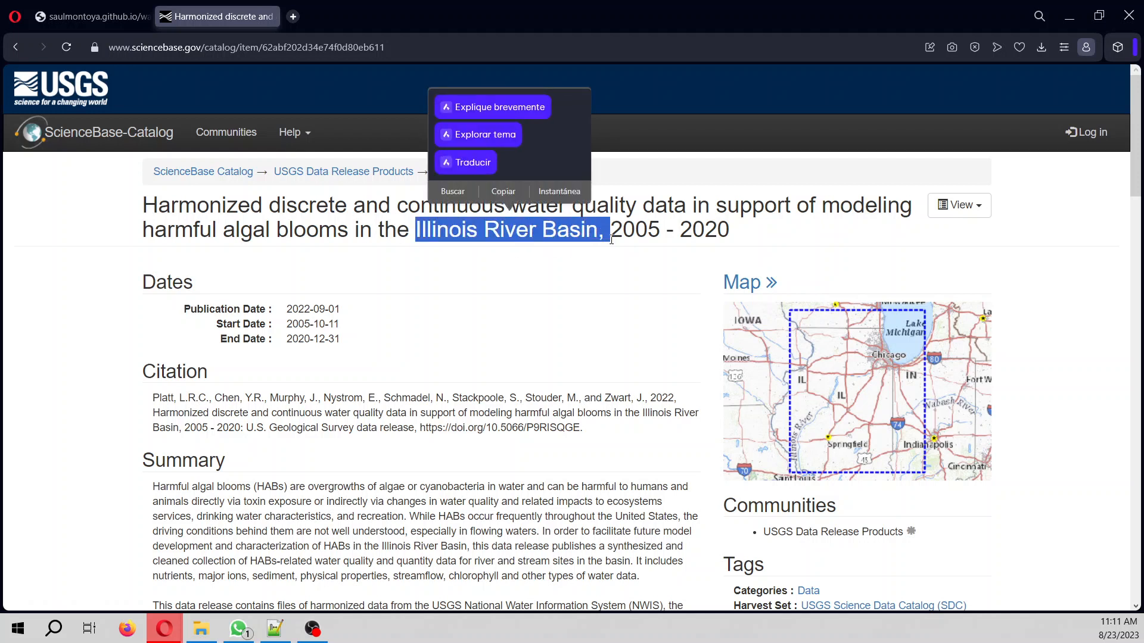
pyautogui.click(667, 303)
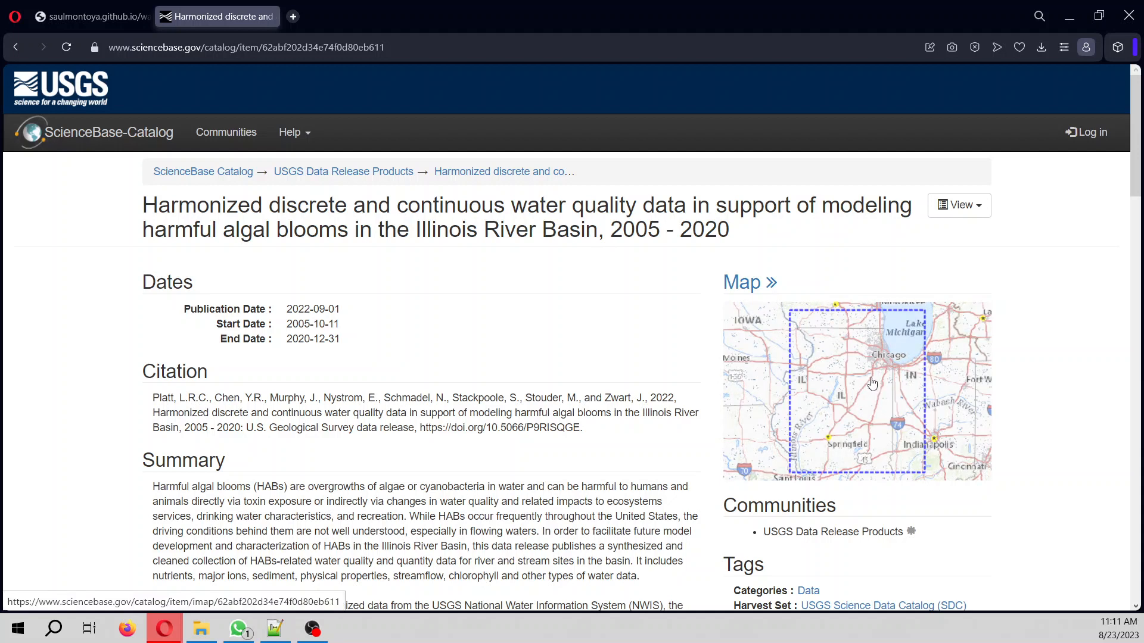
pyautogui.click(85, 22)
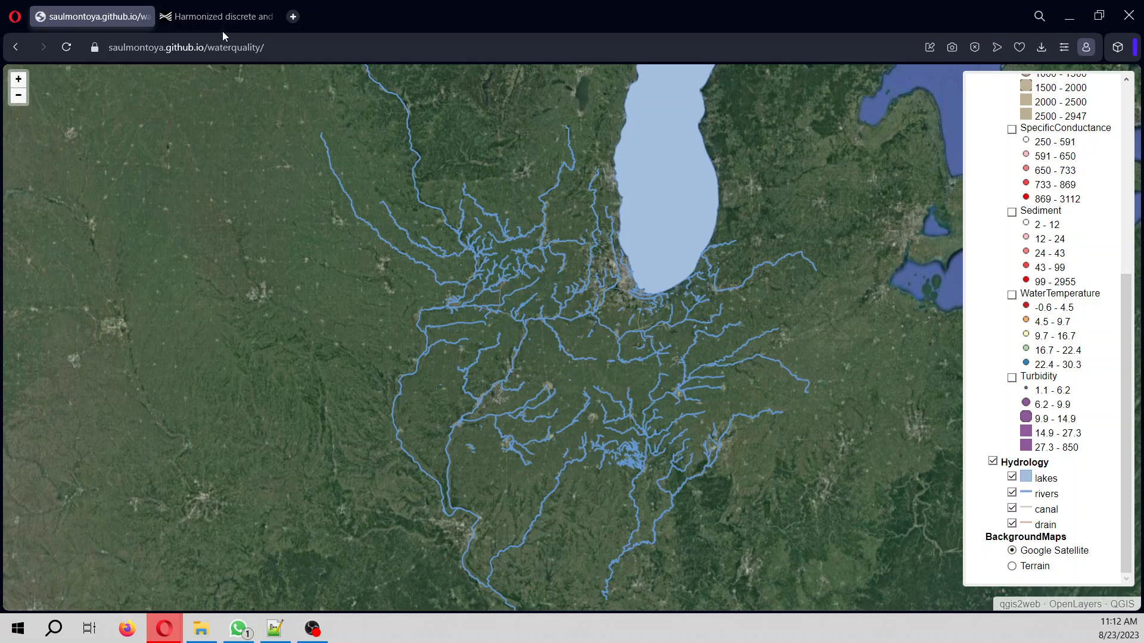
# Step: Replace the ScienceBase tab with cloudways.com and open its START FREE trial sign-up
pyautogui.click(225, 16)
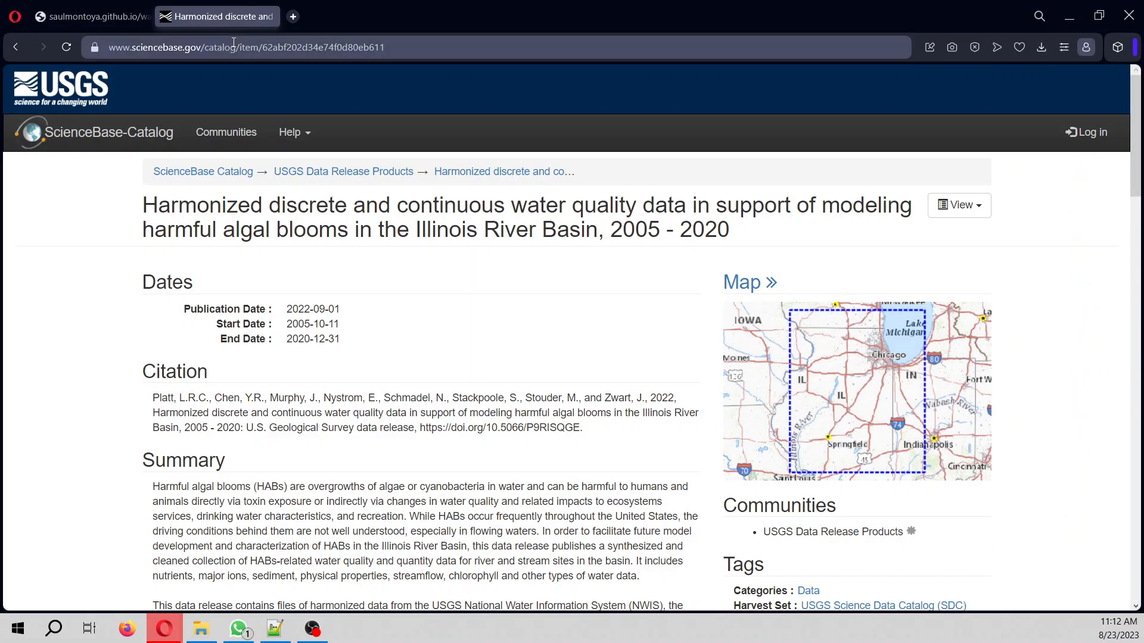
pyautogui.click(232, 42)
pyautogui.write('cl')
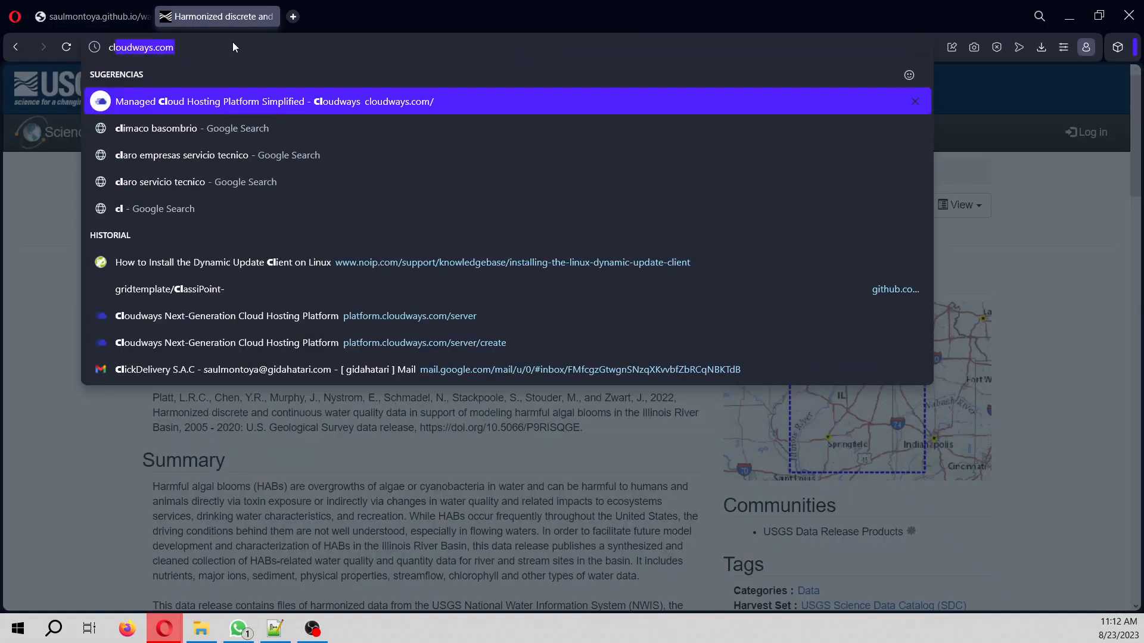
pyautogui.write('o')
pyautogui.press('Return')
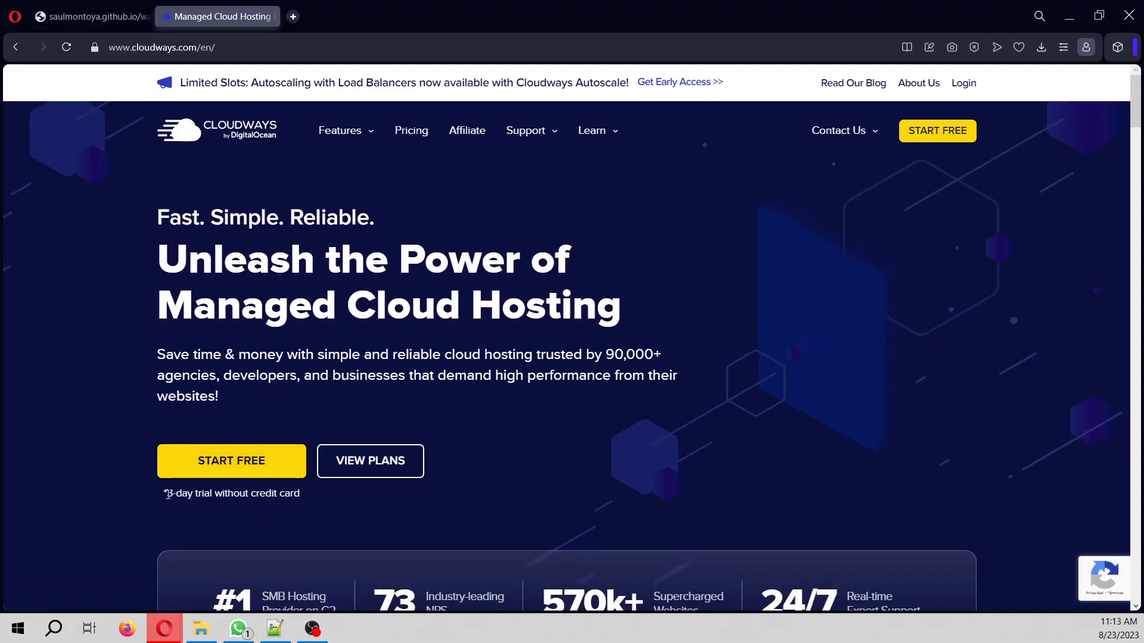
pyautogui.moveTo(164, 494); pyautogui.dragTo(305, 495)
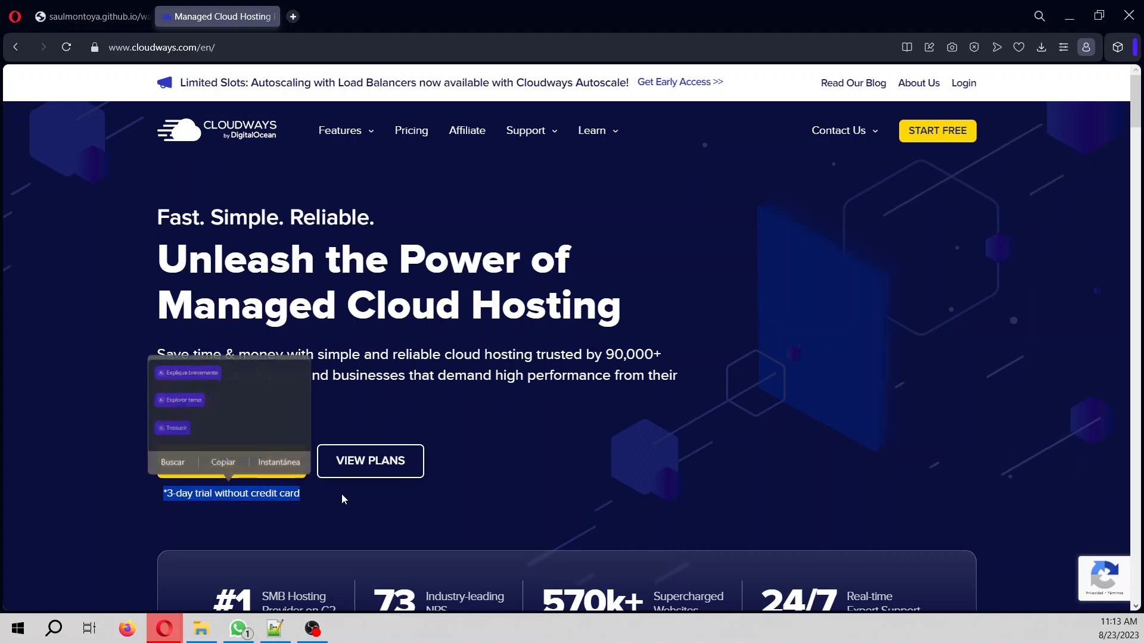
pyautogui.click(493, 511)
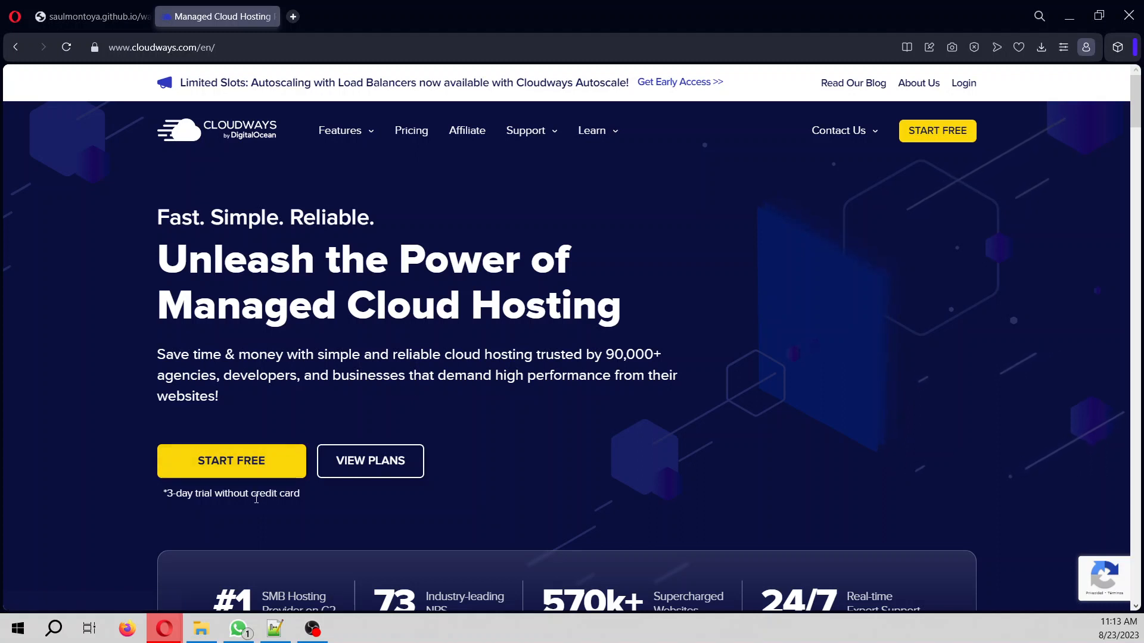
pyautogui.click(237, 473)
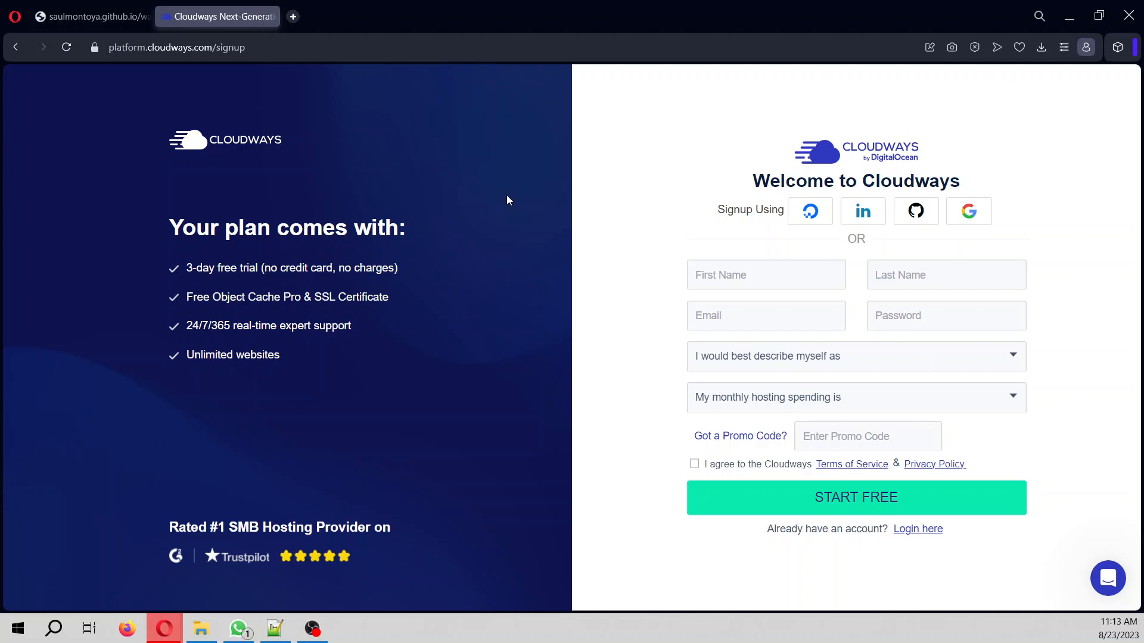
# Step: Search 'oracle cloud' in a new tab and open the Oracle Cloud Infrastructure (OCI) result
pyautogui.click(293, 16)
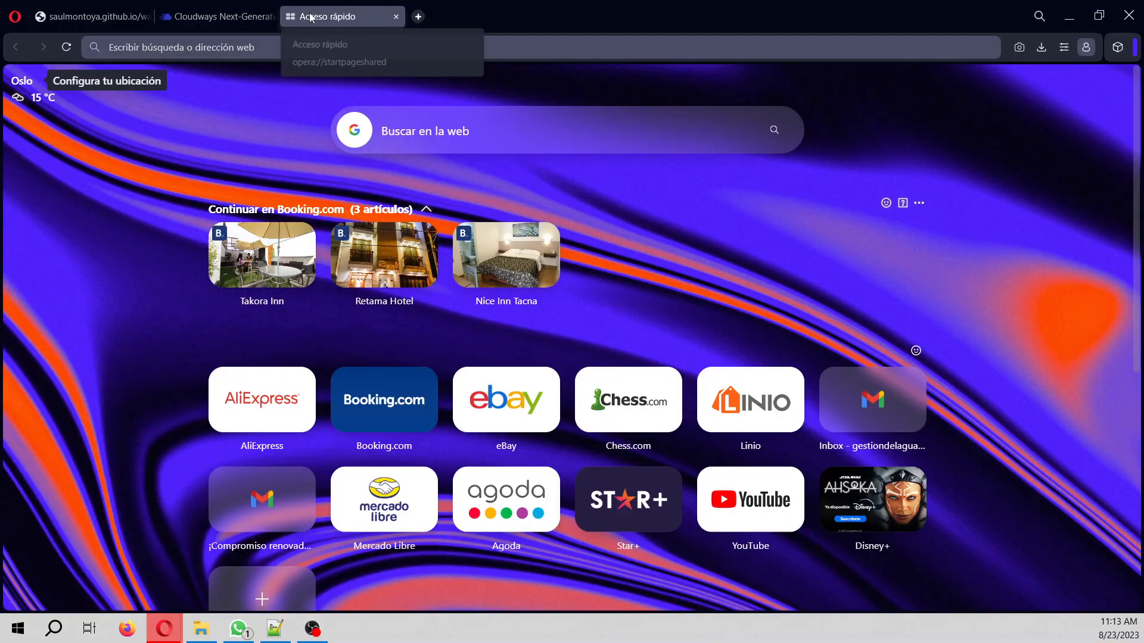
pyautogui.write('oracle ')
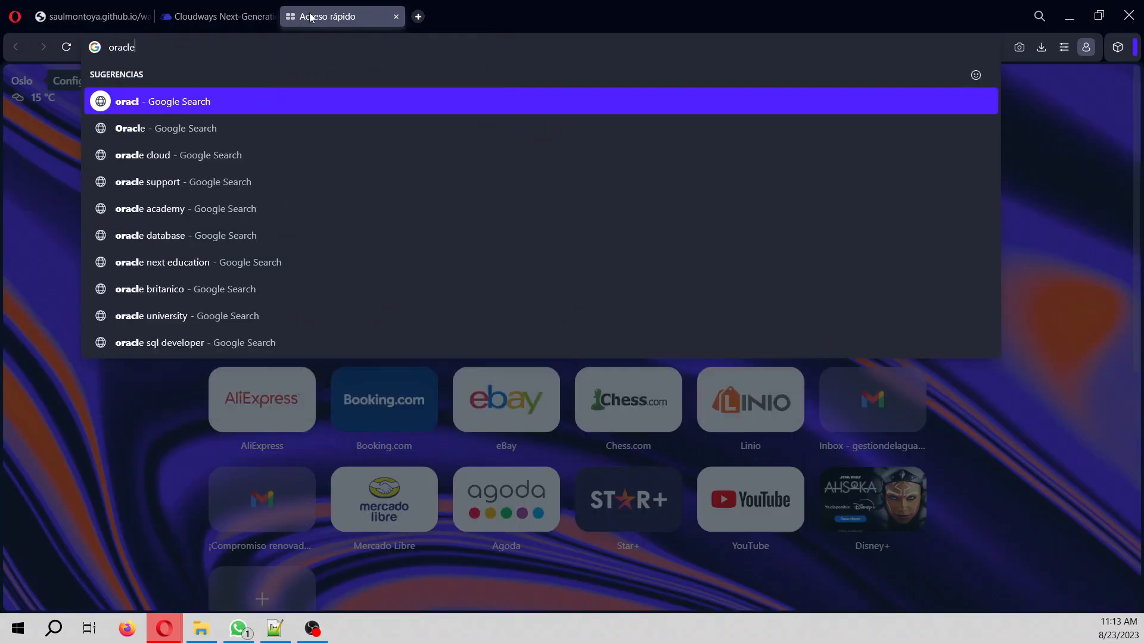
pyautogui.write('grou')
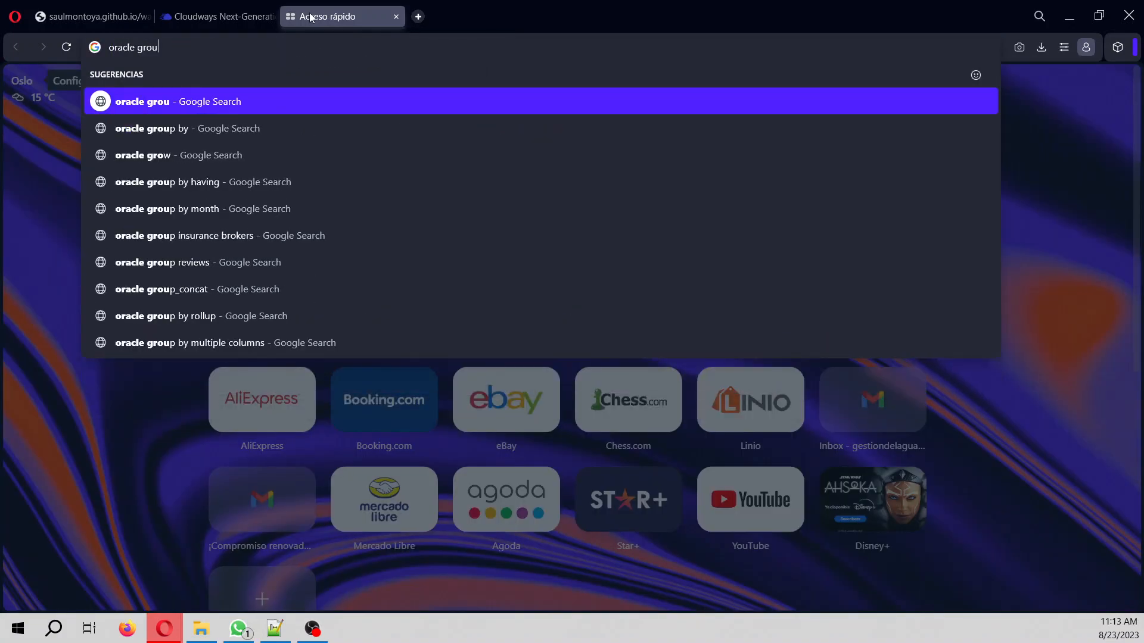
pyautogui.press('BackSpace')
pyautogui.press('BackSpace')
pyautogui.write('cloud')
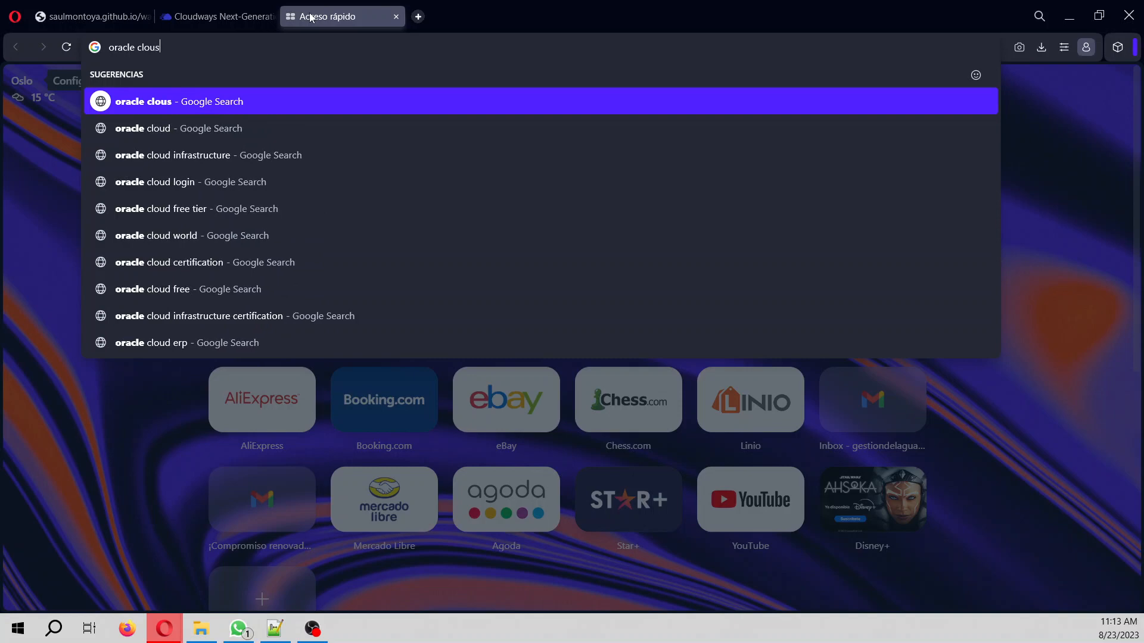
pyautogui.press('Return')
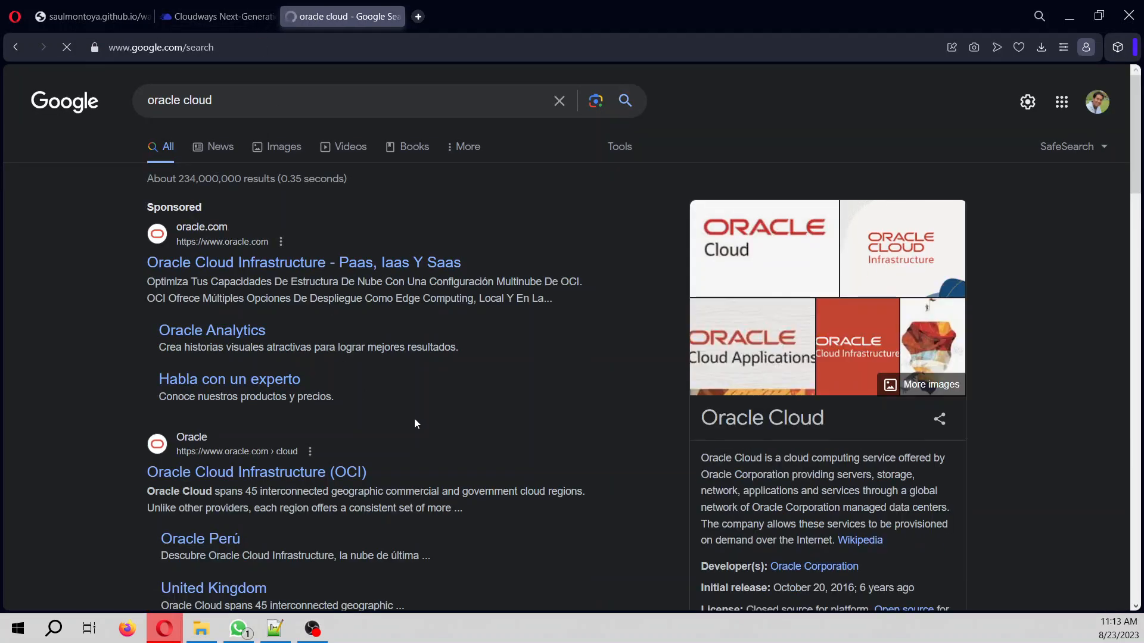
pyautogui.click(323, 472)
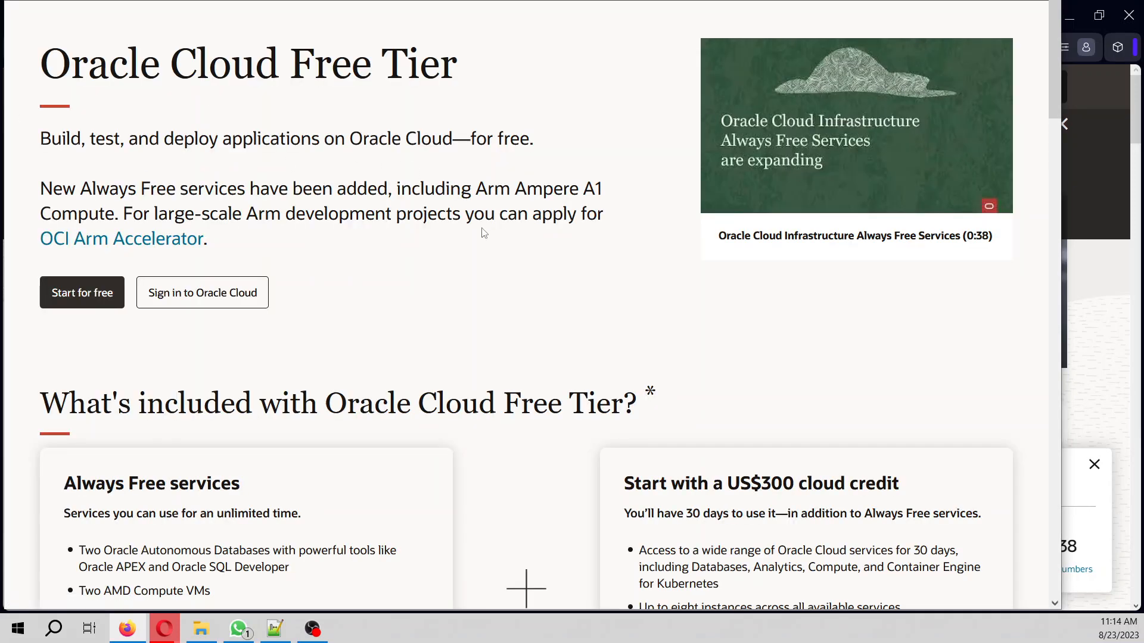
# Step: Return to the top of the Oracle Free Tier page, highlight its intro, and halve the Firefox window
pyautogui.scroll(-3, 493, 252)
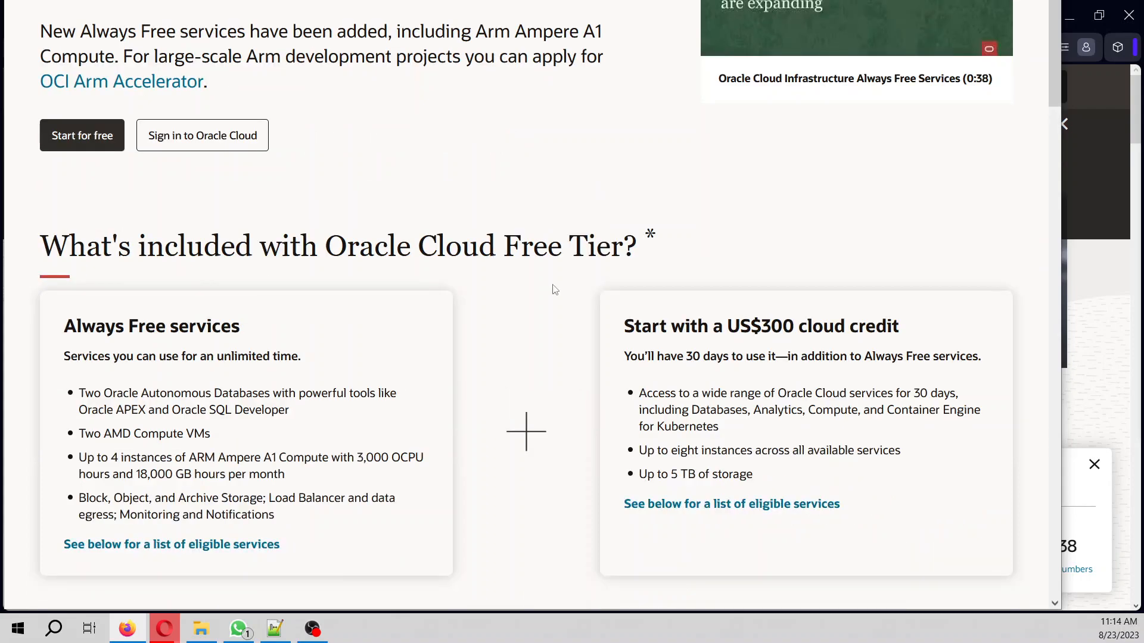
pyautogui.scroll(-12, 555, 290)
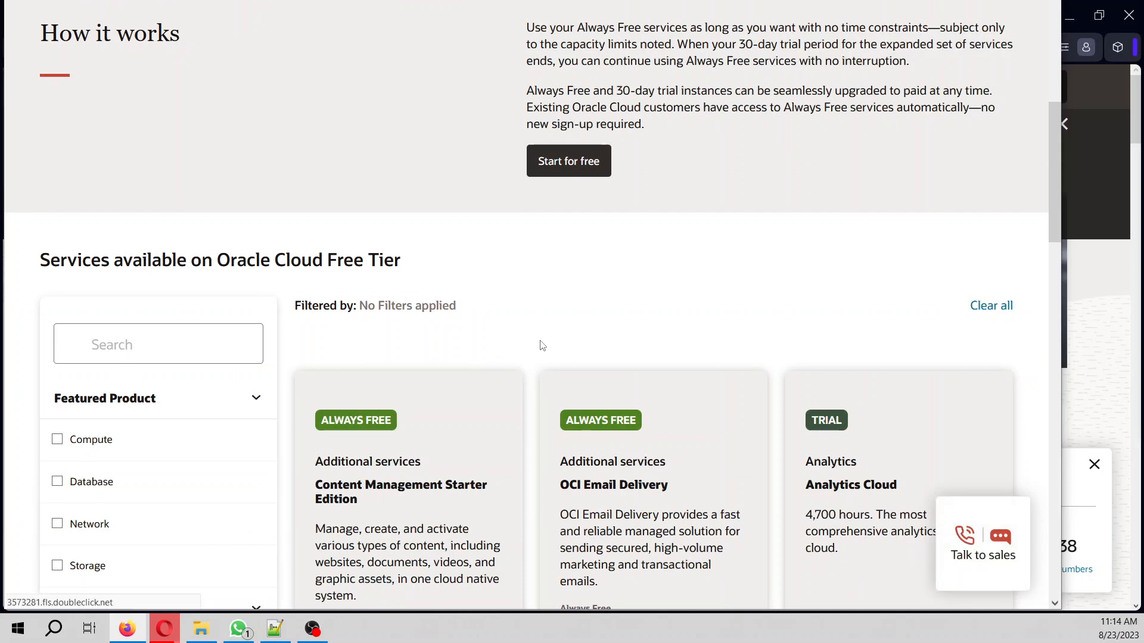
pyautogui.scroll(10, 871, 81)
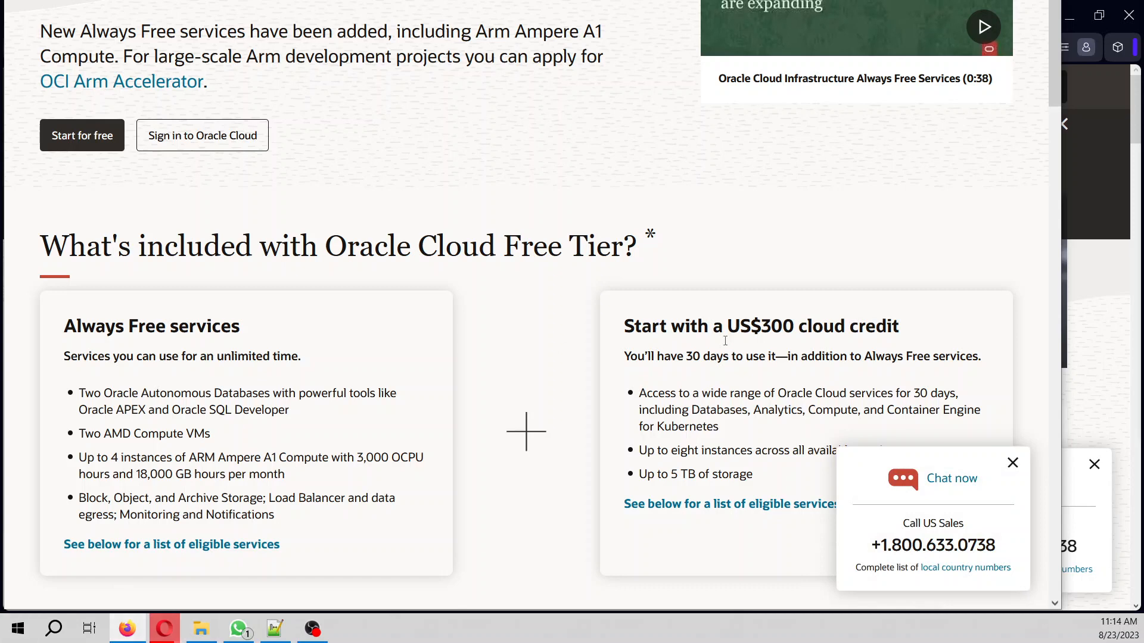
pyautogui.scroll(2, 620, 314)
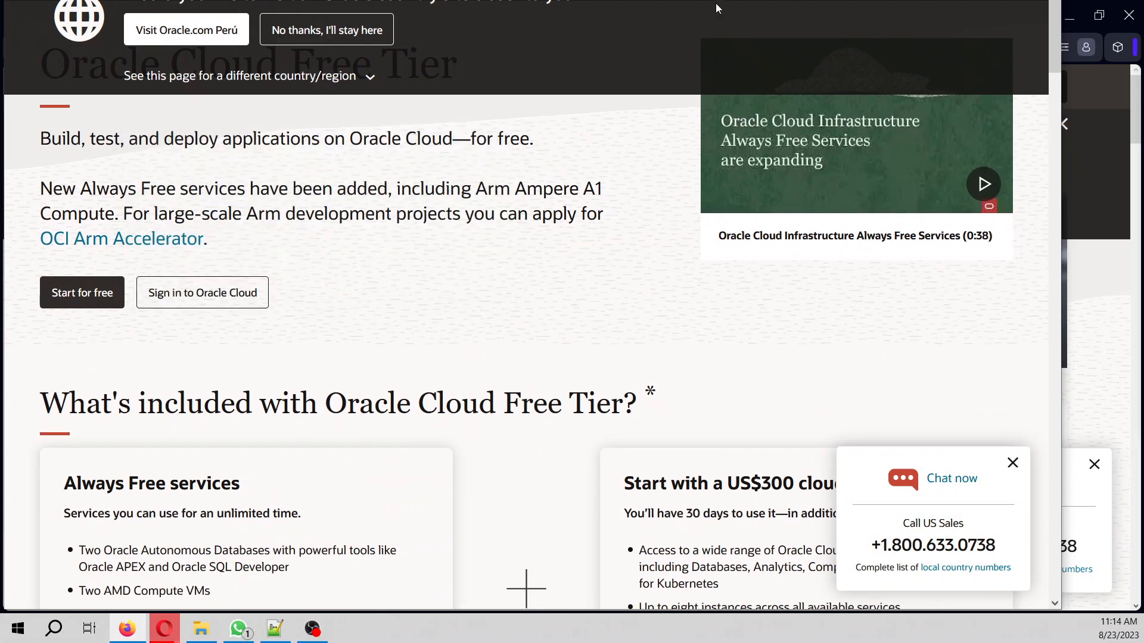
pyautogui.moveTo(716, 2); pyautogui.dragTo(776, 236)
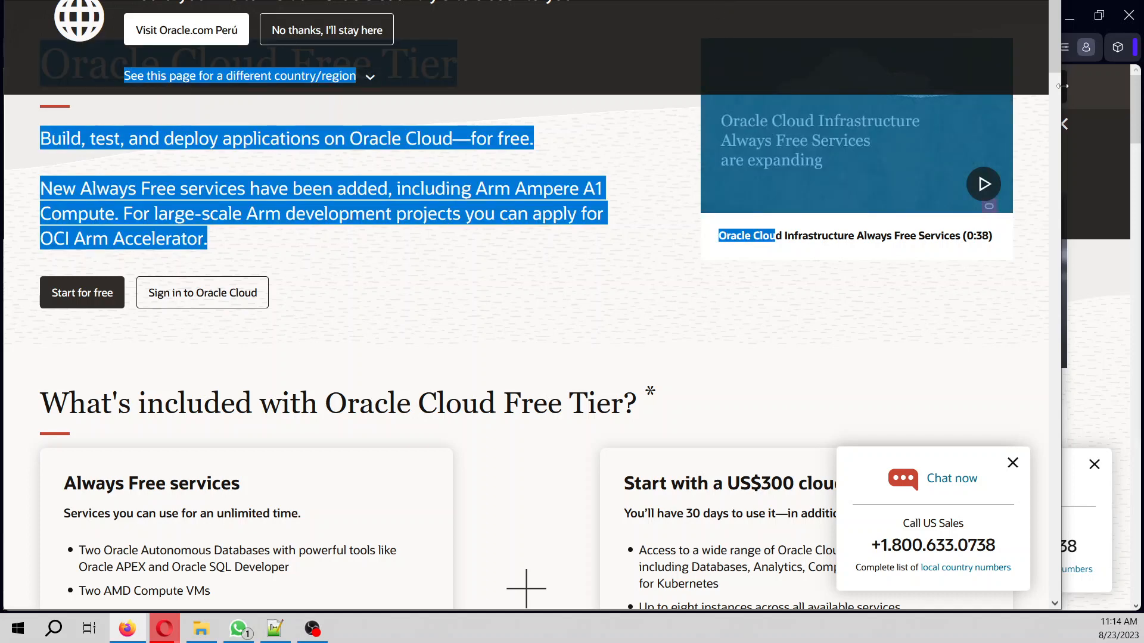
pyautogui.moveTo(1061, 84); pyautogui.dragTo(615, 85)
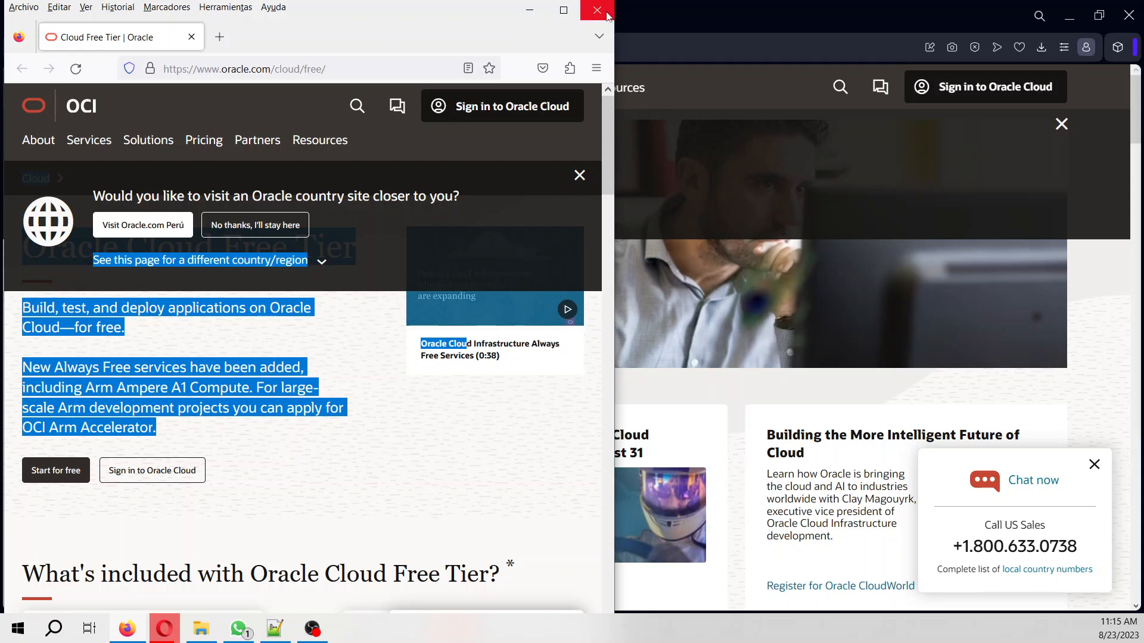
# Step: Close Firefox and minimize Opera to reveal the Txt folder
pyautogui.click(598, 10)
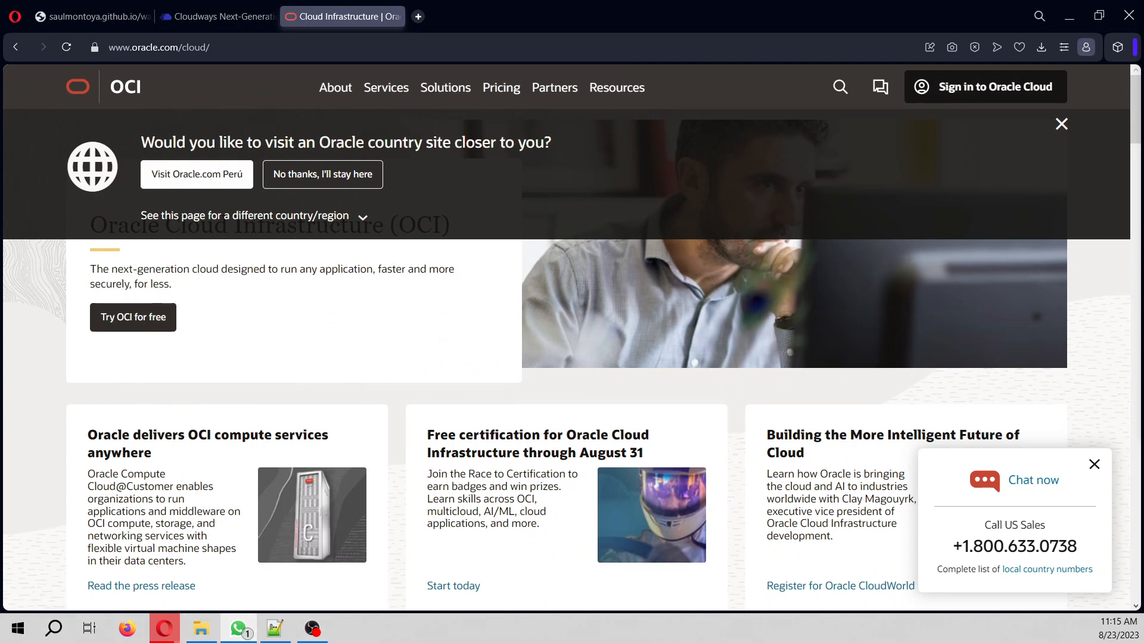
pyautogui.click(1069, 16)
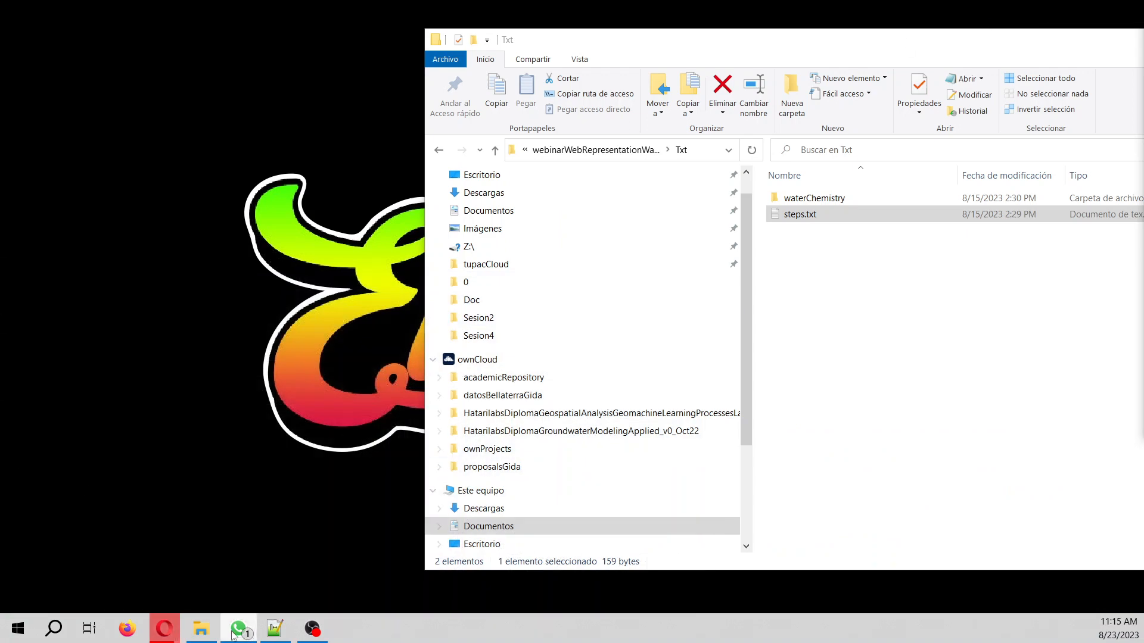
# Step: Launch QGIS Desktop 3.22.7 from a Windows search for 'qgis', then bring File Explorer forward
pyautogui.click(54, 632)
pyautogui.write('qgis')
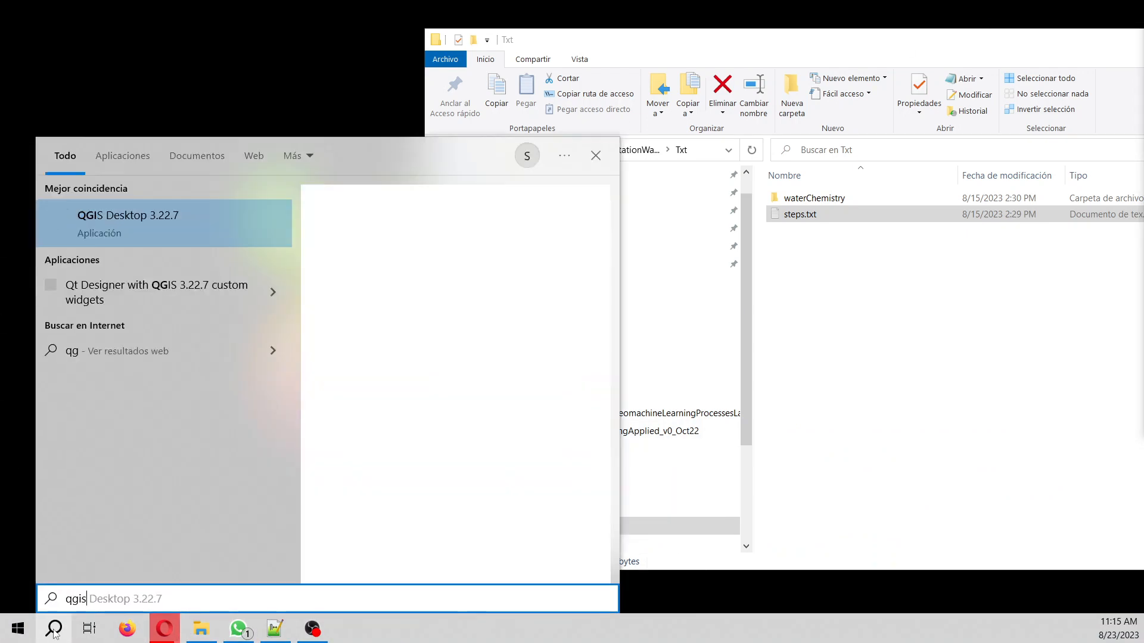
pyautogui.press('Return')
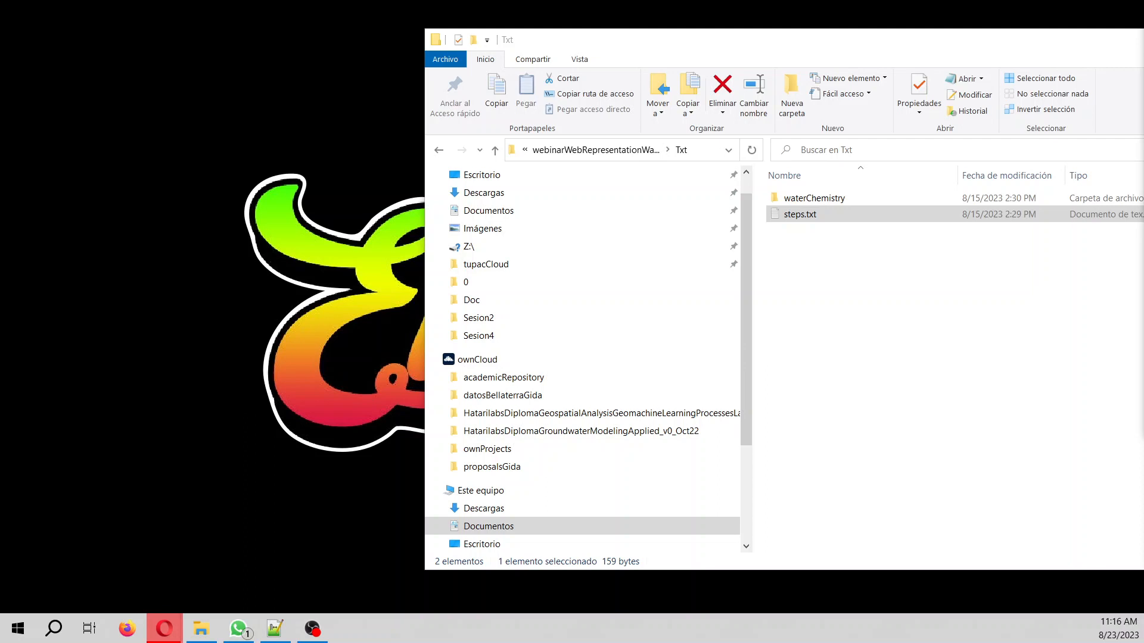
pyautogui.click(1092, 47)
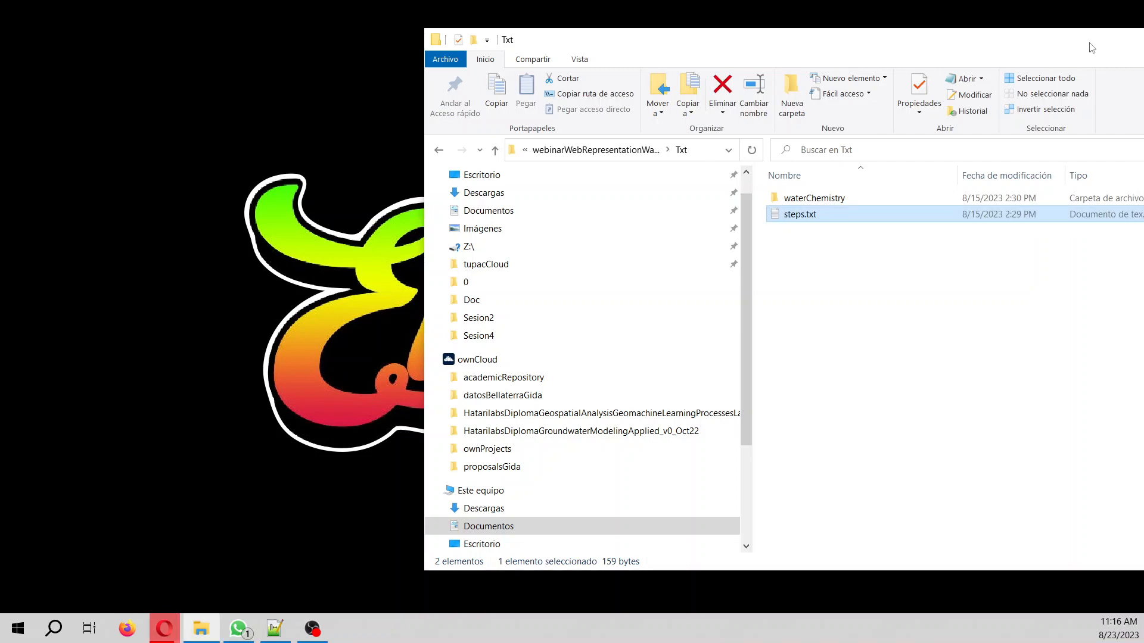
# Step: Minimize File Explorer and check the QGIS version under Help > About
pyautogui.click(1143, 39)
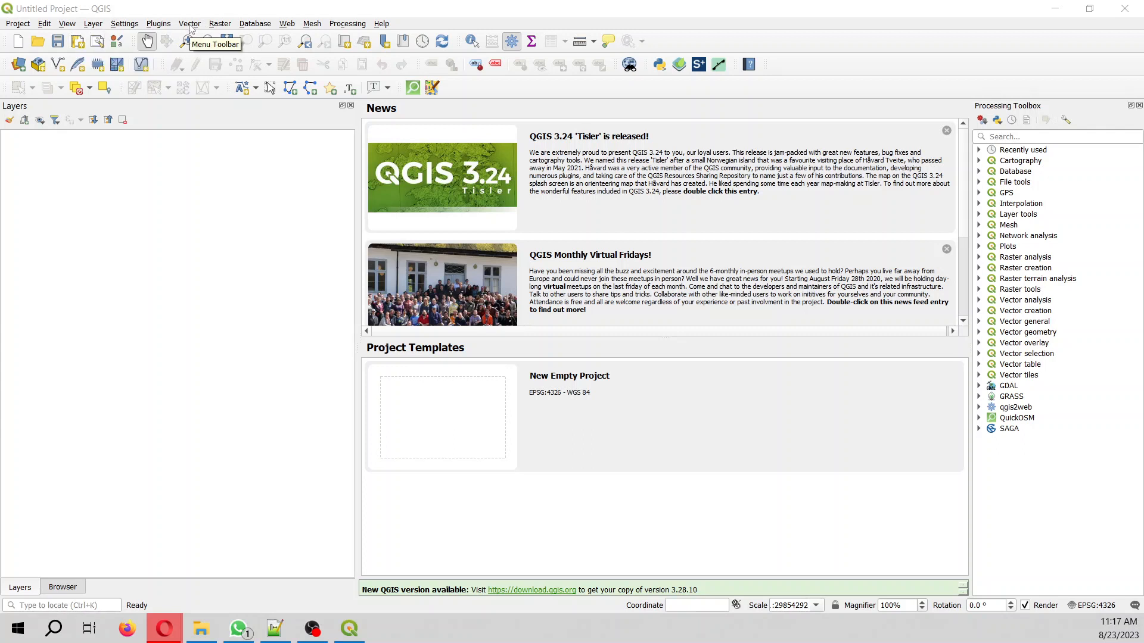
pyautogui.click(381, 23)
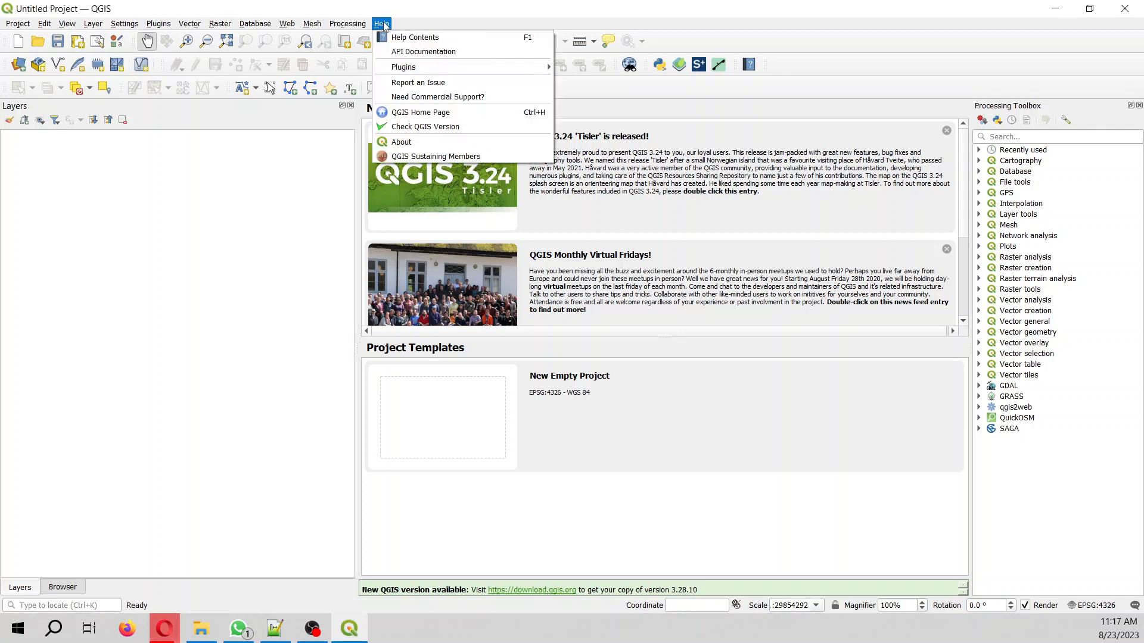
pyautogui.click(418, 143)
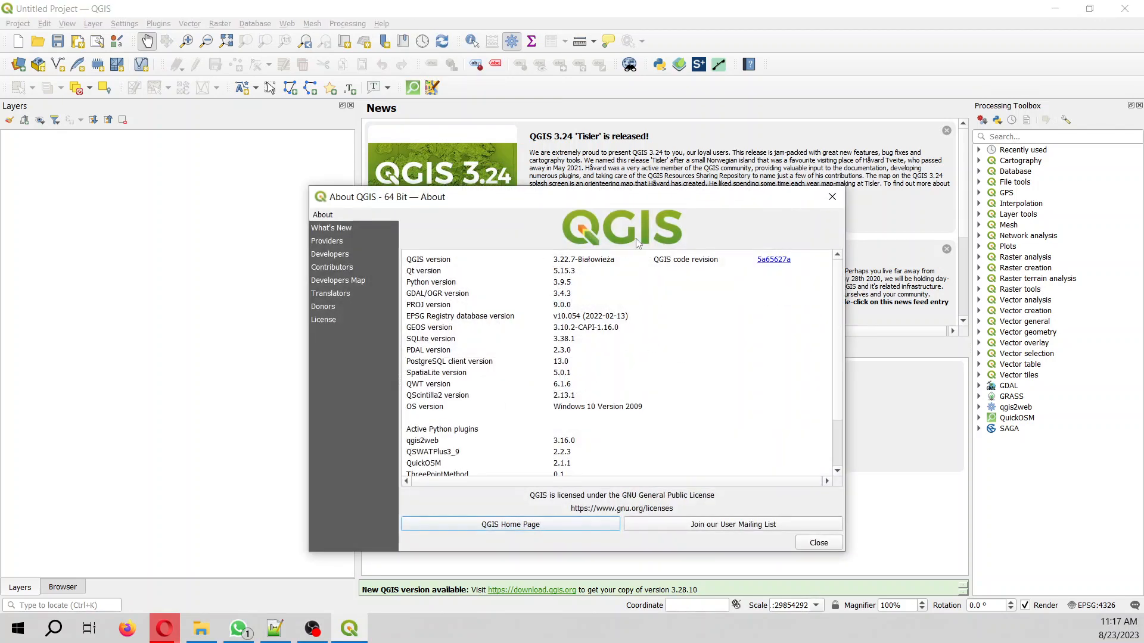
pyautogui.click(833, 198)
pyautogui.click(833, 198)
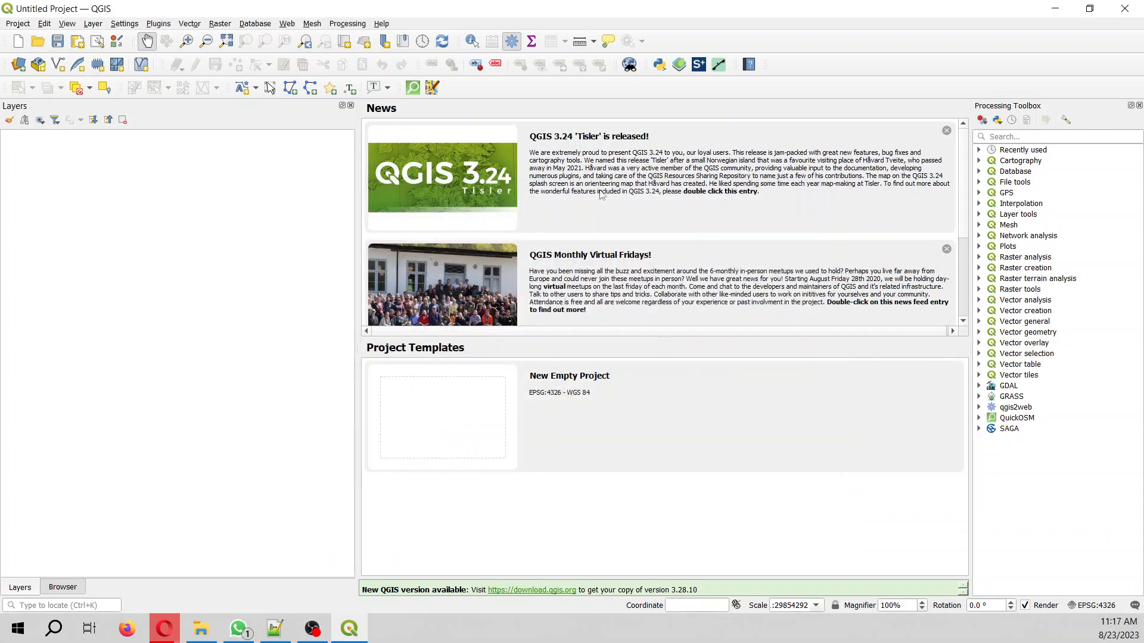
pyautogui.click(162, 24)
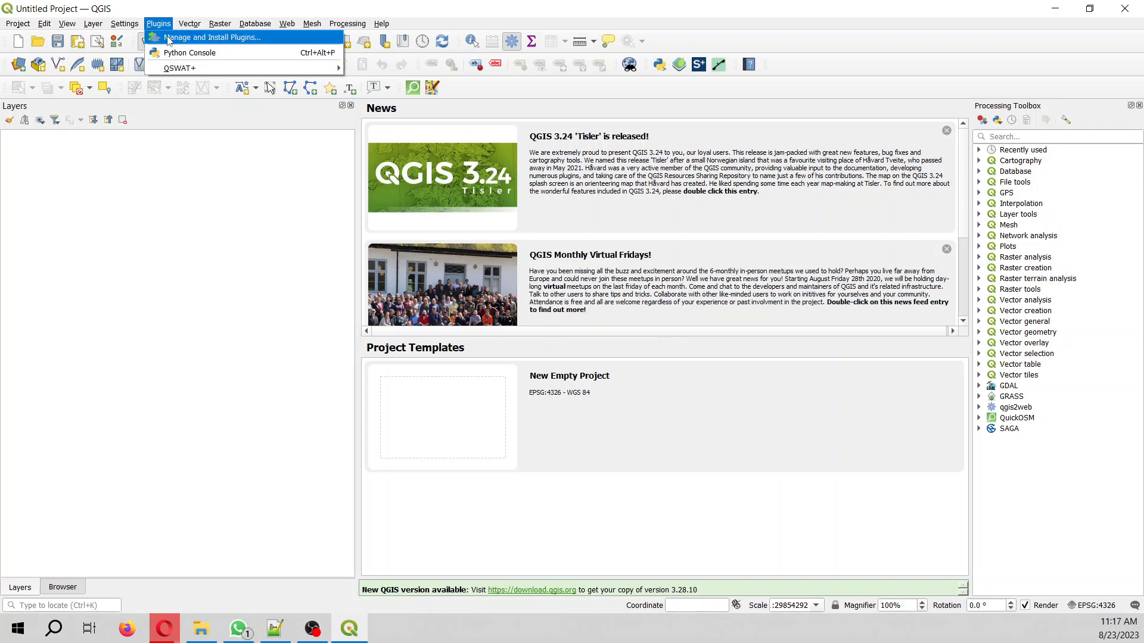
pyautogui.click(168, 38)
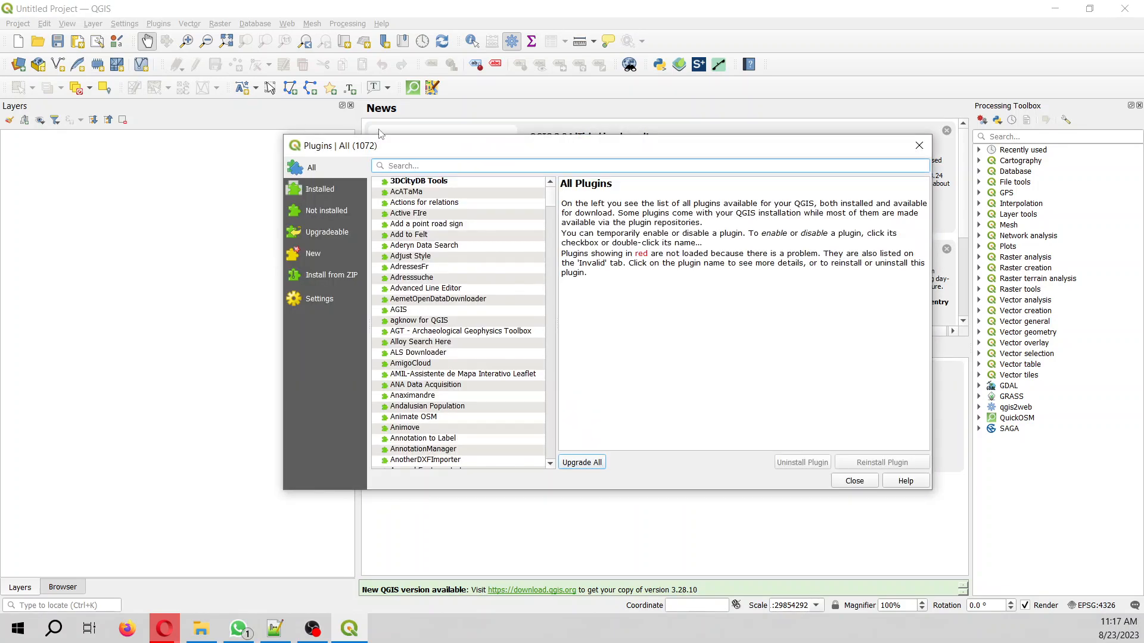
pyautogui.moveTo(552, 203); pyautogui.dragTo(554, 353)
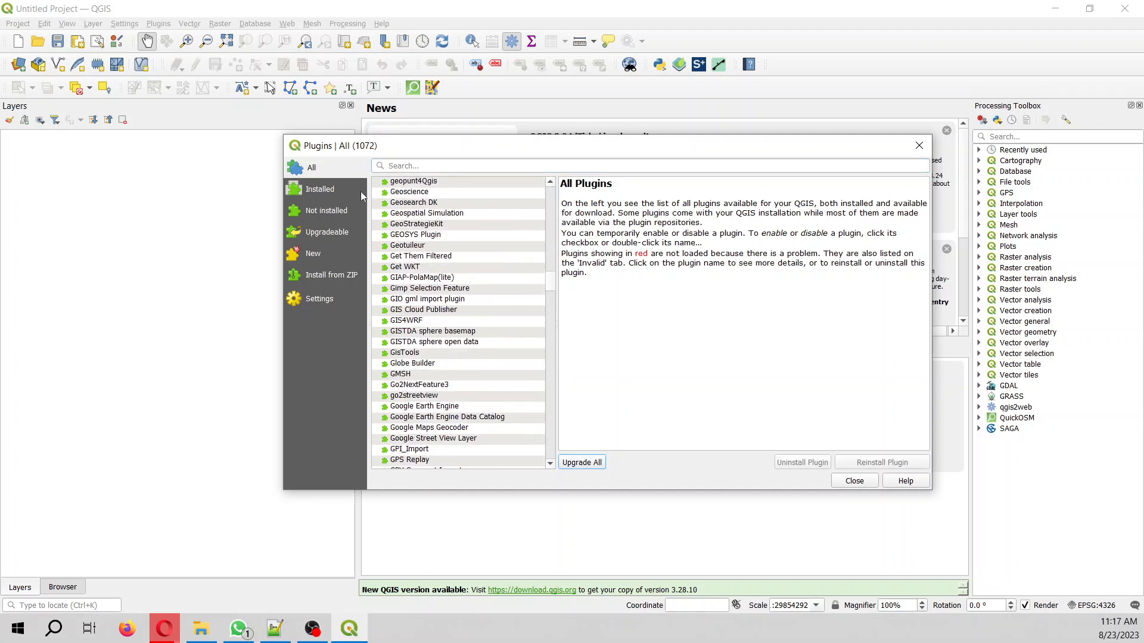
pyautogui.click(406, 167)
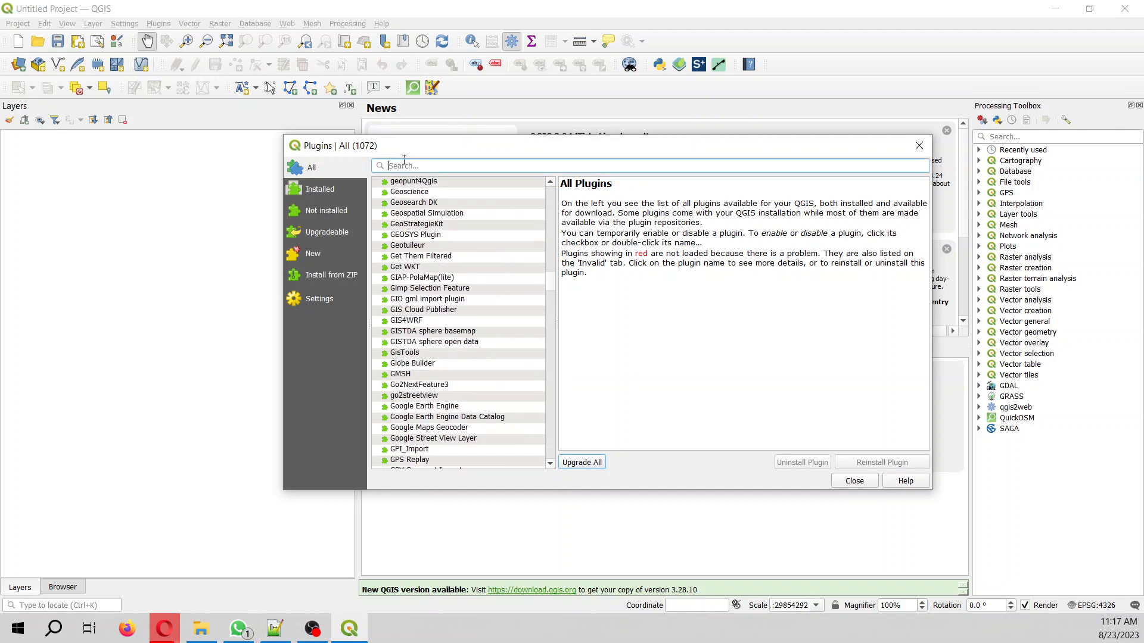
pyautogui.write('qg')
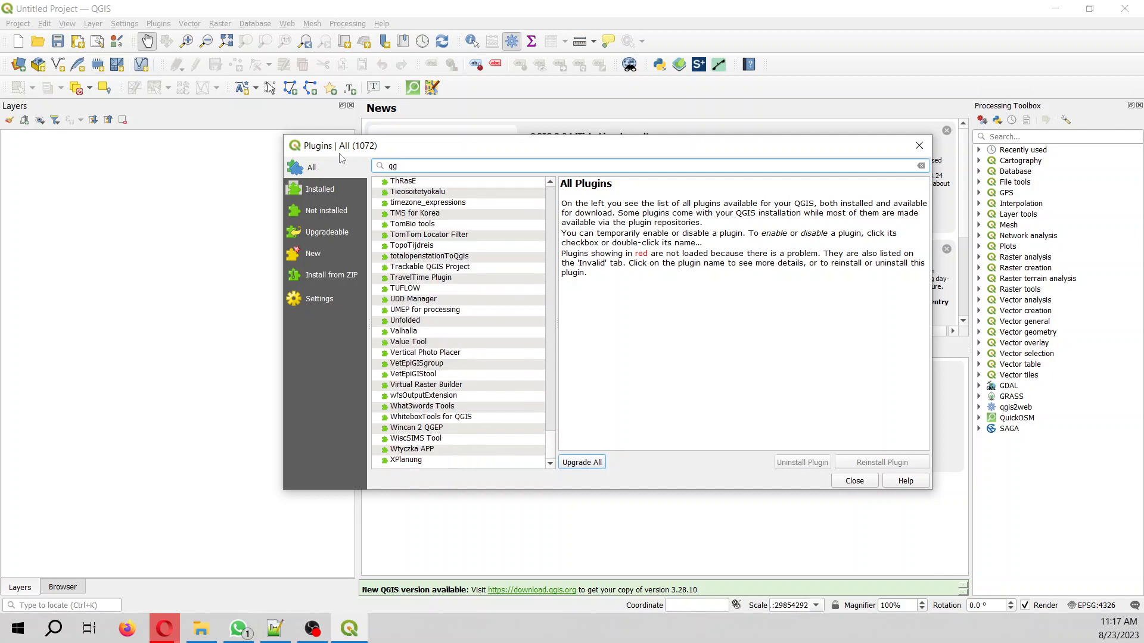
pyautogui.write('us')
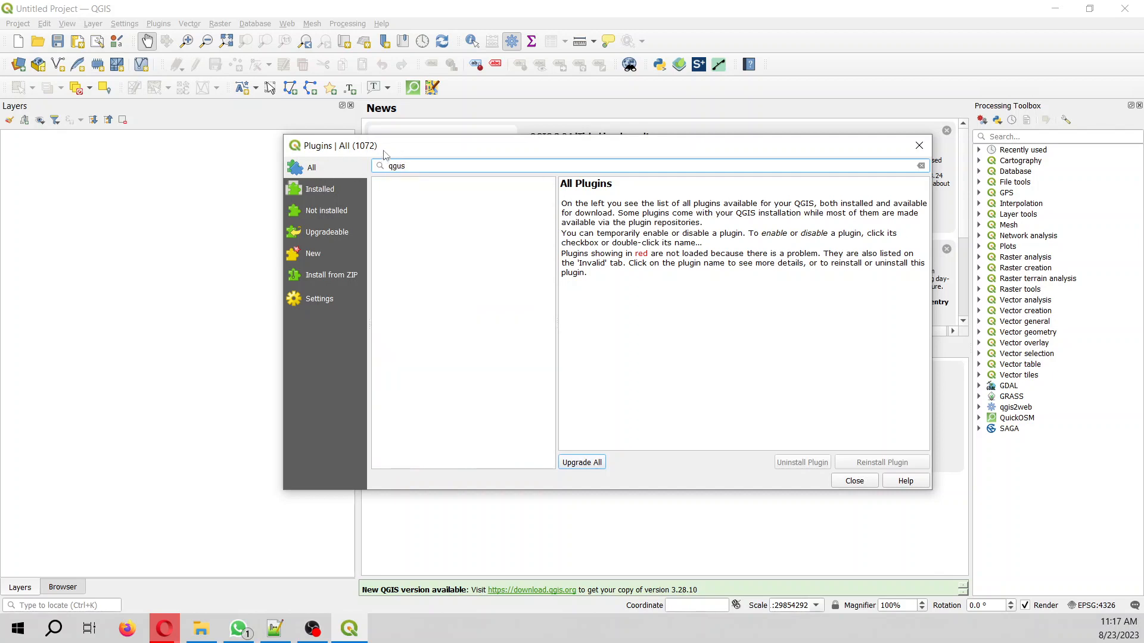
pyautogui.press('BackSpace')
pyautogui.press('BackSpace')
pyautogui.write('u')
pyautogui.press('BackSpace')
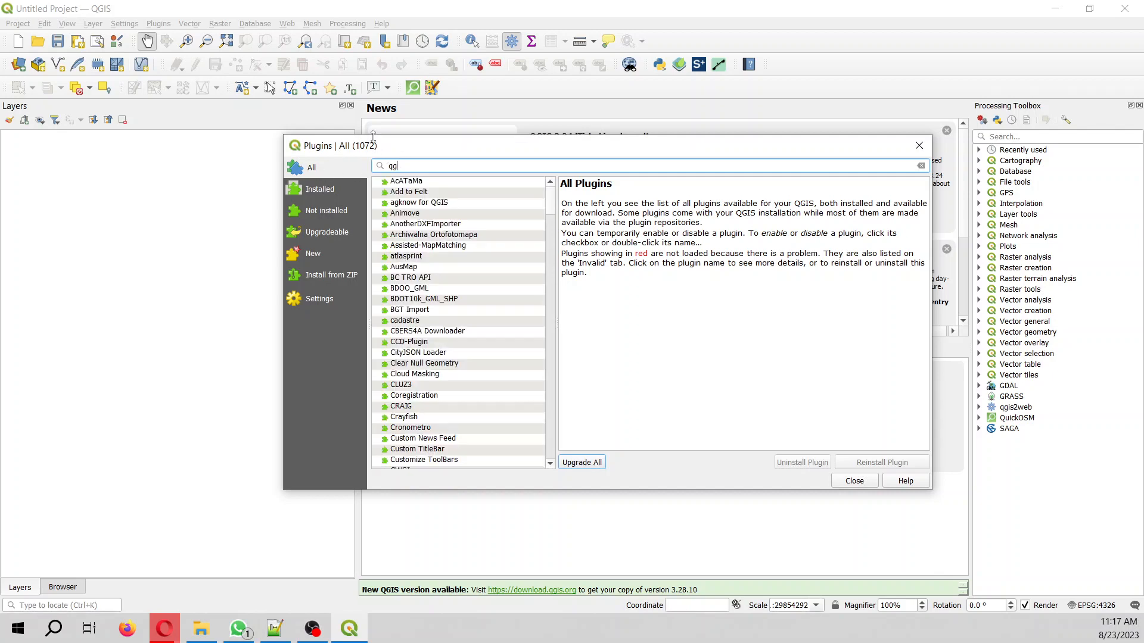
pyautogui.write('is2')
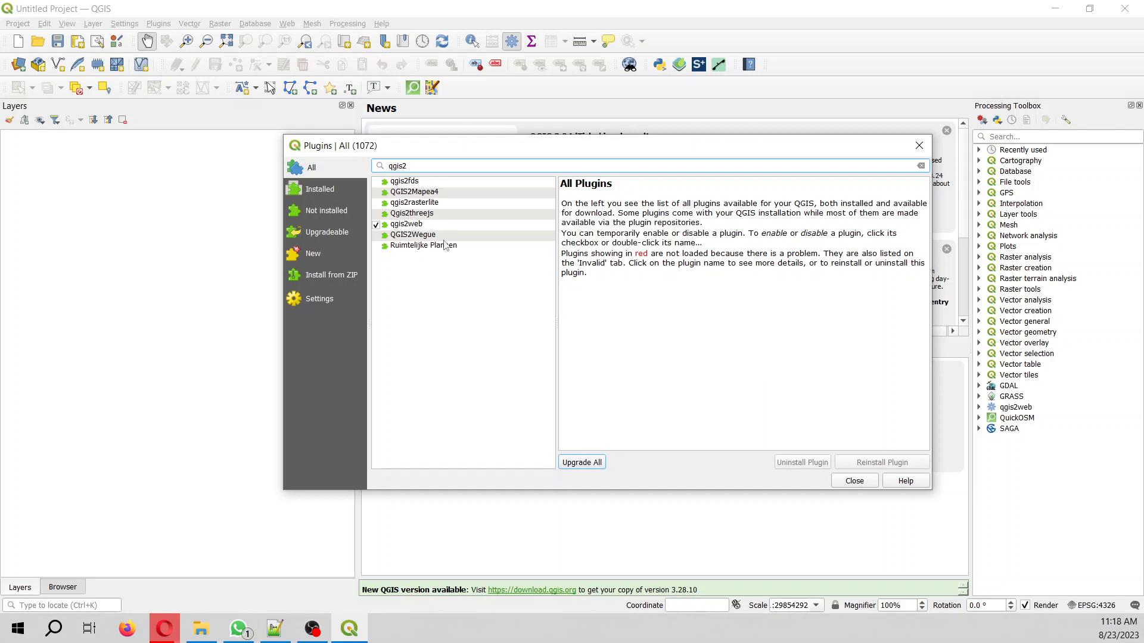
pyautogui.click(411, 225)
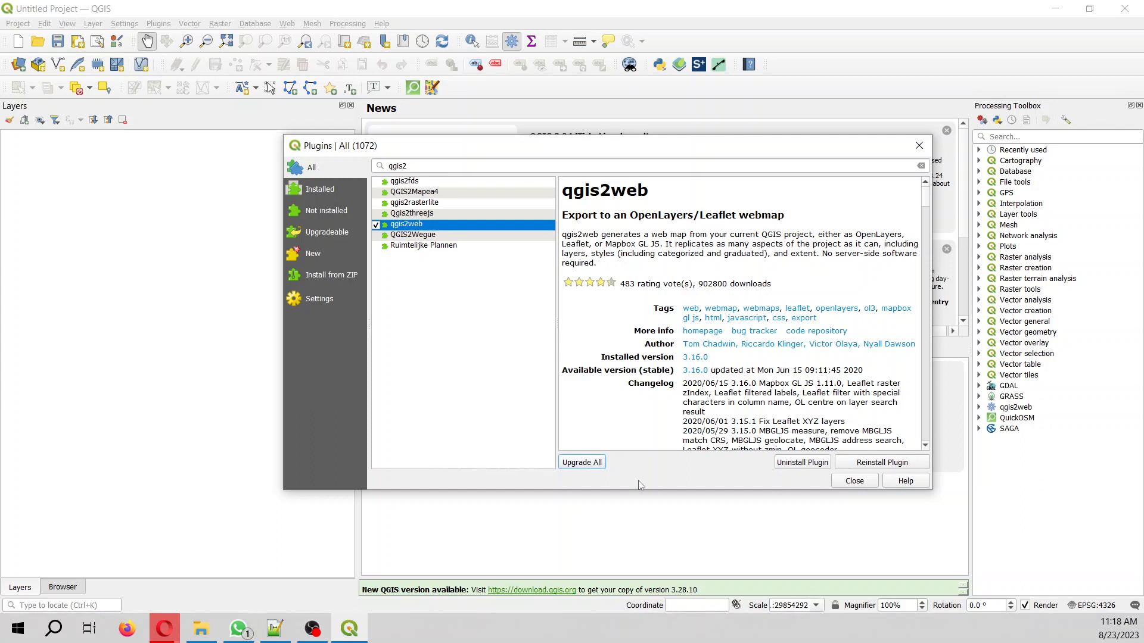
pyautogui.click(856, 481)
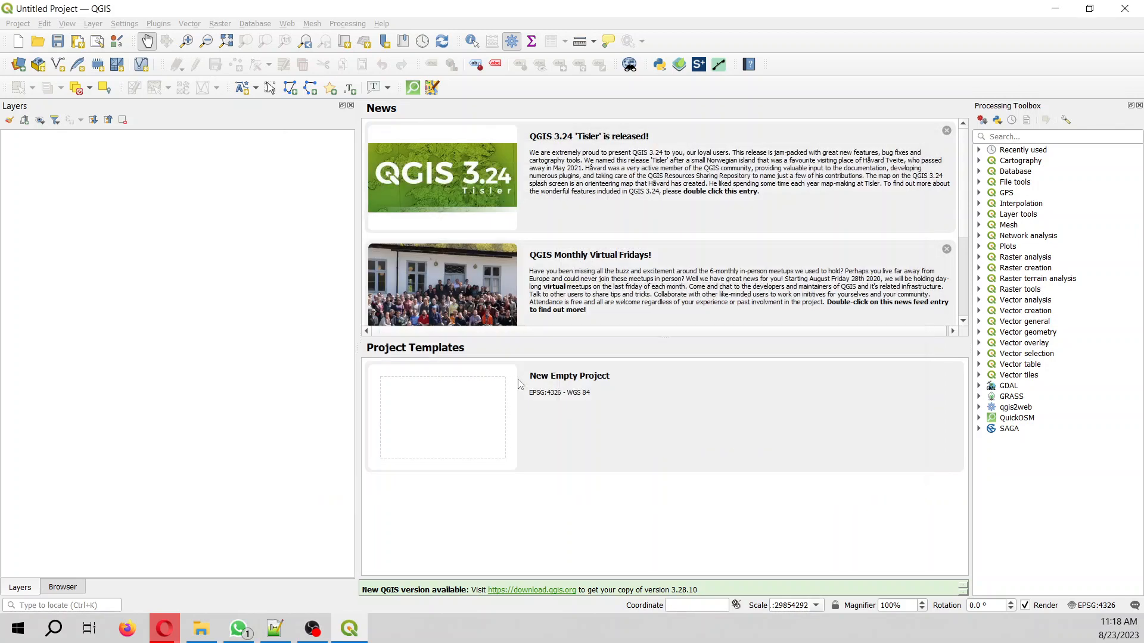
# Step: Search the QGIS menus for qgis2web, then show the Browser panel in the left dock
pyautogui.click(222, 23)
pyautogui.moveTo(301, 27)
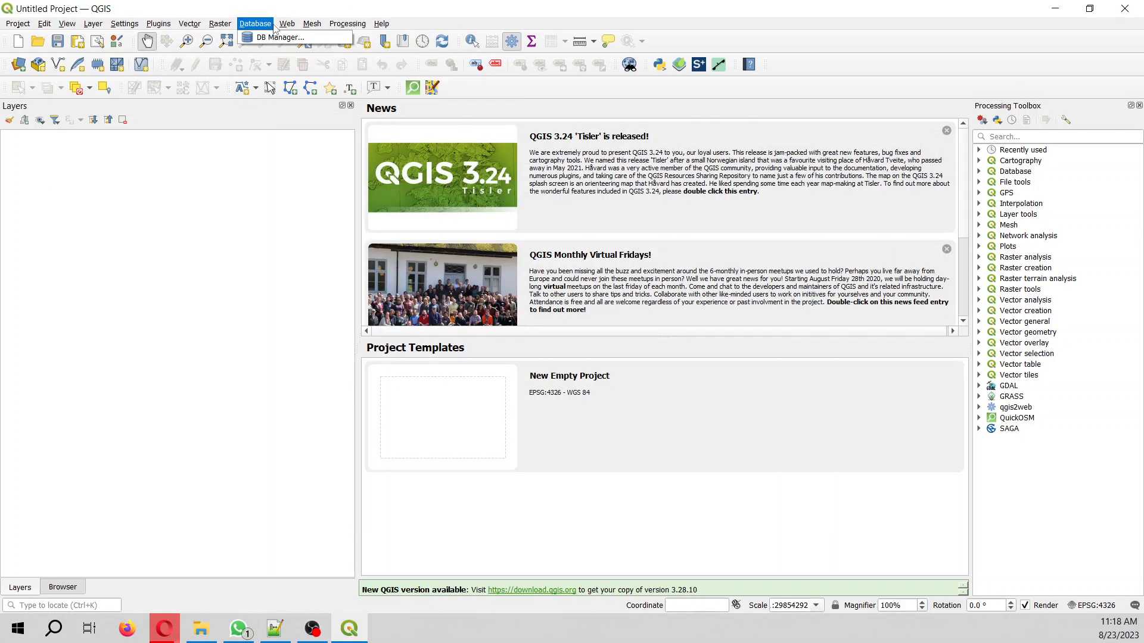
pyautogui.moveTo(300, 52)
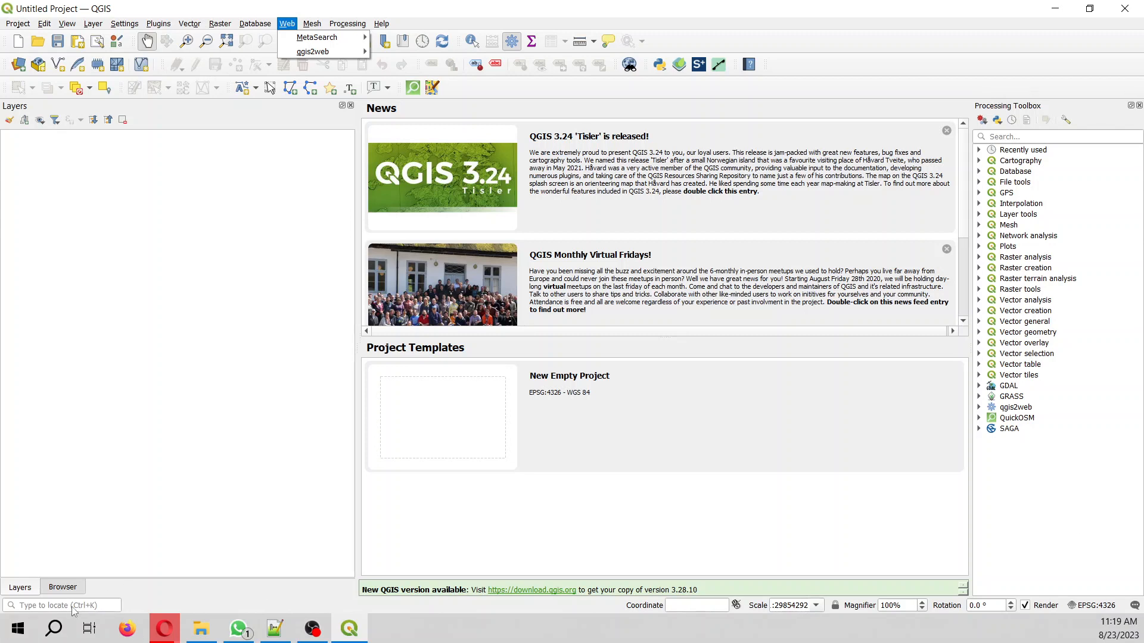
pyautogui.click(67, 589)
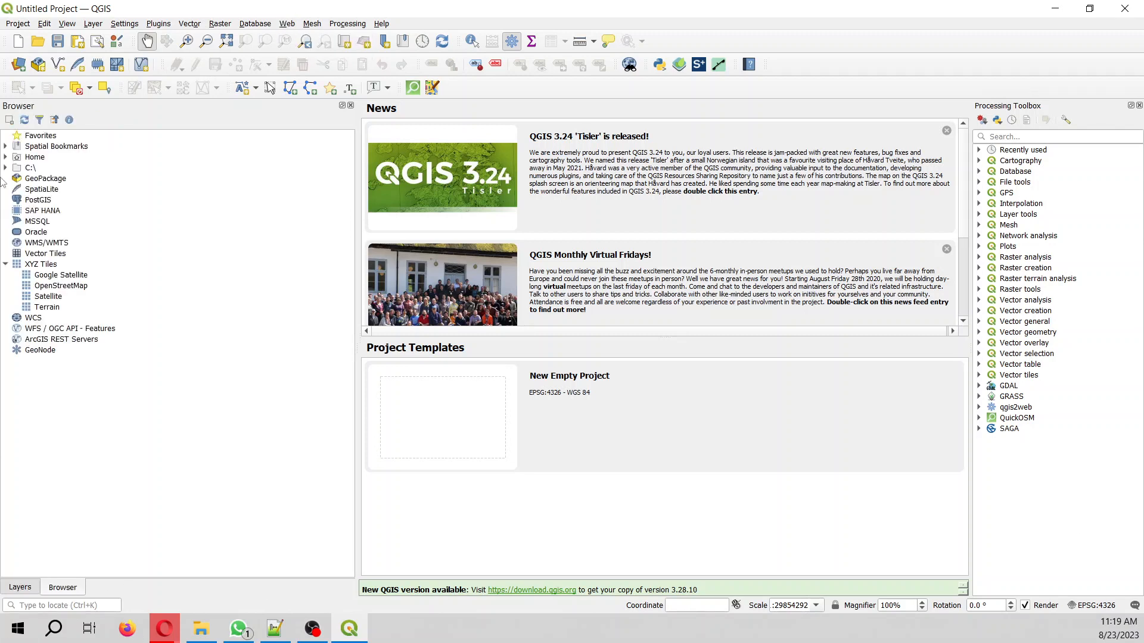
# Step: Browse to the webinar project's Shp folder and add DissolvedOxygen.shp to the map
pyautogui.click(6, 158)
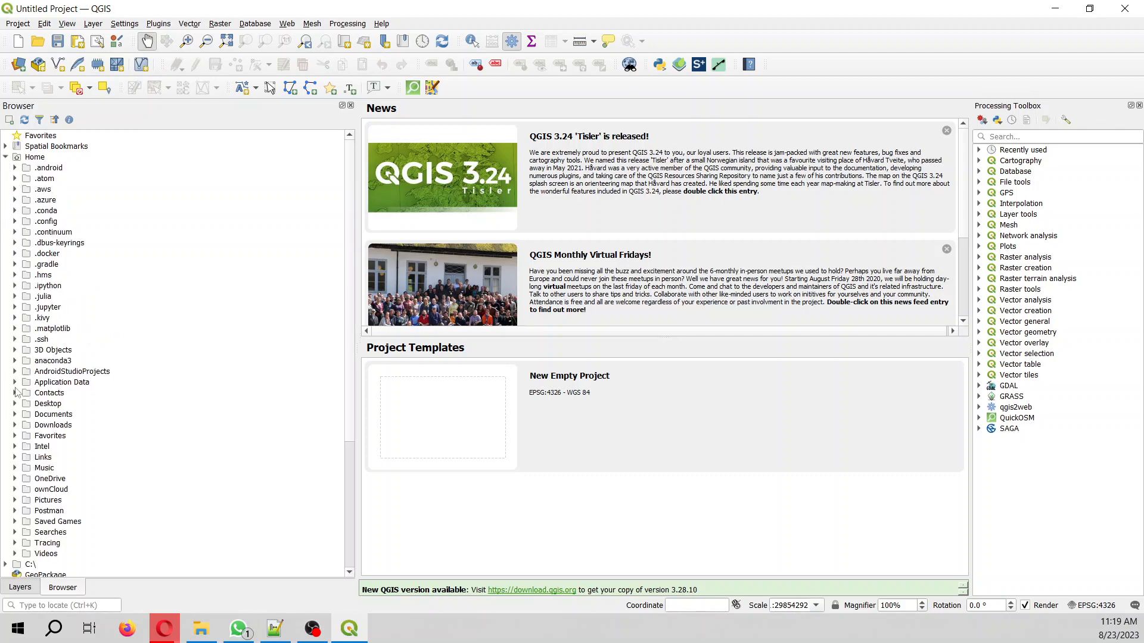
pyautogui.click(15, 416)
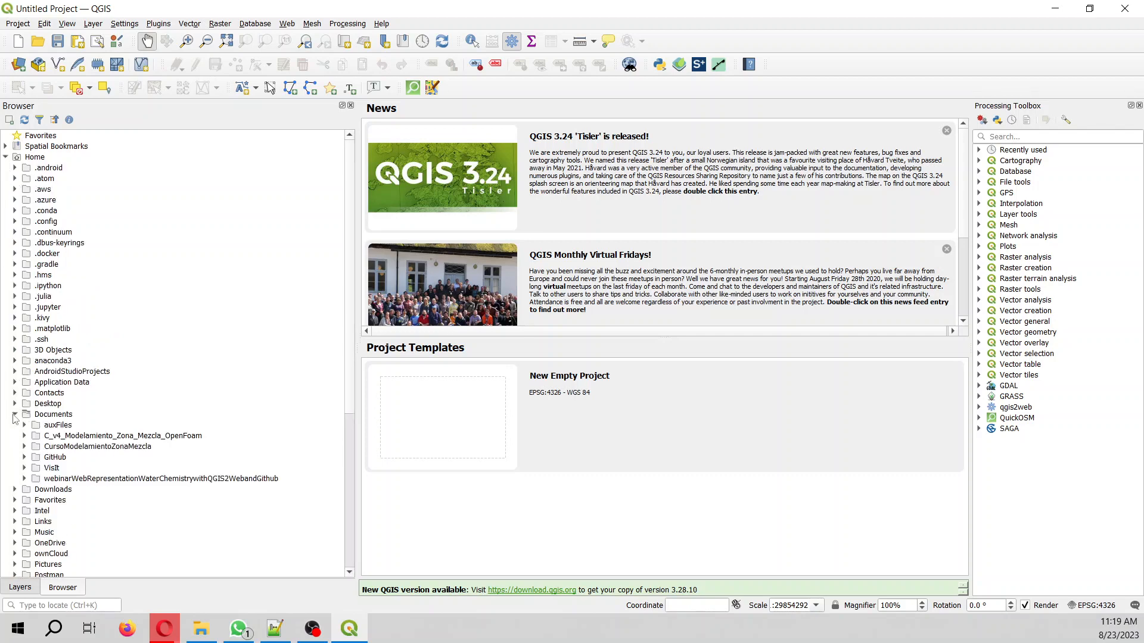
pyautogui.click(25, 436)
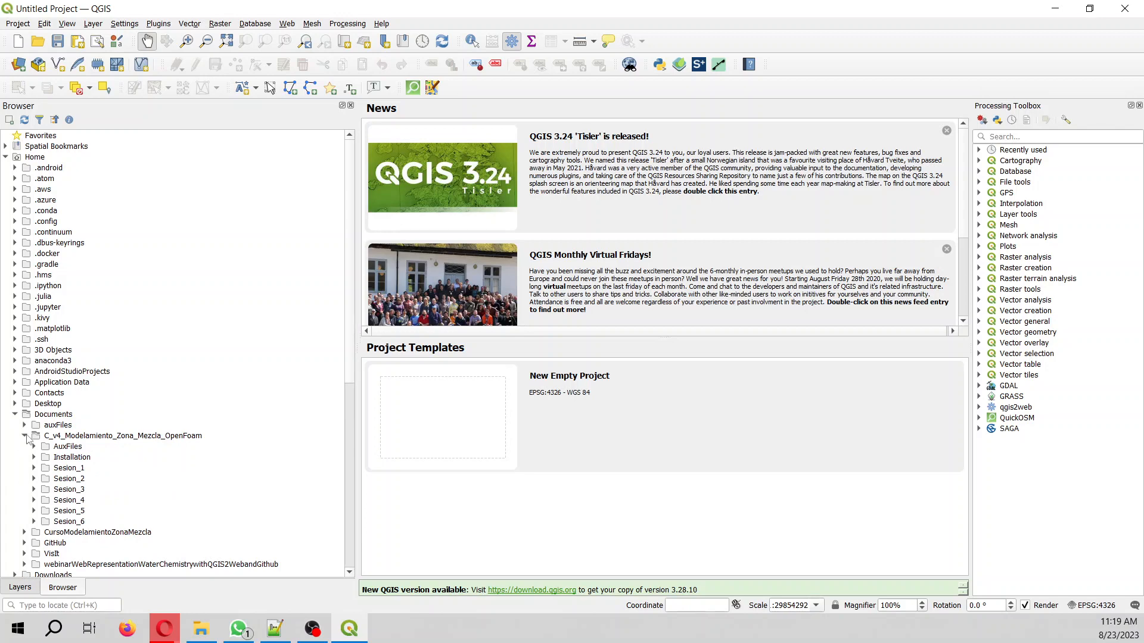
pyautogui.click(24, 436)
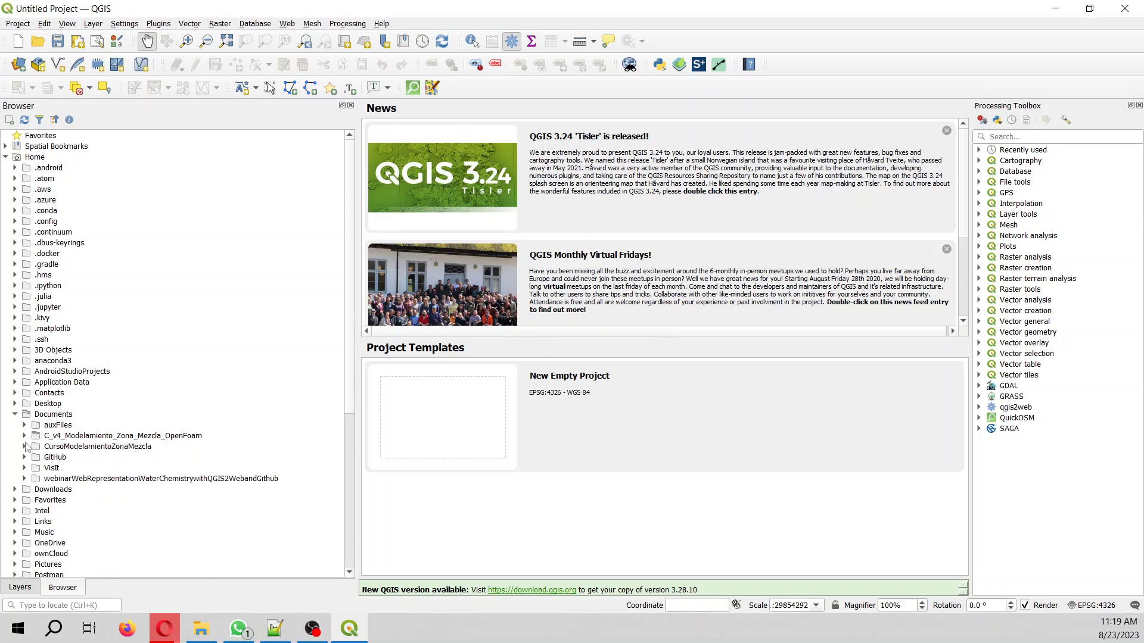
pyautogui.click(24, 479)
pyautogui.click(33, 511)
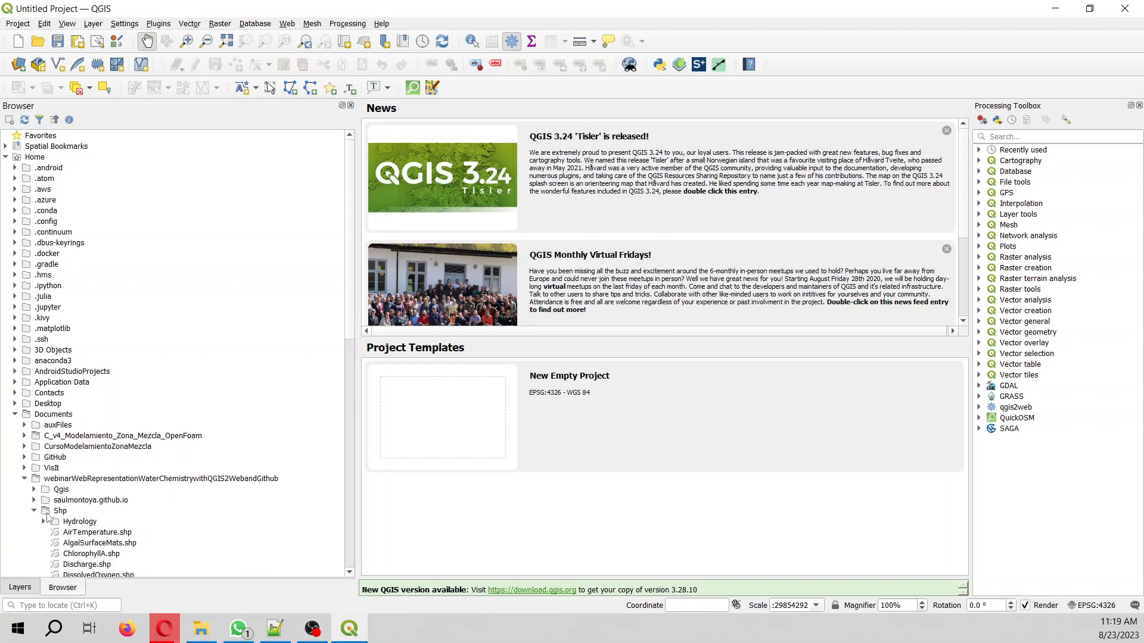
pyautogui.scroll(-2, 89, 513)
pyautogui.scroll(-2, 98, 474)
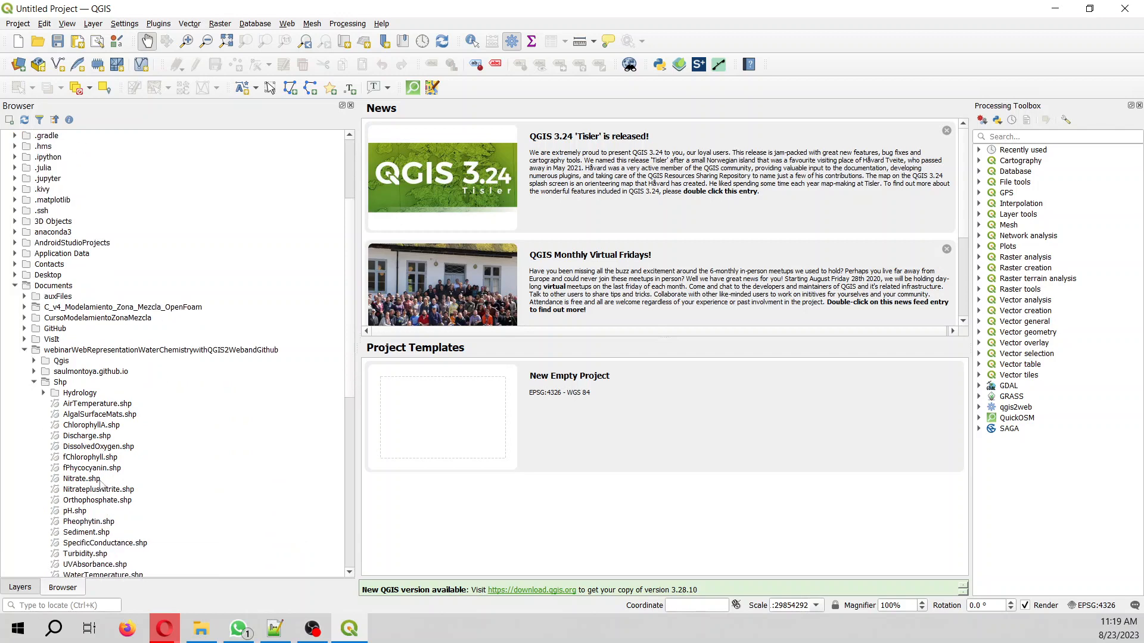
pyautogui.doubleClick(108, 447)
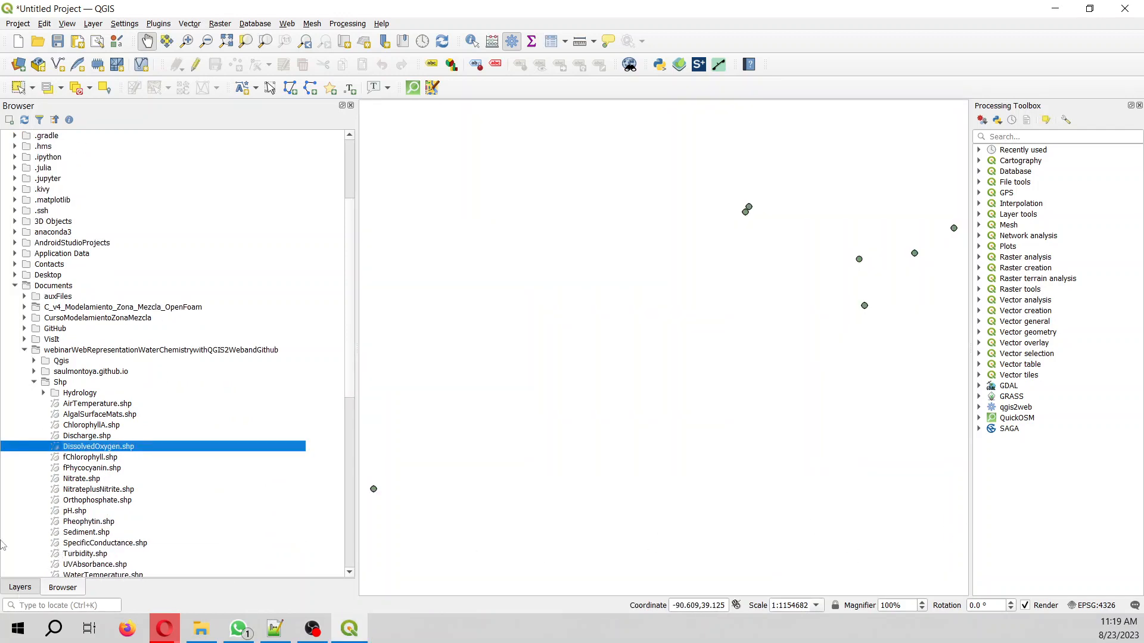
# Step: Add rivers.shp from the Hydrology folder, then select the DissolvedOxygen layer in the Layers panel
pyautogui.scroll(-2, 86, 471)
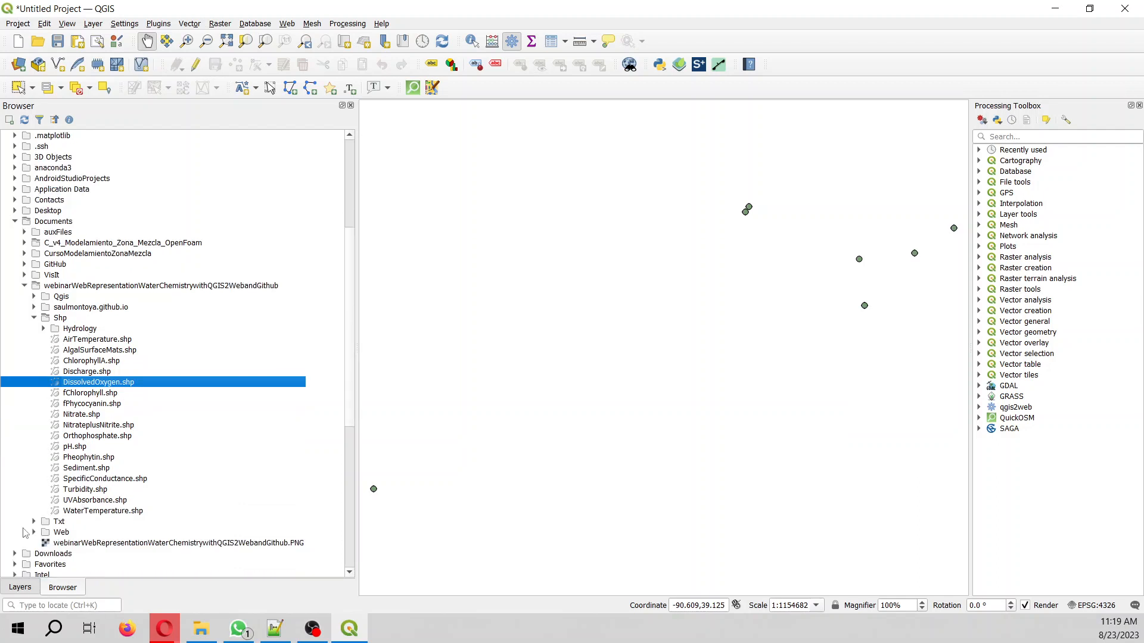
pyautogui.click(44, 328)
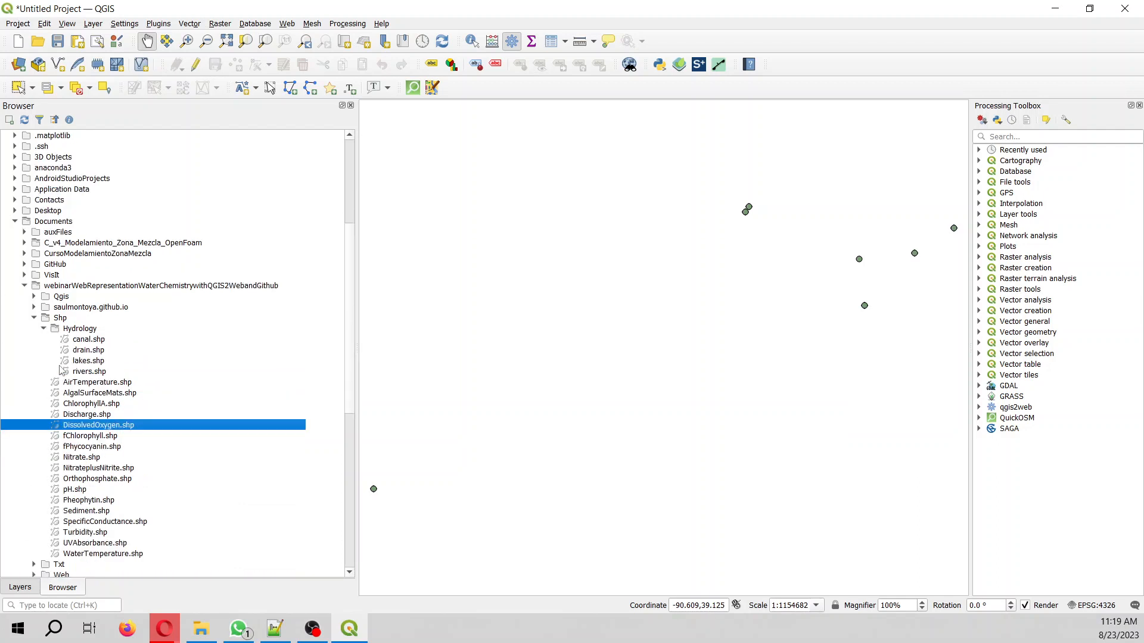
pyautogui.doubleClick(82, 372)
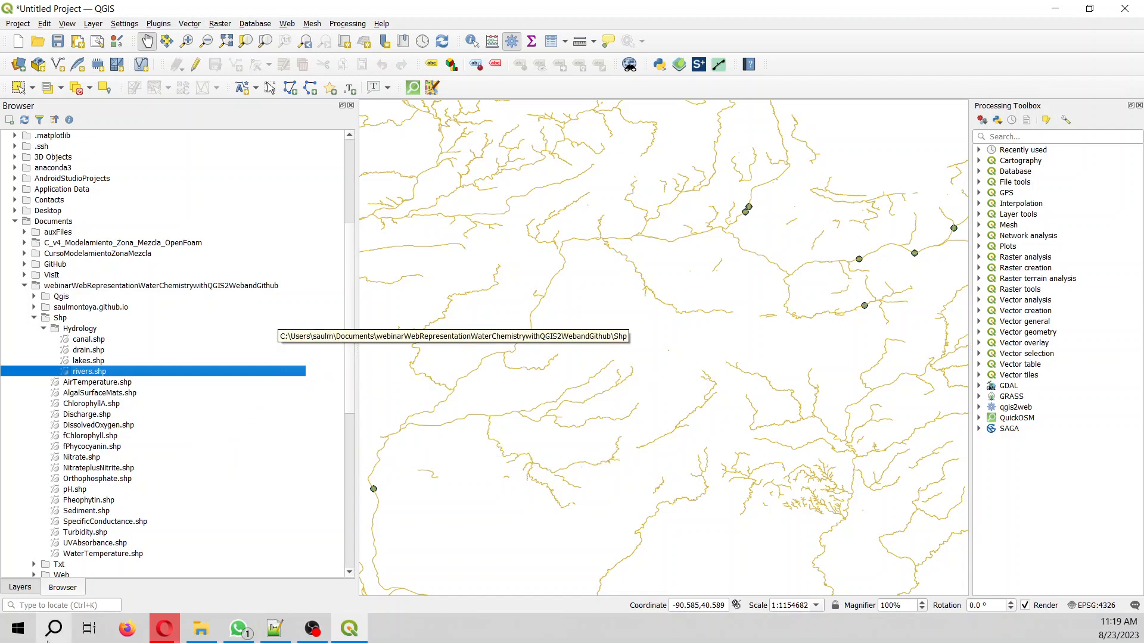
pyautogui.click(10, 588)
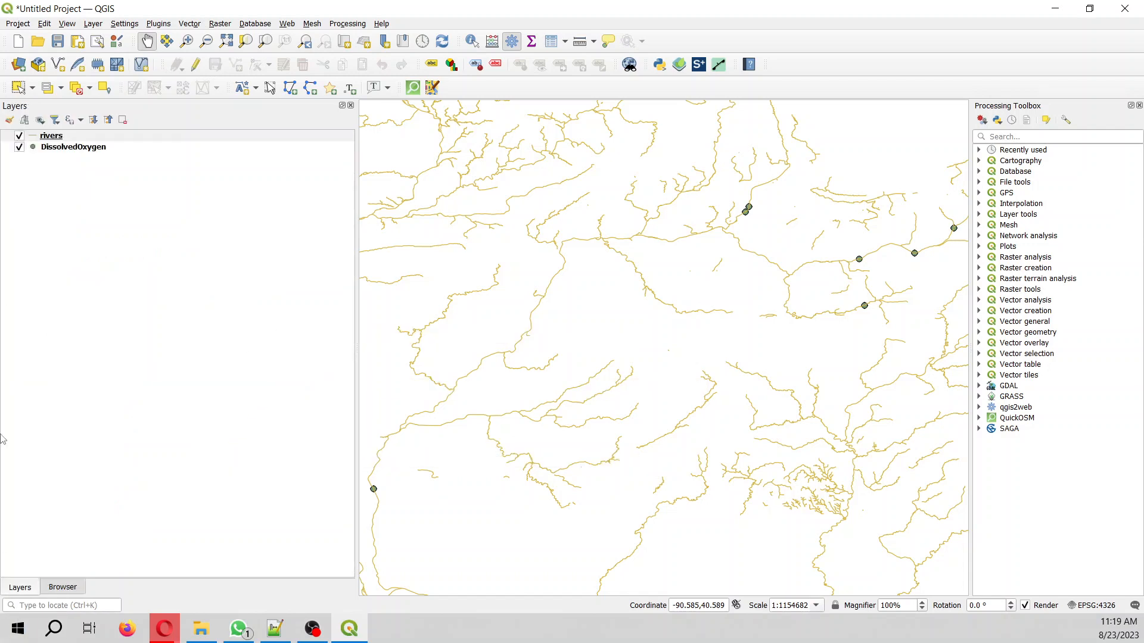
pyautogui.click(58, 149)
pyautogui.rightClick(58, 149)
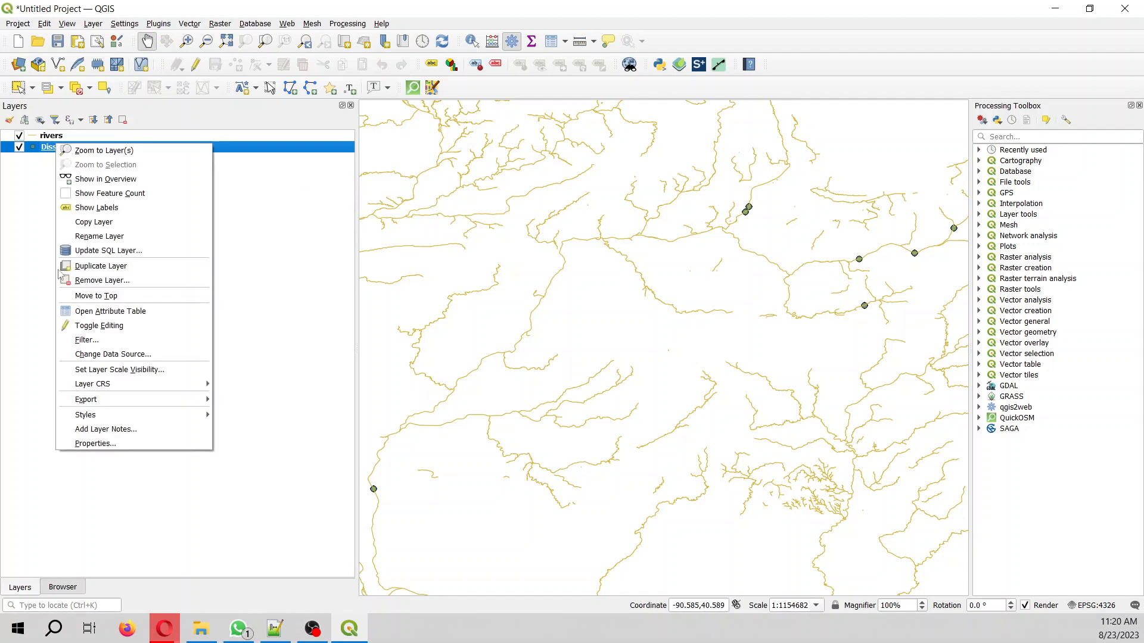
# Step: Style DissolvedOxygen with a Graduated renderer on mean_float in five classes and apply it
pyautogui.click(91, 443)
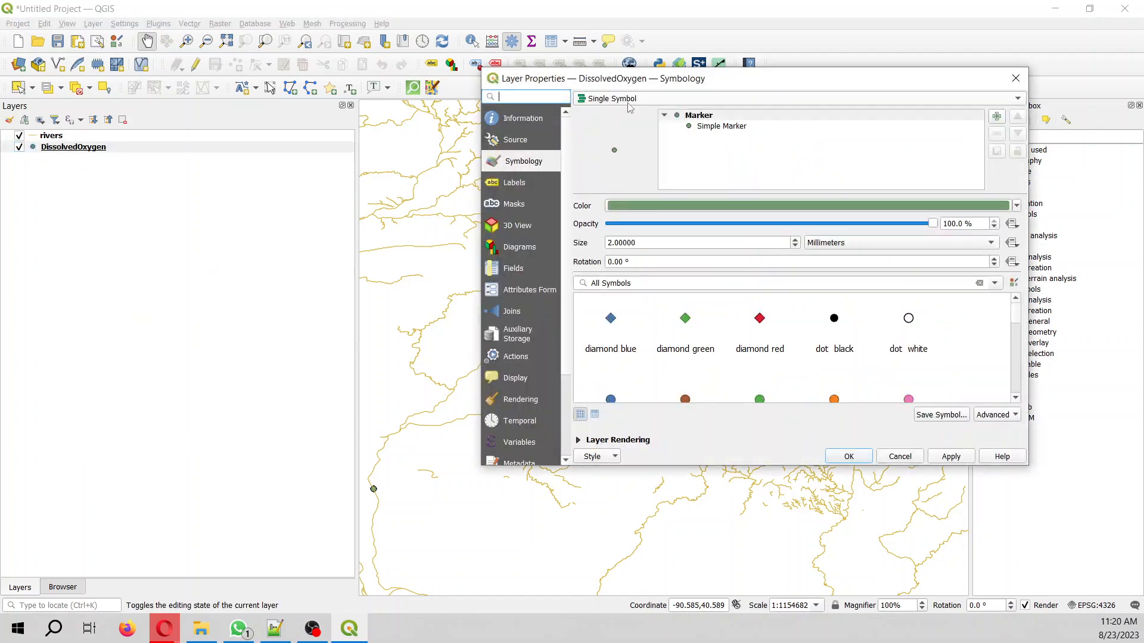
pyautogui.click(630, 101)
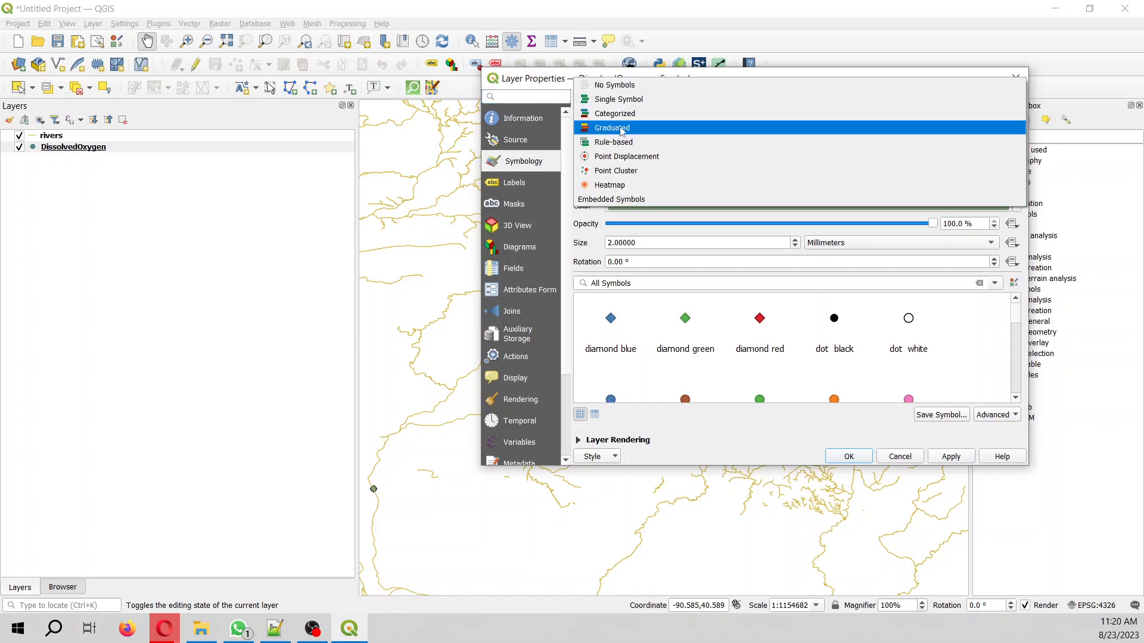
pyautogui.press('Escape')
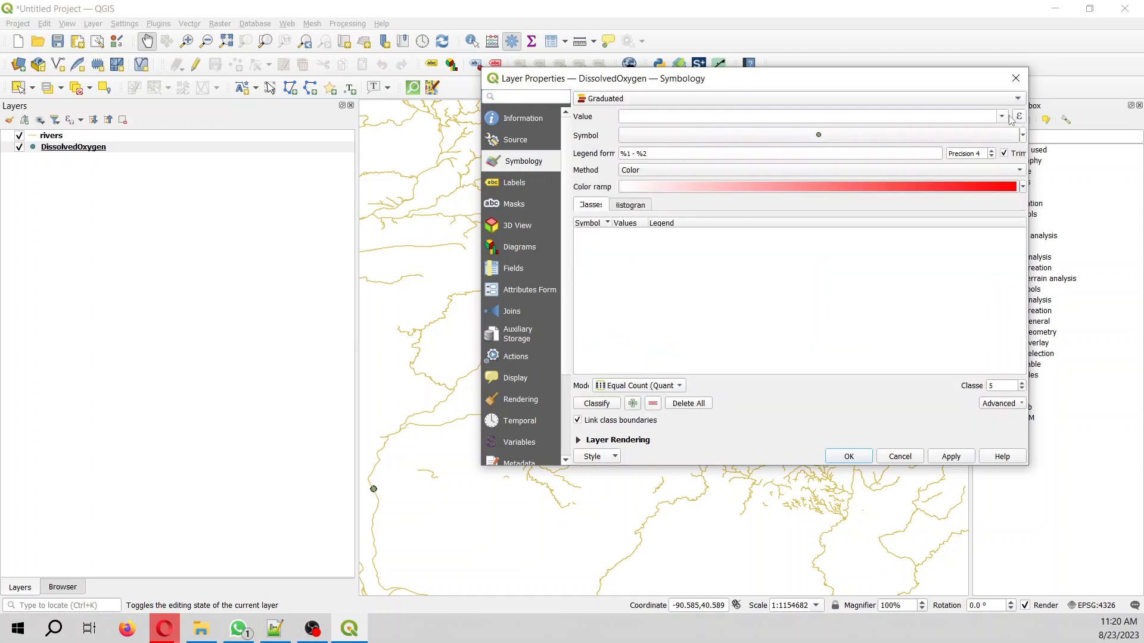
pyautogui.click(1001, 117)
pyautogui.click(713, 132)
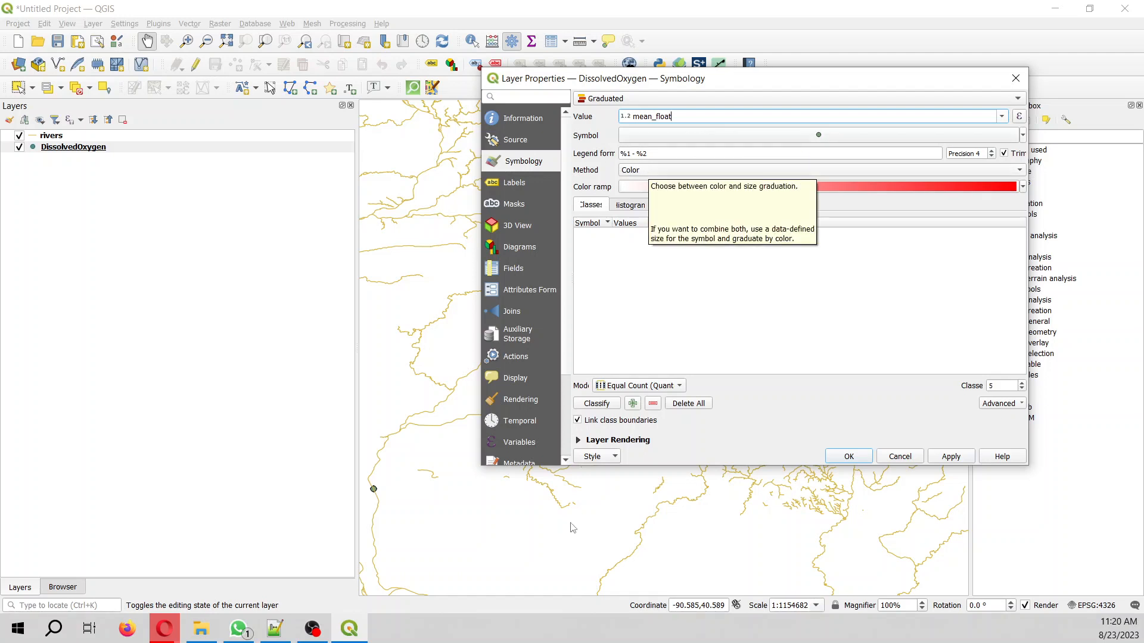
pyautogui.click(608, 407)
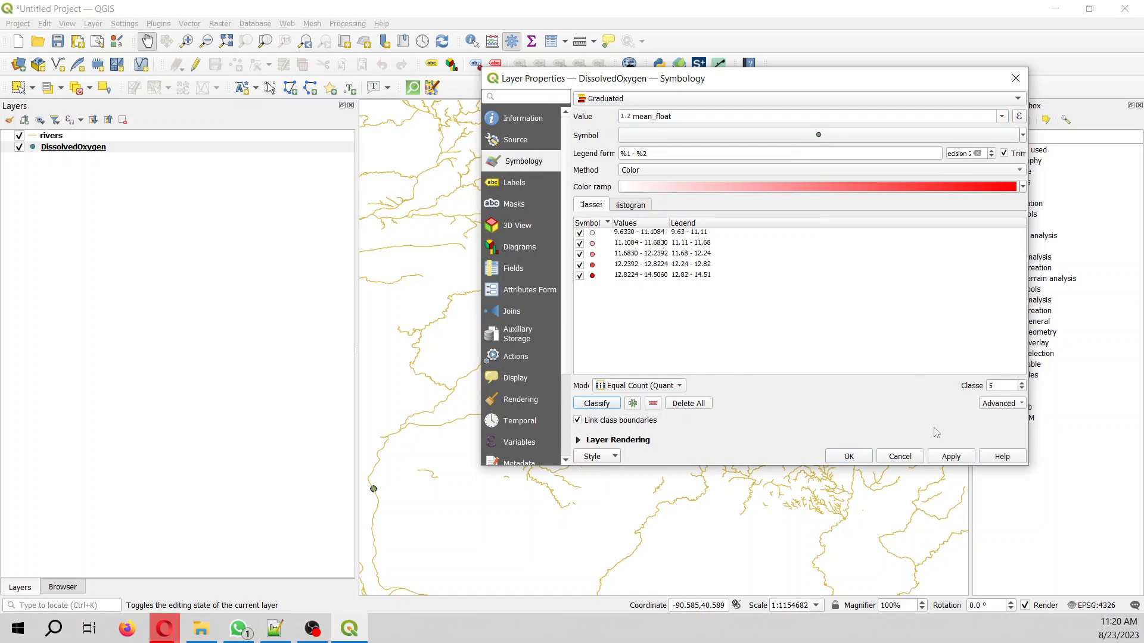
pyautogui.click(951, 456)
pyautogui.moveTo(670, 85); pyautogui.dragTo(286, 63)
# Step: Switch the graduation method from colour to Size and apply it
pyautogui.click(272, 146)
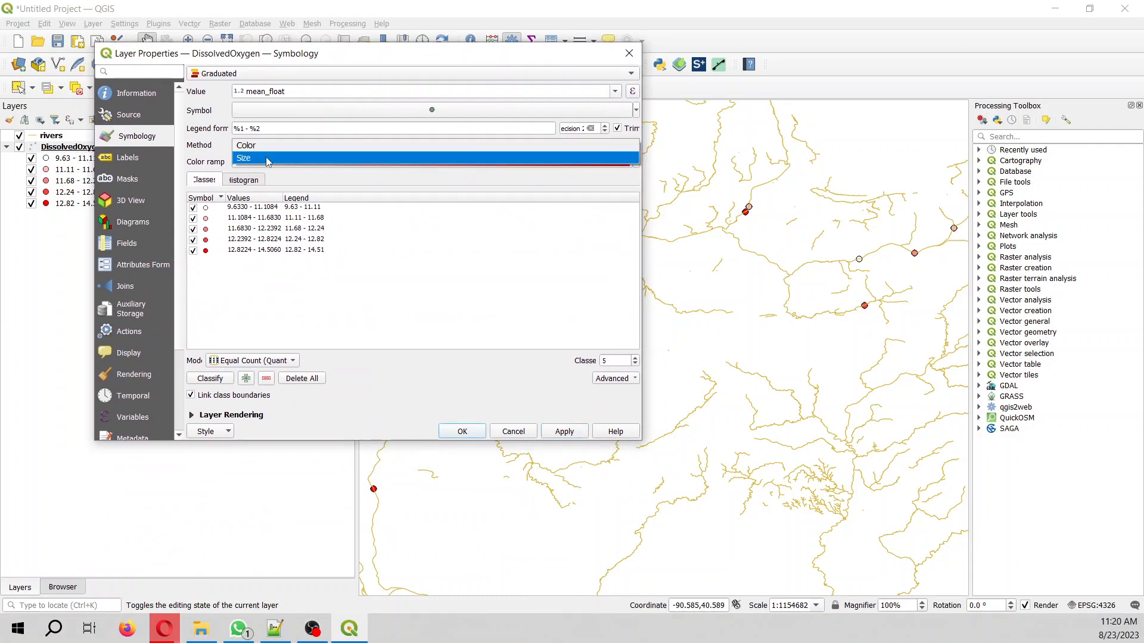
pyautogui.click(267, 156)
pyautogui.click(564, 432)
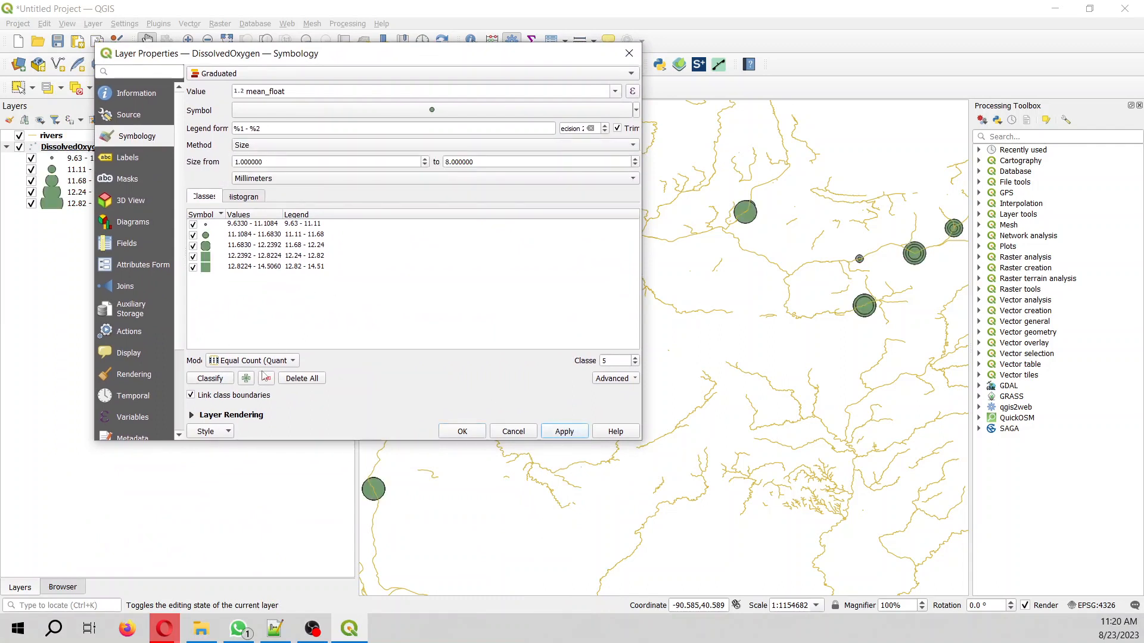
# Step: Set the DissolvedOxygen layer rendering opacity to 40% and apply it
pyautogui.click(224, 416)
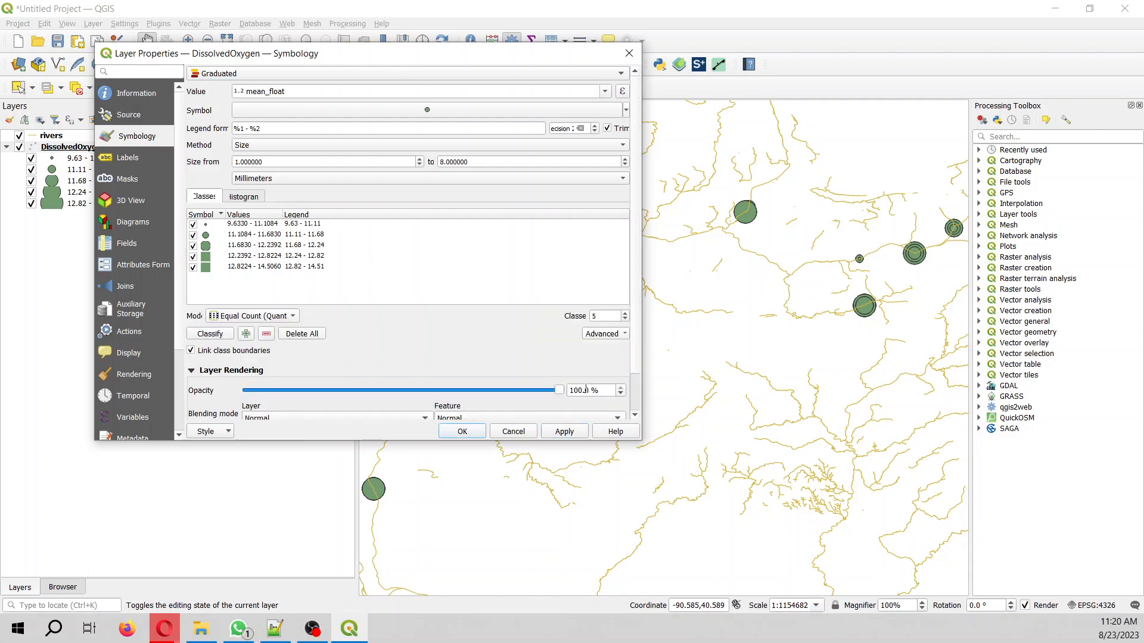
pyautogui.moveTo(577, 389); pyautogui.dragTo(552, 389)
pyautogui.write('4')
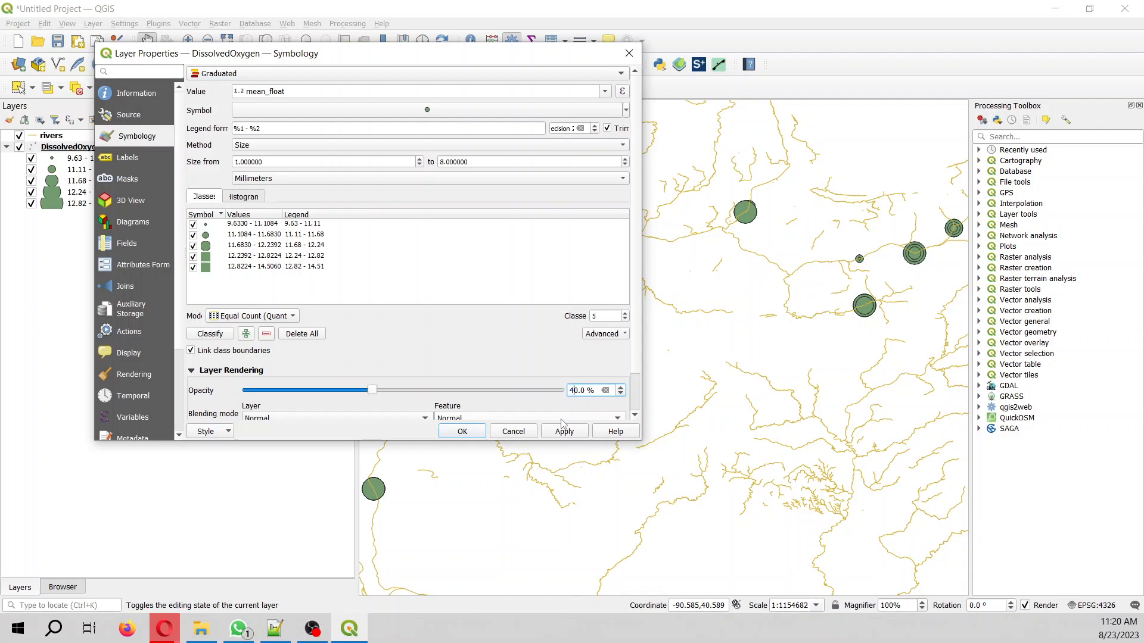
pyautogui.click(560, 432)
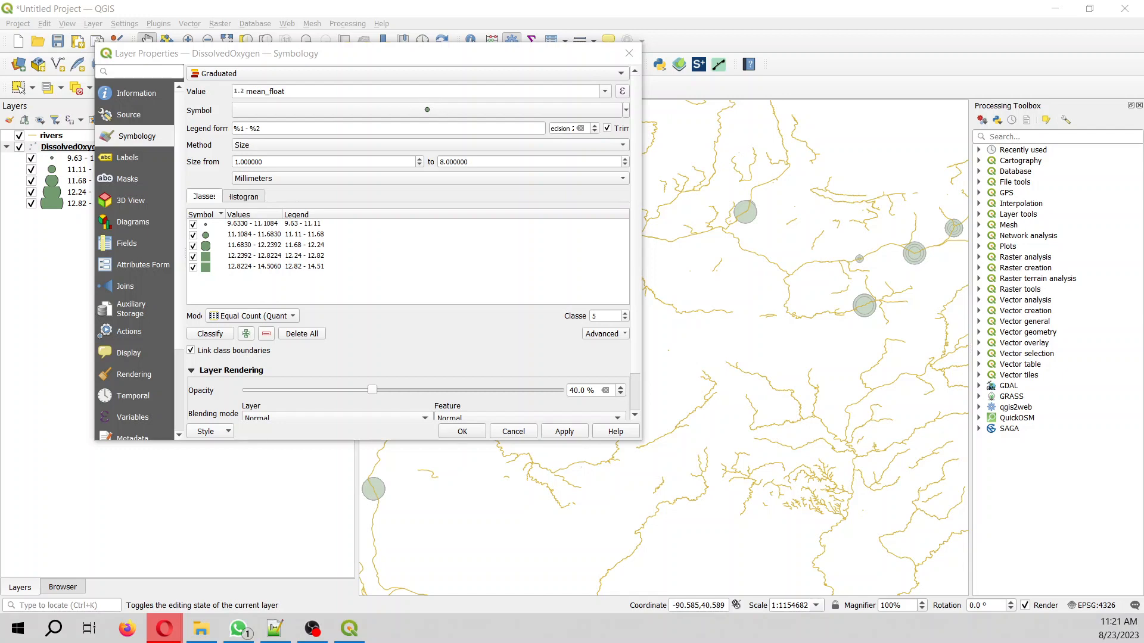
pyautogui.hotkey('alt', 'Tab')
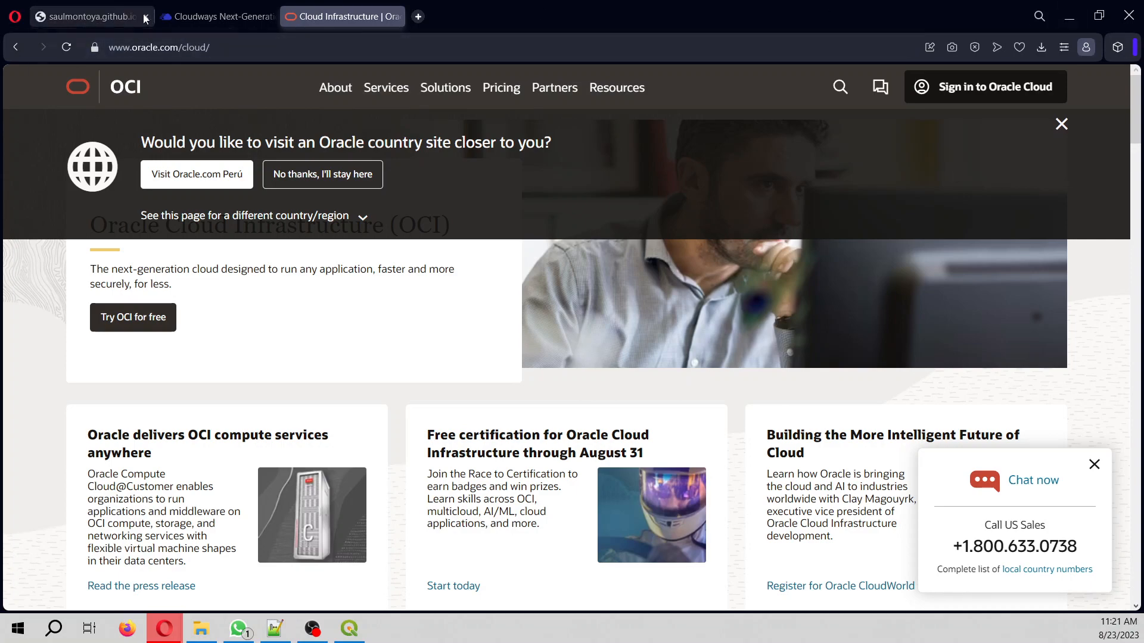
# Step: Close the two leftover Opera tabs and return to the QGIS Layer Properties dialog
pyautogui.click(144, 19)
pyautogui.click(145, 18)
pyautogui.hotkey('alt', 'Tab')
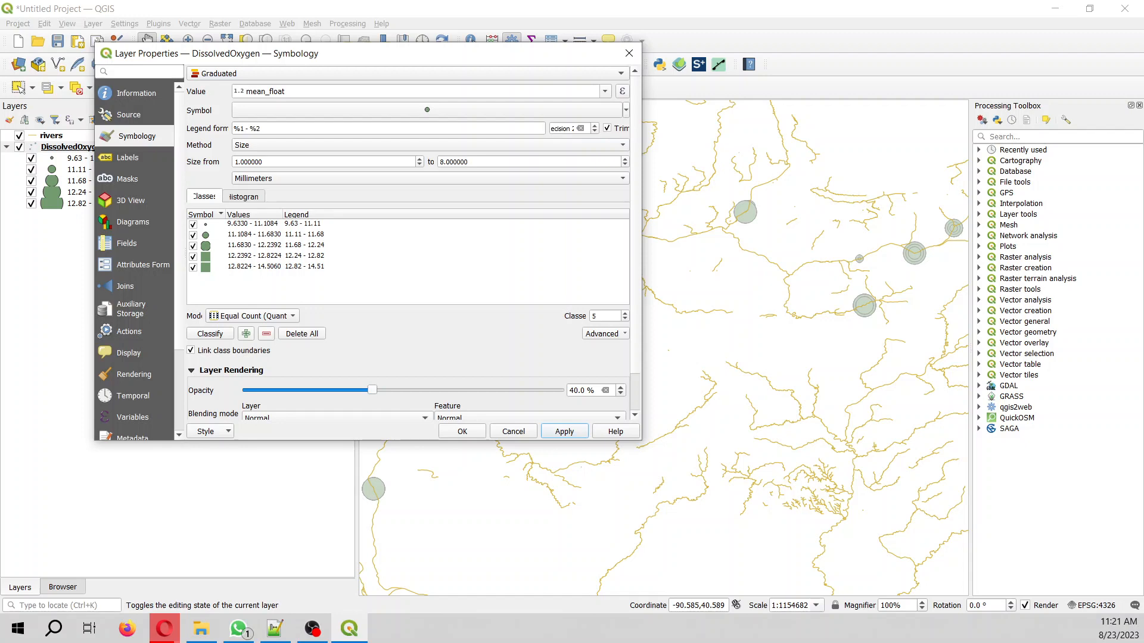
pyautogui.hotkey('alt', 'Tab')
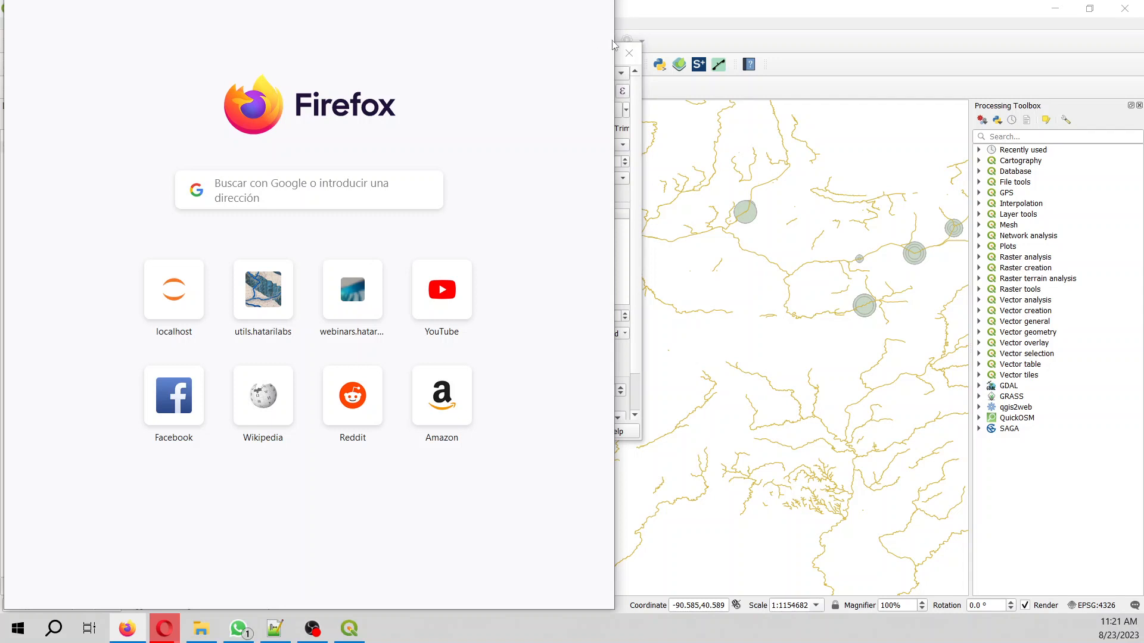
pyautogui.click(761, 27)
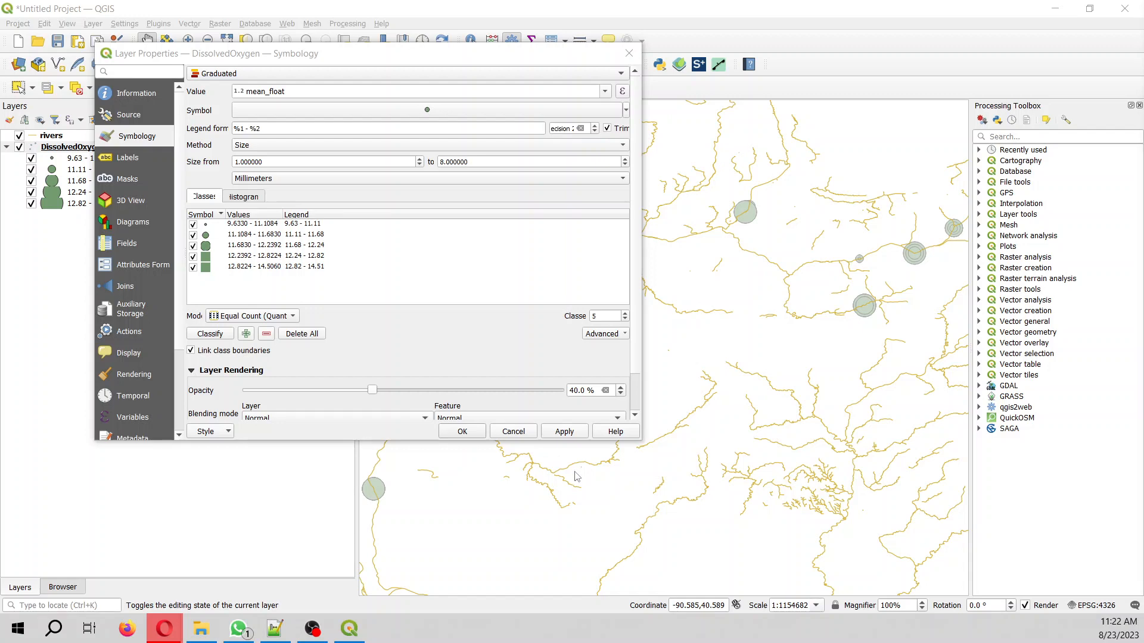
# Step: Close the DissolvedOxygen properties and give the rivers layer the 'simple blue line' symbol
pyautogui.click(629, 53)
pyautogui.click(43, 138)
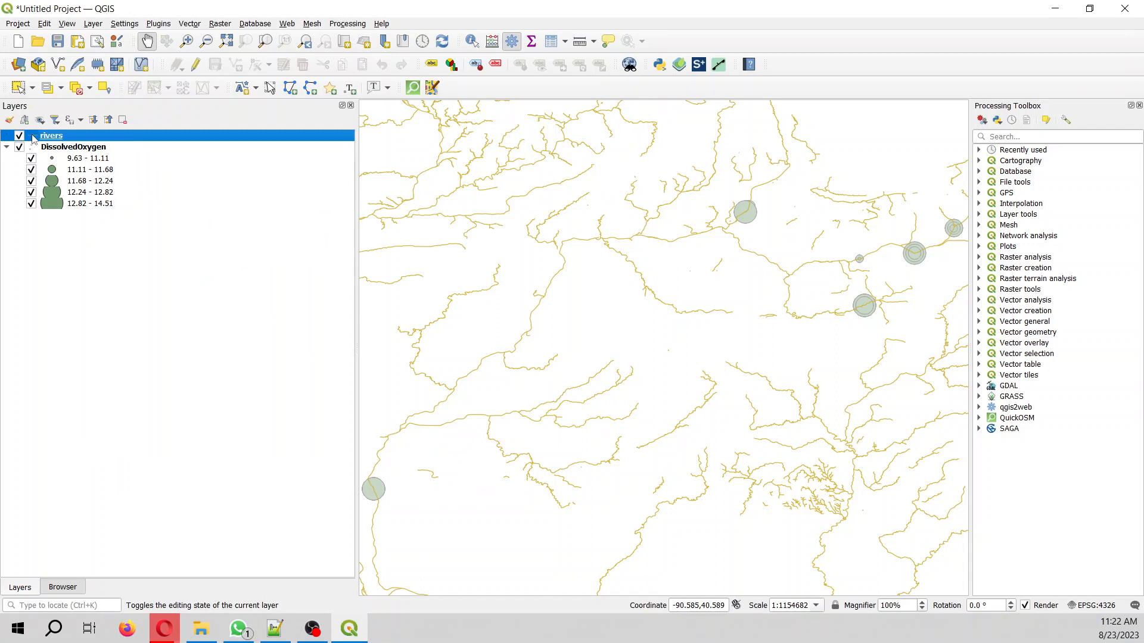
pyautogui.rightClick(44, 137)
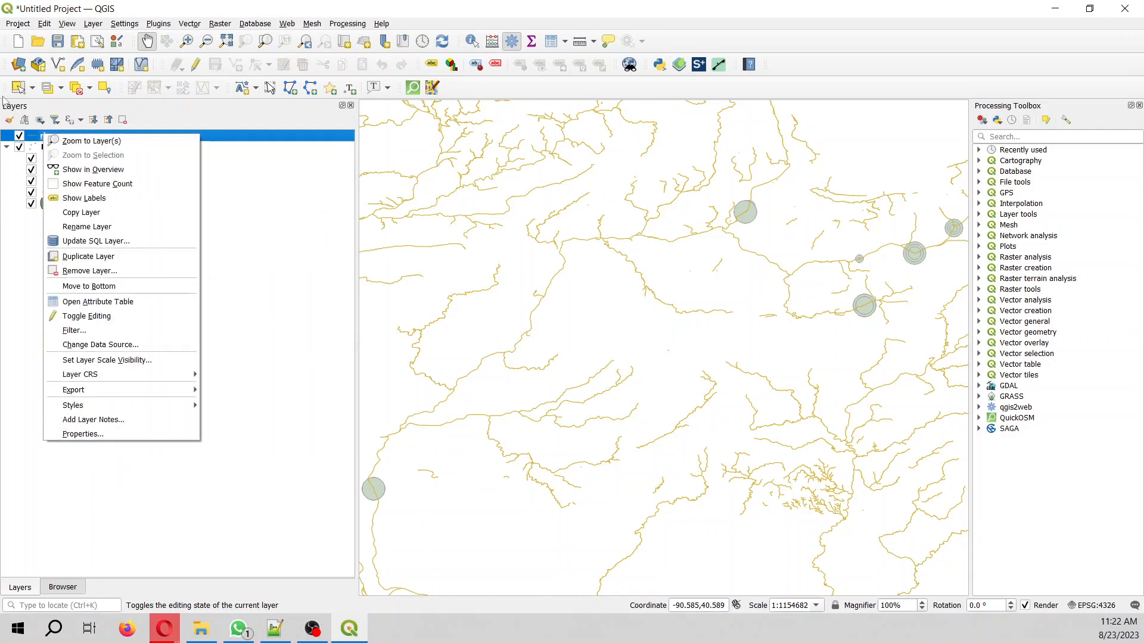
pyautogui.click(33, 139)
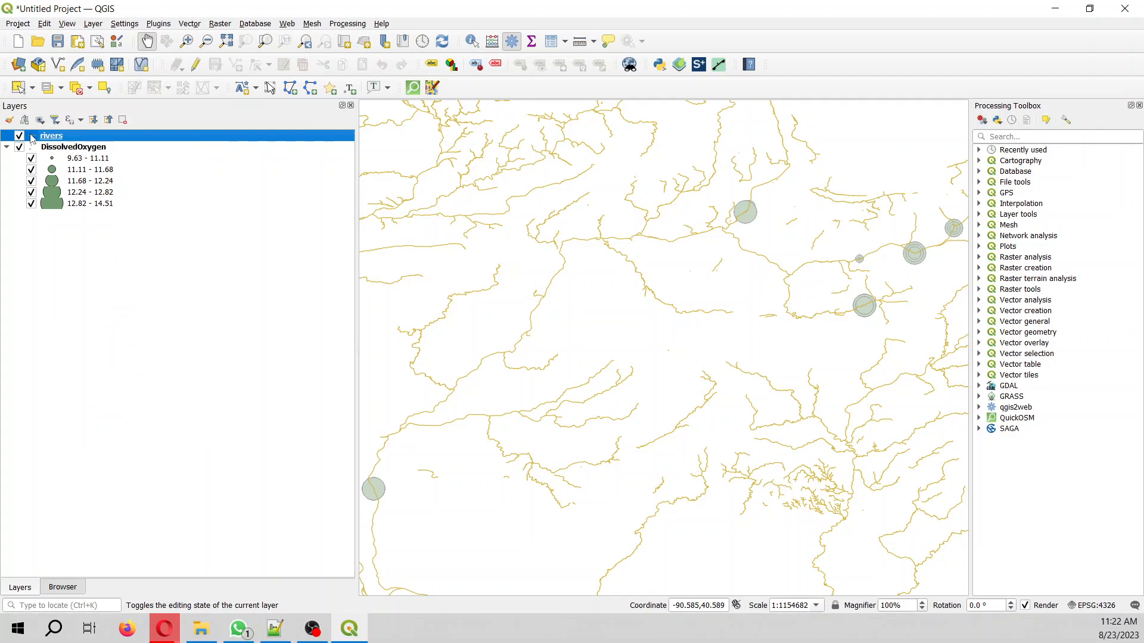
pyautogui.doubleClick(33, 137)
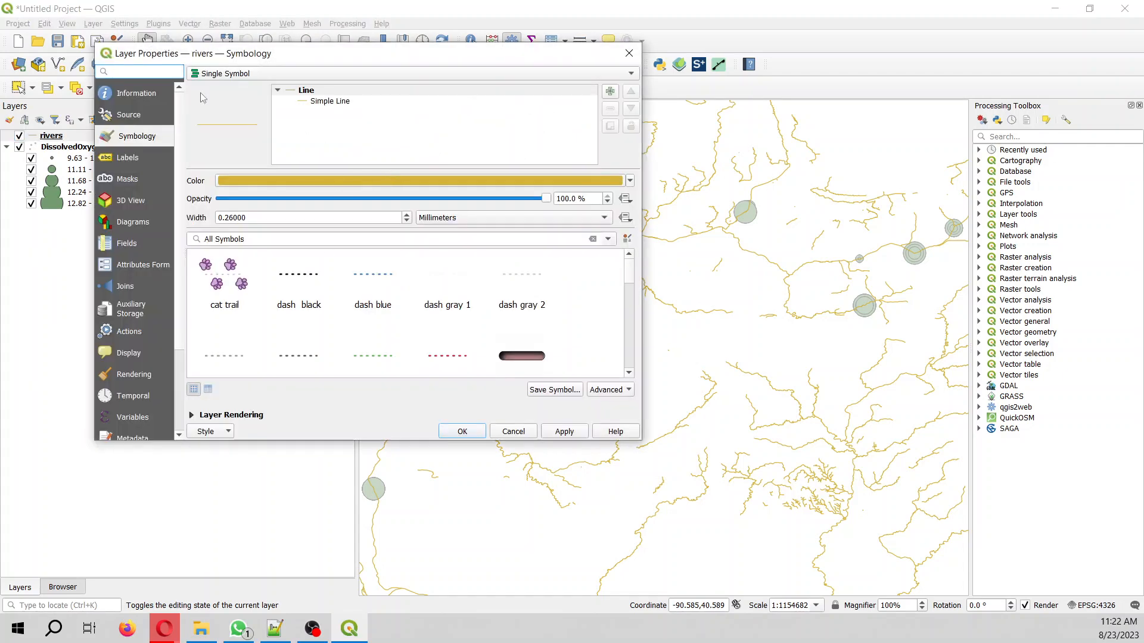
pyautogui.click(238, 76)
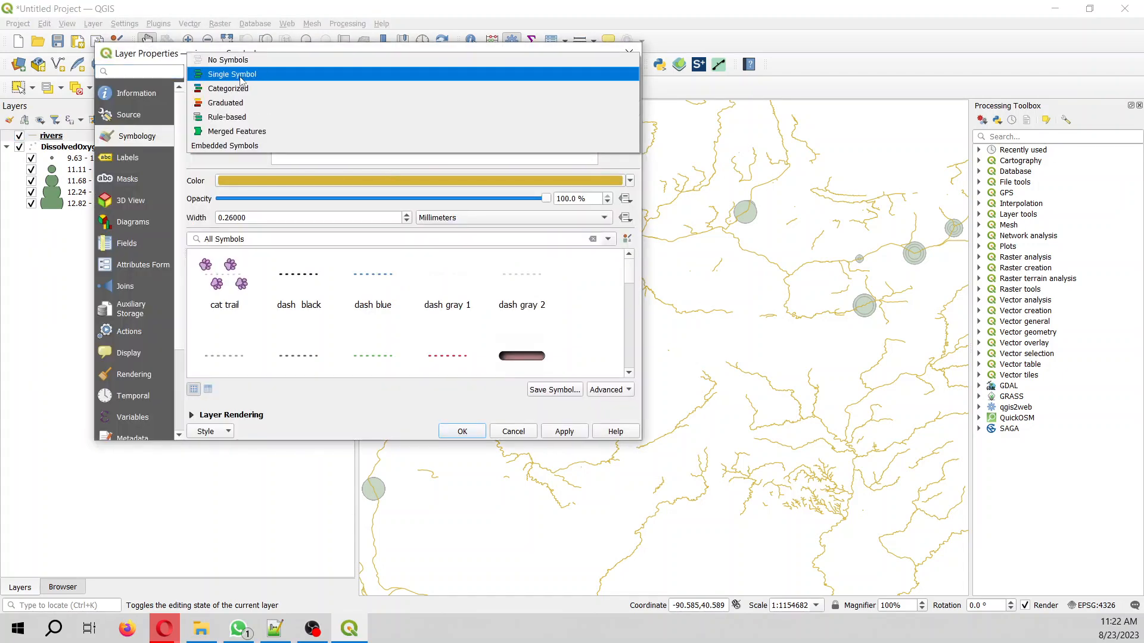
pyautogui.click(241, 76)
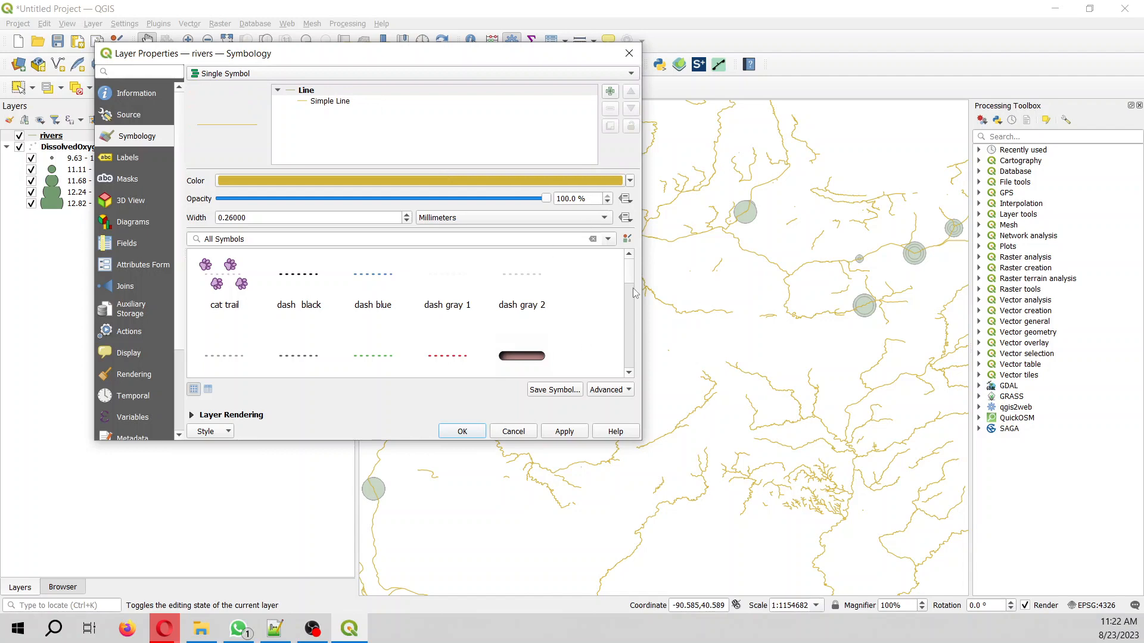
pyautogui.moveTo(632, 285); pyautogui.dragTo(633, 320)
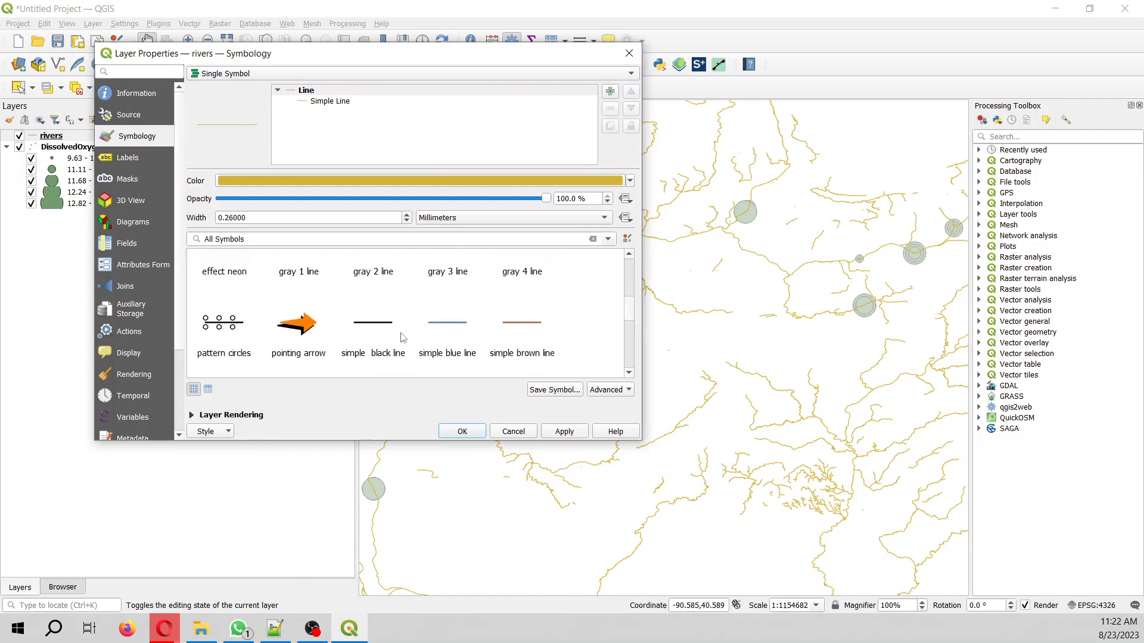
pyautogui.click(450, 345)
pyautogui.click(565, 432)
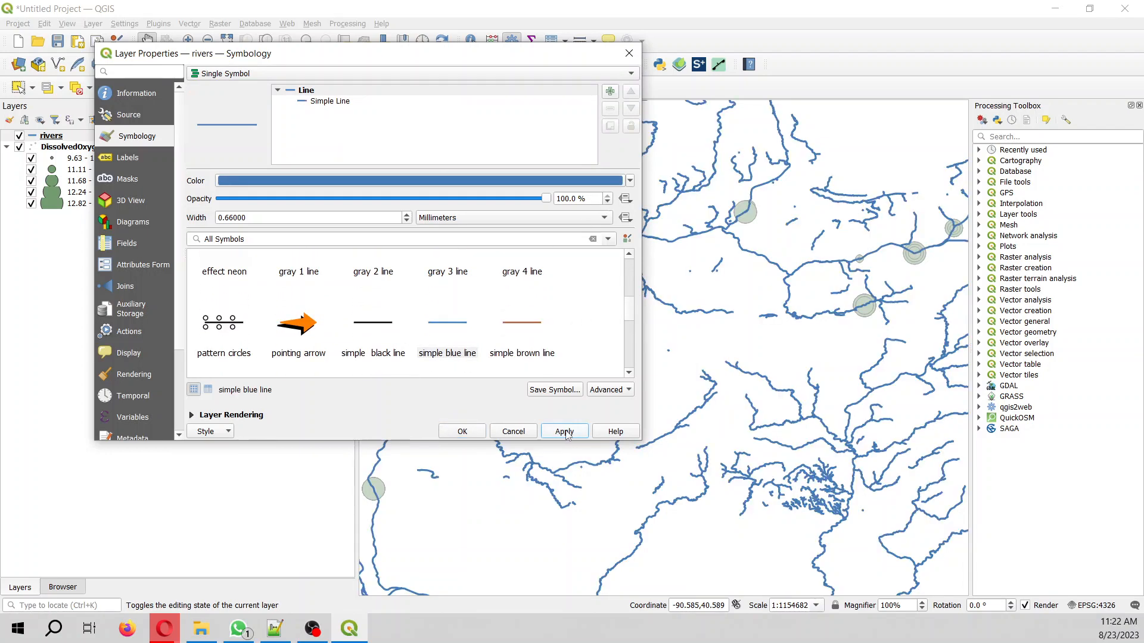
pyautogui.click(471, 433)
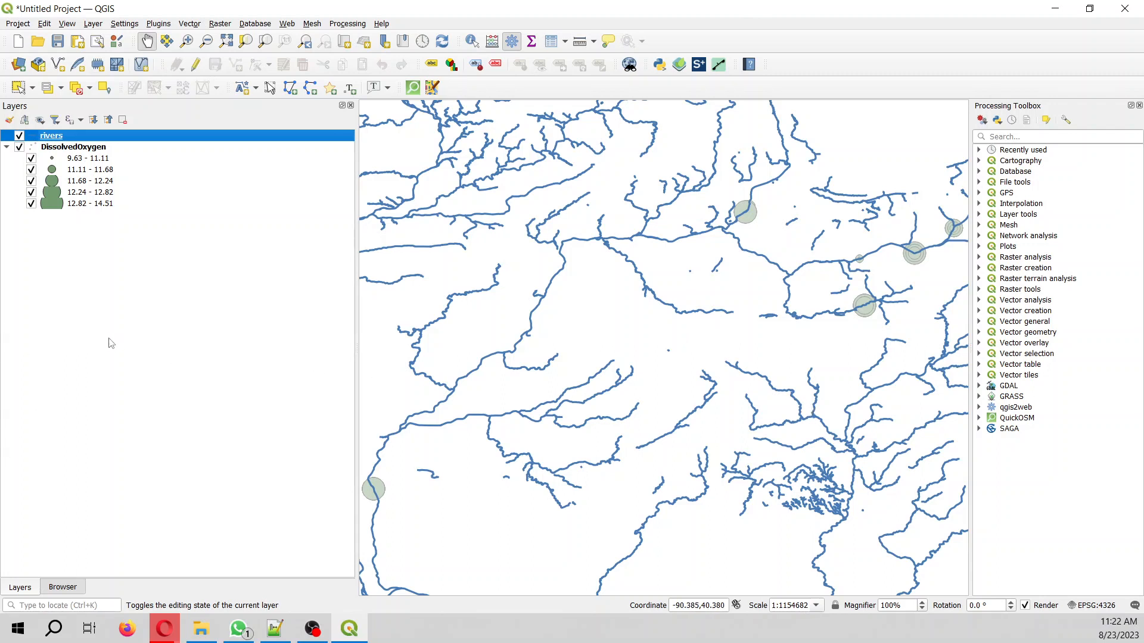
# Step: Add the OpenStreetMap basemap from XYZ Tiles in the Browser panel
pyautogui.click(63, 588)
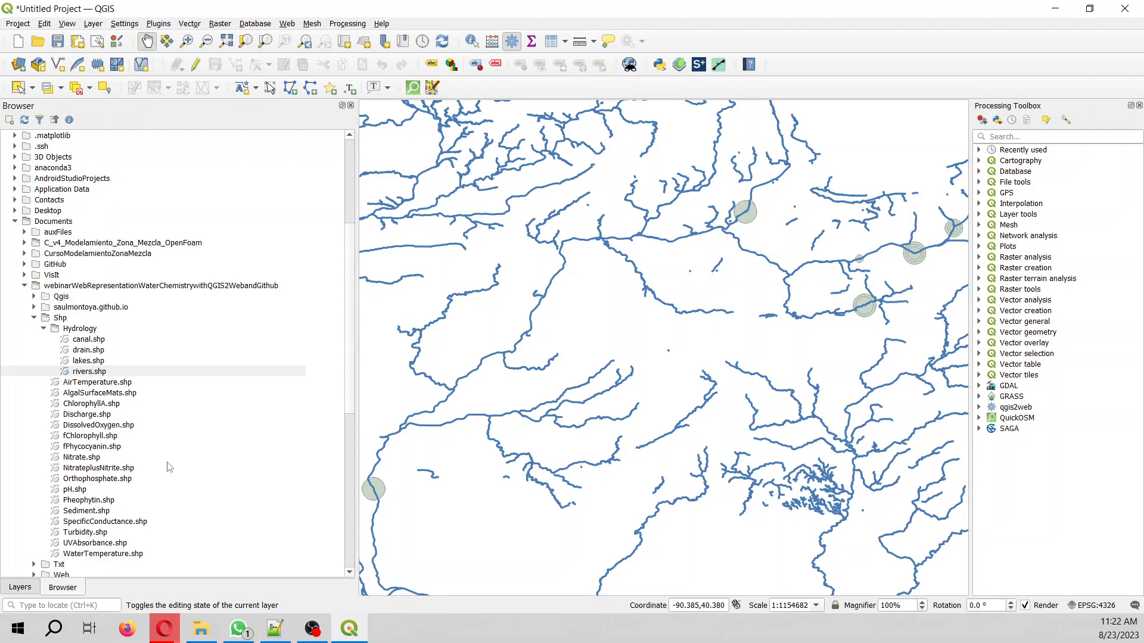
pyautogui.scroll(-11, 169, 467)
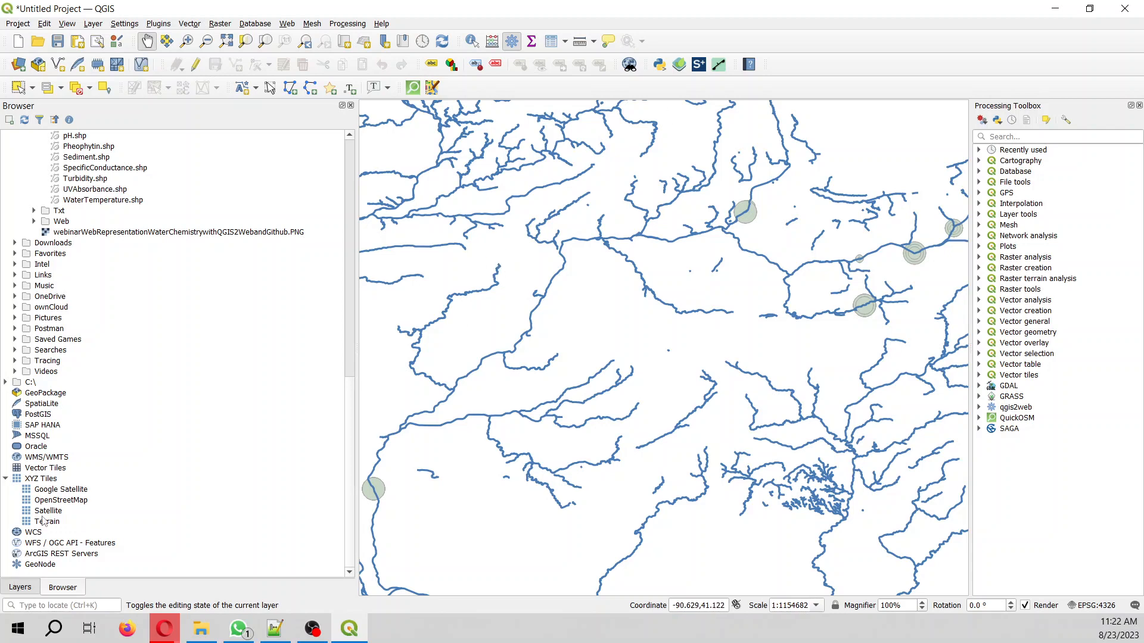
pyautogui.doubleClick(72, 501)
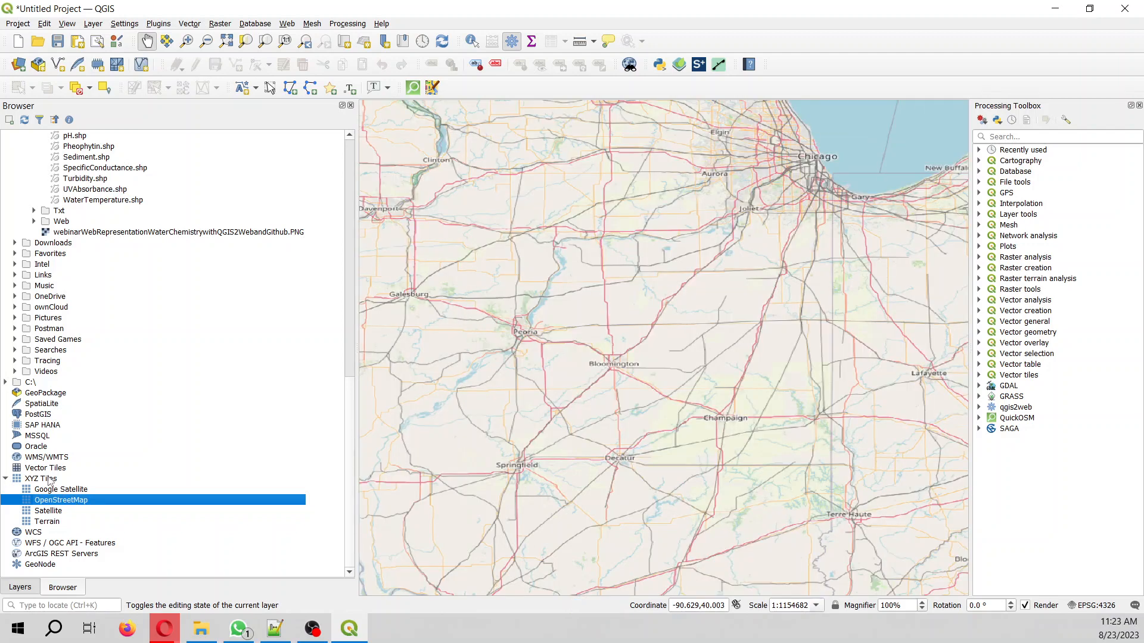
# Step: Inspect the Google Satellite XYZ connection settings and select its mt0.google.com tile URL
pyautogui.rightClick(50, 481)
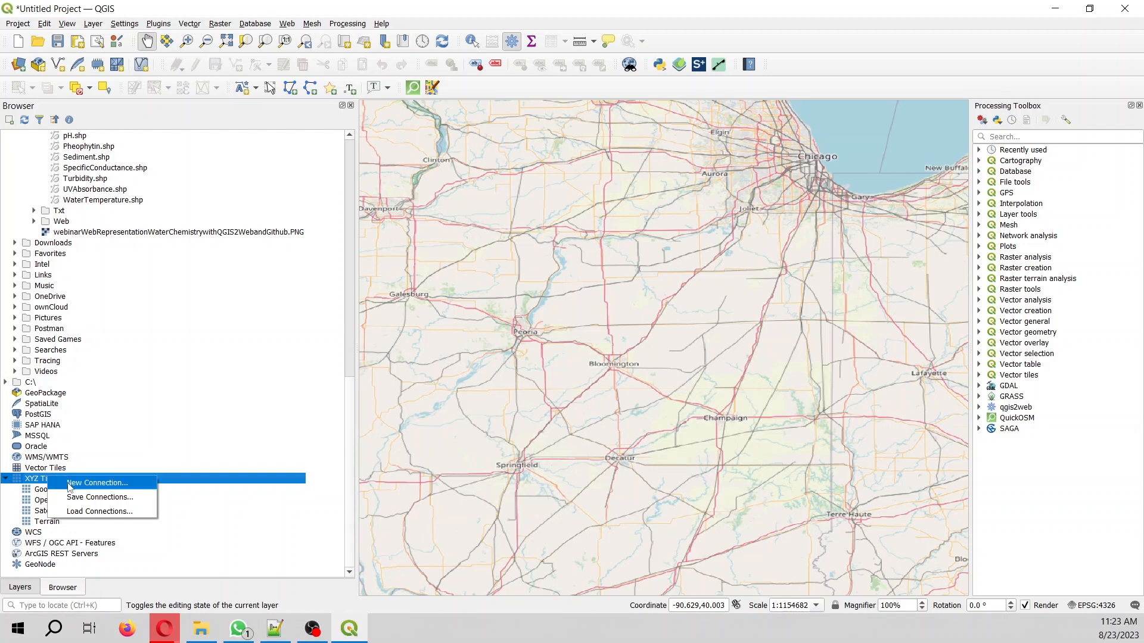
pyautogui.click(69, 485)
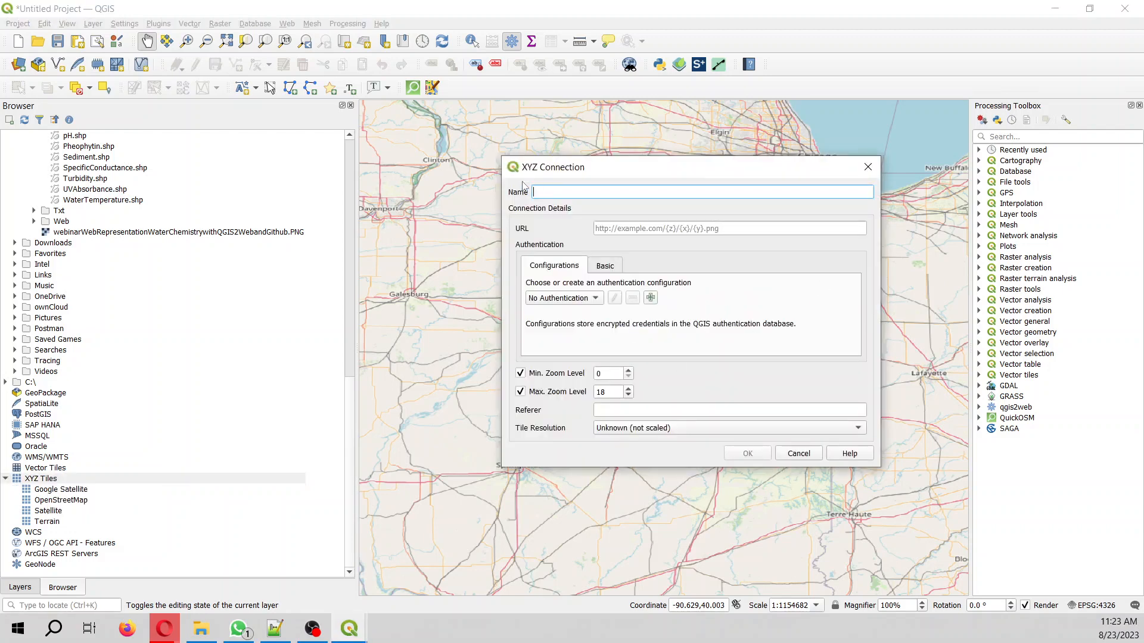
pyautogui.click(868, 167)
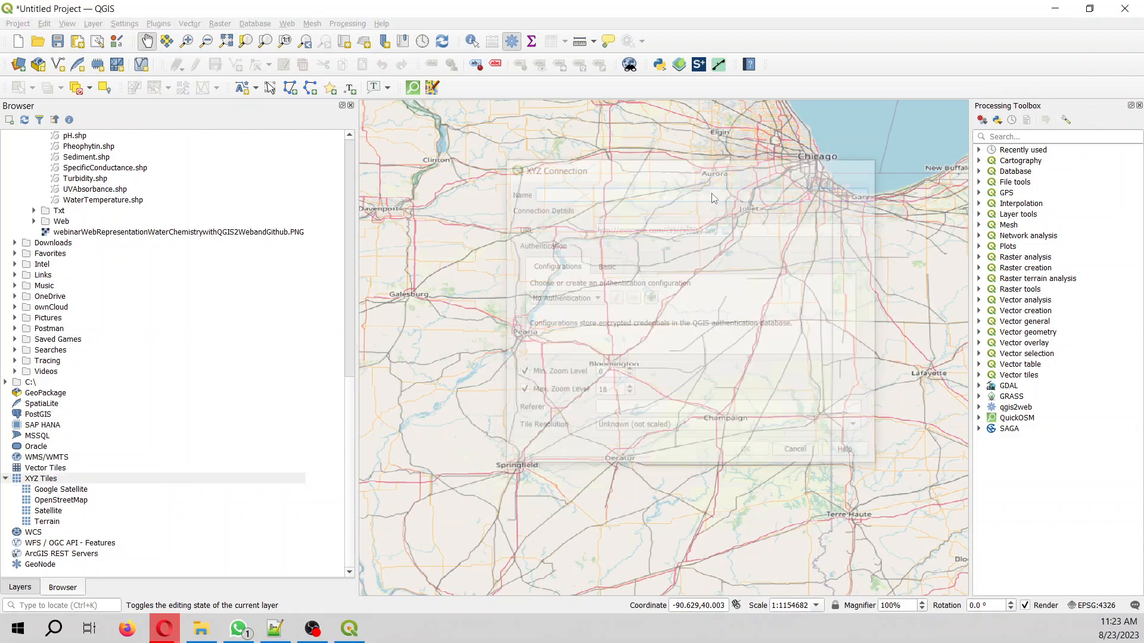
pyautogui.rightClick(52, 489)
pyautogui.click(72, 495)
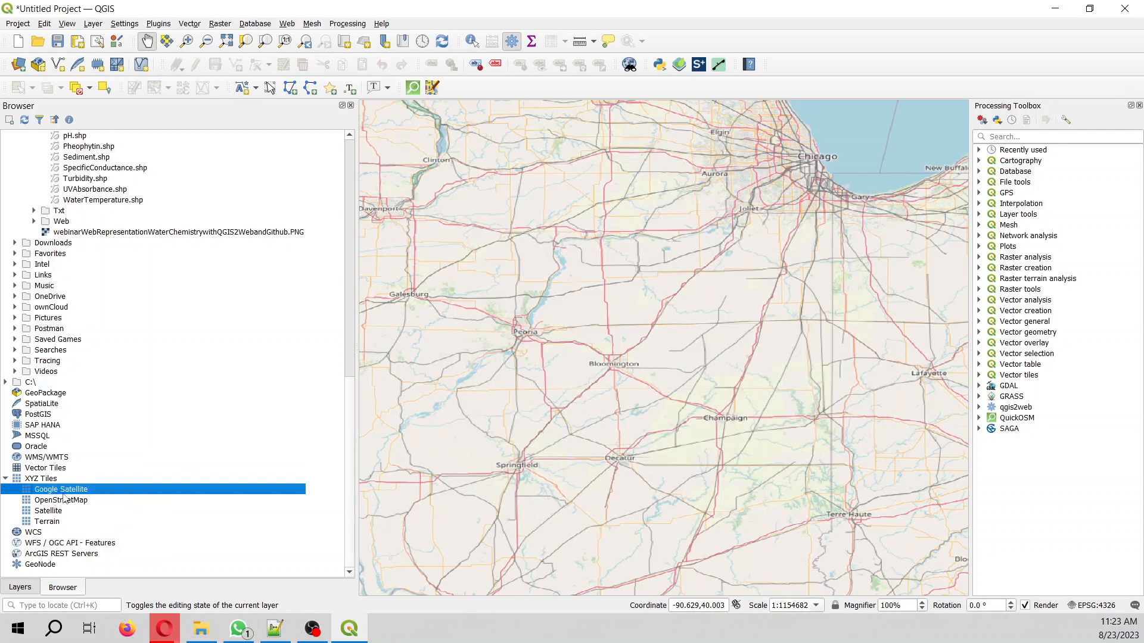
pyautogui.moveTo(820, 233); pyautogui.dragTo(592, 228)
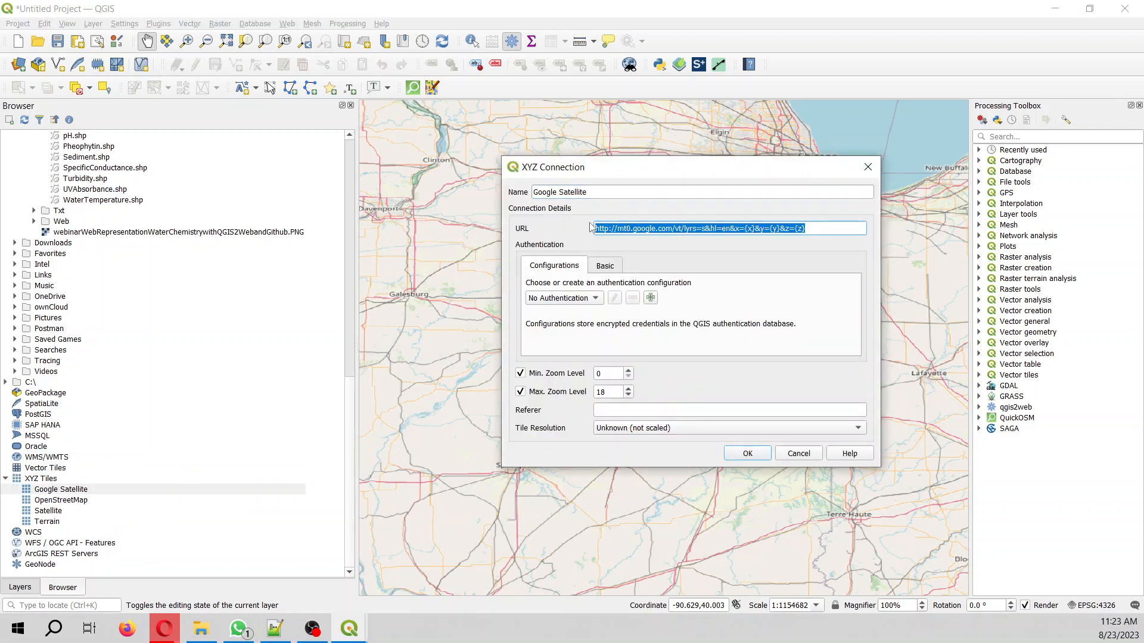
pyautogui.hotkey('alt', 'Tab')
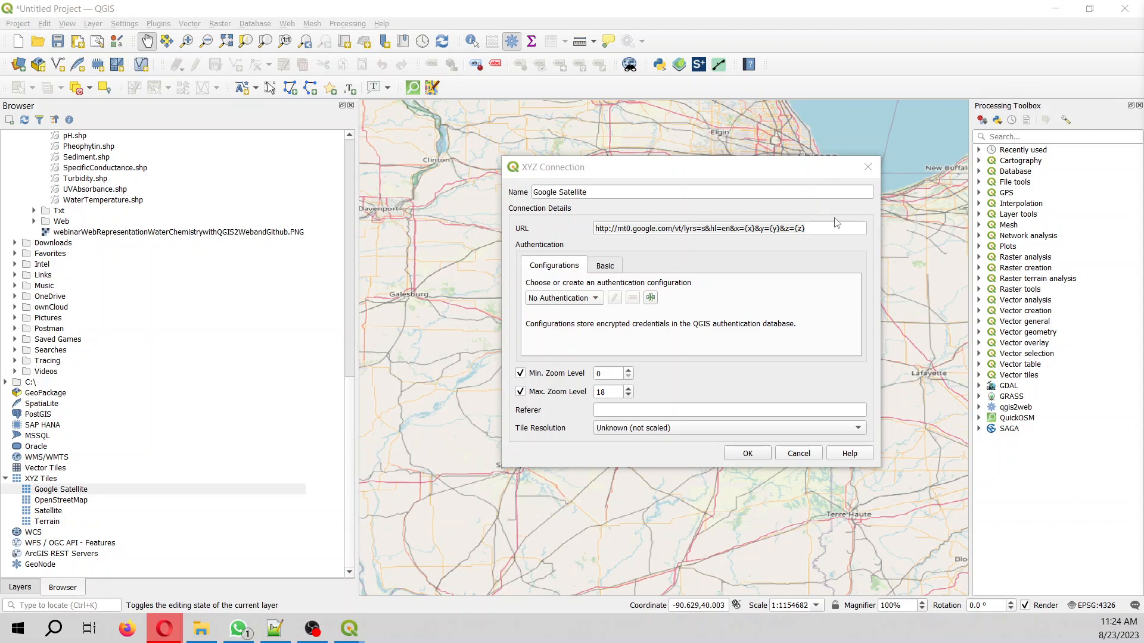
# Step: Close the Google Satellite connection settings and inspect the DissolvedOxygen layer's context menu
pyautogui.click(868, 167)
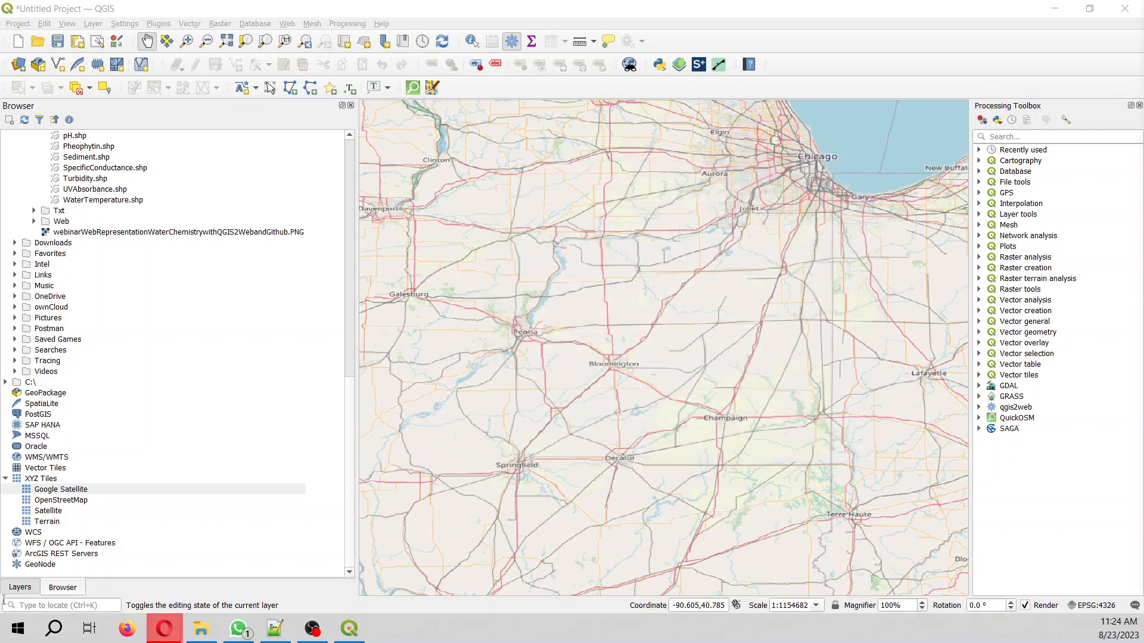
pyautogui.click(21, 589)
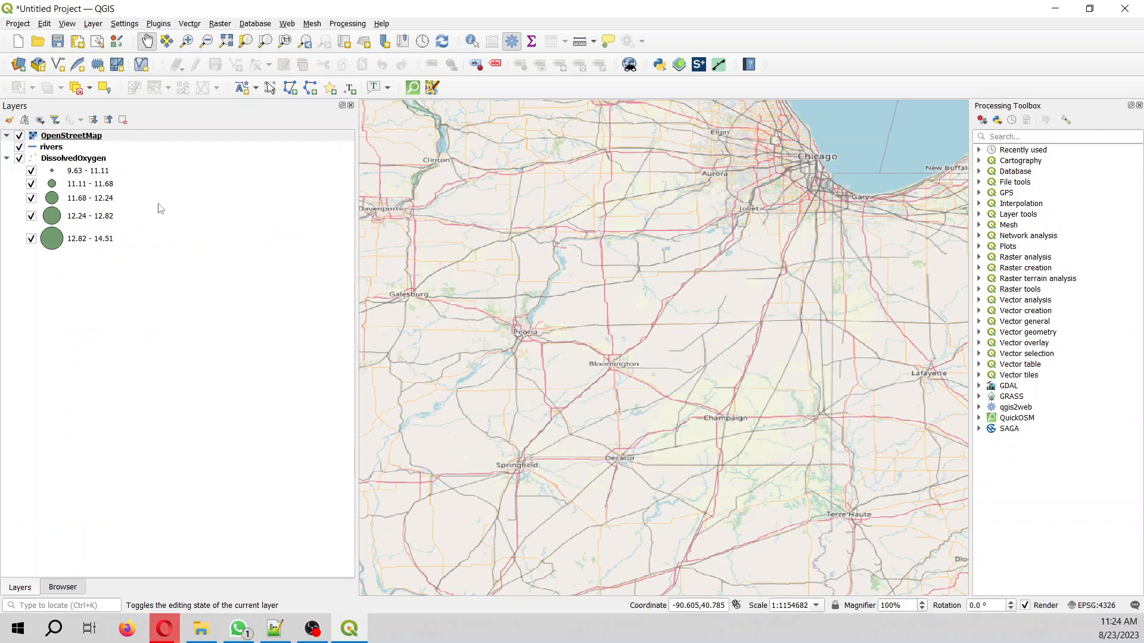
pyautogui.click(87, 160)
pyautogui.rightClick(87, 161)
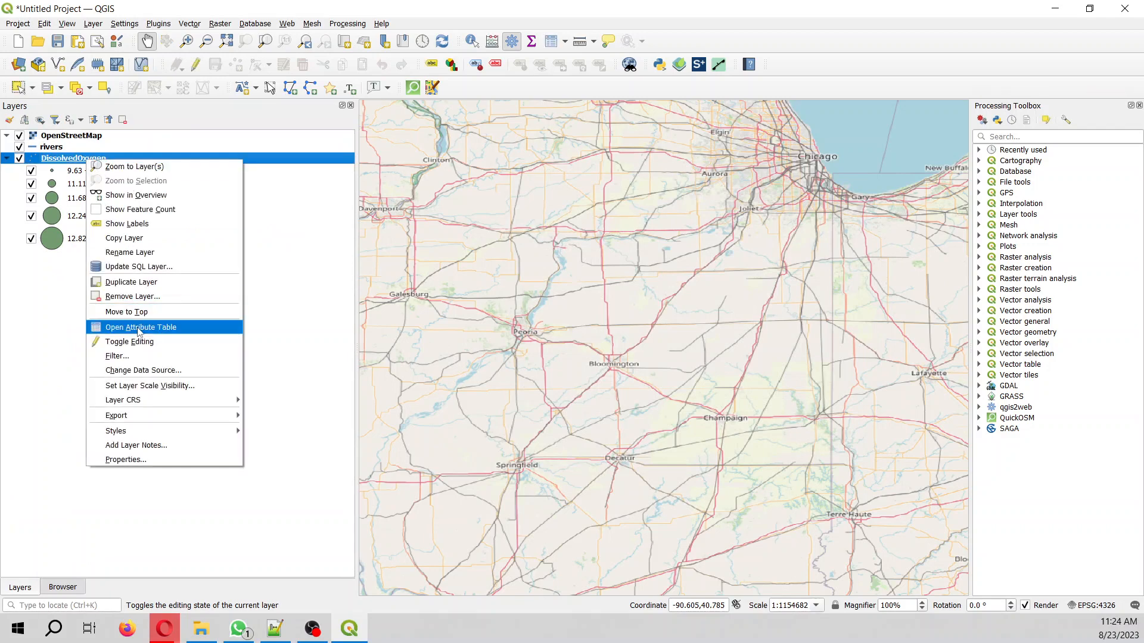
pyautogui.moveTo(140, 400)
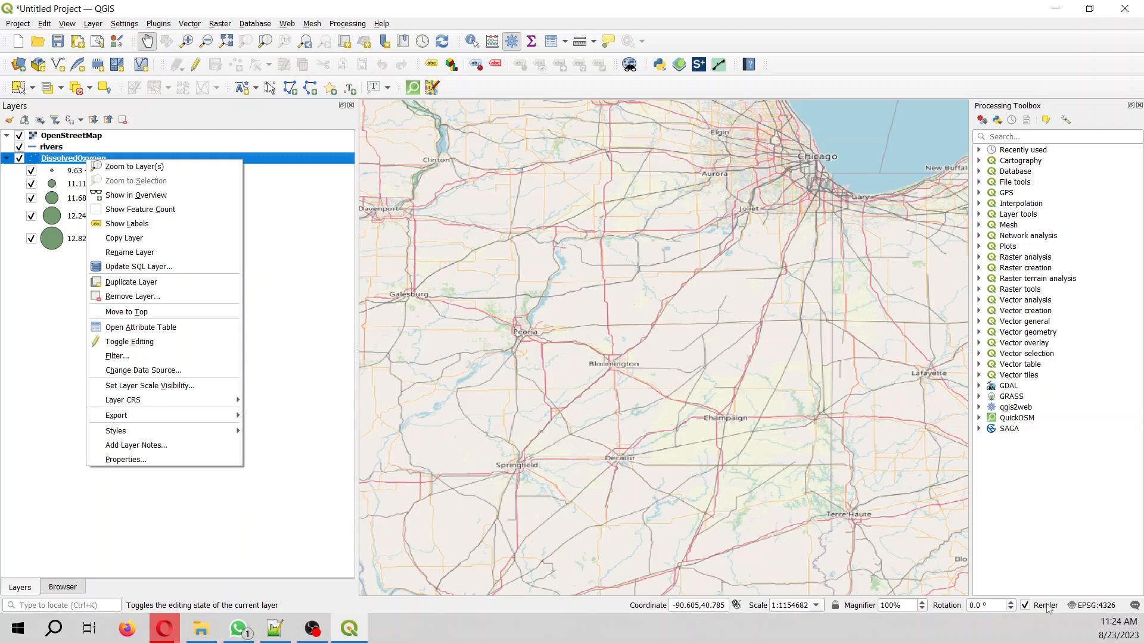
pyautogui.click(61, 588)
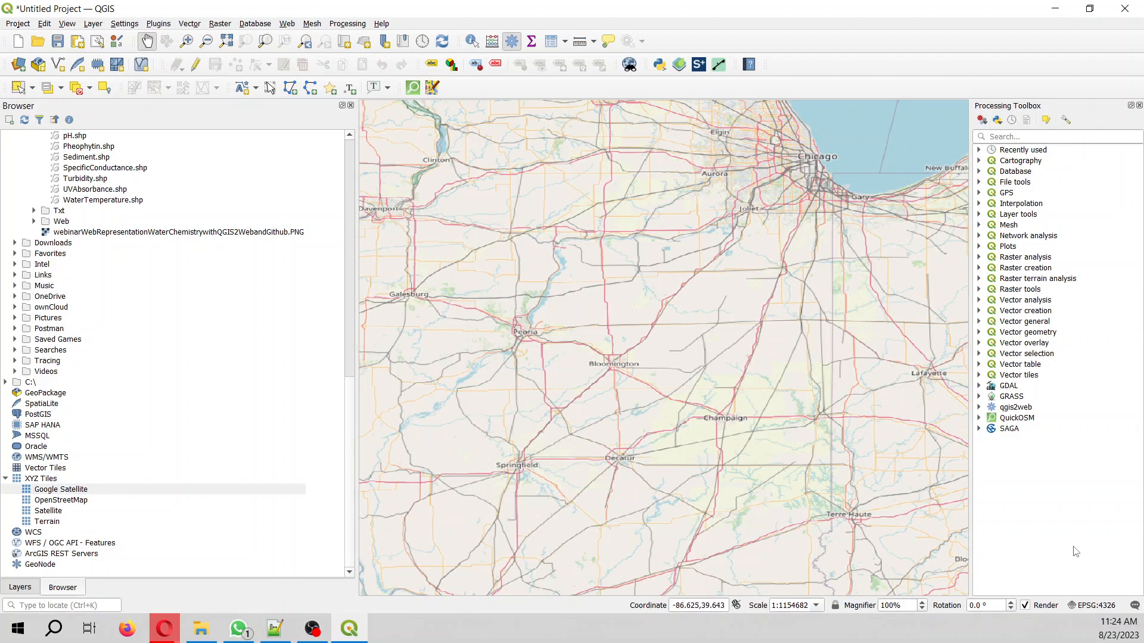
# Step: Set the project coordinate reference system to WGS 84 (EPSG:4326)
pyautogui.click(1101, 607)
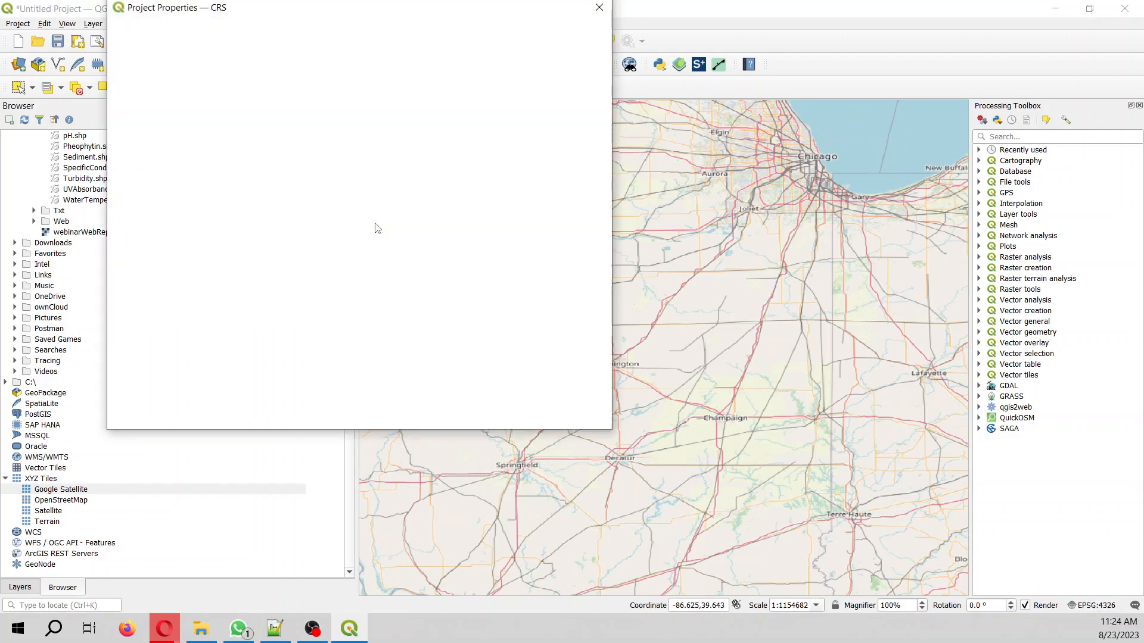
pyautogui.click(286, 69)
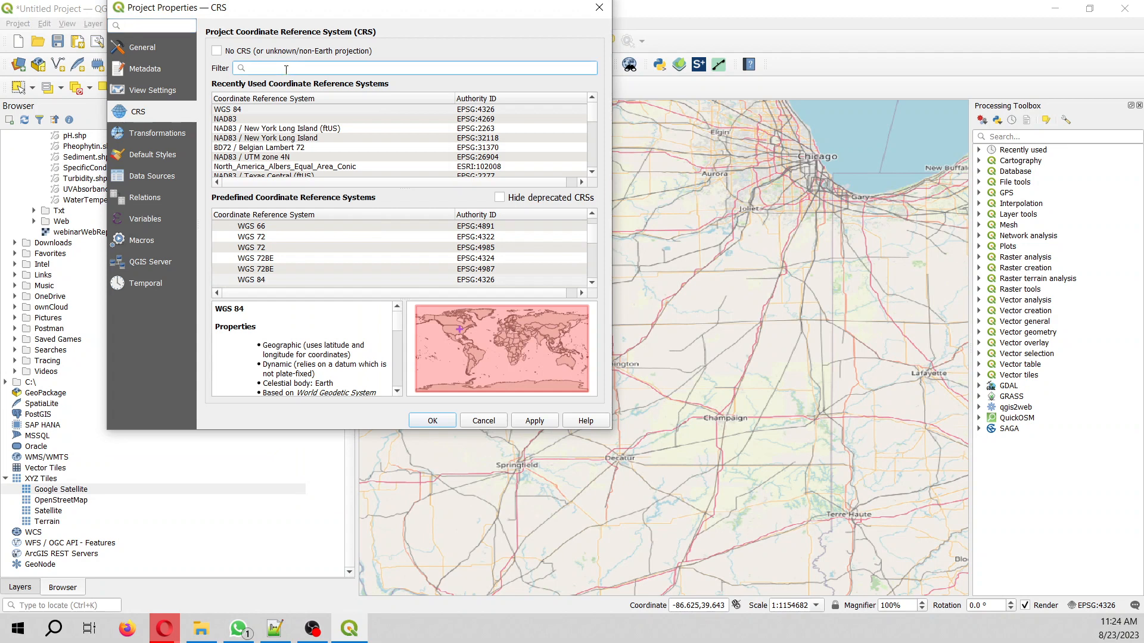
pyautogui.write('4326')
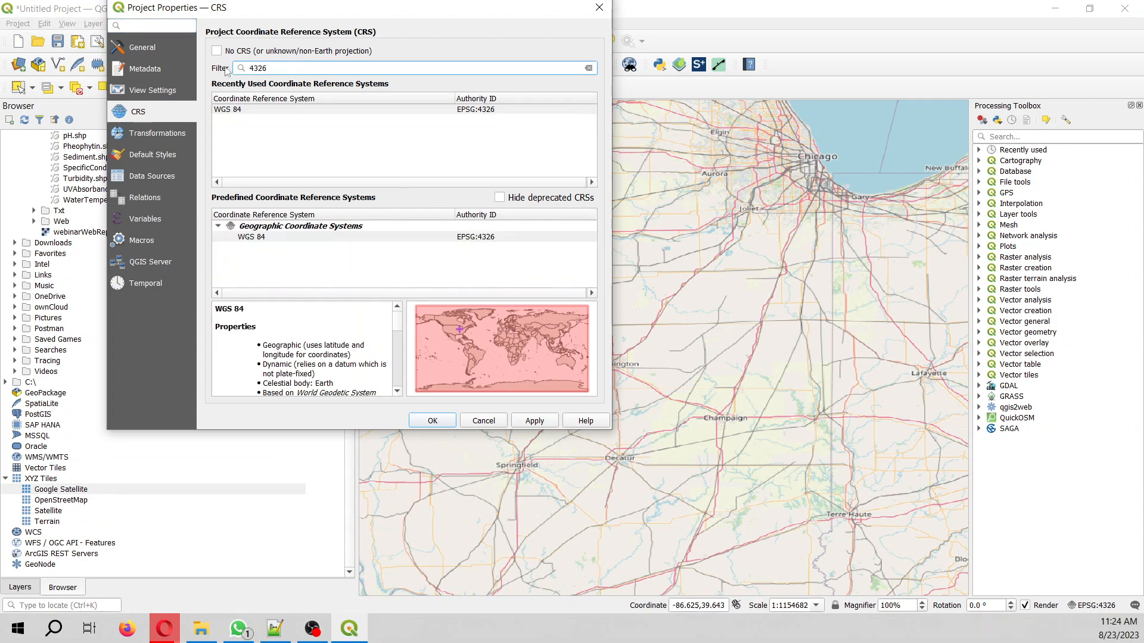
pyautogui.click(281, 237)
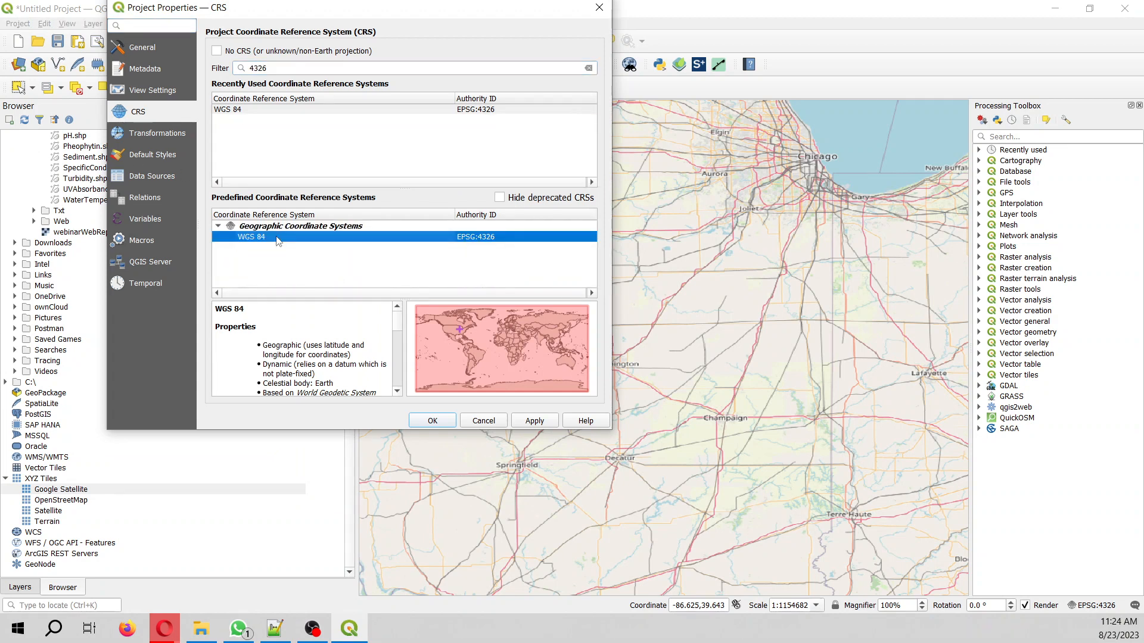
pyautogui.click(524, 422)
pyautogui.click(432, 421)
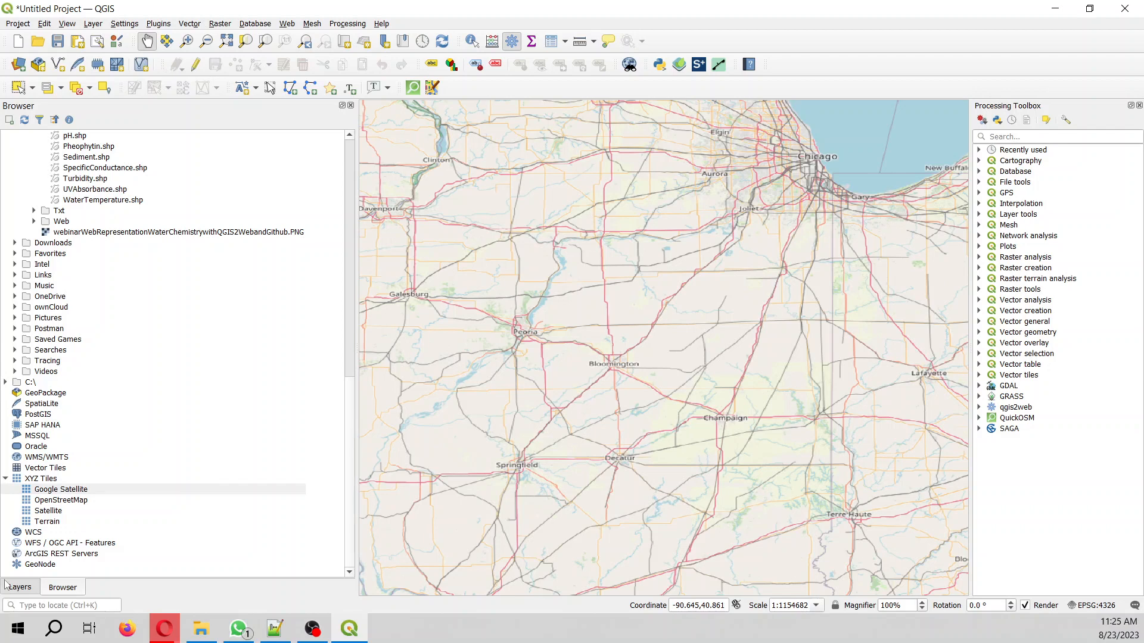
# Step: Add Google Satellite and move both basemaps beneath rivers and DissolvedOxygen, keeping OpenStreetMap visible
pyautogui.click(45, 493)
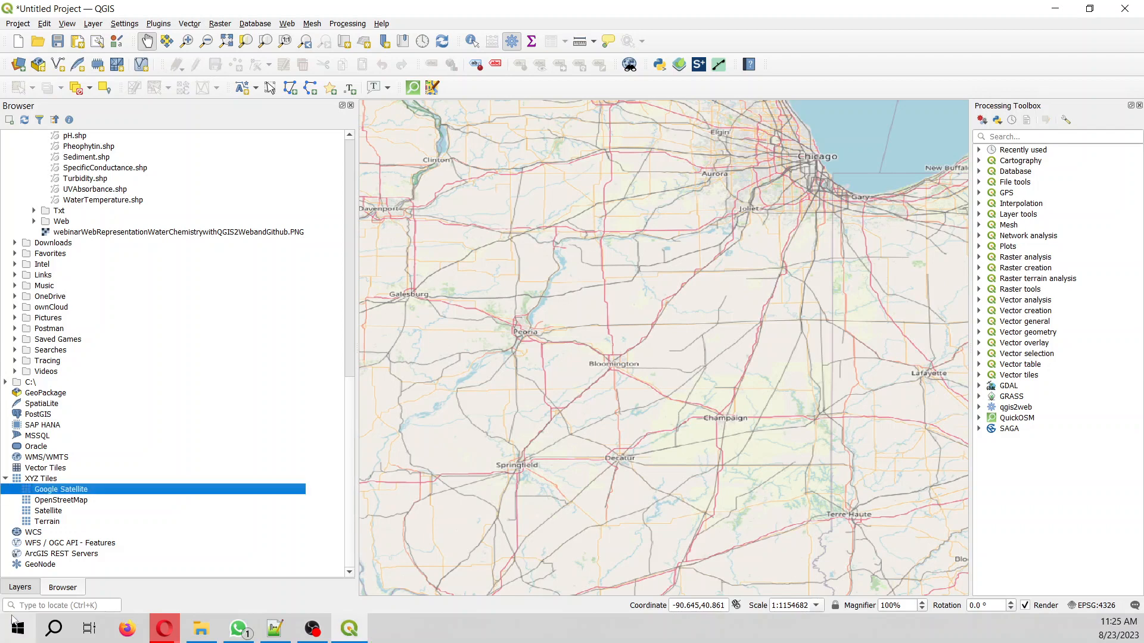
pyautogui.click(23, 589)
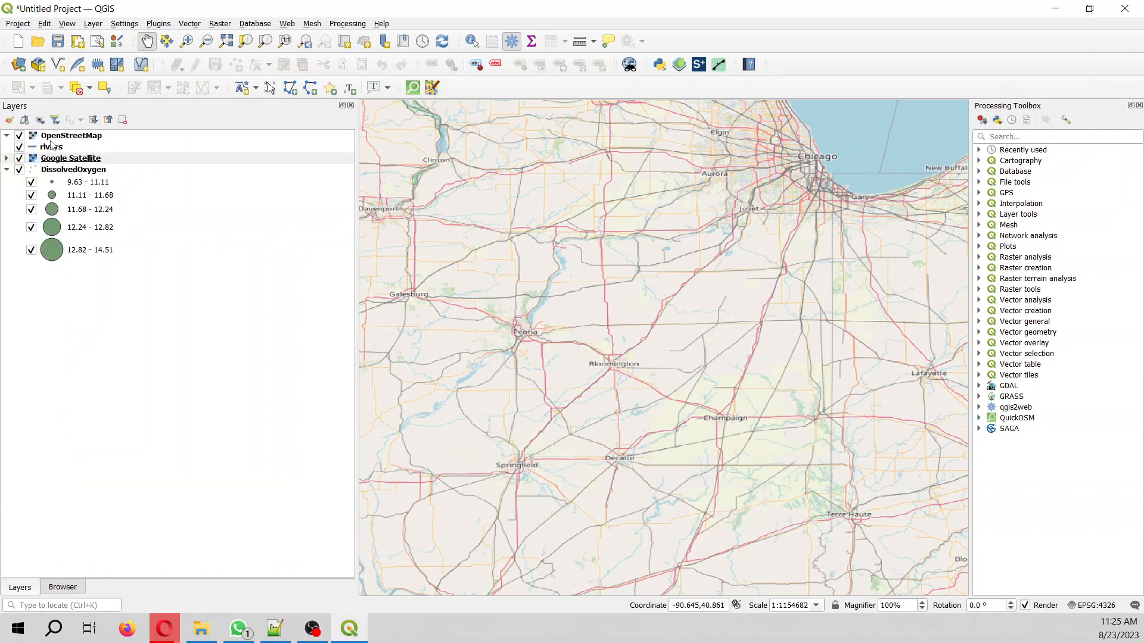
pyautogui.moveTo(51, 136); pyautogui.dragTo(39, 298)
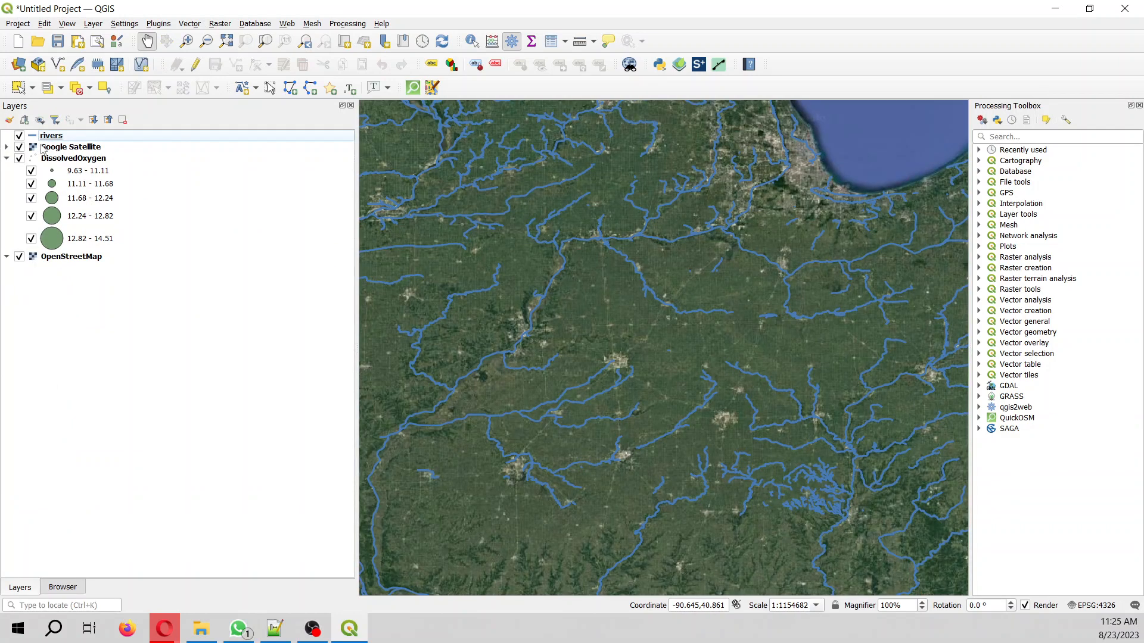
pyautogui.moveTo(42, 149); pyautogui.dragTo(58, 314)
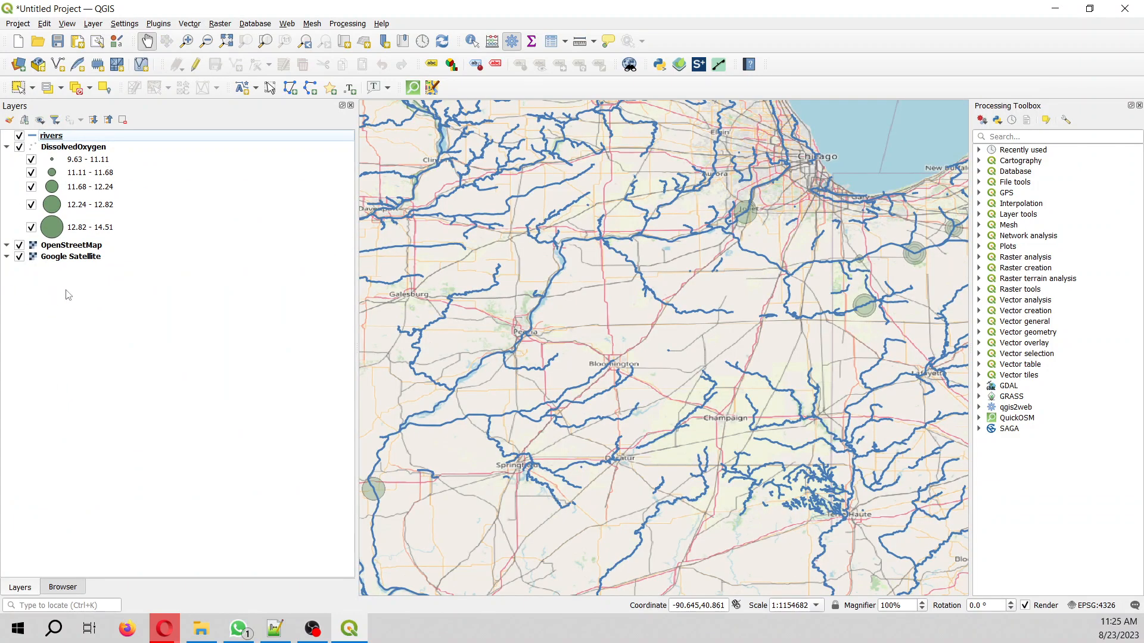
pyautogui.click(19, 246)
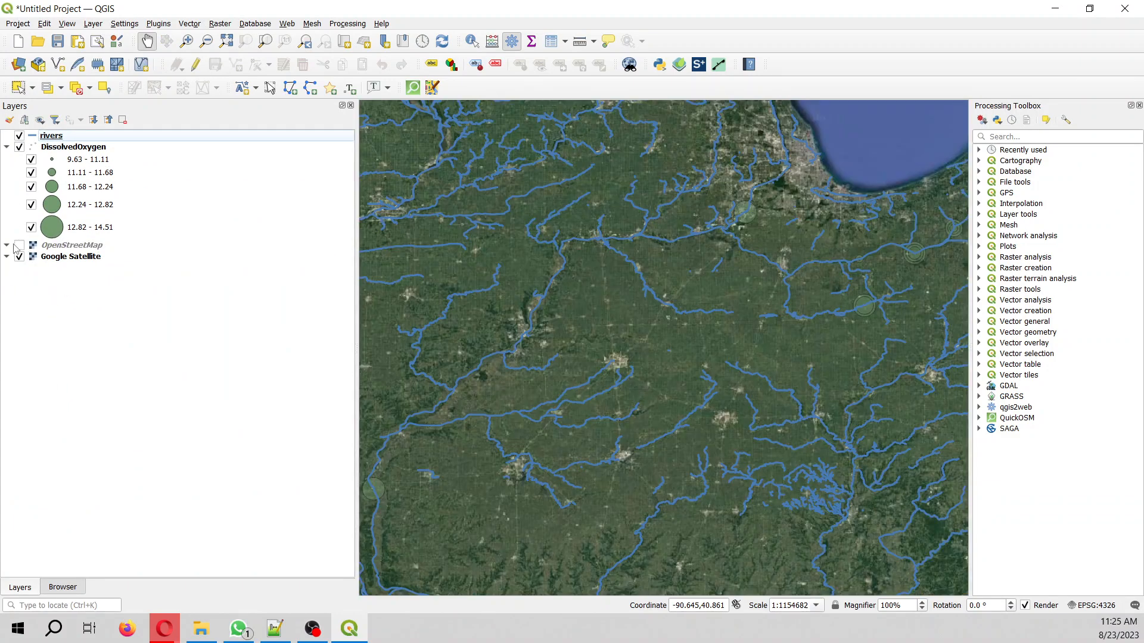
pyautogui.click(13, 249)
pyautogui.click(21, 247)
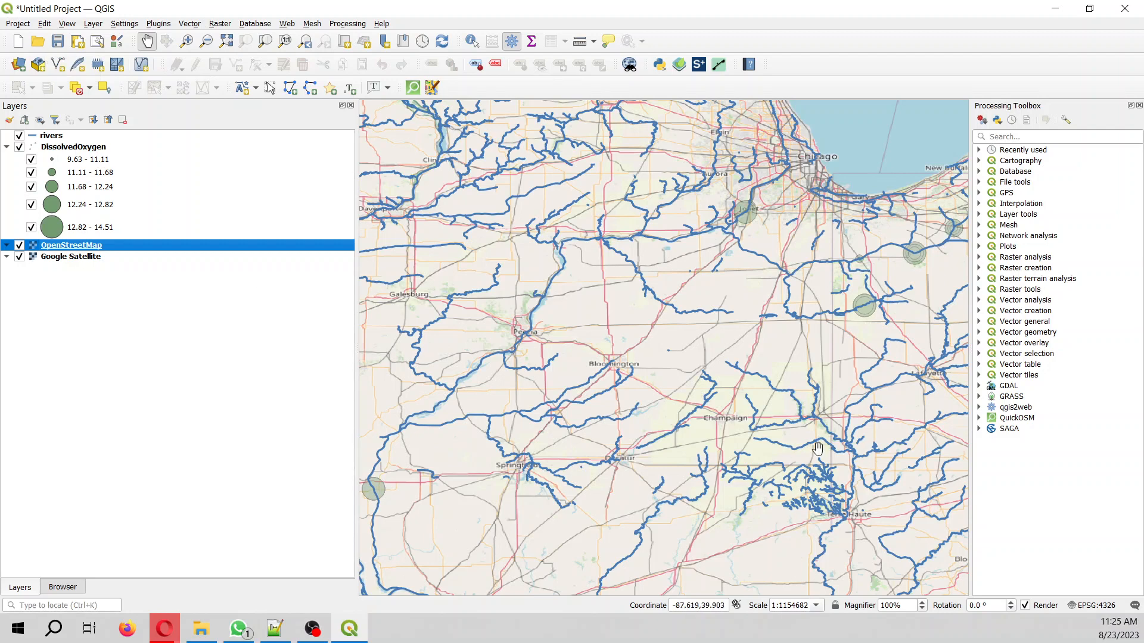
# Step: Discard the untitled project and open ProjectSelectedData.qgz from the webinar's Qgis folder
pyautogui.click(38, 42)
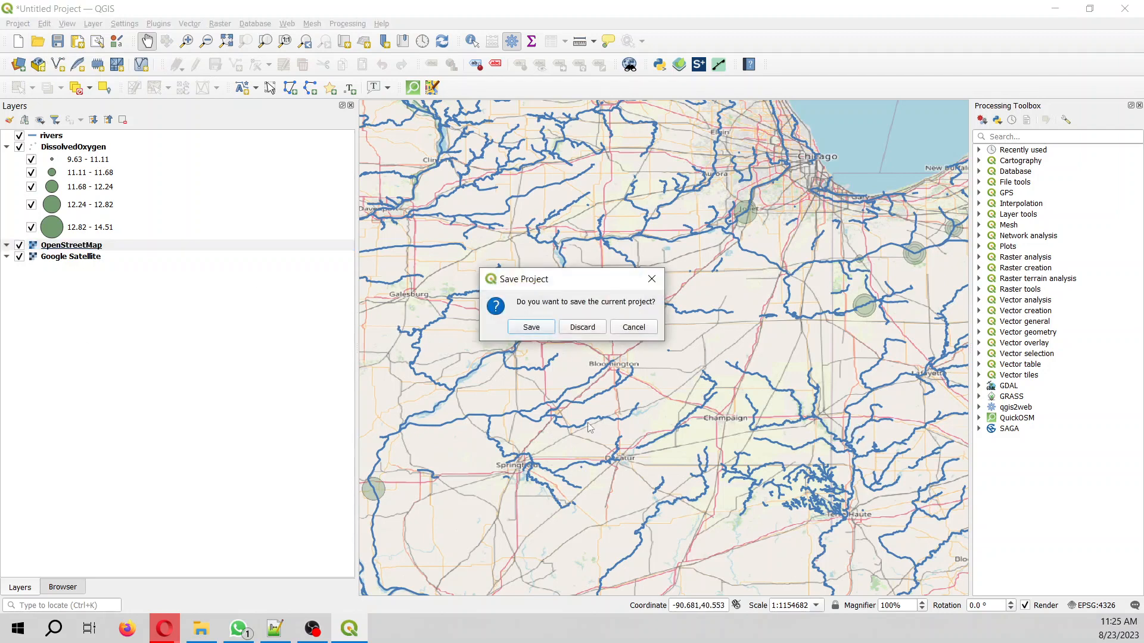
pyautogui.click(602, 332)
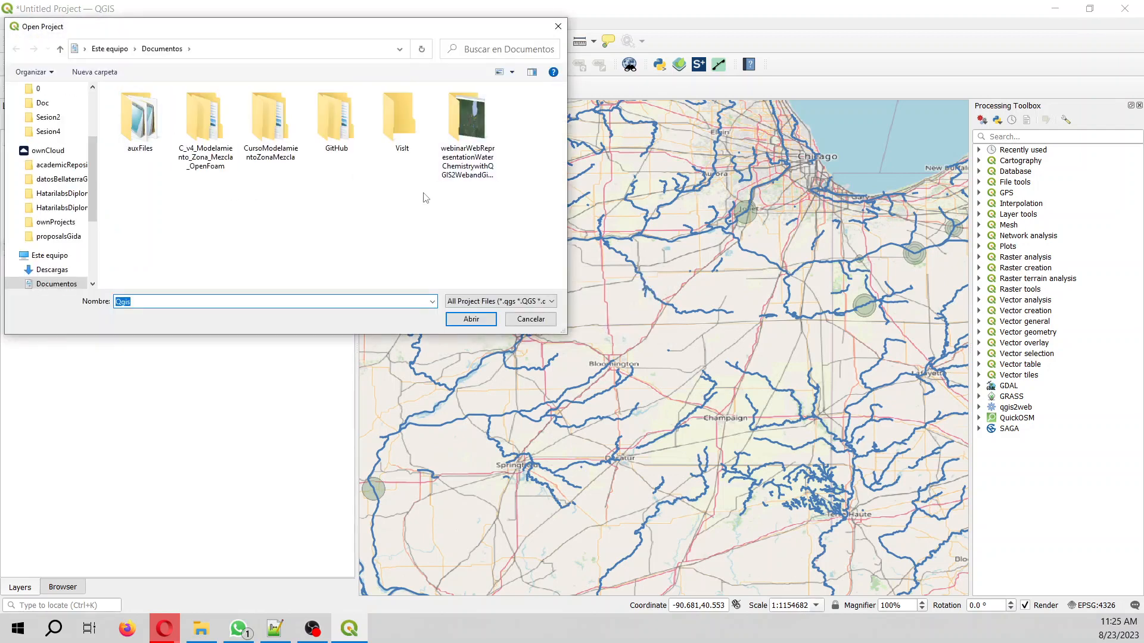
pyautogui.doubleClick(468, 131)
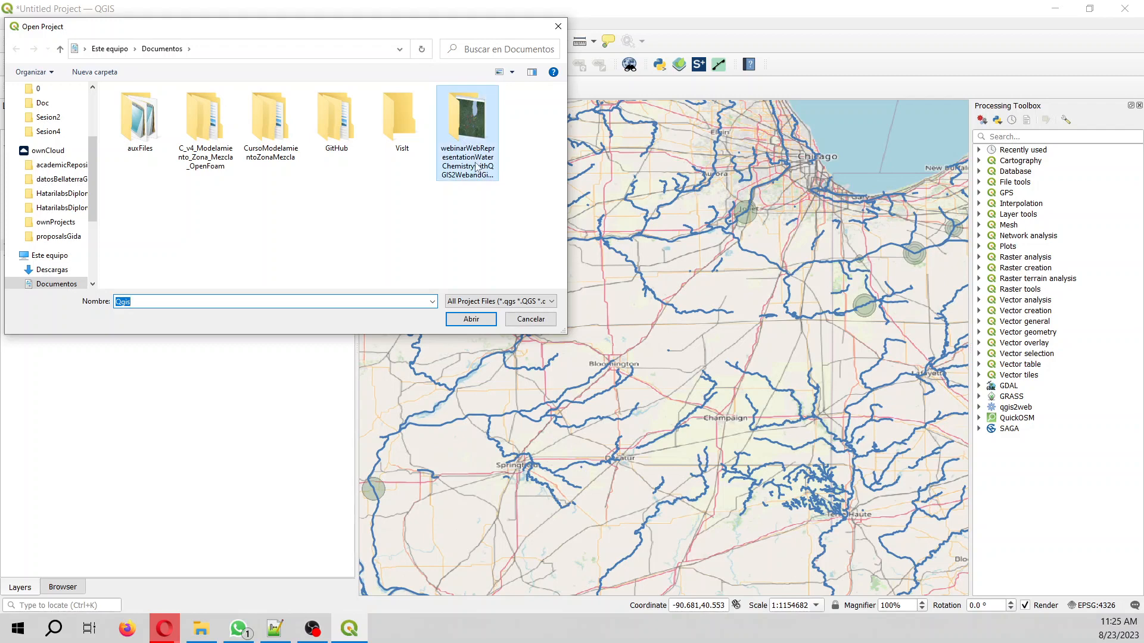
pyautogui.doubleClick(130, 107)
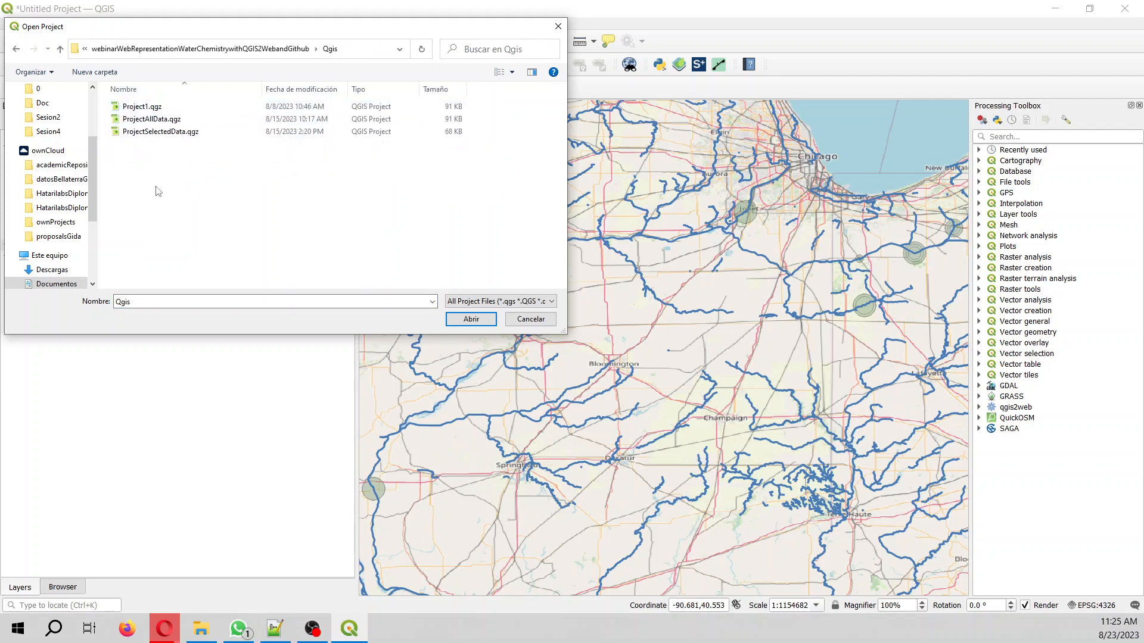
pyautogui.click(137, 135)
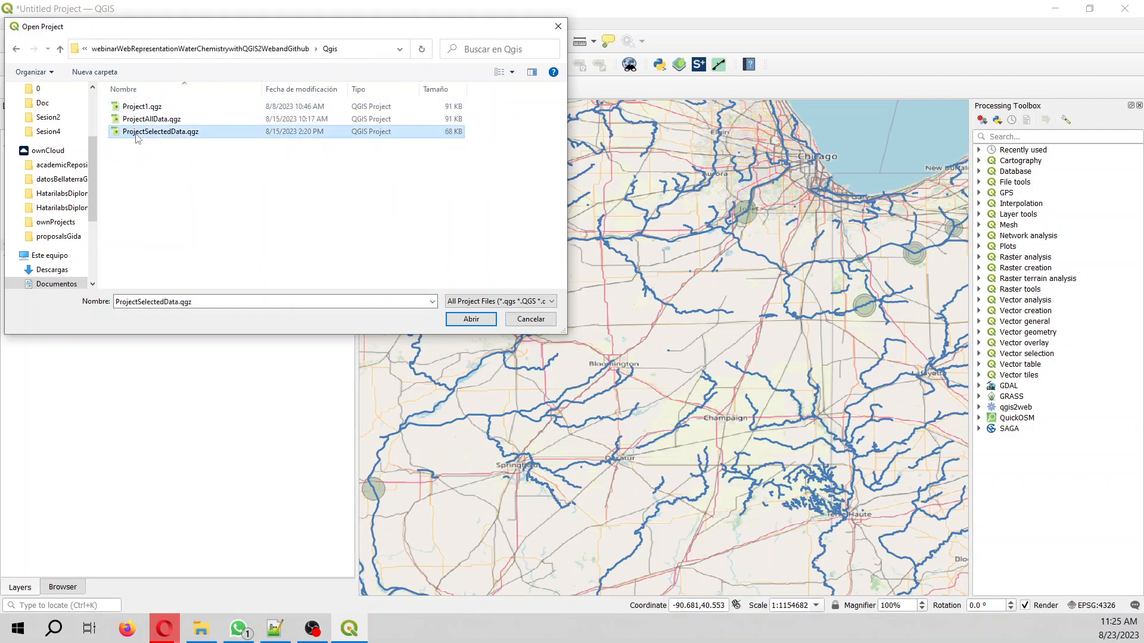
pyautogui.doubleClick(149, 134)
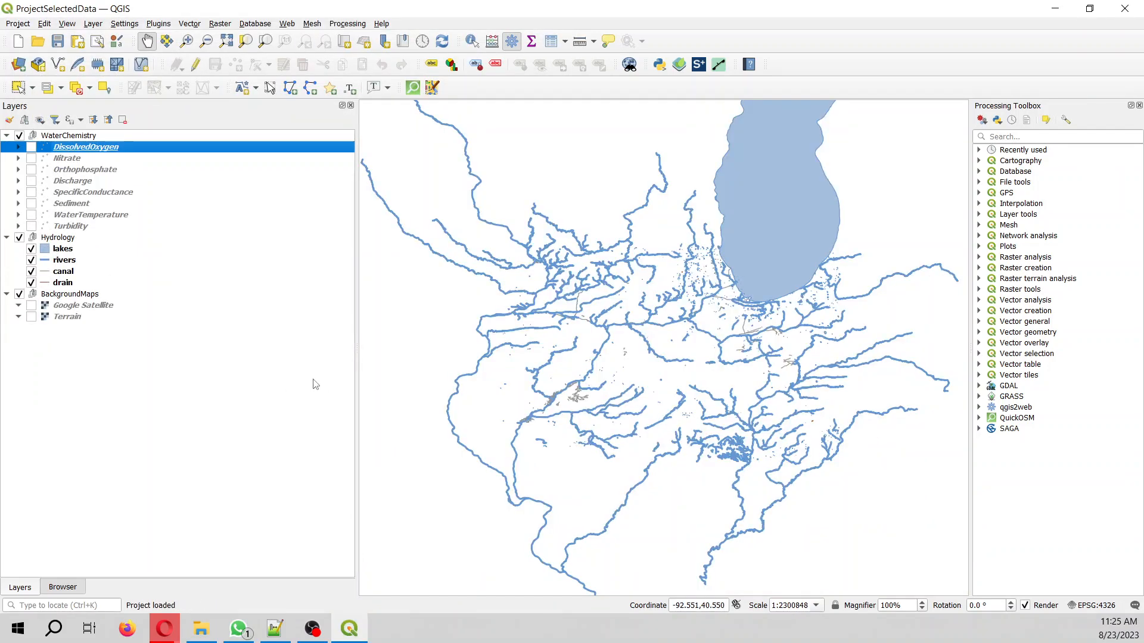
# Step: Display the Terrain basemap instead of Google Satellite and open the Terrain connection settings
pyautogui.rightClick(315, 386)
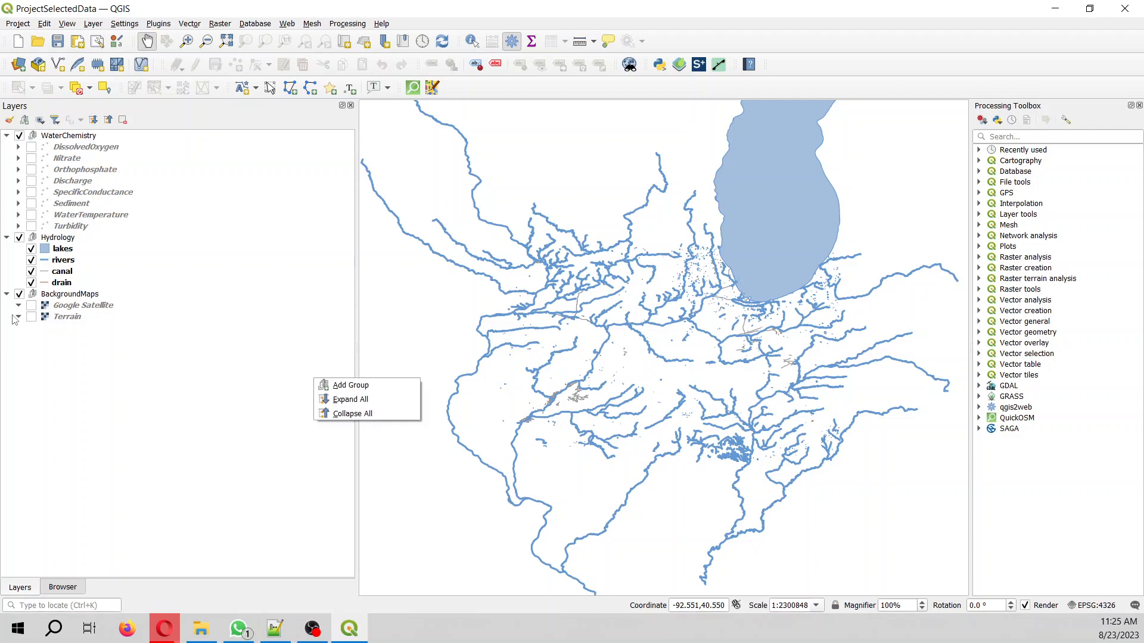
pyautogui.click(31, 306)
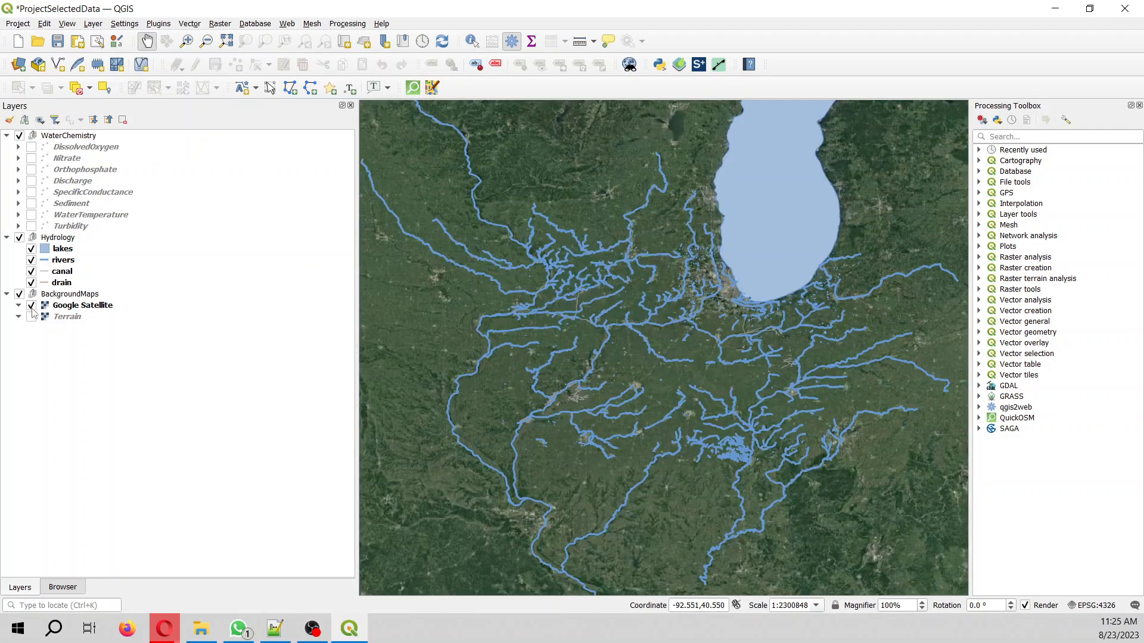
pyautogui.click(31, 306)
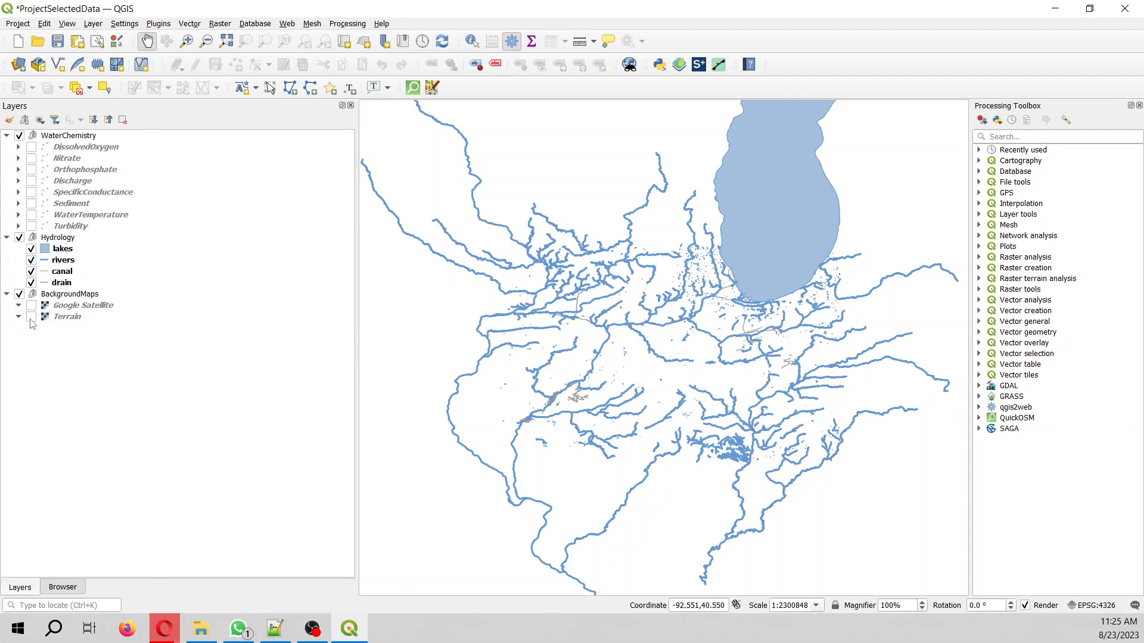
pyautogui.click(32, 317)
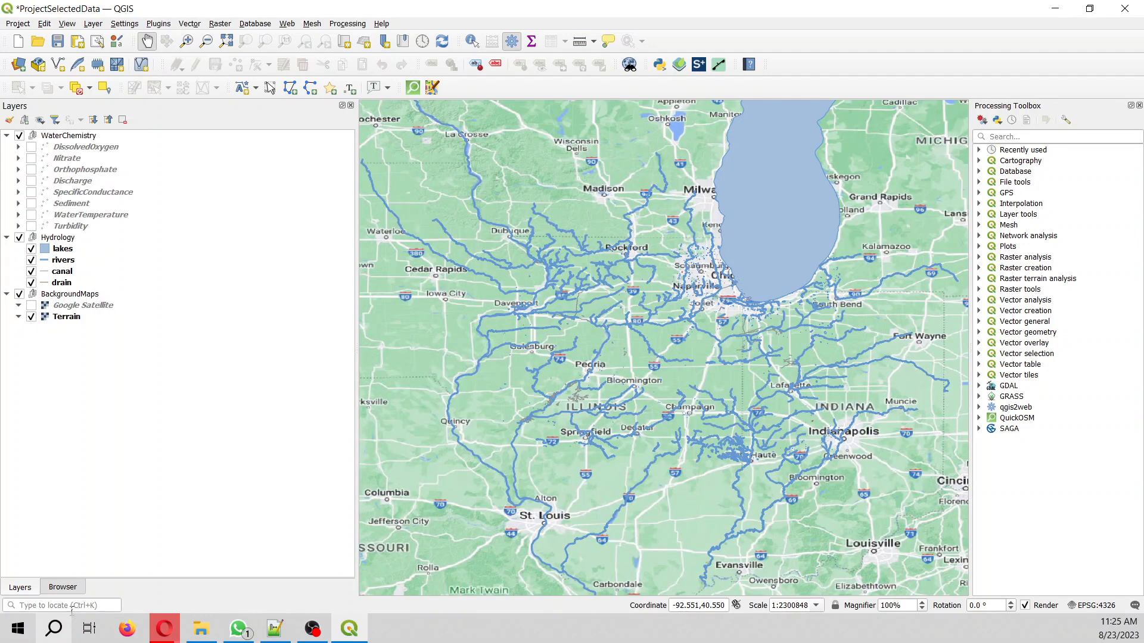
pyautogui.click(63, 587)
pyautogui.rightClick(53, 534)
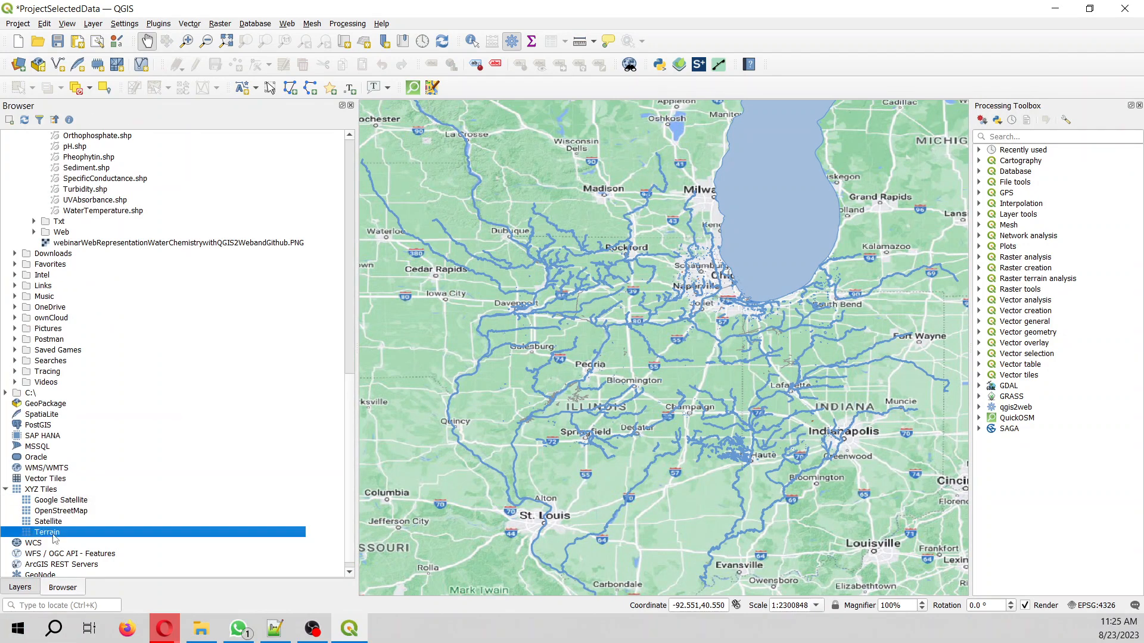
pyautogui.click(78, 540)
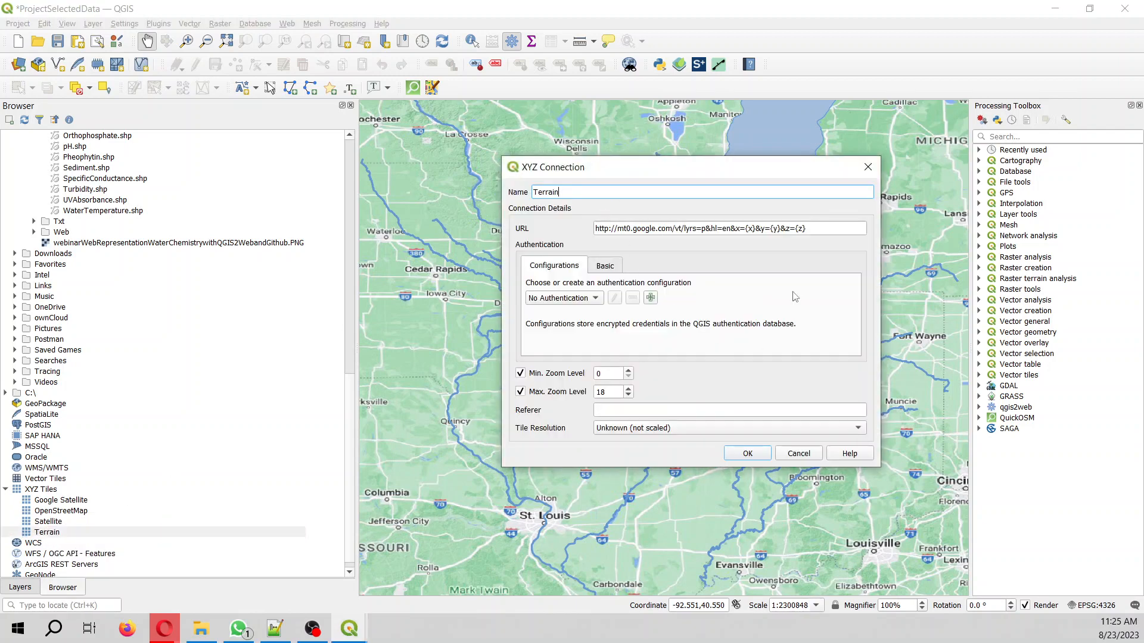
pyautogui.moveTo(806, 228); pyautogui.dragTo(573, 227)
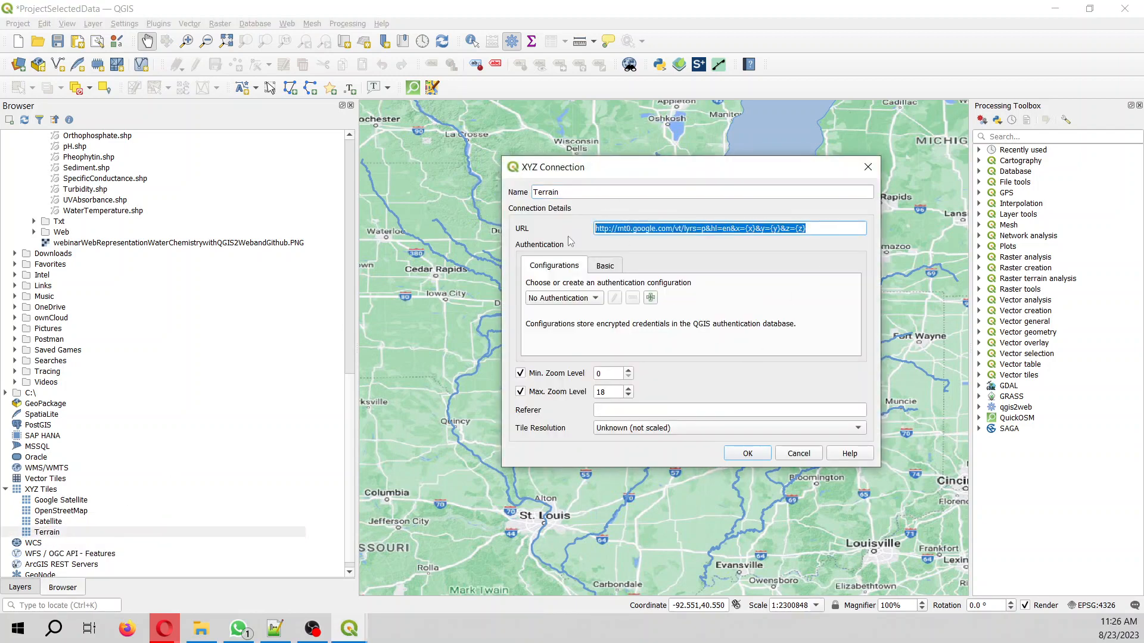
pyautogui.hotkey('alt', 'Tab')
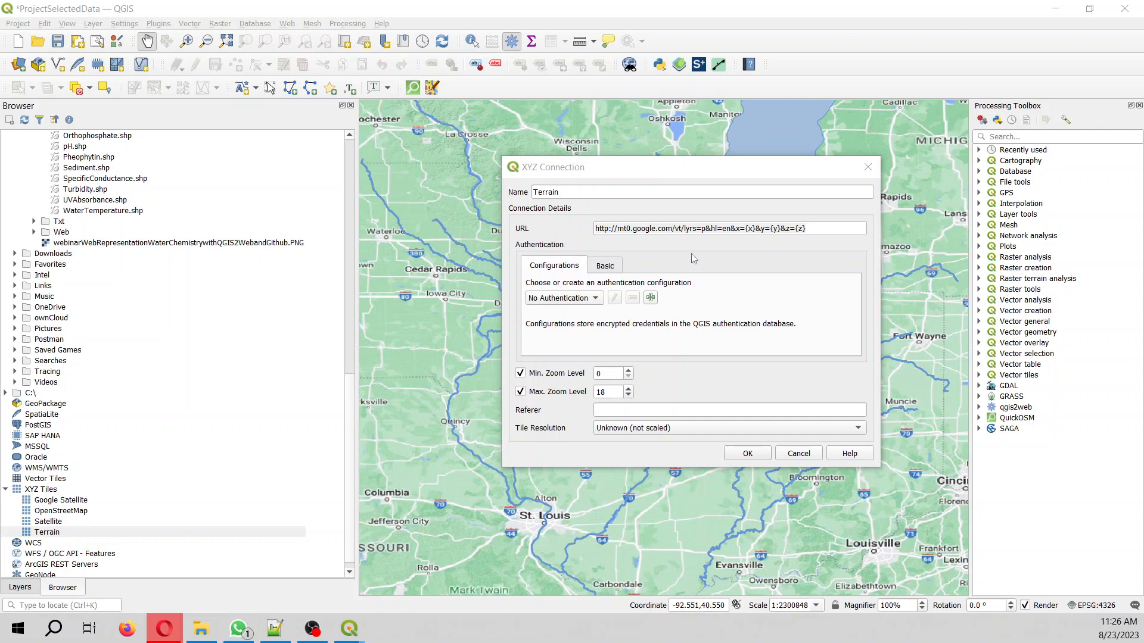
# Step: Close the Terrain connection settings and turn off the Terrain and Google Satellite basemaps
pyautogui.click(868, 167)
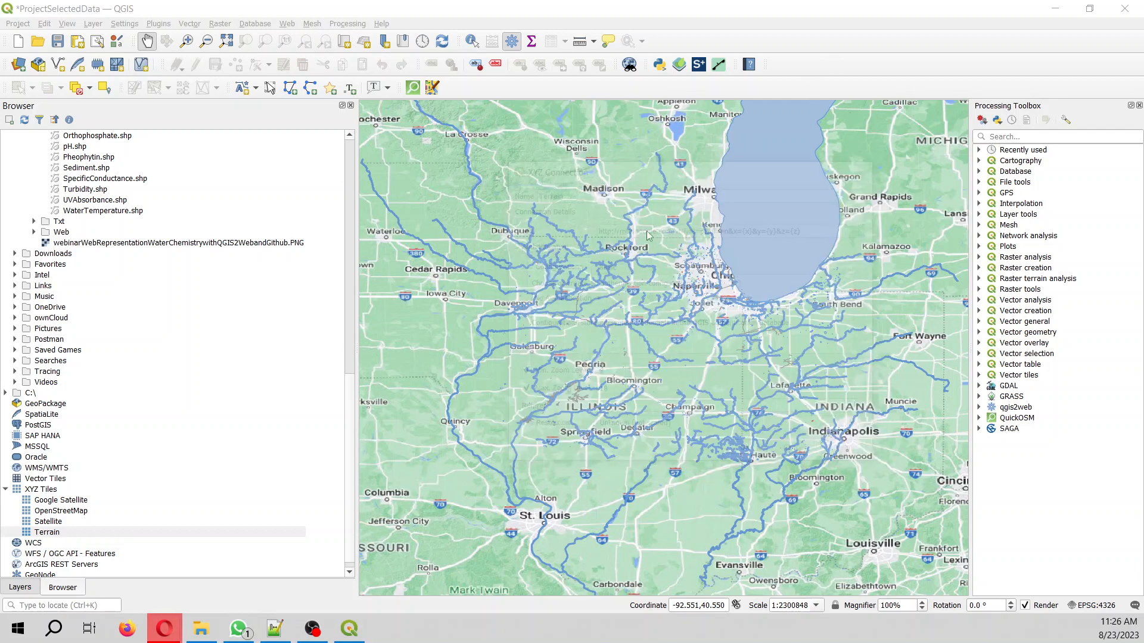
pyautogui.click(26, 589)
pyautogui.click(37, 321)
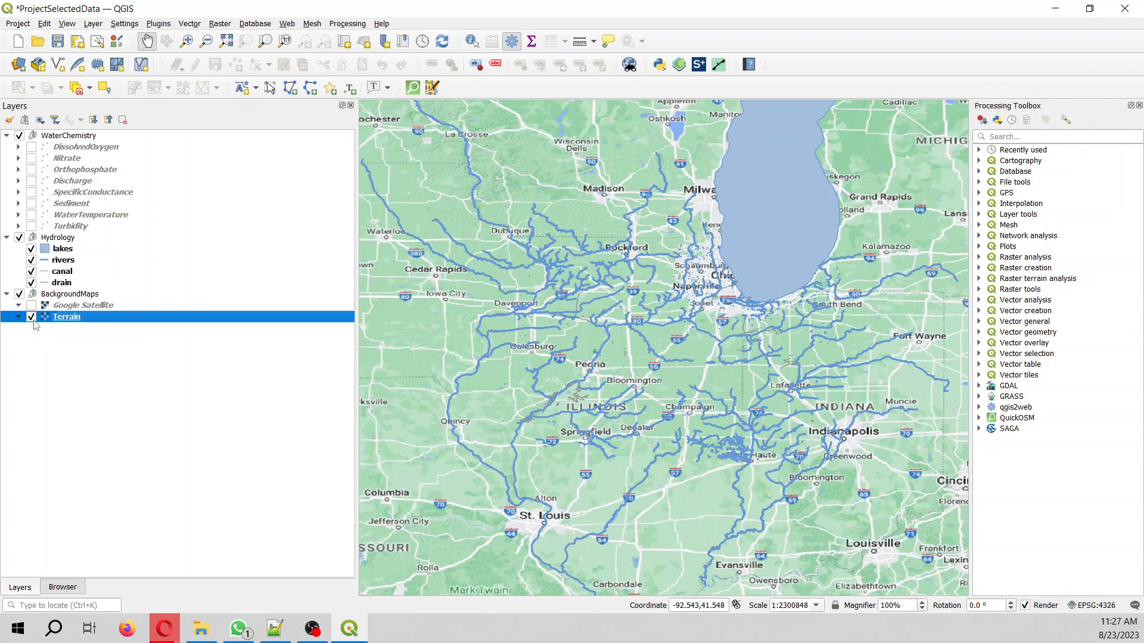
pyautogui.click(31, 316)
pyautogui.click(31, 305)
pyautogui.click(31, 305)
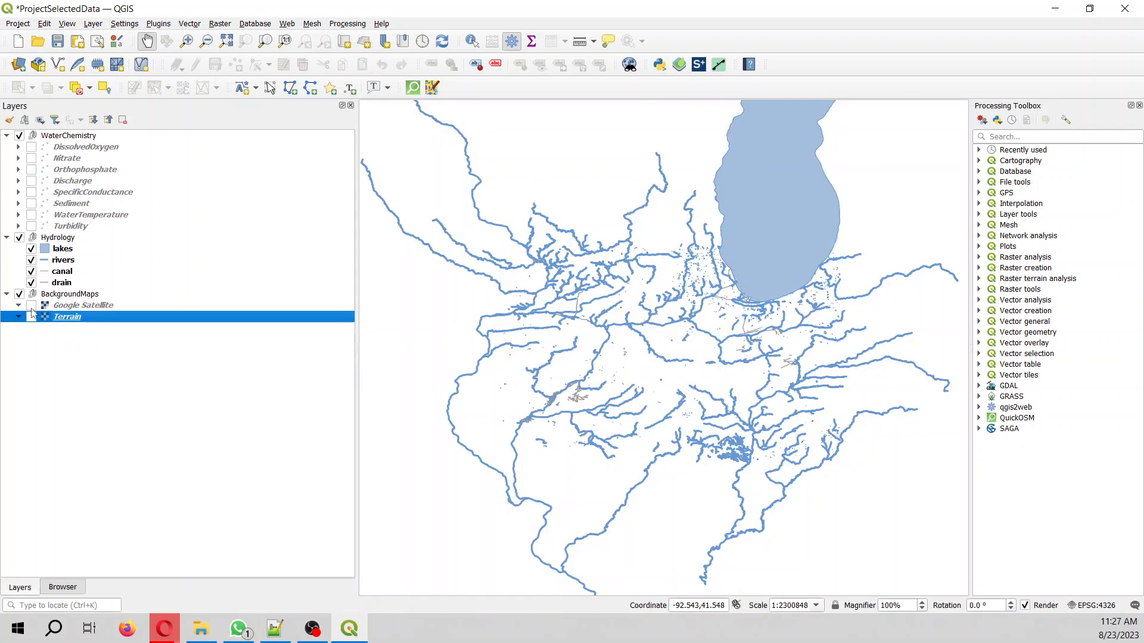
# Step: Turn off the drain, canal, rivers and lakes hydrology layers
pyautogui.click(31, 283)
pyautogui.click(31, 283)
pyautogui.click(31, 283)
pyautogui.click(31, 271)
pyautogui.click(31, 272)
pyautogui.click(31, 261)
pyautogui.click(31, 260)
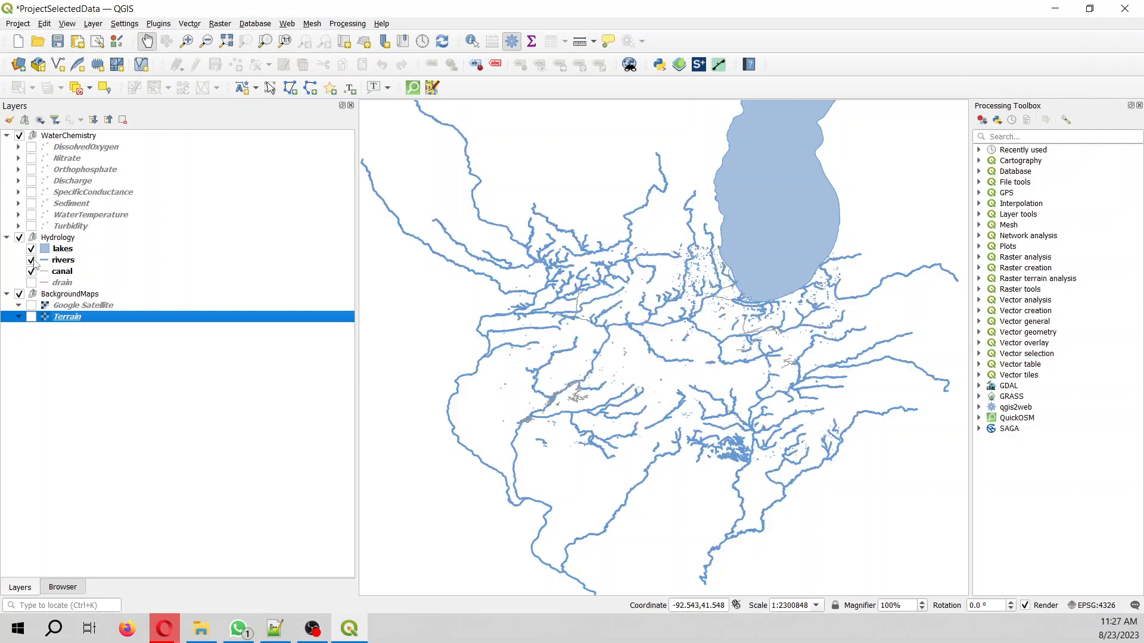
pyautogui.click(31, 249)
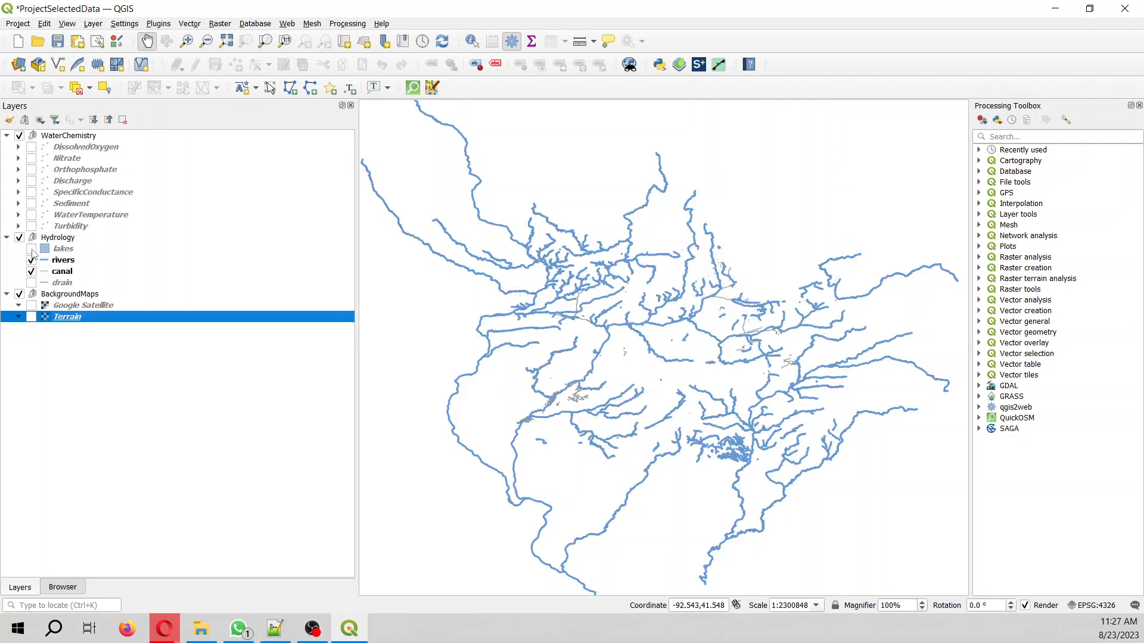
pyautogui.click(31, 249)
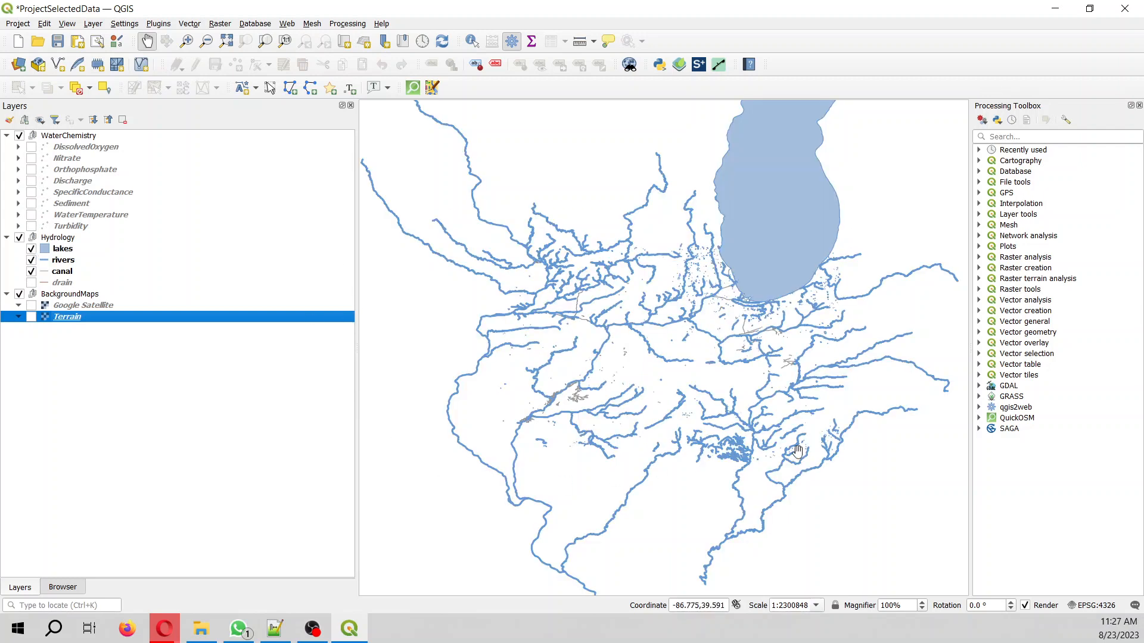
pyautogui.click(31, 272)
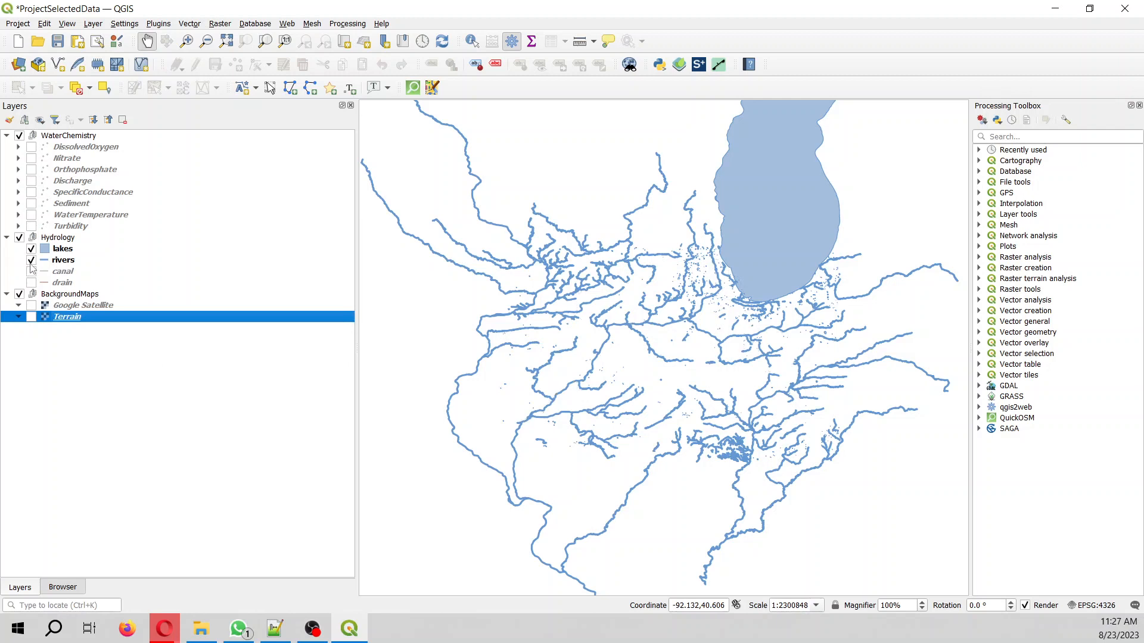
pyautogui.click(31, 260)
pyautogui.click(30, 249)
# Step: Preview the Turbidity, WaterTemperature and Sediment stations, leaving only SpecificConductance shown
pyautogui.click(31, 227)
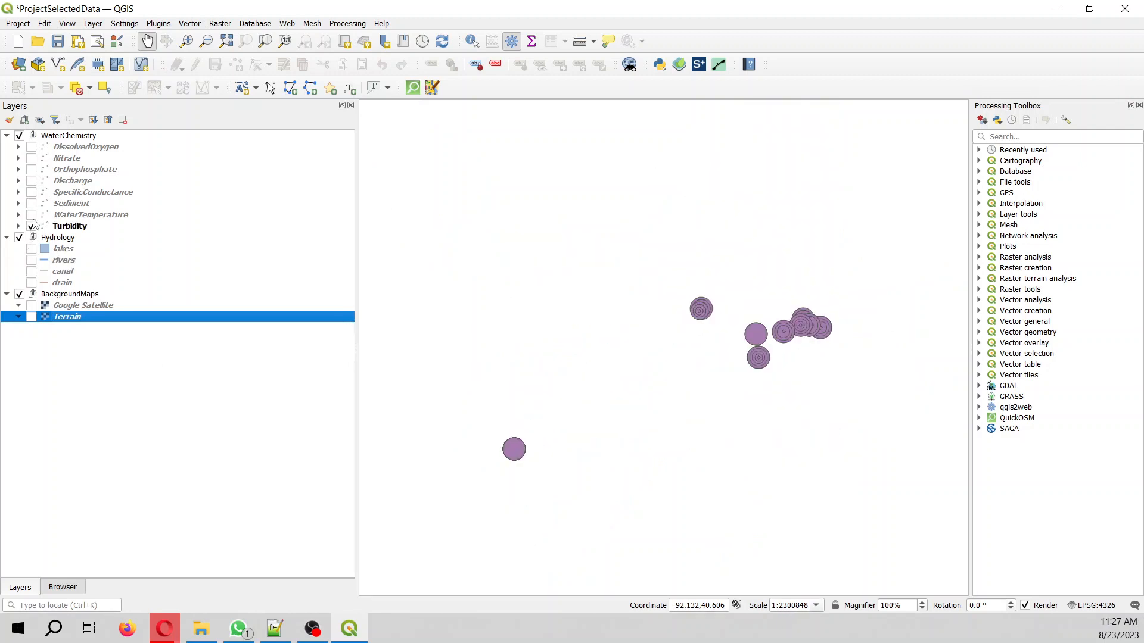
pyautogui.click(32, 215)
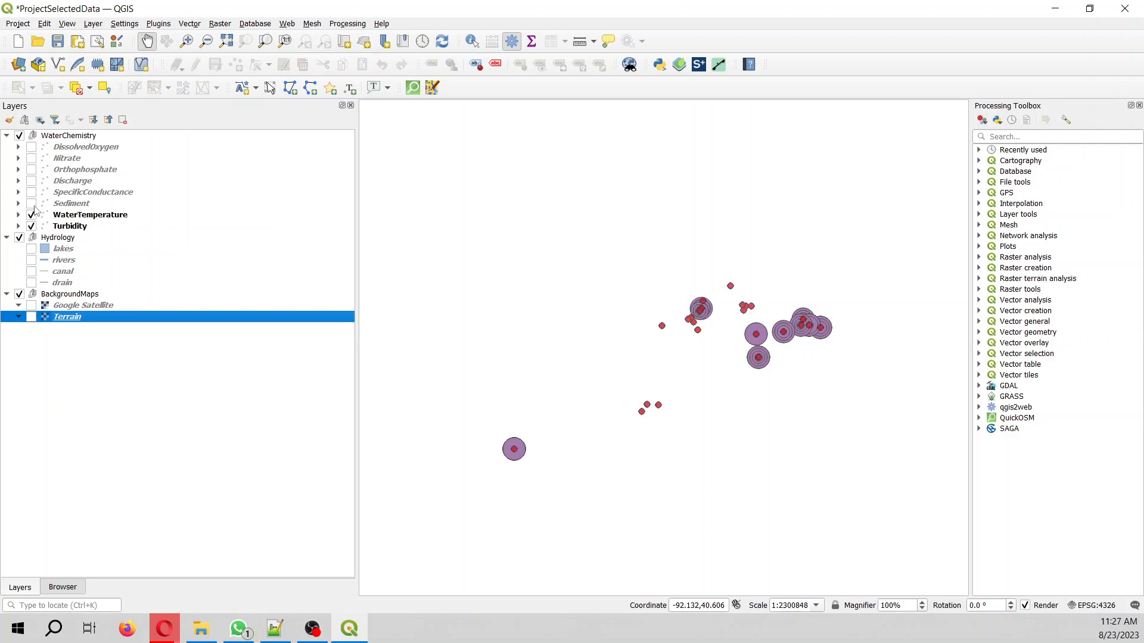
pyautogui.click(31, 204)
pyautogui.click(19, 204)
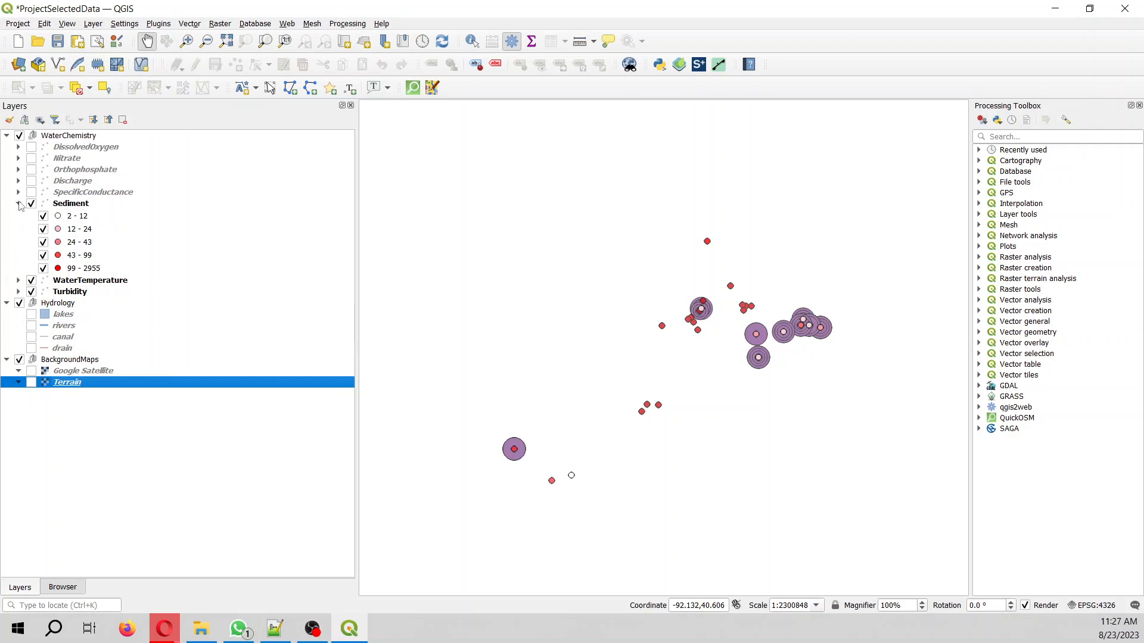
pyautogui.click(19, 205)
pyautogui.click(32, 192)
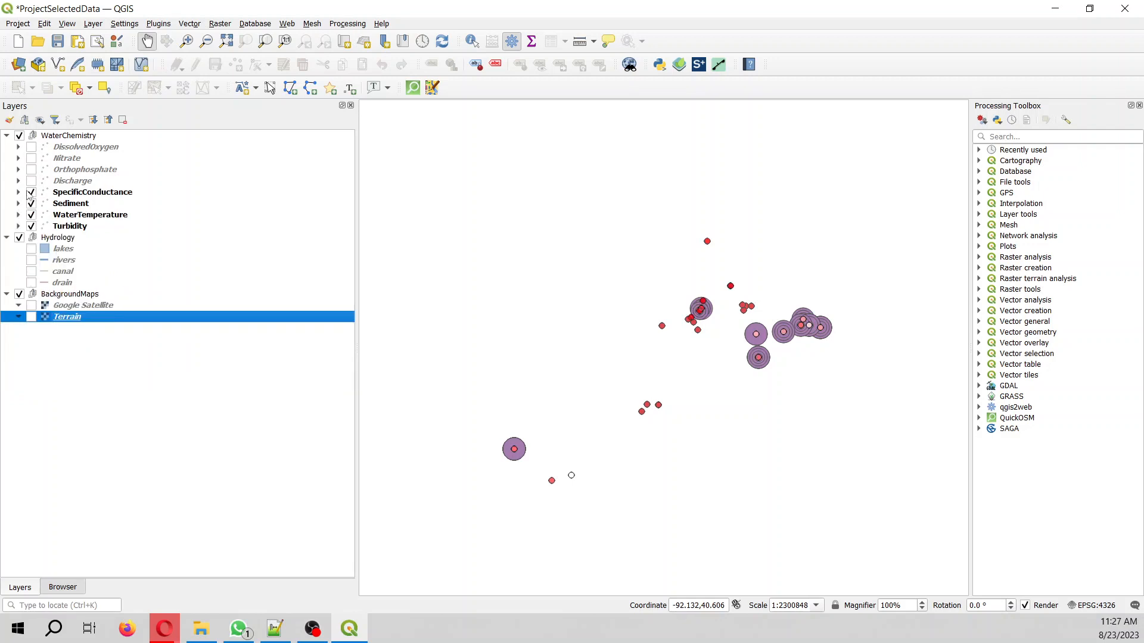
pyautogui.click(31, 204)
pyautogui.click(31, 215)
pyautogui.click(32, 227)
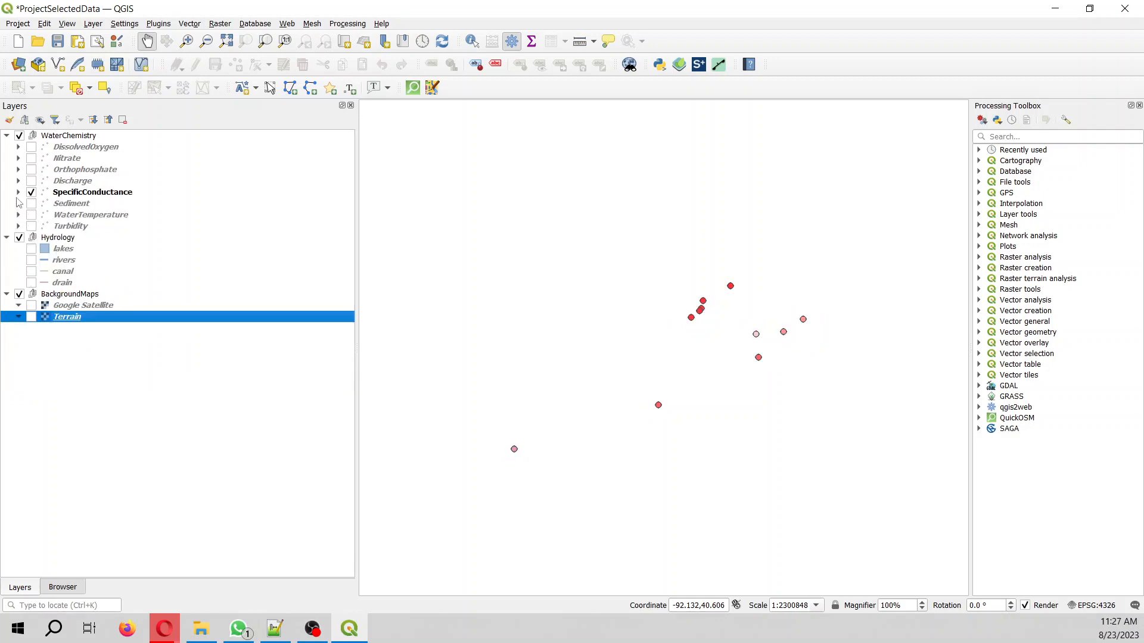
# Step: Inspect the SpecificConductance legend classes, then hide the SpecificConductance stations
pyautogui.click(19, 193)
pyautogui.click(18, 192)
pyautogui.click(31, 192)
pyautogui.click(19, 192)
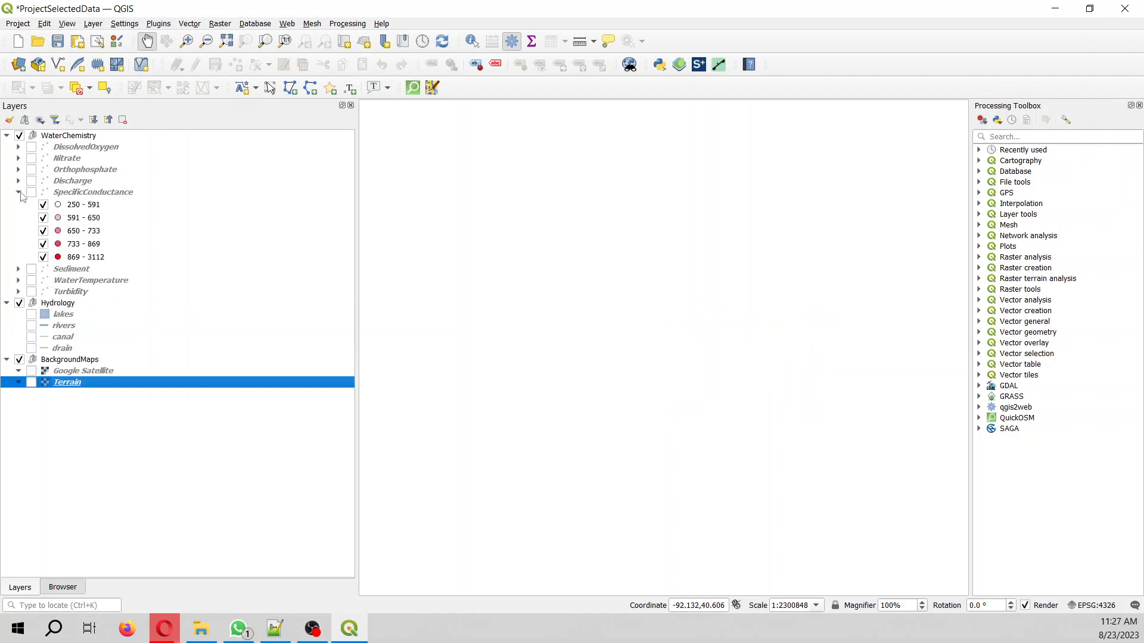
pyautogui.click(31, 193)
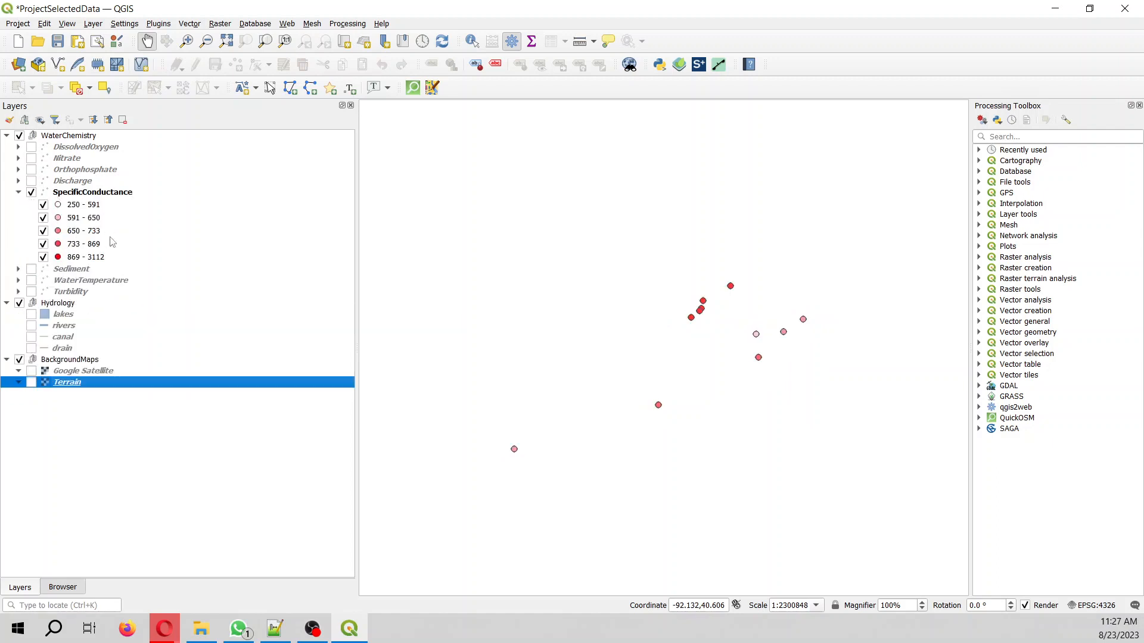
pyautogui.click(31, 192)
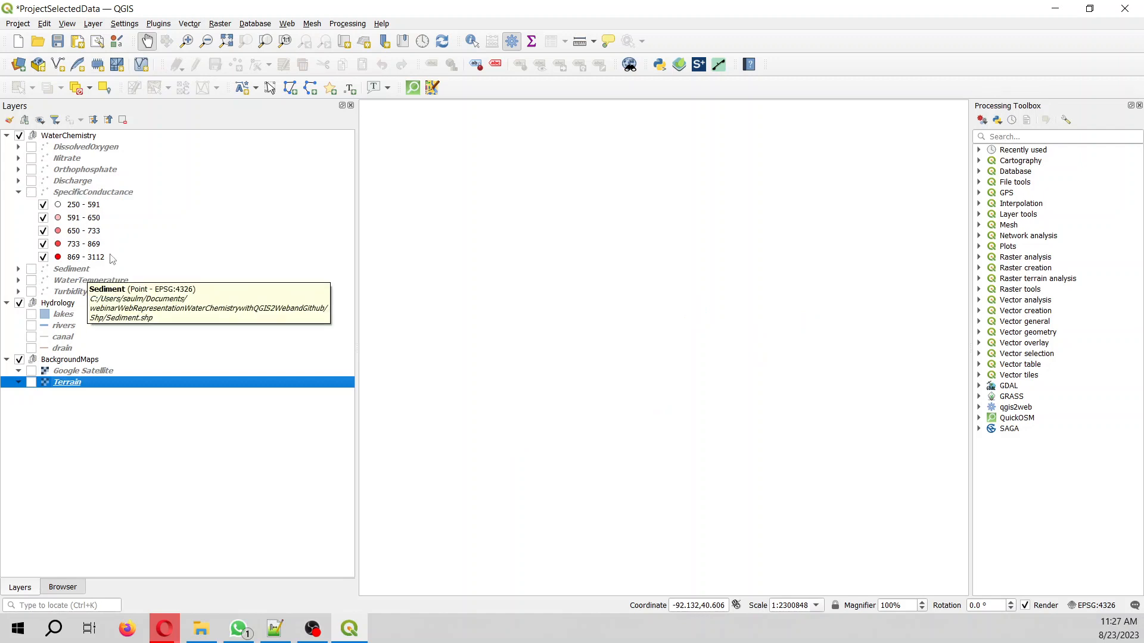
pyautogui.click(18, 192)
# Step: Expand and preview Discharge, Orthophosphate and Nitrate in turn, ending with only DissolvedOxygen shown
pyautogui.click(18, 180)
pyautogui.click(31, 182)
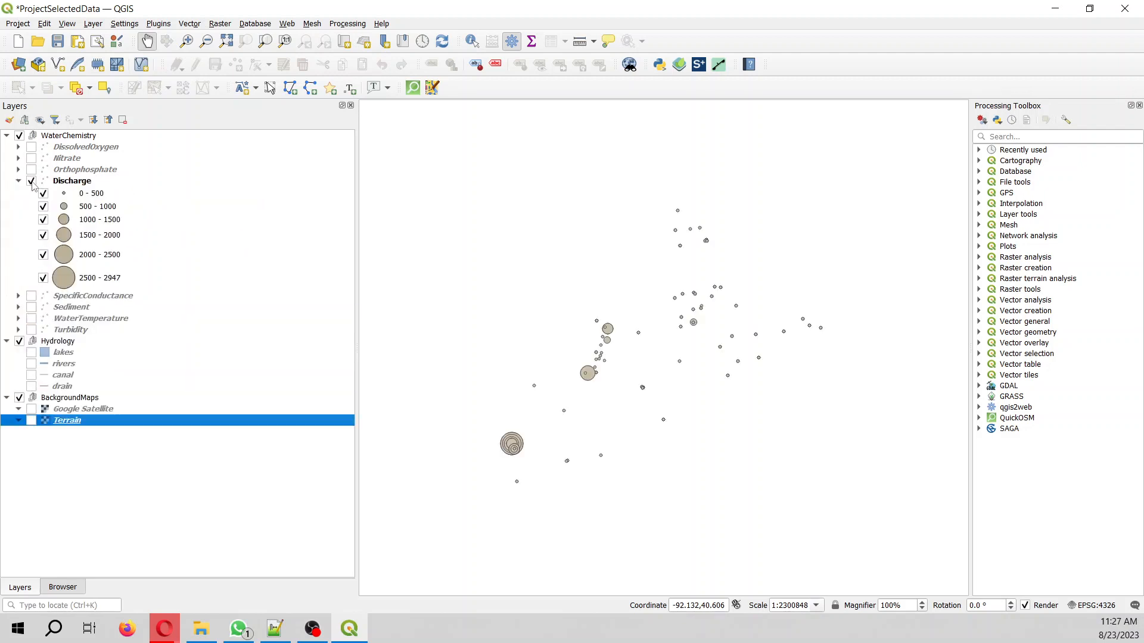
pyautogui.click(31, 181)
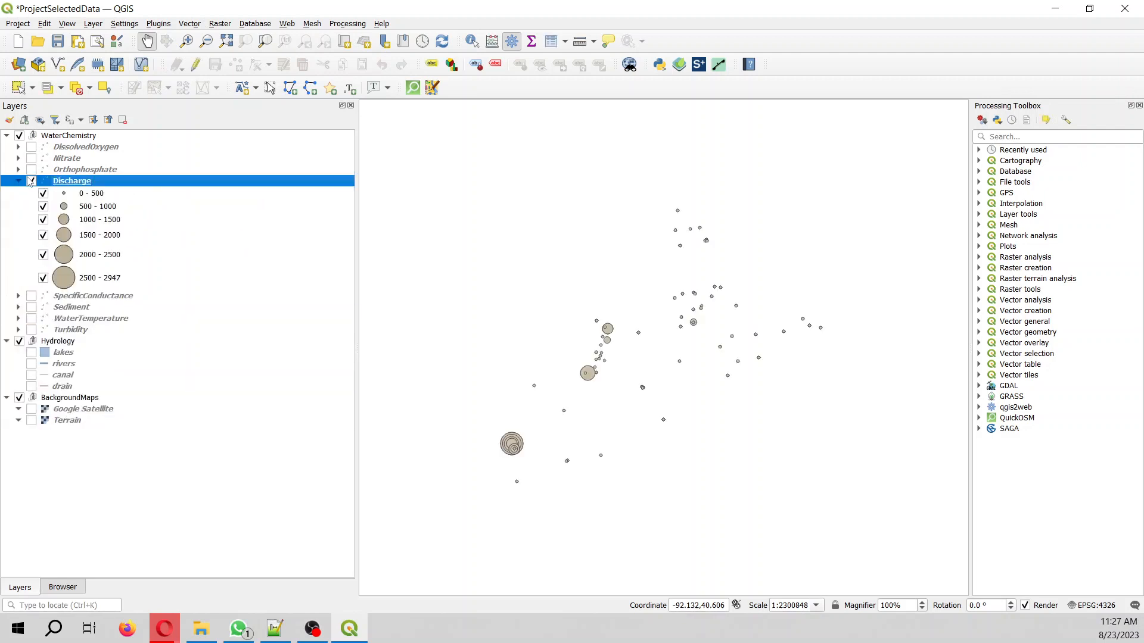
pyautogui.click(18, 170)
pyautogui.click(31, 170)
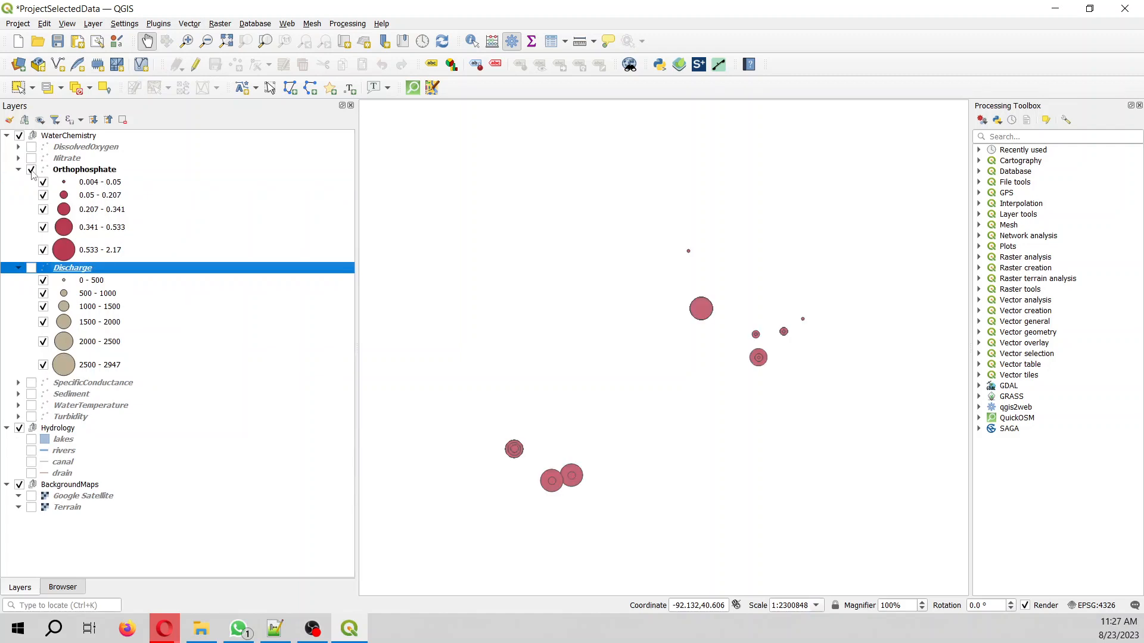
pyautogui.click(31, 170)
pyautogui.click(17, 158)
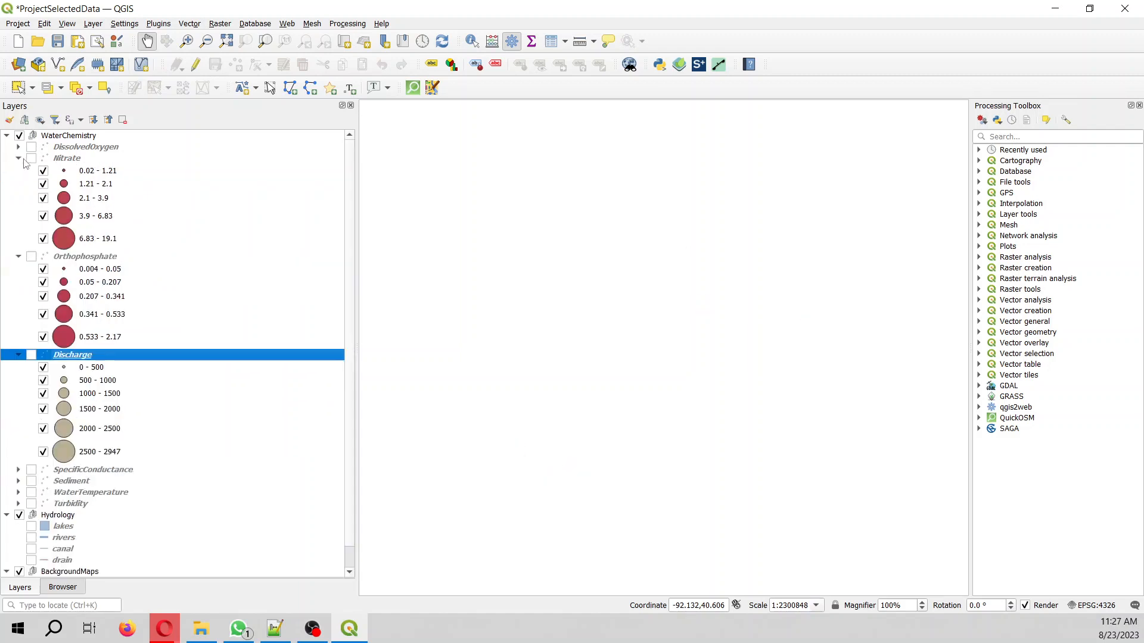
pyautogui.click(31, 158)
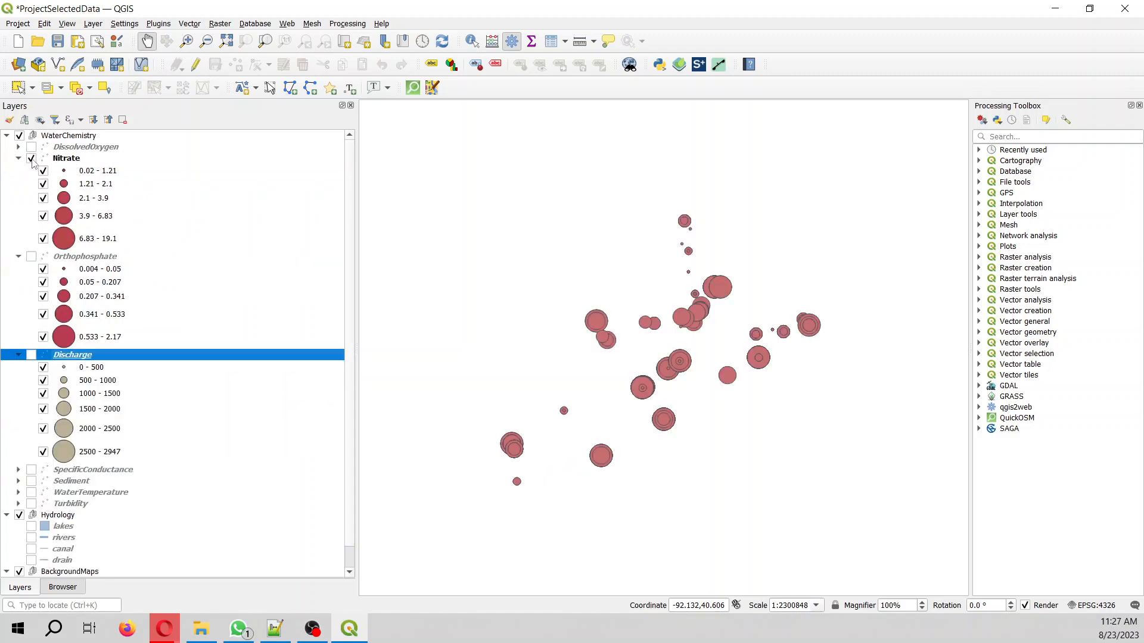
pyautogui.click(31, 158)
pyautogui.click(17, 147)
pyautogui.click(31, 147)
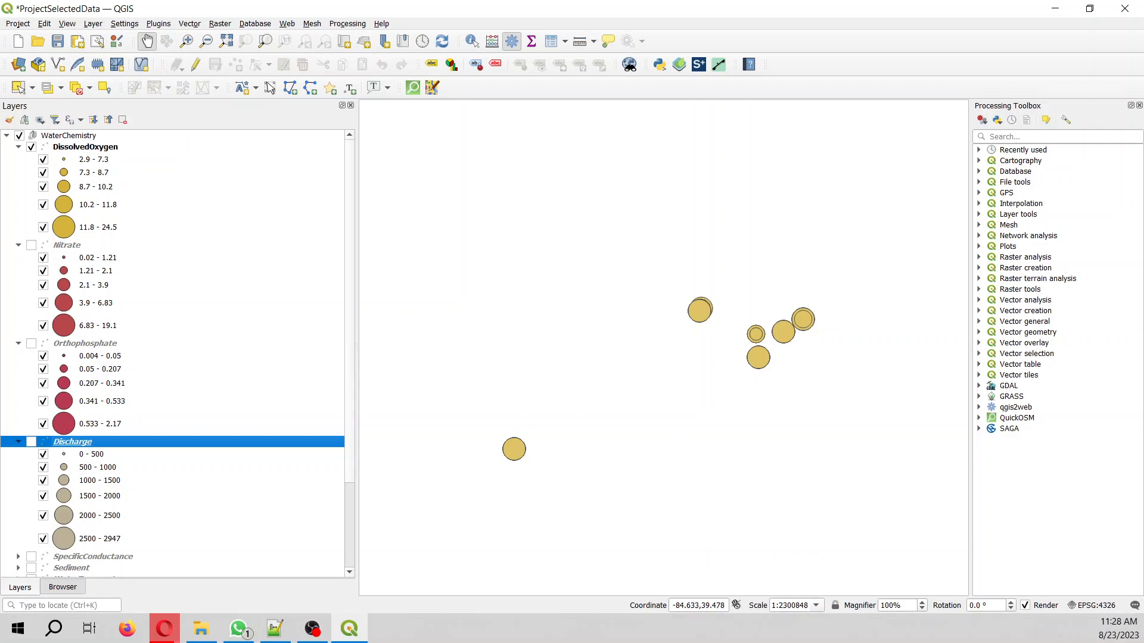
# Step: Hide the DissolvedOxygen and Nitrate stations so the map is blank
pyautogui.hotkey('alt', 'Tab')
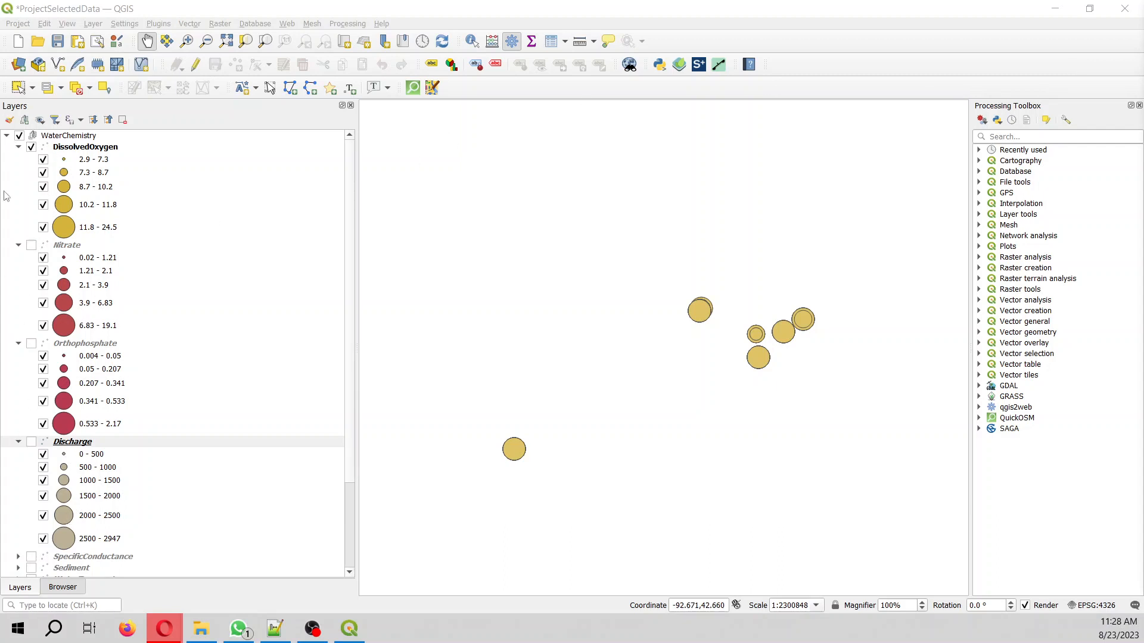
pyautogui.click(31, 148)
pyautogui.click(31, 246)
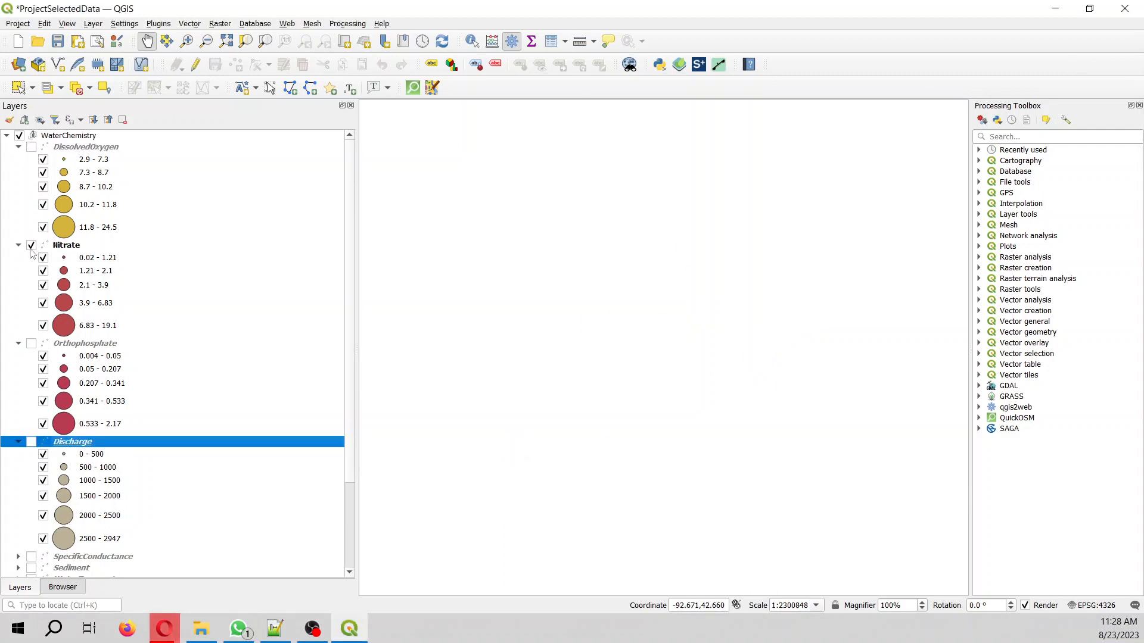
pyautogui.click(31, 246)
# Step: Collapse the DissolvedOxygen, Nitrate, Orthophosphate and Discharge legends
pyautogui.click(19, 147)
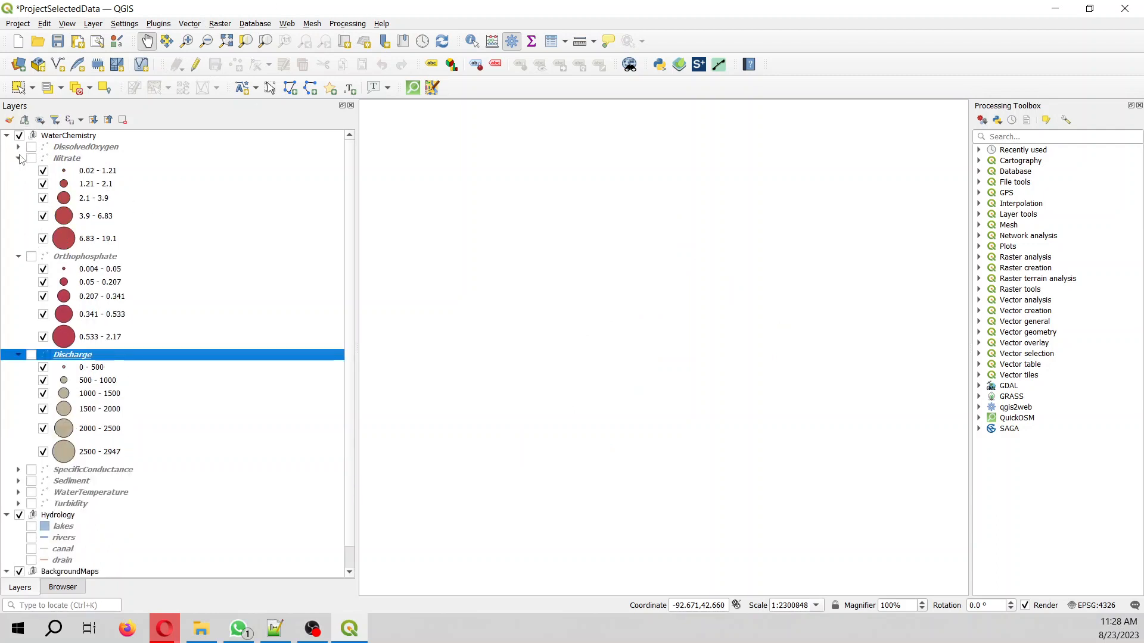
pyautogui.click(18, 157)
pyautogui.click(19, 169)
pyautogui.click(19, 181)
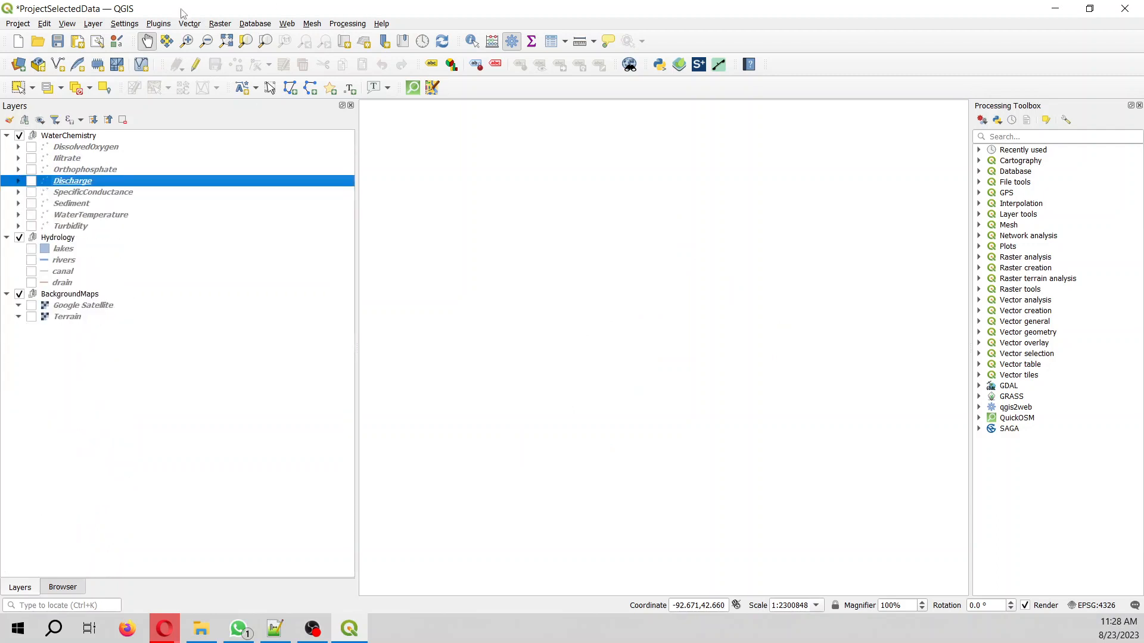
# Step: Launch qgis2web Create web map, resize the dialog over the project, and view Appearance settings
pyautogui.click(287, 25)
pyautogui.moveTo(302, 52)
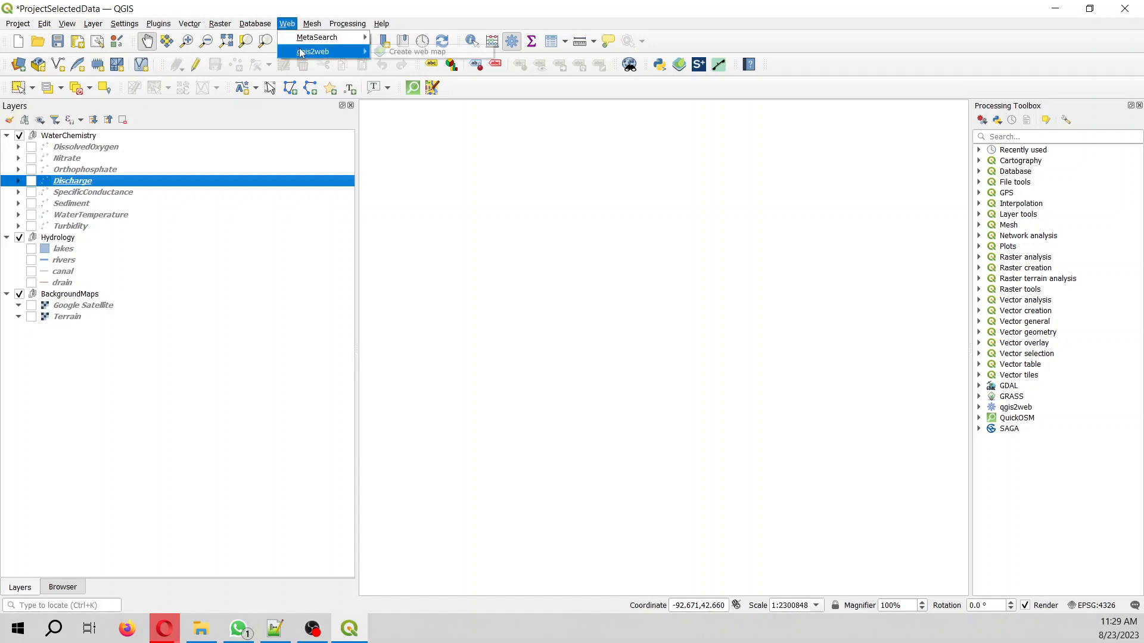
pyautogui.click(436, 54)
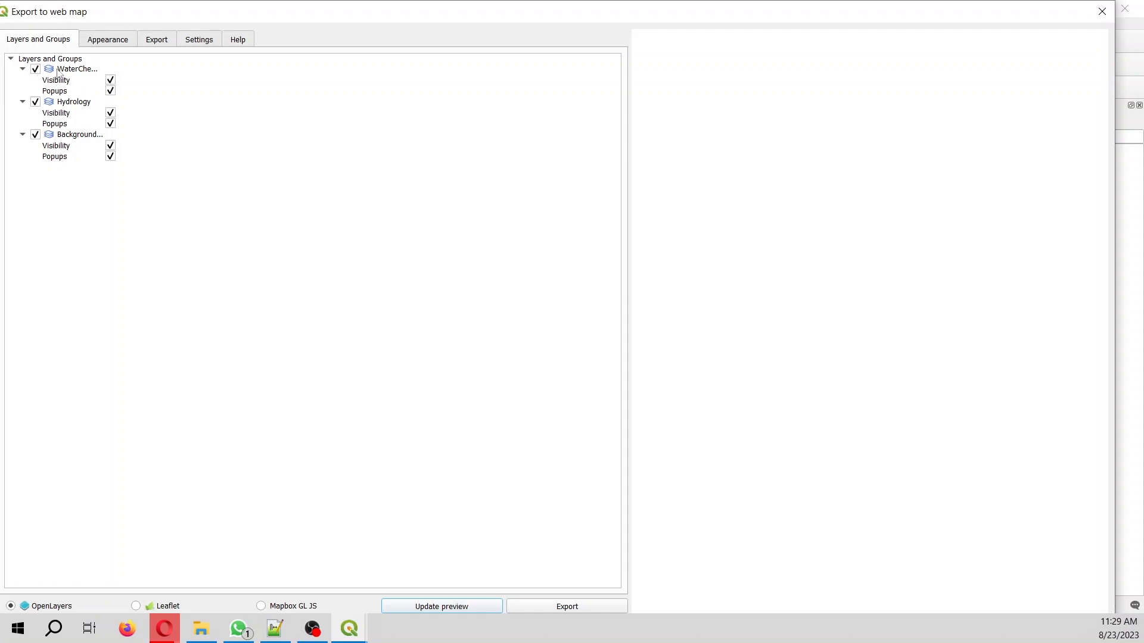
pyautogui.moveTo(827, 13); pyautogui.dragTo(991, 236)
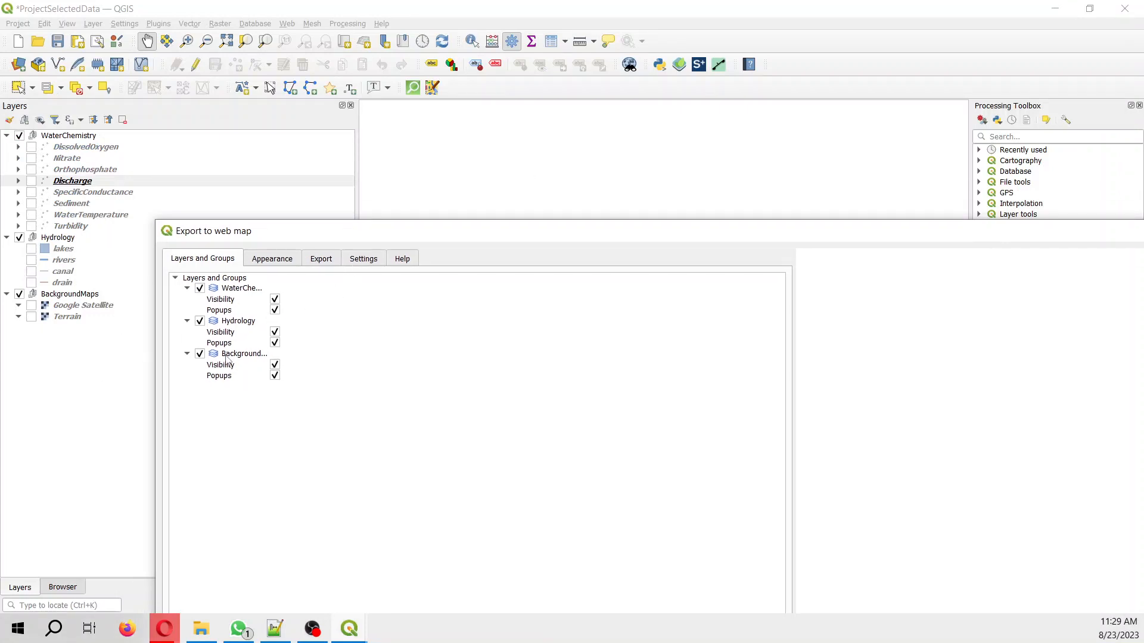
pyautogui.moveTo(297, 233); pyautogui.dragTo(203, 49)
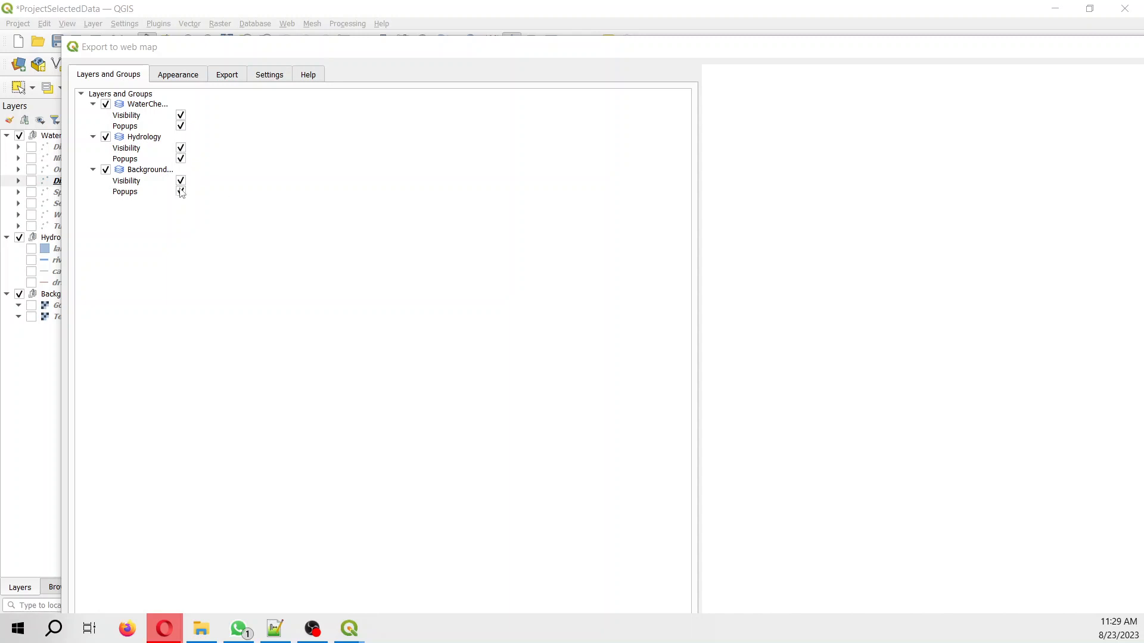
pyautogui.click(185, 78)
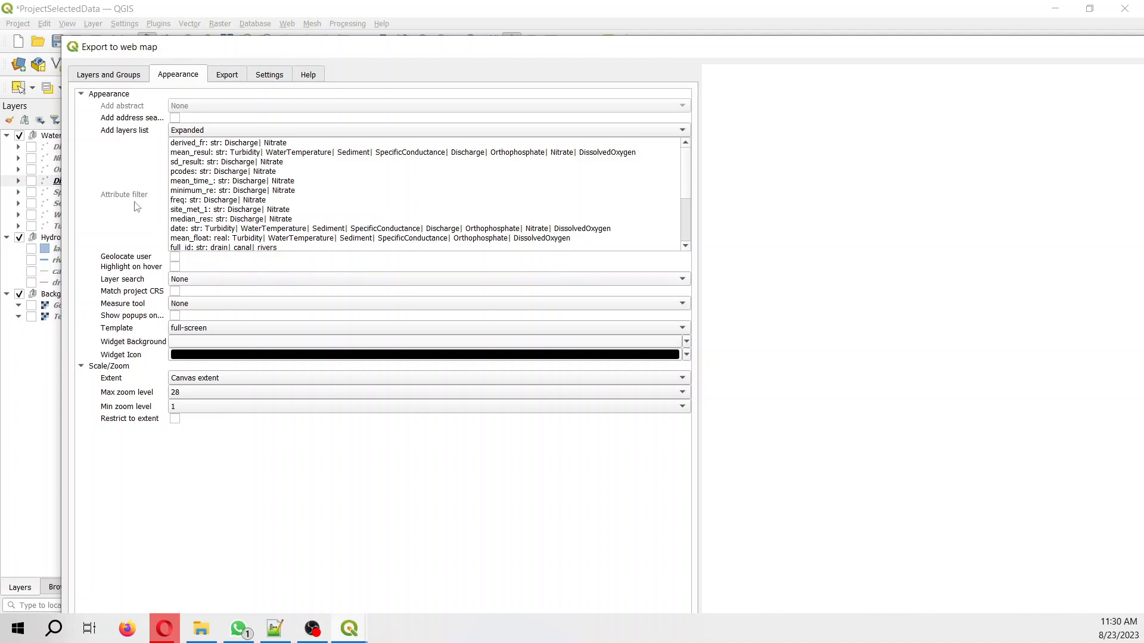
# Step: Set the export destination folder to Web inside the webinar project folder
pyautogui.click(225, 75)
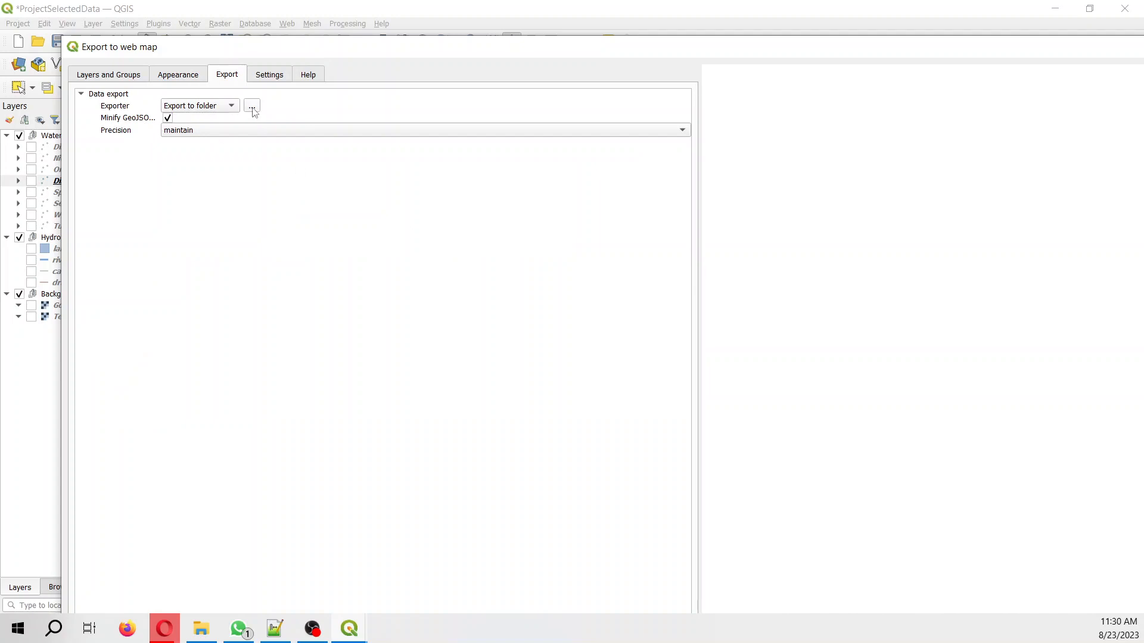
pyautogui.click(252, 108)
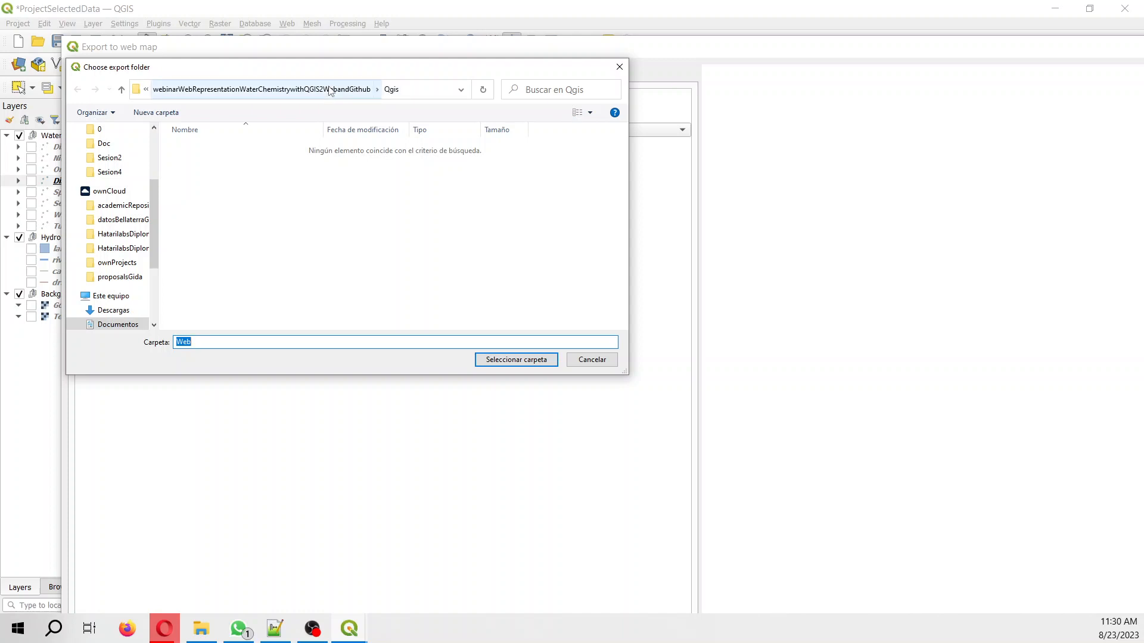
pyautogui.click(330, 90)
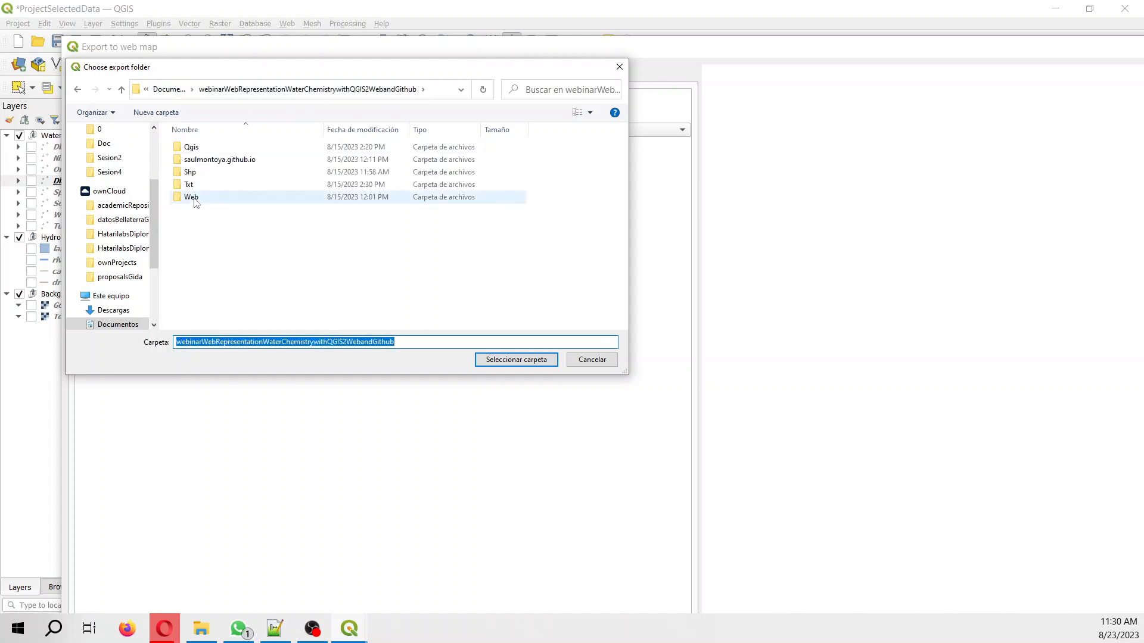
pyautogui.click(195, 200)
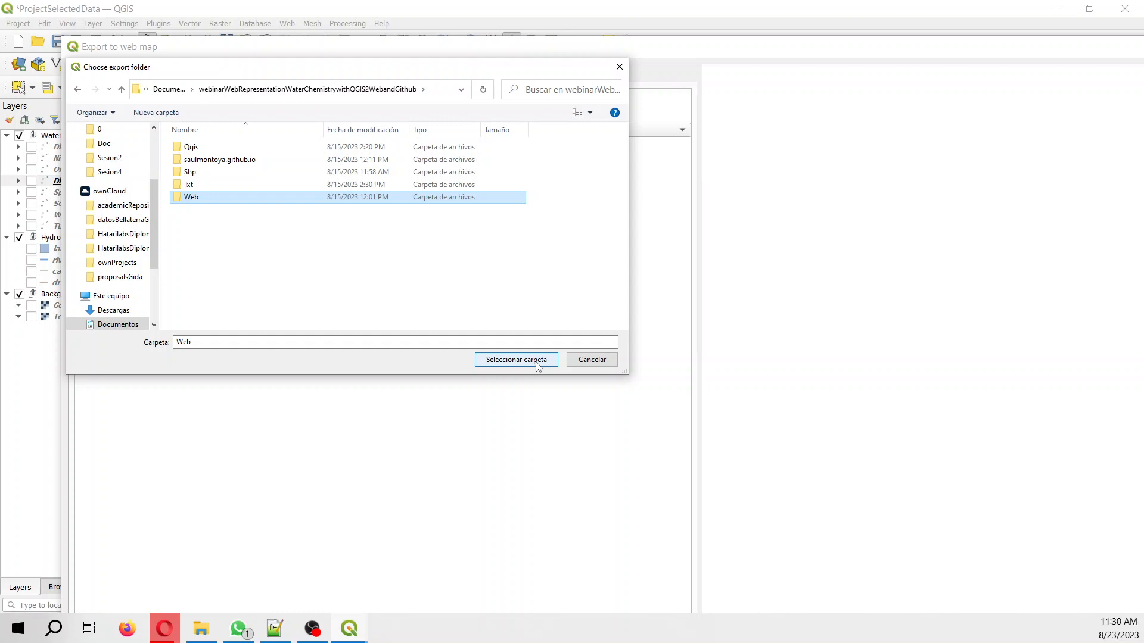
pyautogui.click(516, 360)
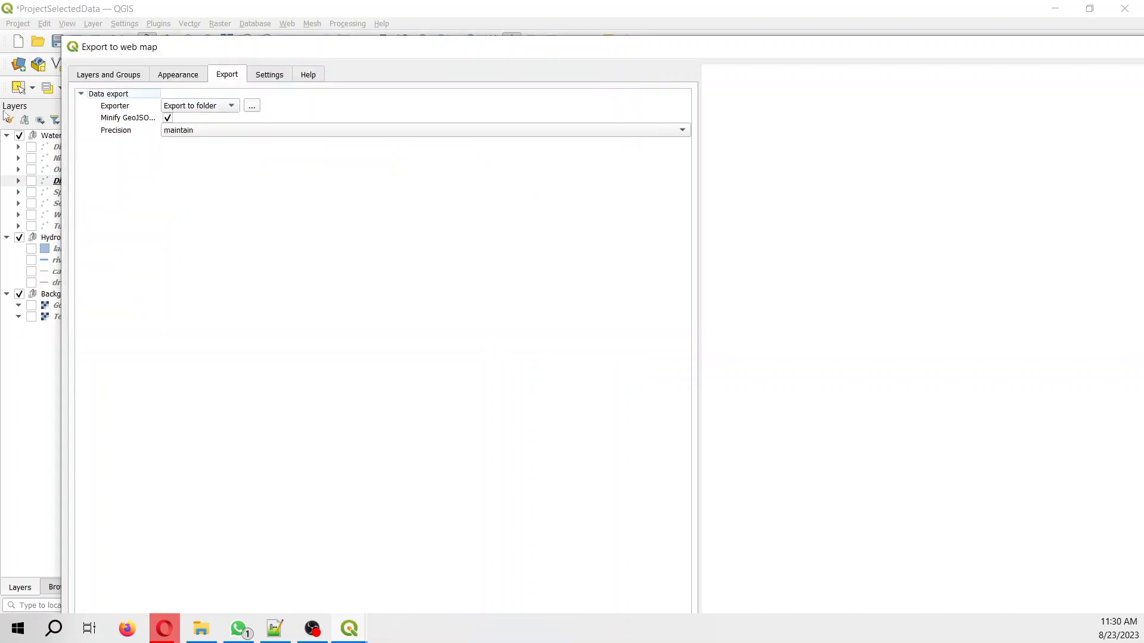
# Step: Fit the export dialog on screen and browse again to the project's Web folder
pyautogui.moveTo(259, 49); pyautogui.dragTo(251, 19)
pyautogui.click(71, 39)
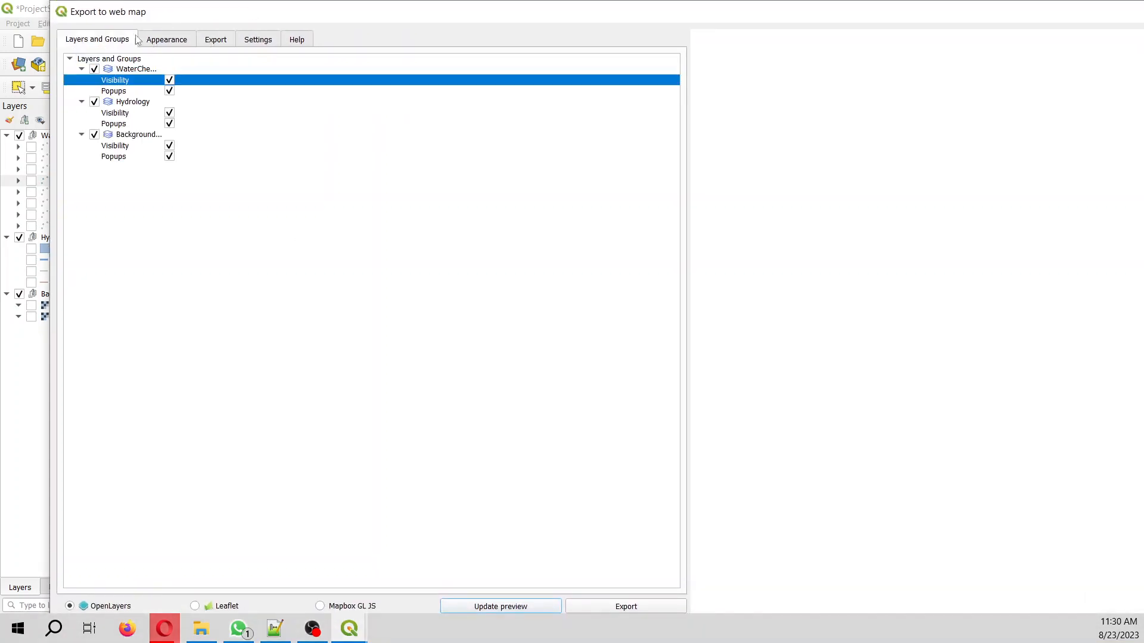
pyautogui.click(211, 42)
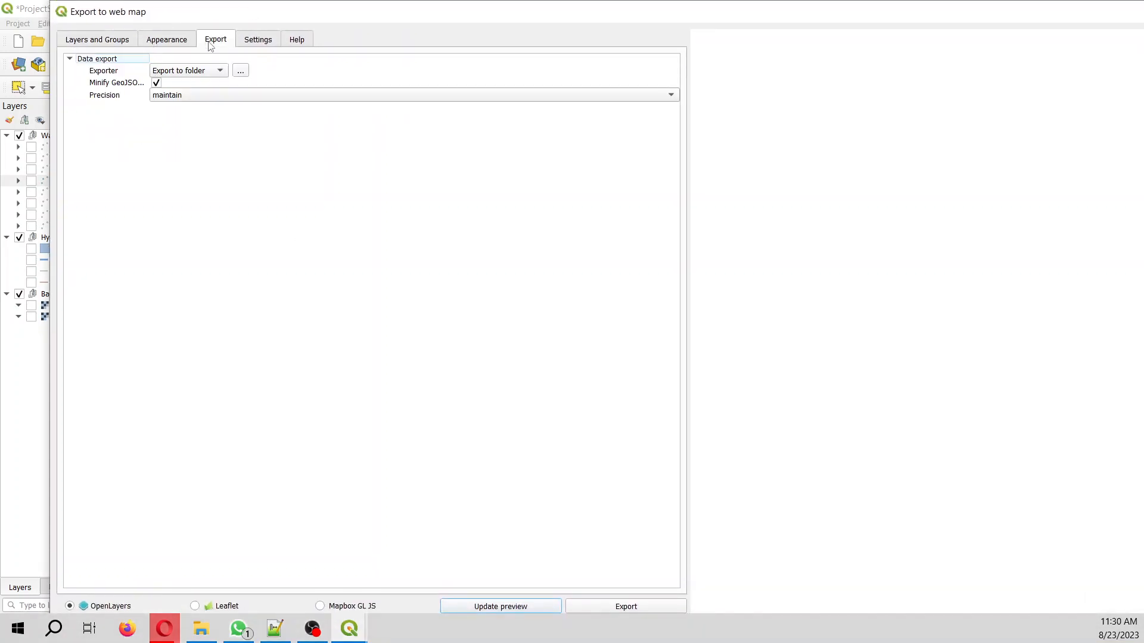
pyautogui.click(241, 71)
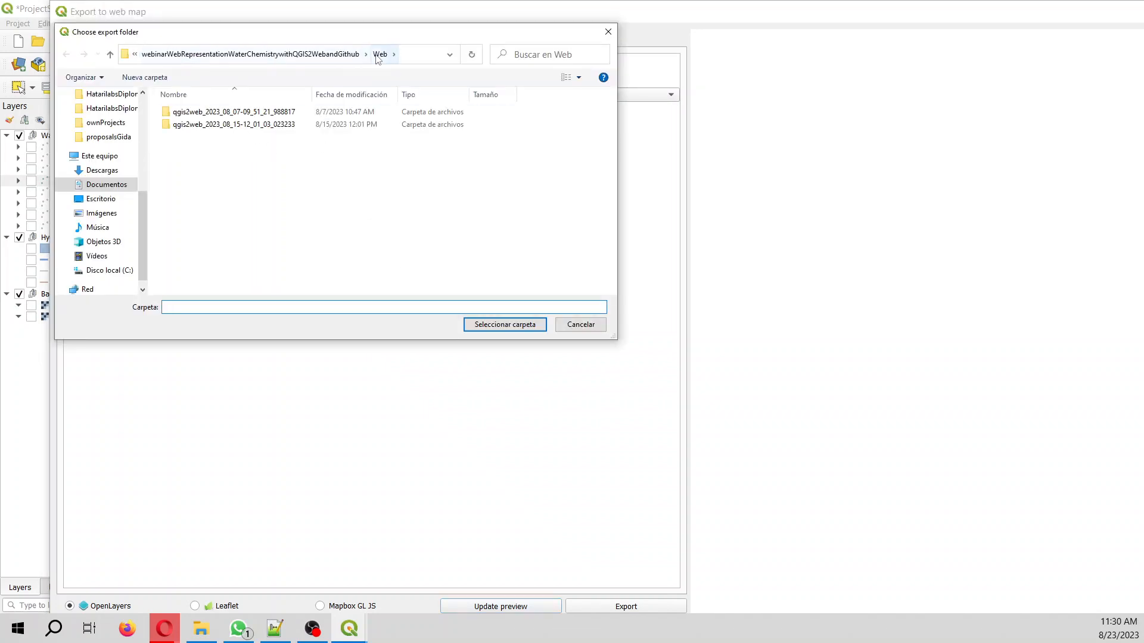
pyautogui.click(329, 53)
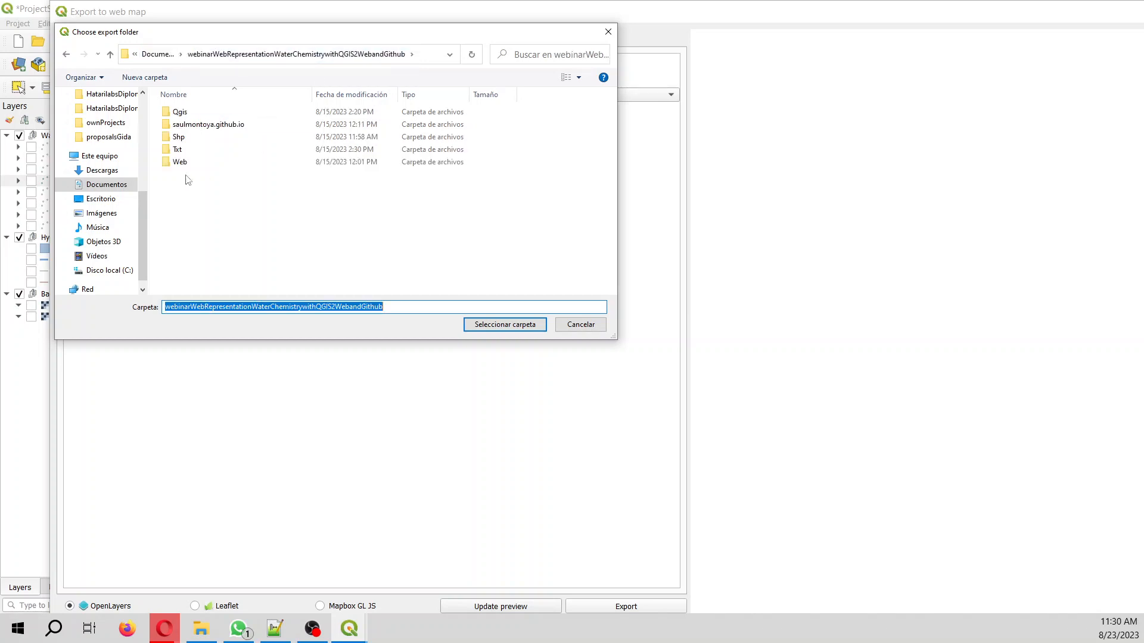
pyautogui.click(181, 163)
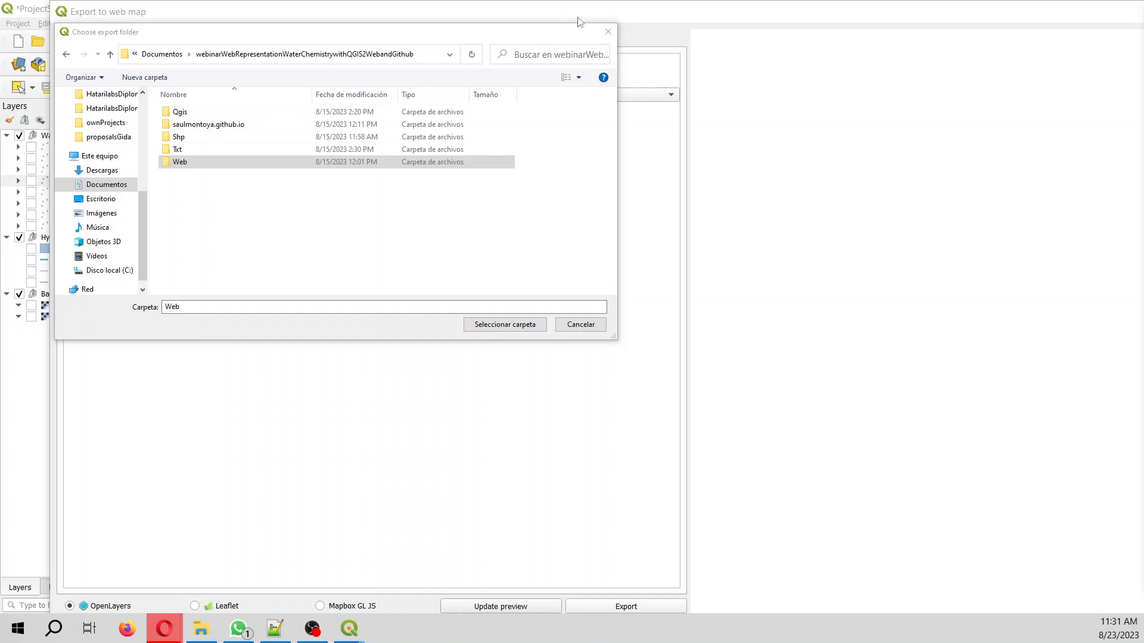
# Step: Dismiss the folder chooser and render the web map preview of all layer groups
pyautogui.click(608, 32)
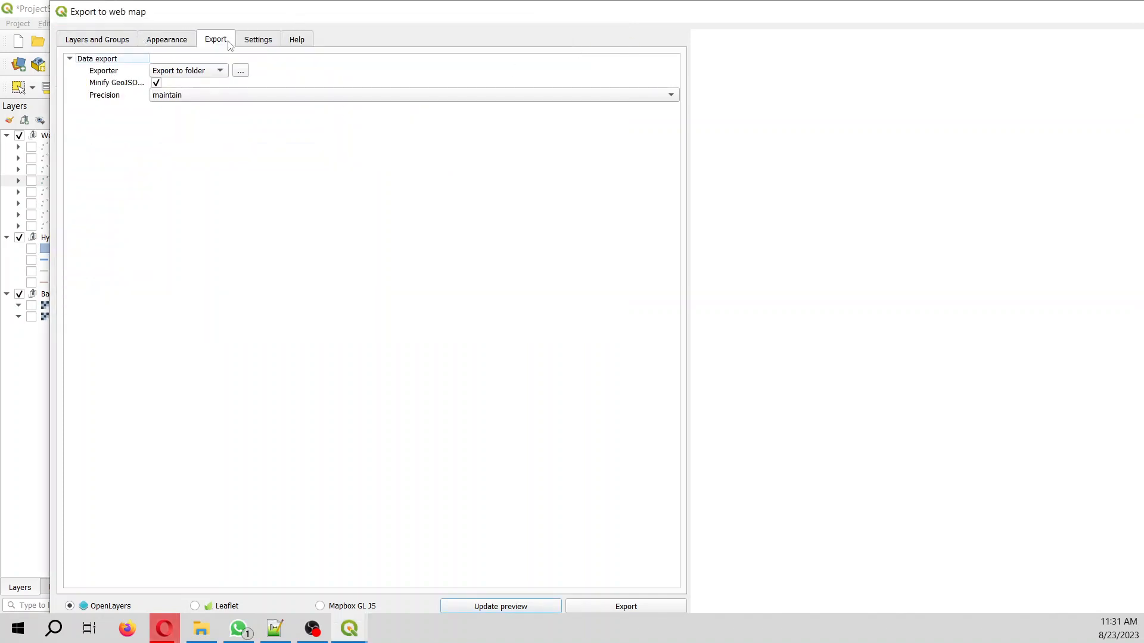
pyautogui.click(254, 41)
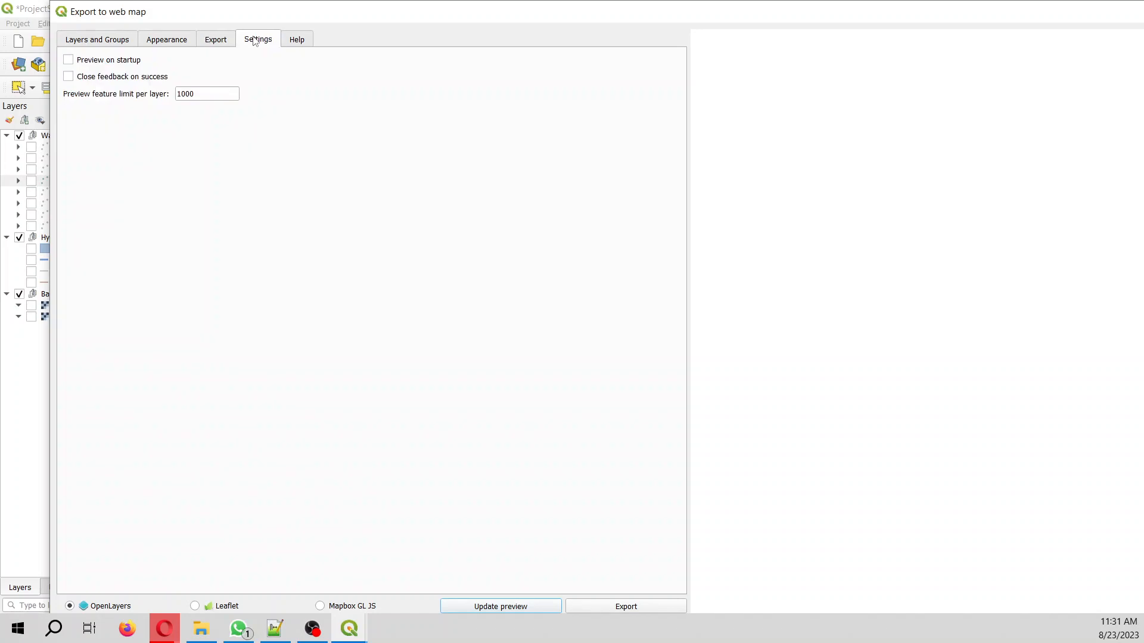
pyautogui.click(113, 42)
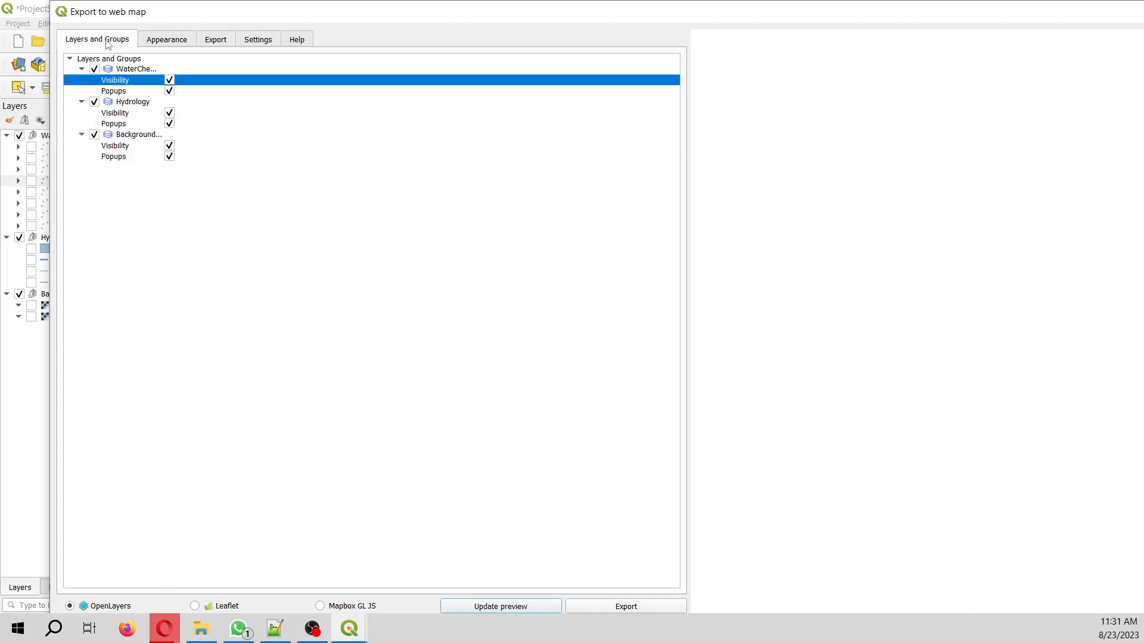
pyautogui.click(510, 606)
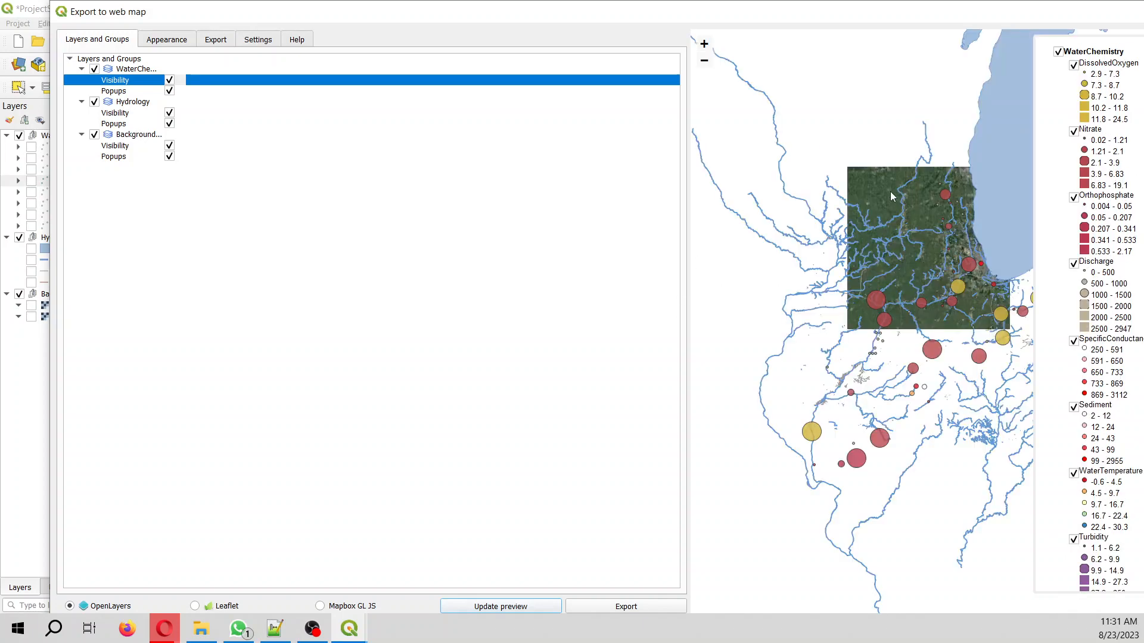
# Step: Switch the preview basemap to Terrain and back to Google Satellite
pyautogui.scroll(-2, 1115, 454)
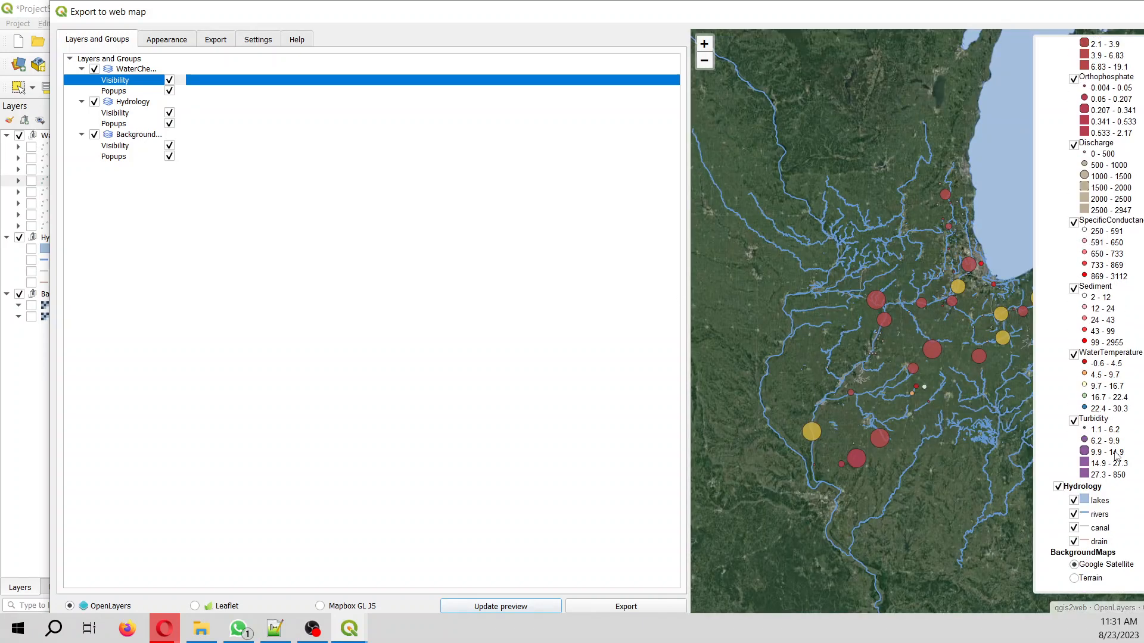
pyautogui.click(1075, 578)
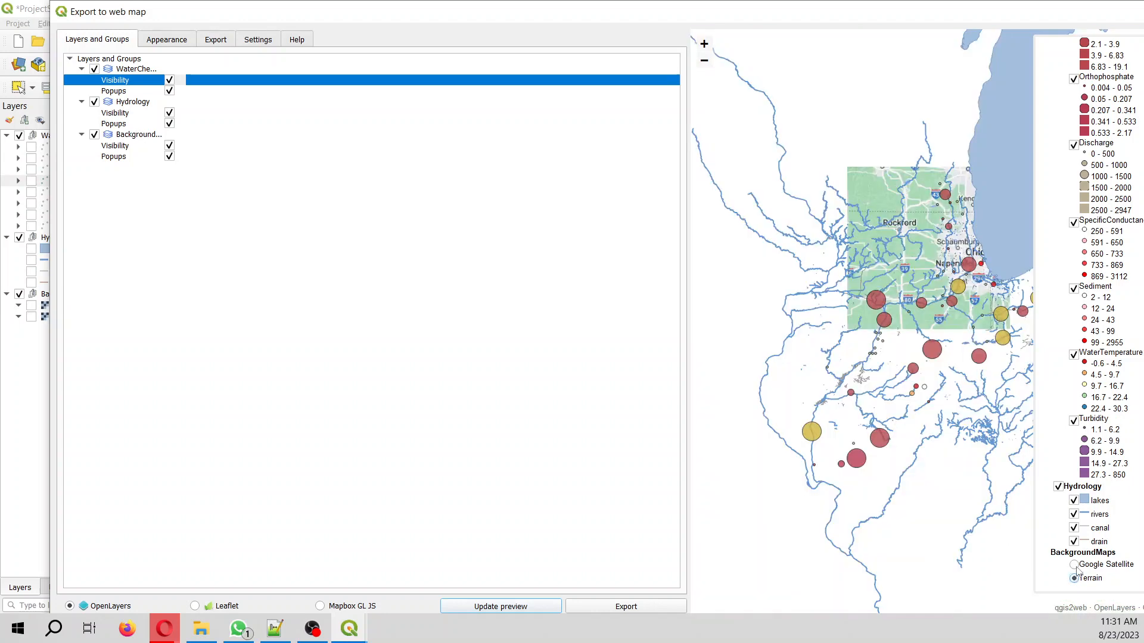
pyautogui.click(1075, 565)
# Step: Toggle drain, canal, rivers, lakes, Turbidity and WaterTemperature off and back on in the preview
pyautogui.click(1074, 542)
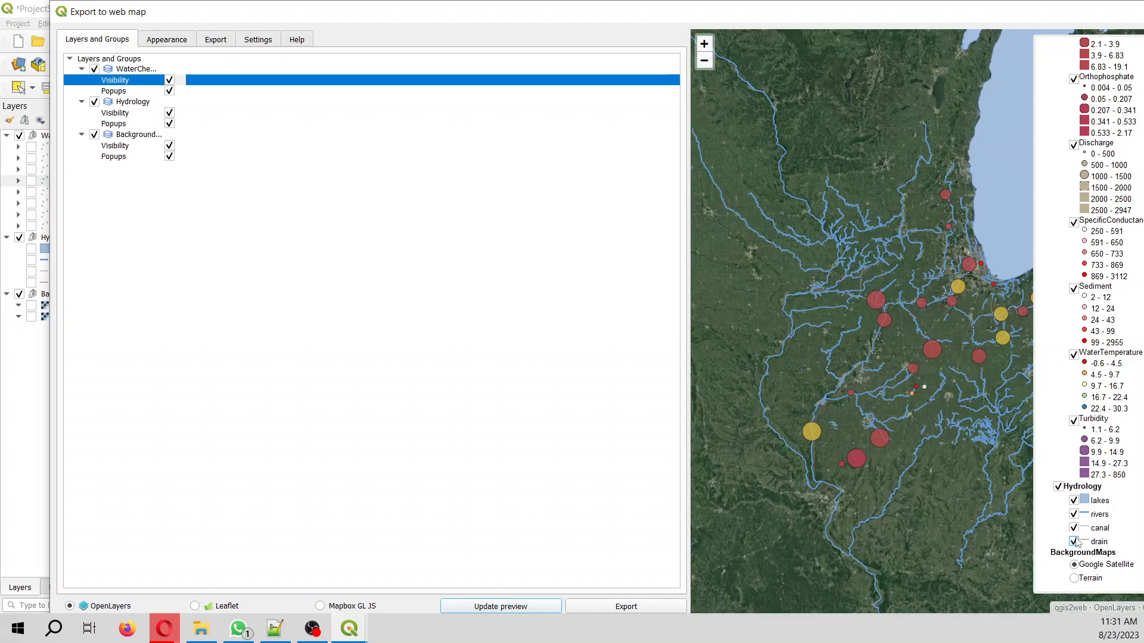
pyautogui.click(1074, 527)
pyautogui.click(1074, 514)
pyautogui.click(1074, 501)
pyautogui.click(1074, 422)
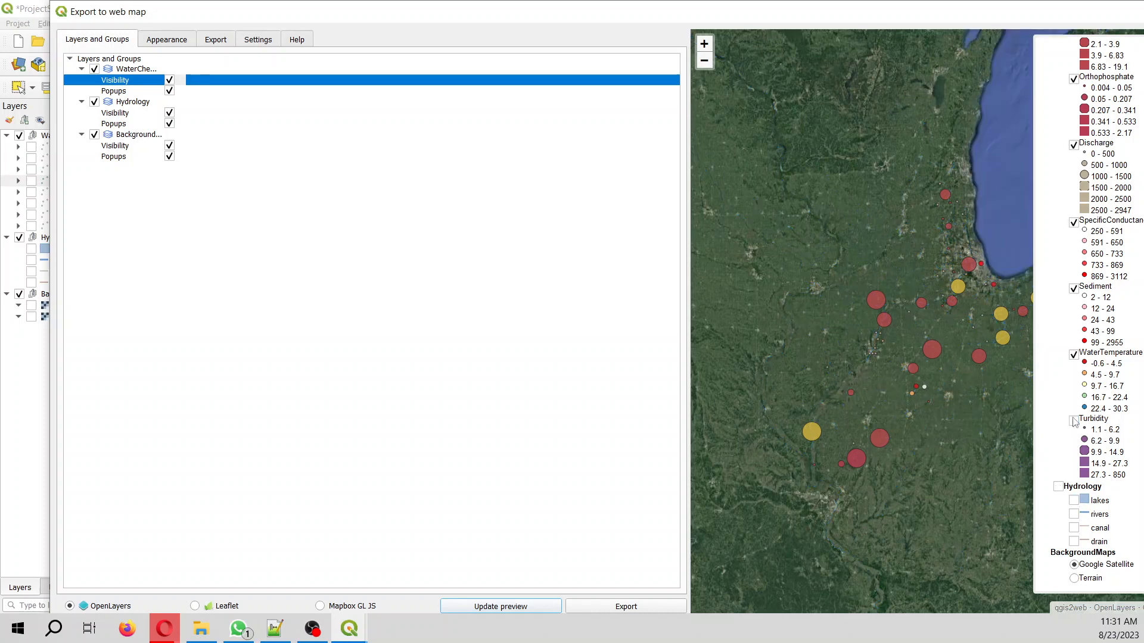
pyautogui.click(1074, 357)
pyautogui.click(1074, 355)
pyautogui.click(1074, 422)
pyautogui.click(1058, 487)
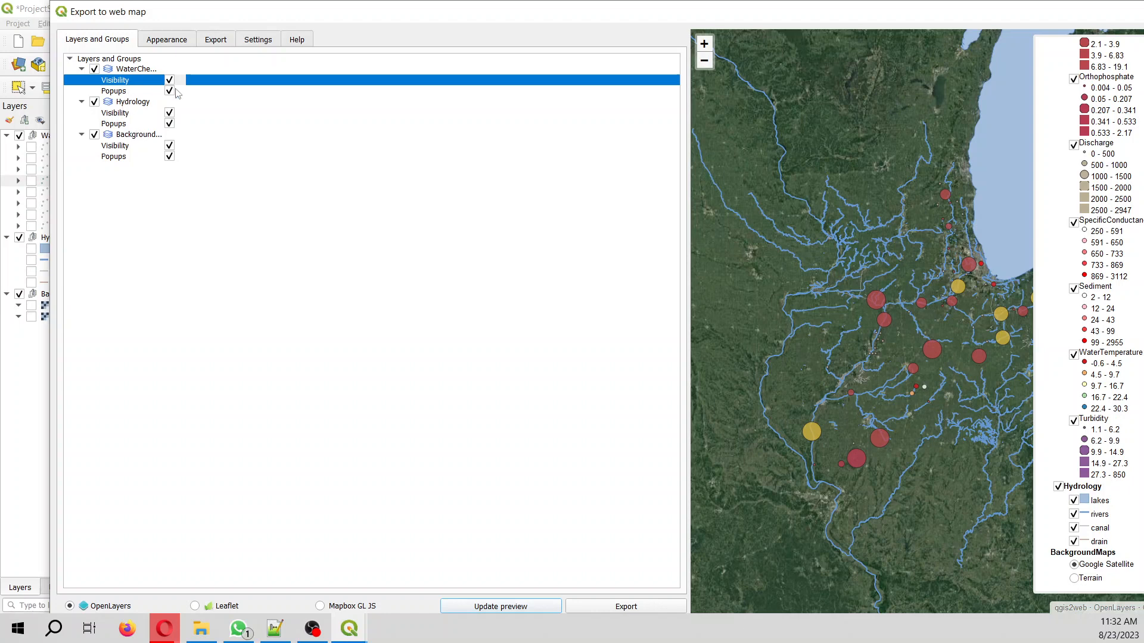
pyautogui.click(165, 41)
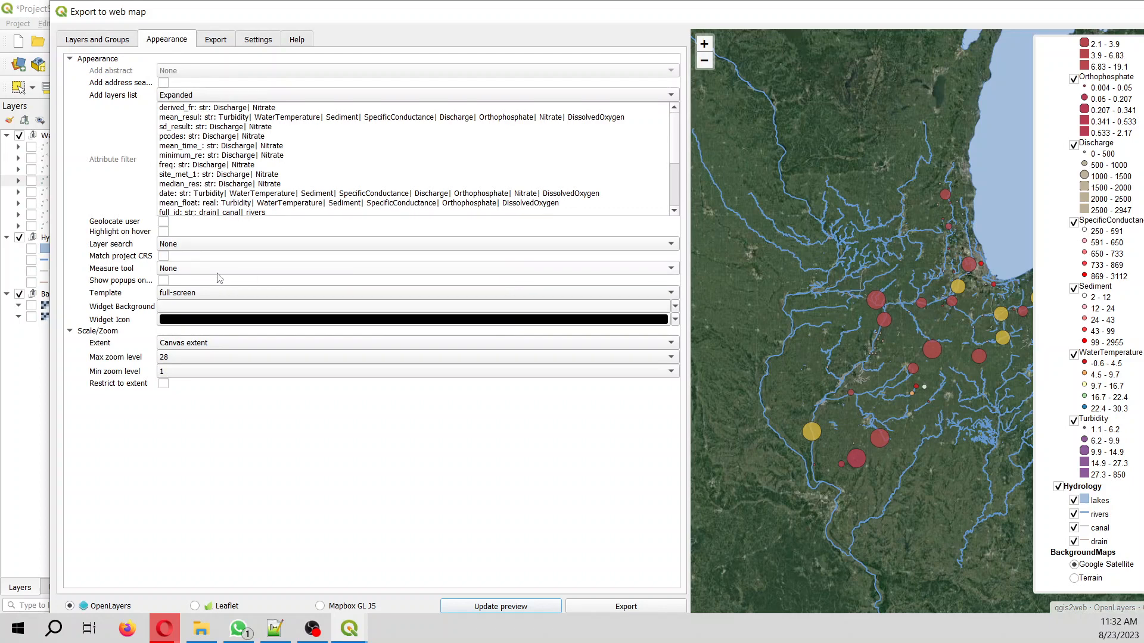
# Step: Export the qgis2web map to the project's Web folder
pyautogui.click(627, 612)
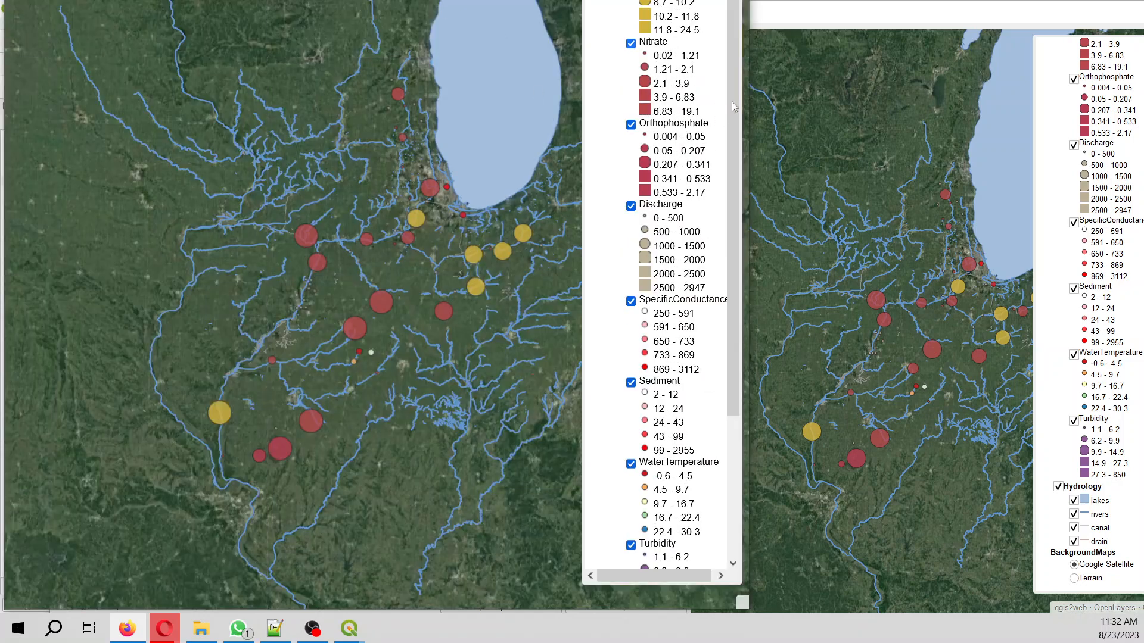
# Step: Enlarge the browser map, switch off the WaterChemistry group, and toggle Hydrology off and on
pyautogui.moveTo(751, 106); pyautogui.dragTo(886, 110)
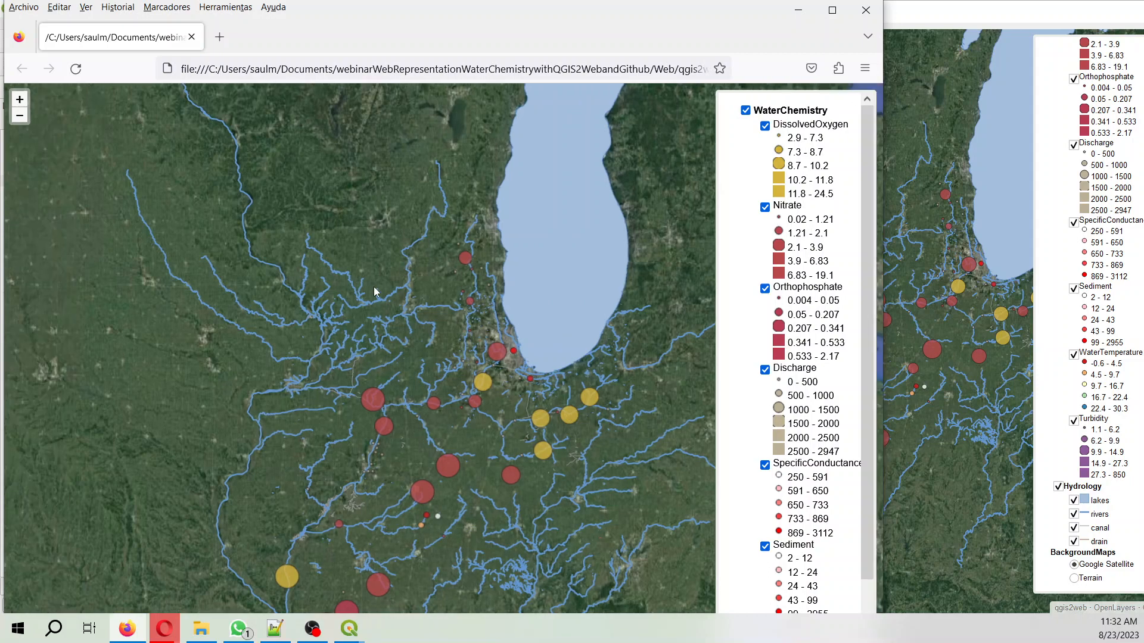
pyautogui.click(745, 111)
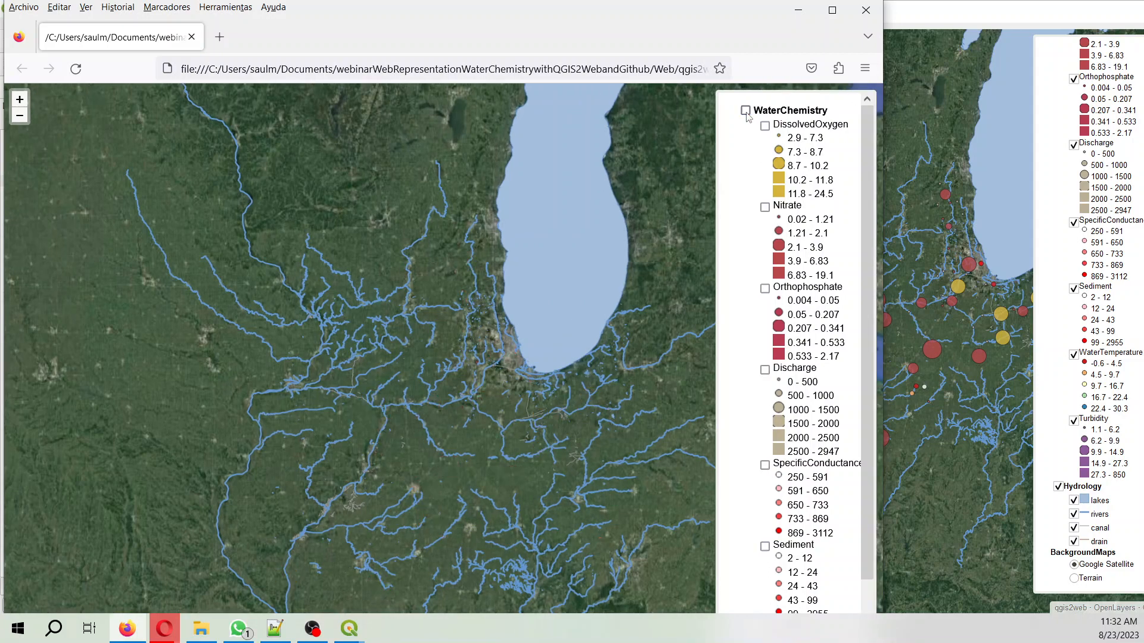
pyautogui.click(746, 112)
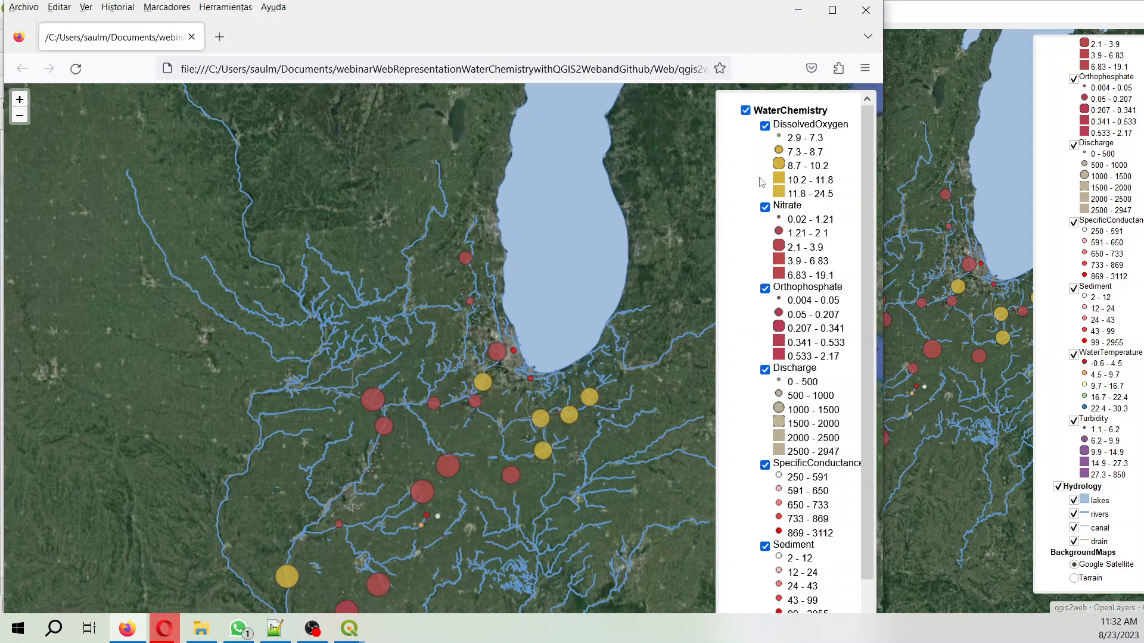
pyautogui.click(745, 111)
pyautogui.scroll(-3, 759, 142)
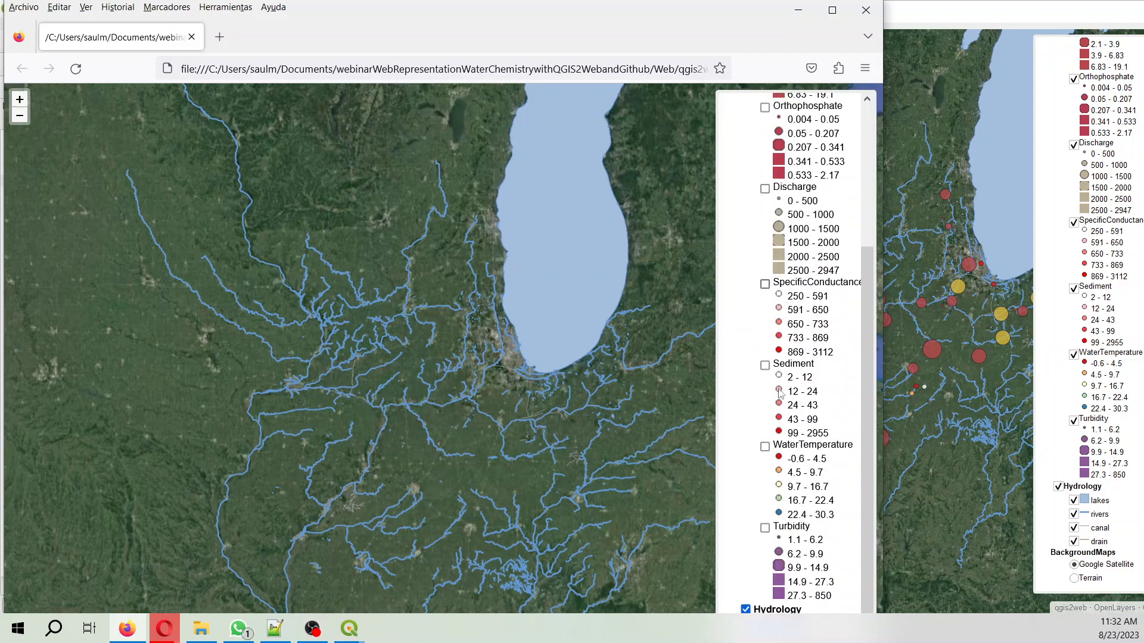
pyautogui.click(746, 609)
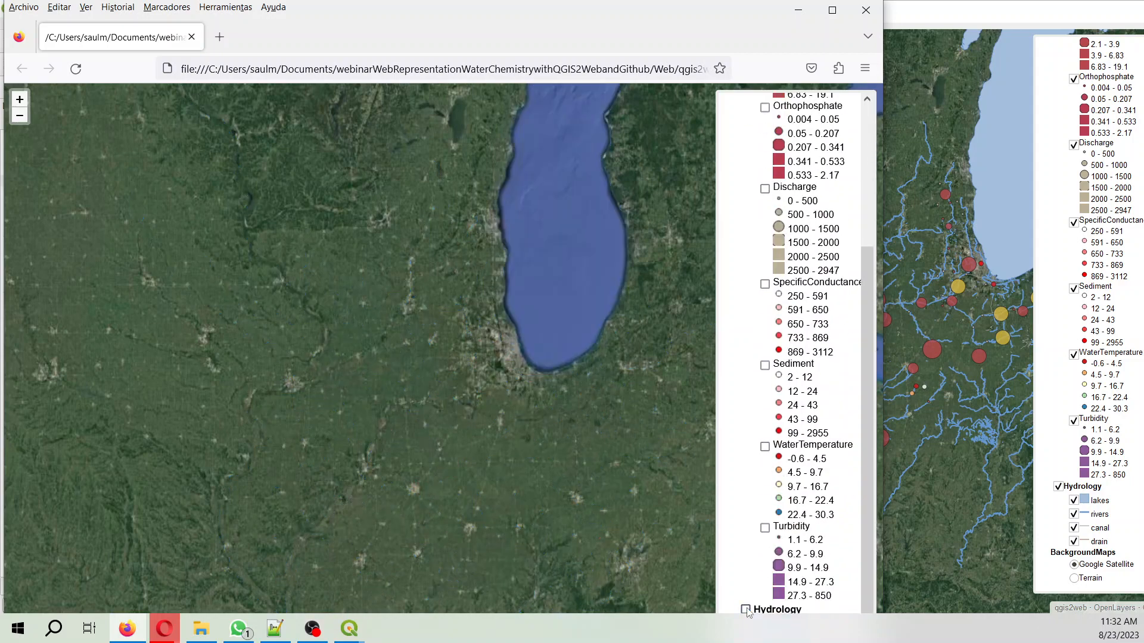
pyautogui.click(746, 609)
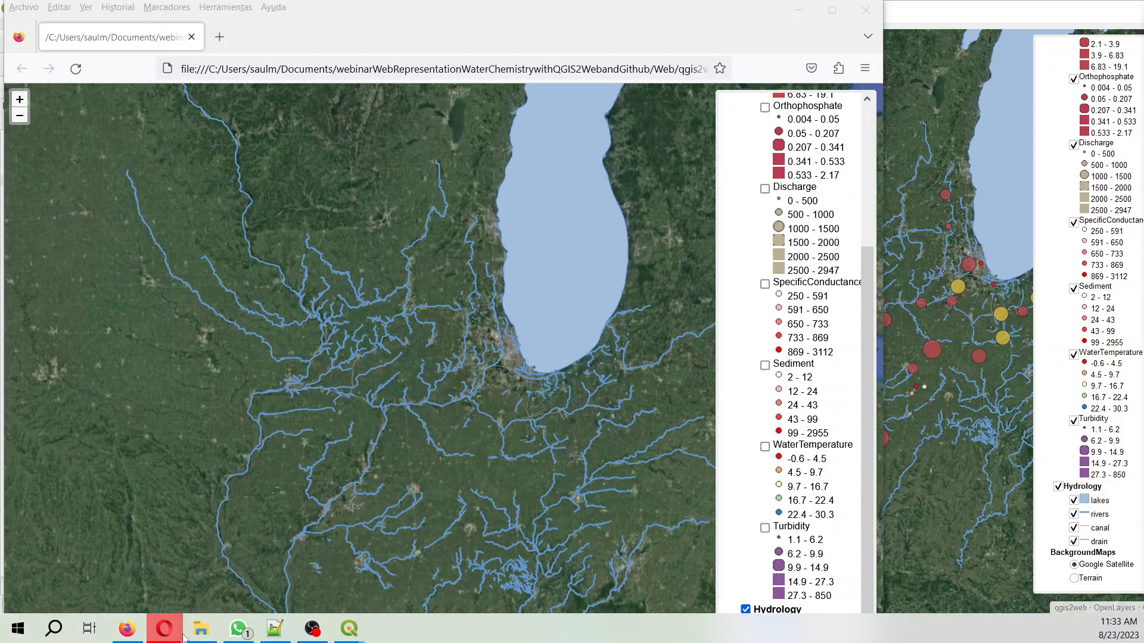
# Step: Open the project's Web folder and inspect the newest qgis2web_2023_08_23 export
pyautogui.click(201, 628)
pyautogui.click(620, 150)
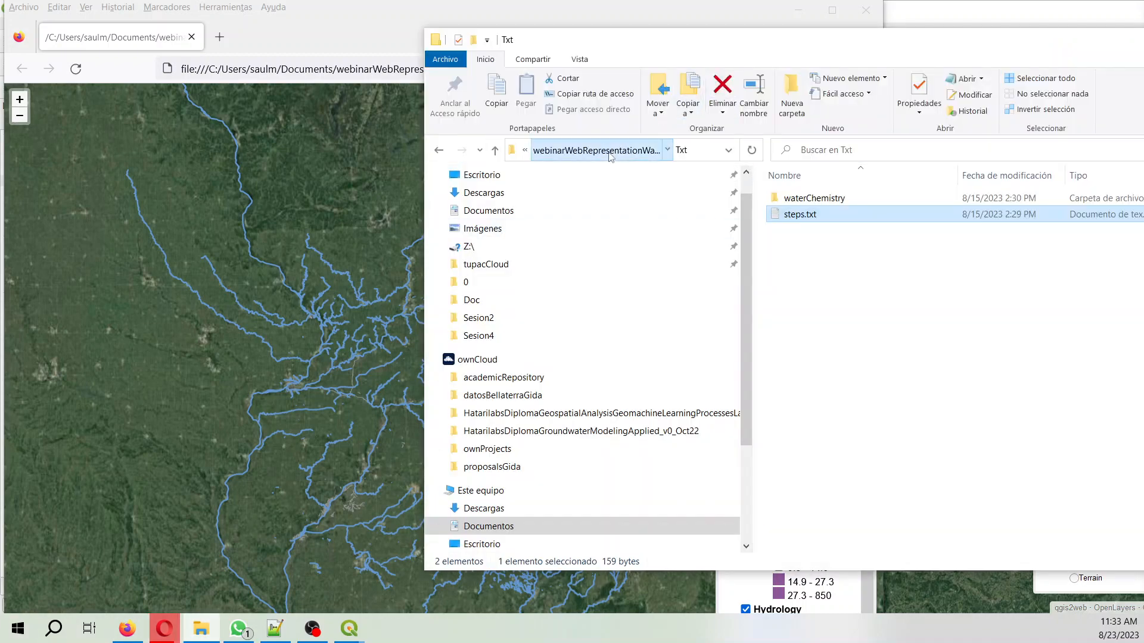
pyautogui.doubleClick(796, 263)
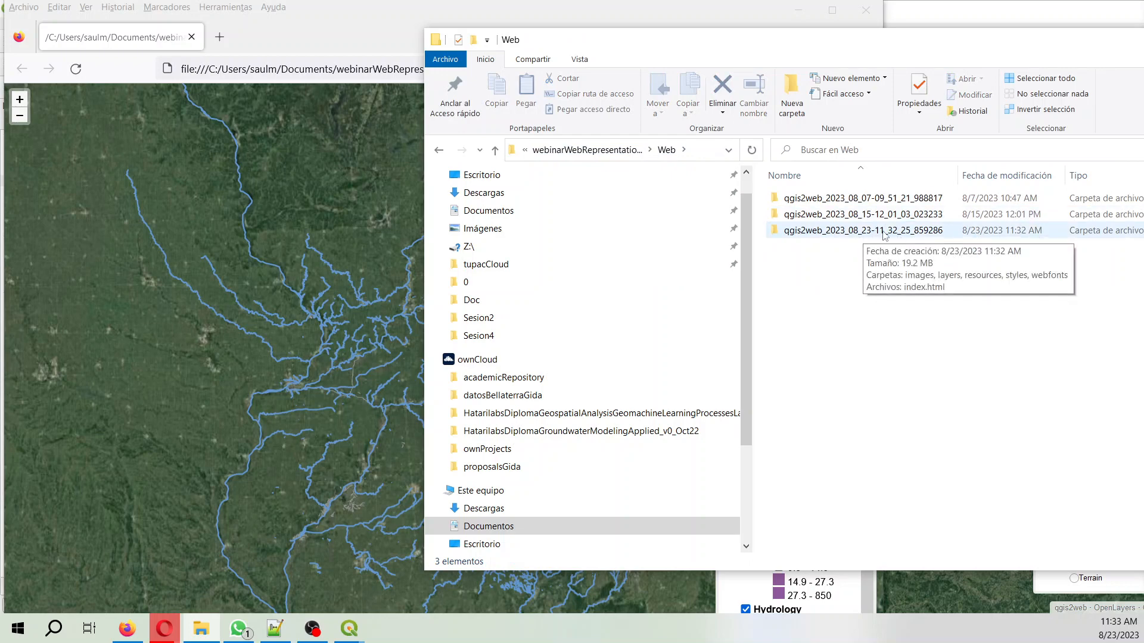
pyautogui.doubleClick(851, 231)
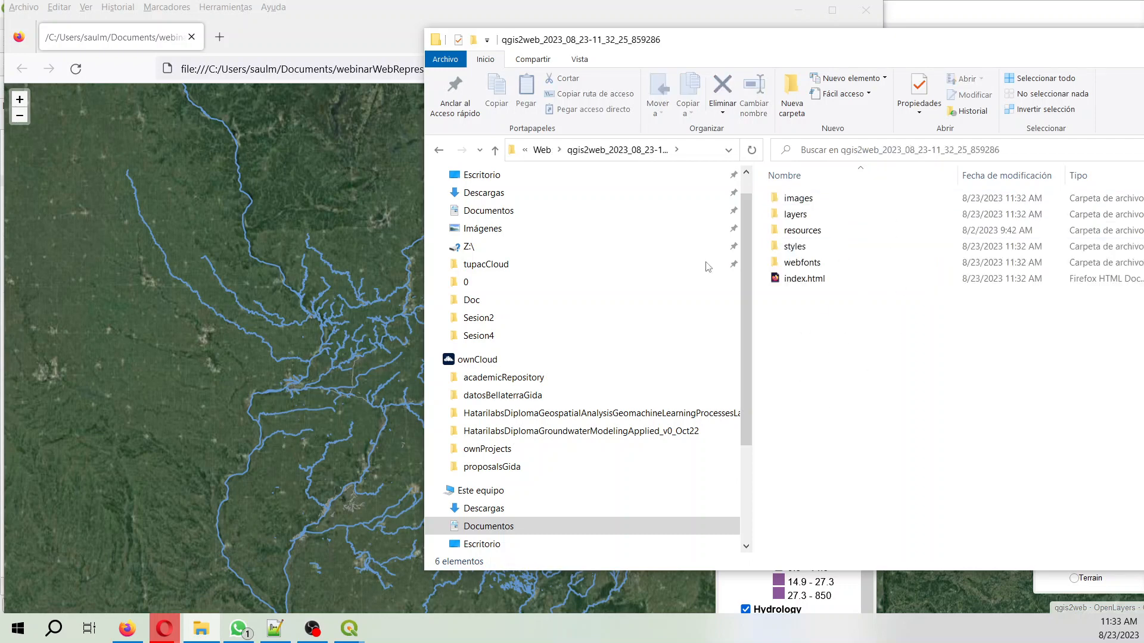
pyautogui.click(438, 151)
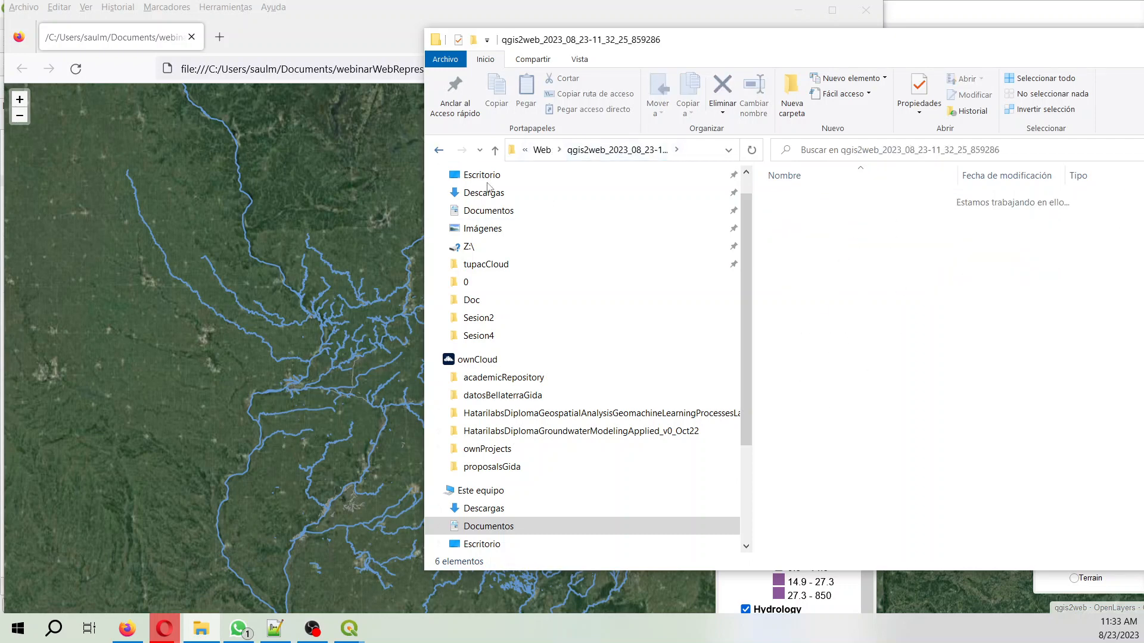
# Step: Delete the older qgis2web_2023_08_07 and qgis2web_2023_08_15 export folders
pyautogui.click(827, 202)
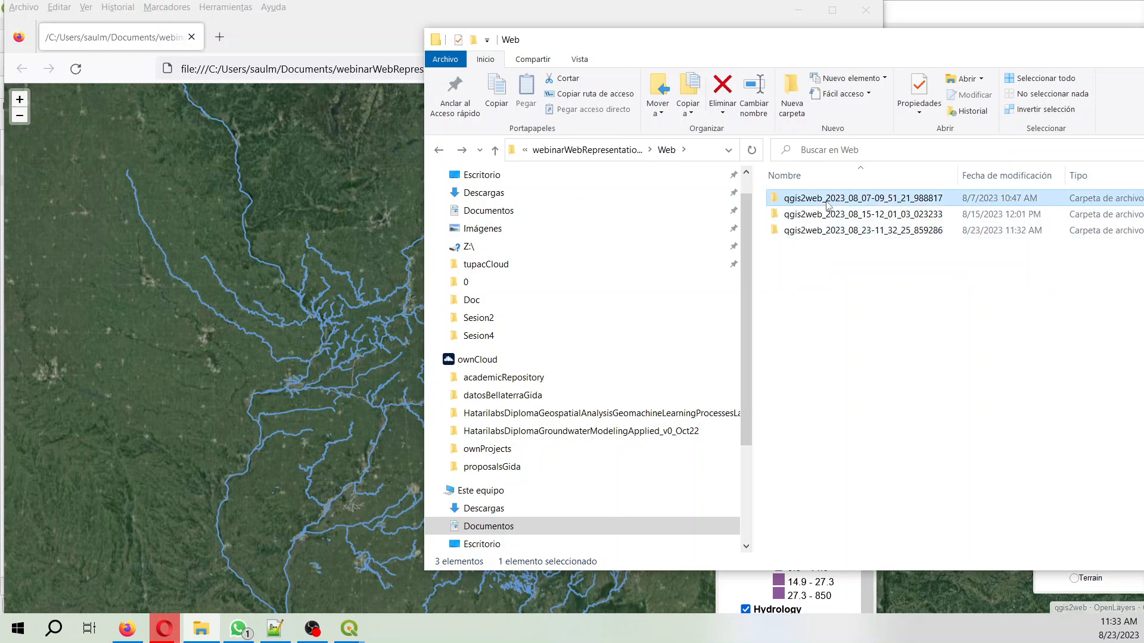
pyautogui.hotkey('shift', 'Down')
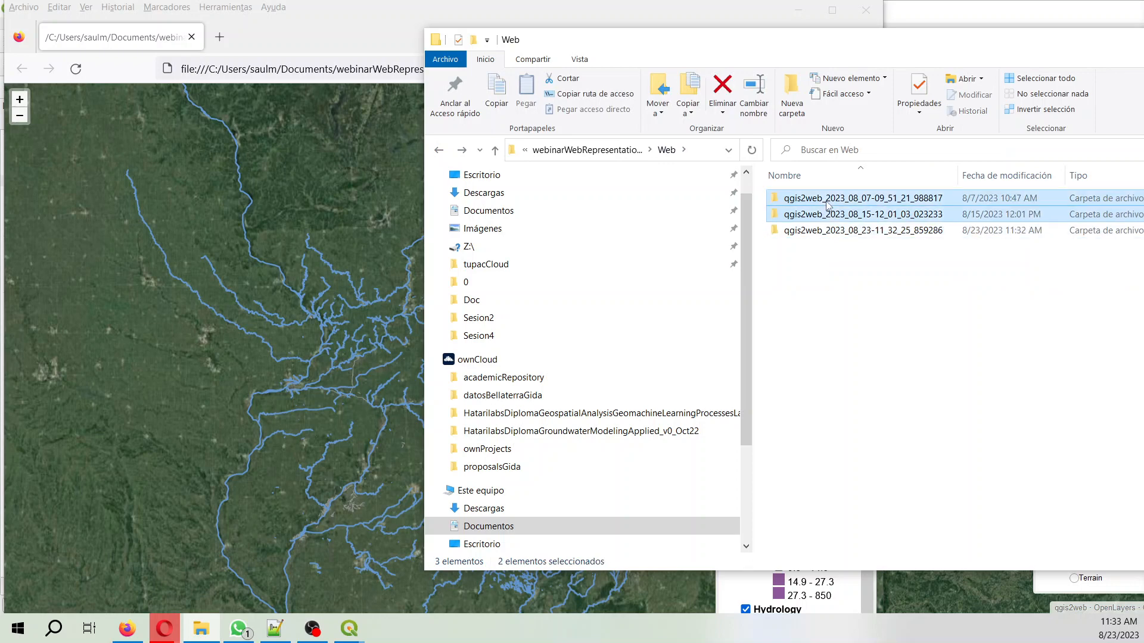
pyautogui.press('Delete')
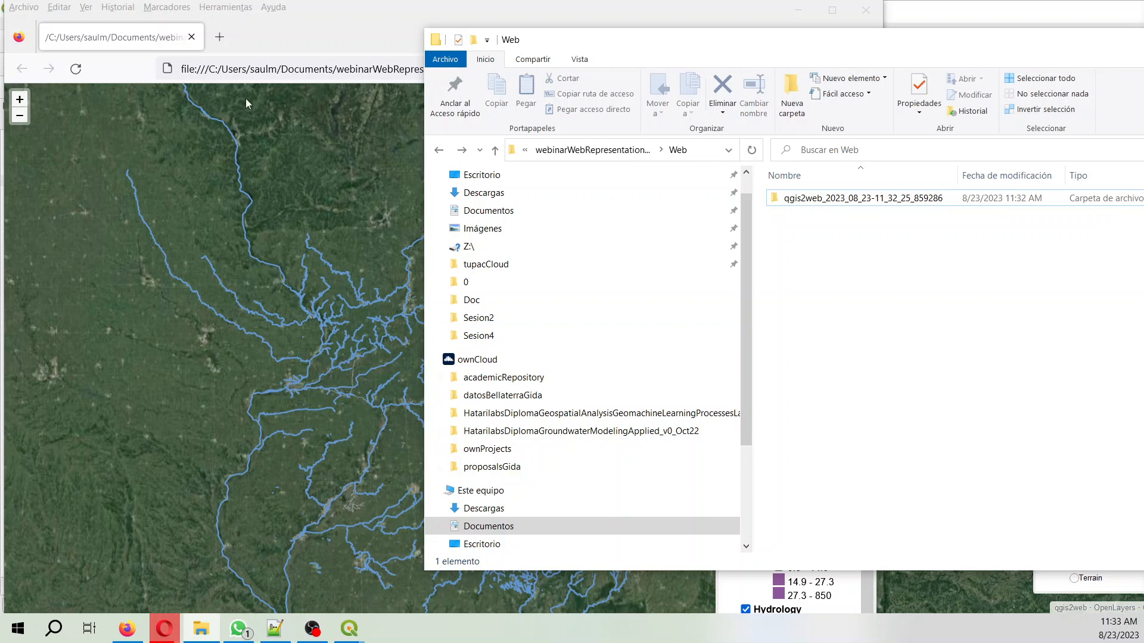
pyautogui.click(805, 11)
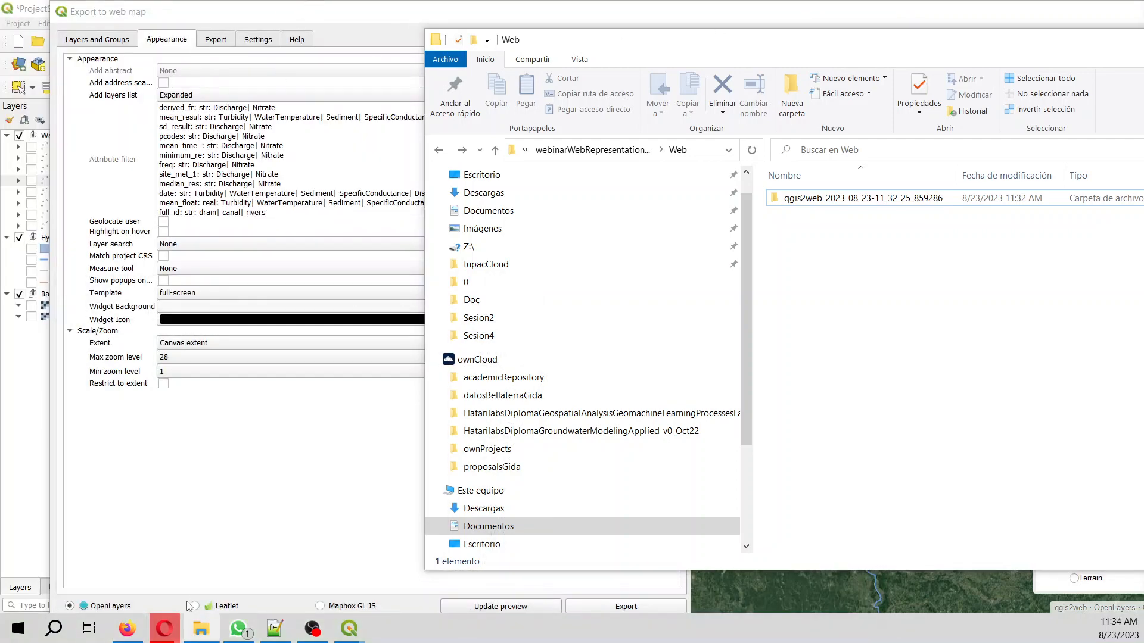
# Step: Open github.com in a new Firefox tab beside the local web-map tab
pyautogui.click(118, 636)
pyautogui.click(227, 40)
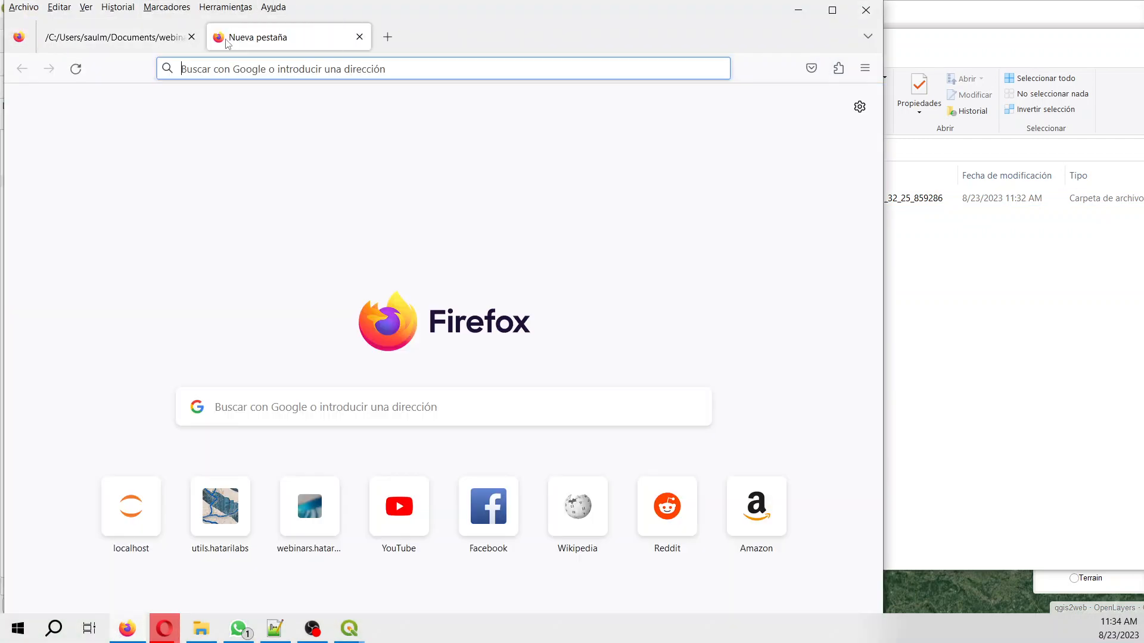
pyautogui.write('gitnu')
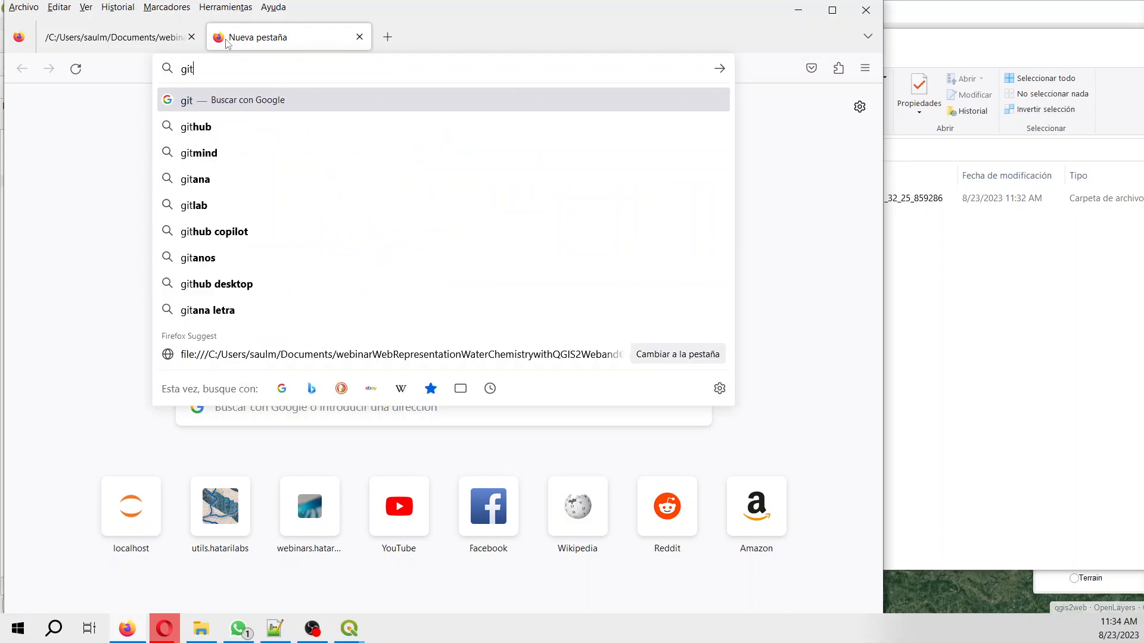
pyautogui.press('BackSpace')
pyautogui.press('BackSpace')
pyautogui.write('hun')
pyautogui.press('BackSpace')
pyautogui.write('b.com')
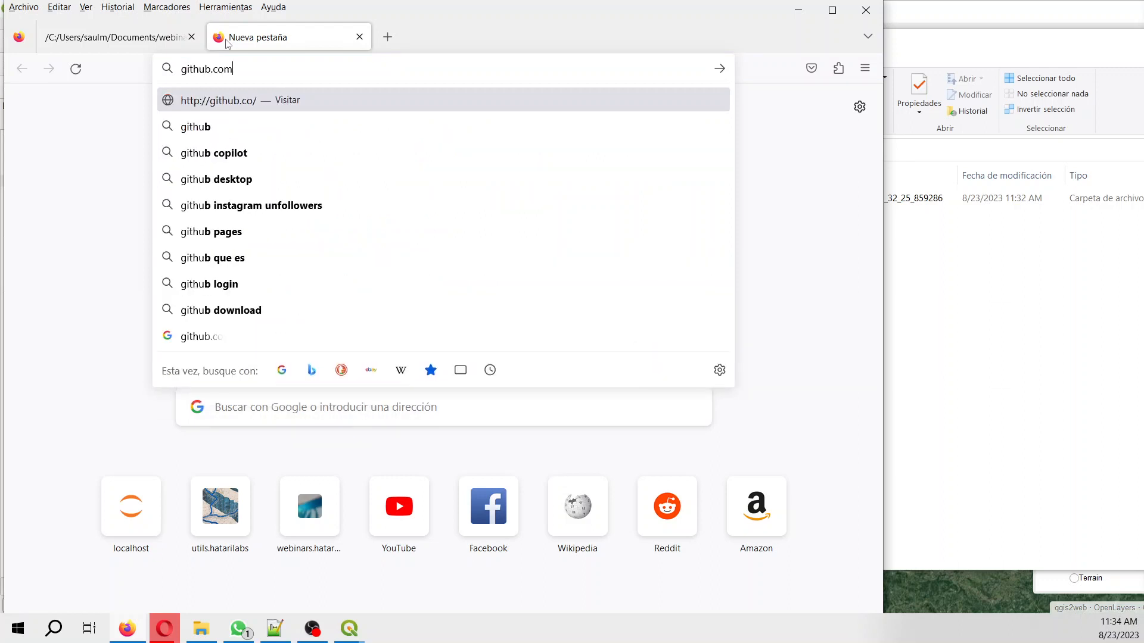
pyautogui.press('Return')
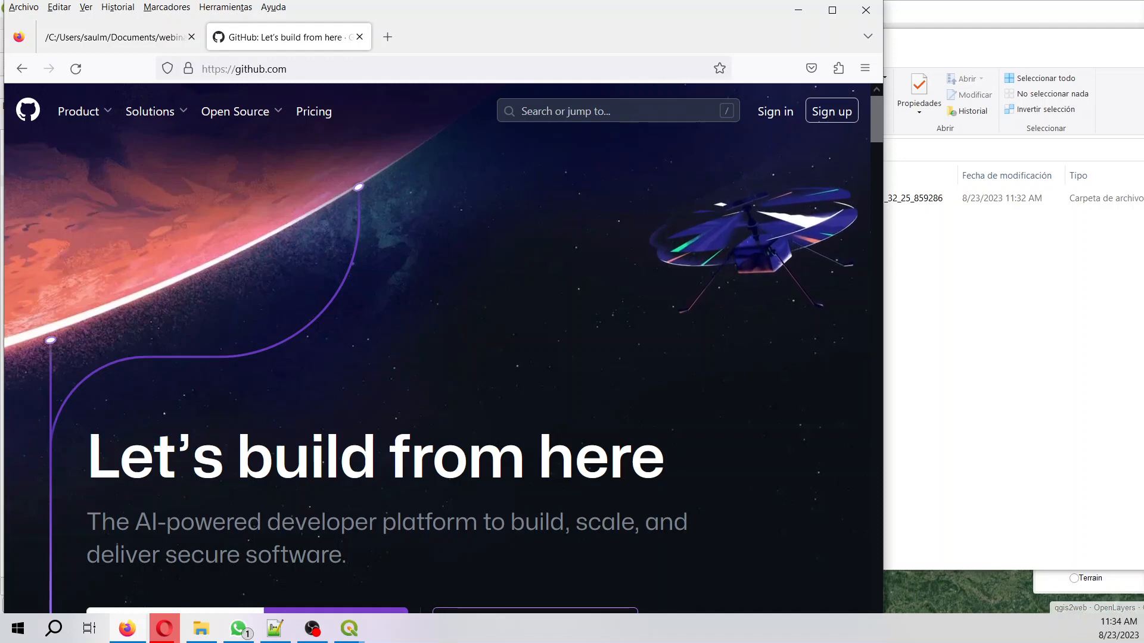
# Step: Launch Anaconda Prompt from Windows search and move the Notepad++ window out of the way
pyautogui.click(70, 637)
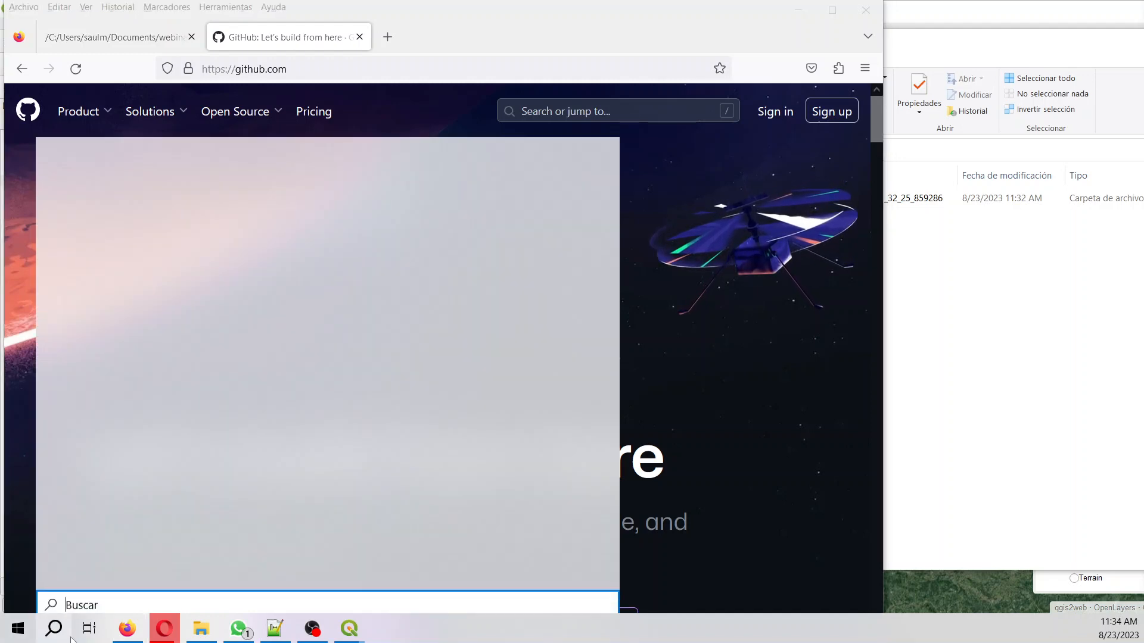
pyautogui.write('ana')
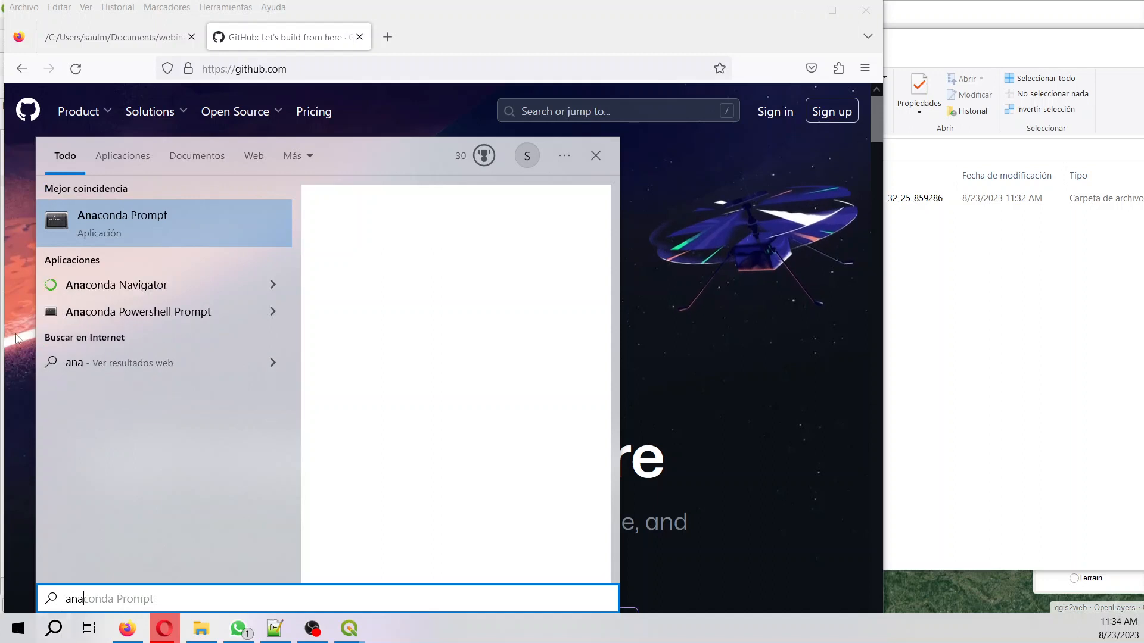
pyautogui.click(892, 276)
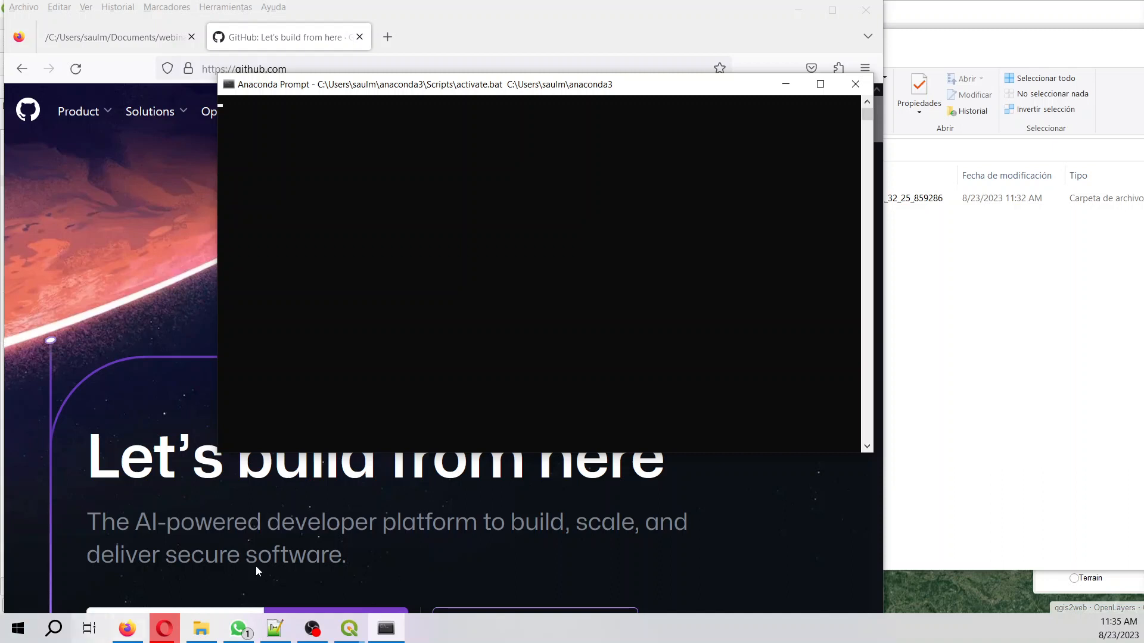
pyautogui.click(278, 637)
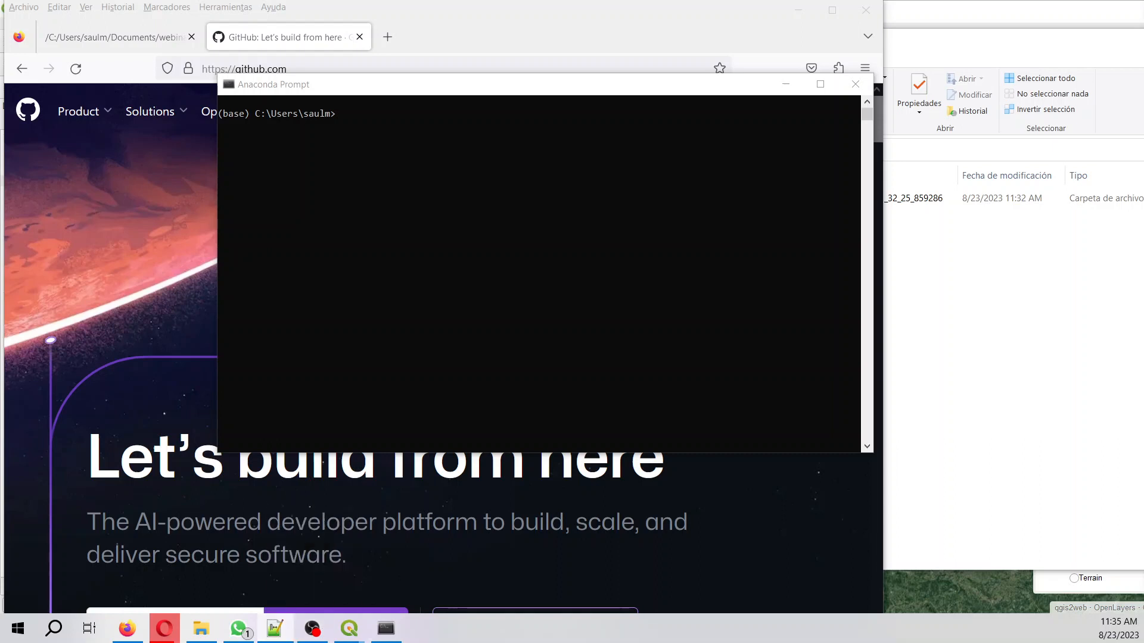
pyautogui.moveTo(1143, 310); pyautogui.dragTo(1143, 209)
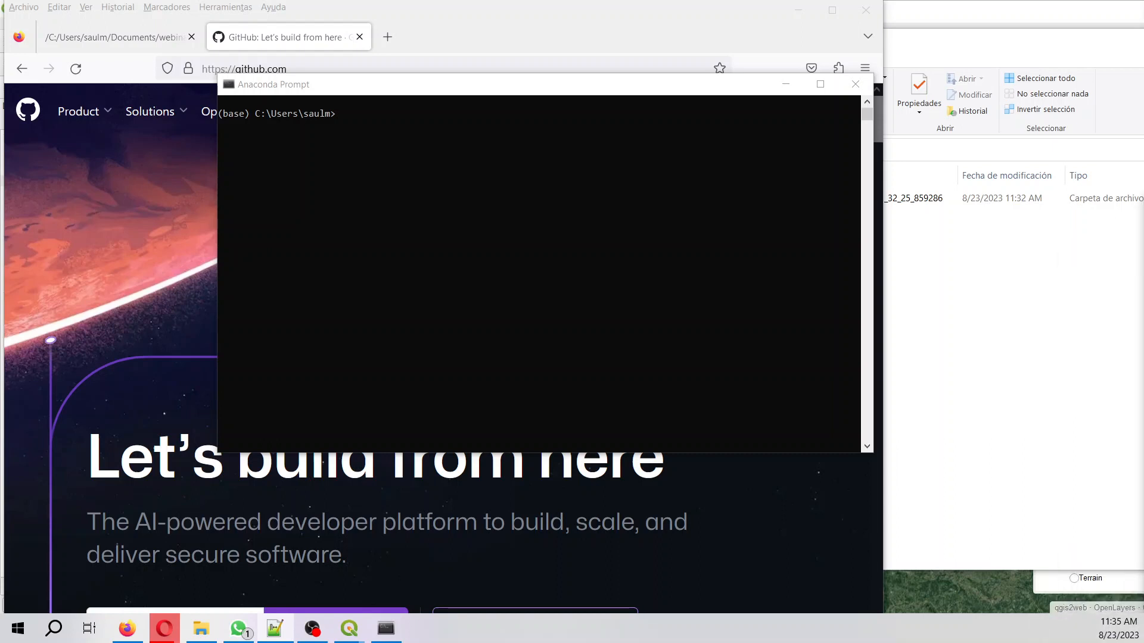
pyautogui.click(379, 132)
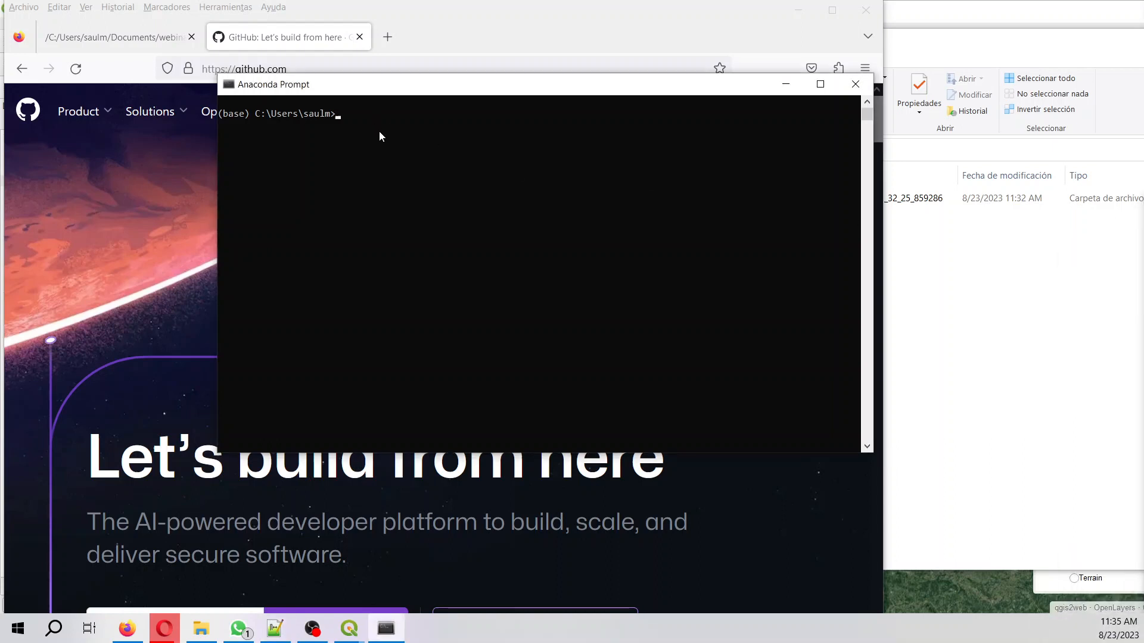
# Step: Run 'conda install git' in the Anaconda Prompt base environment
pyautogui.write('conda install git')
pyautogui.keyDown('ctrl'); pyautogui.scroll(3, 428, 255); pyautogui.keyUp('ctrl')
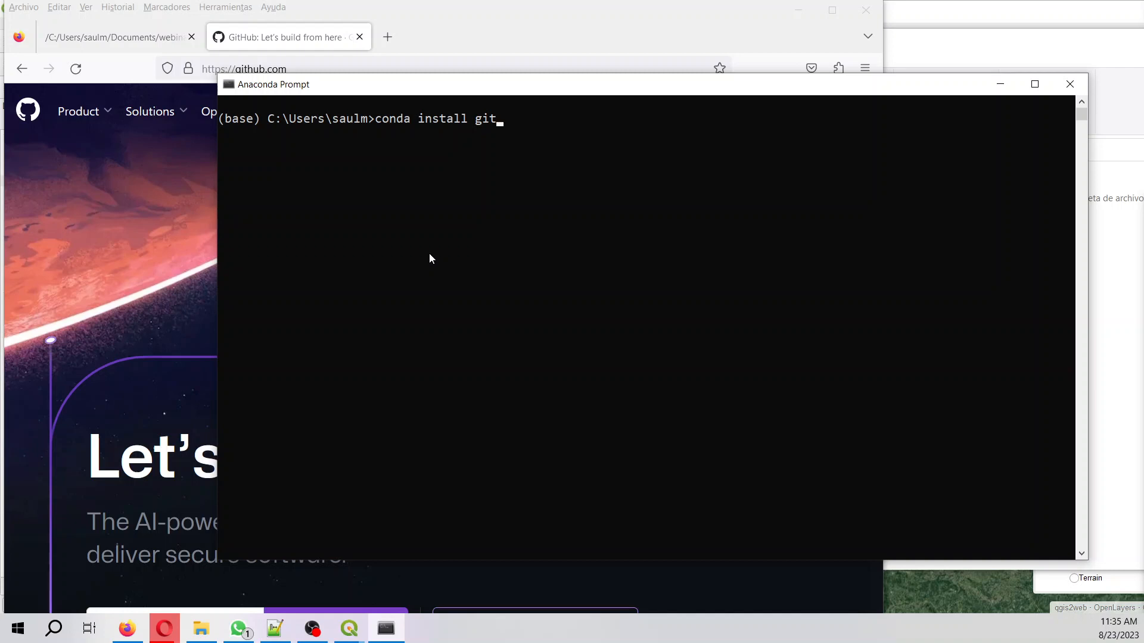
pyautogui.click(46, 630)
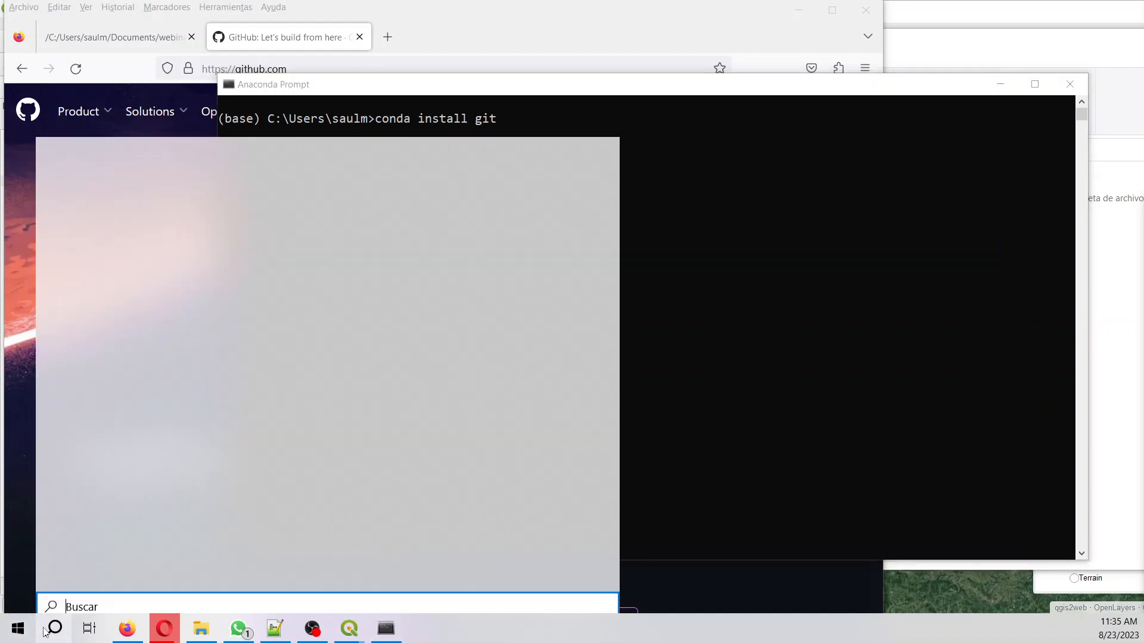
pyautogui.write('giy')
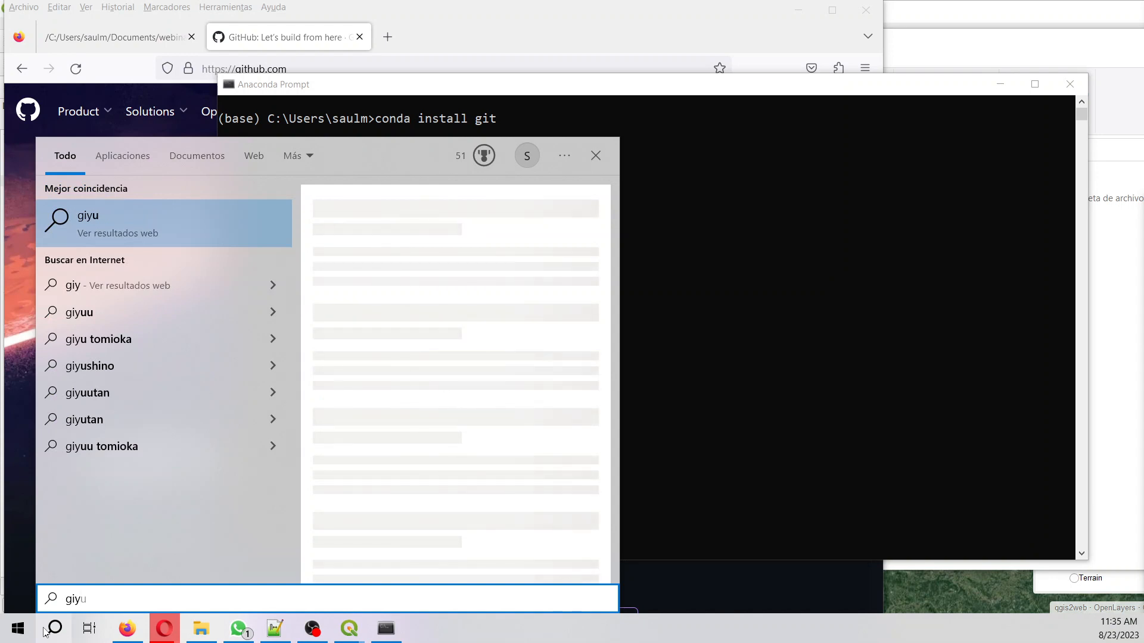
pyautogui.press('BackSpace')
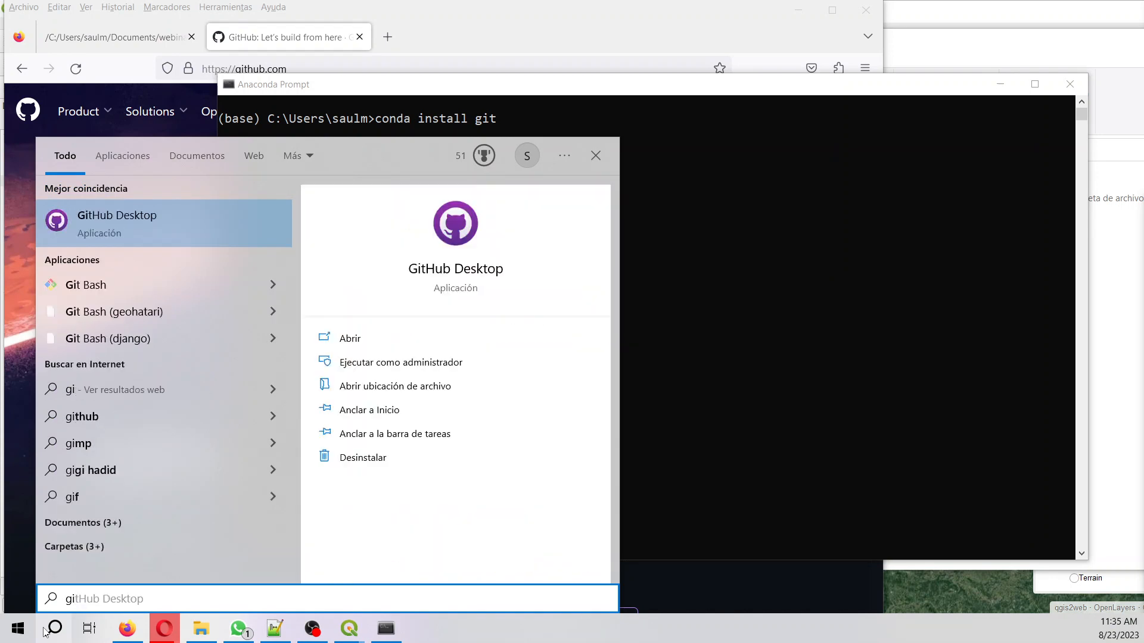
pyautogui.click(775, 206)
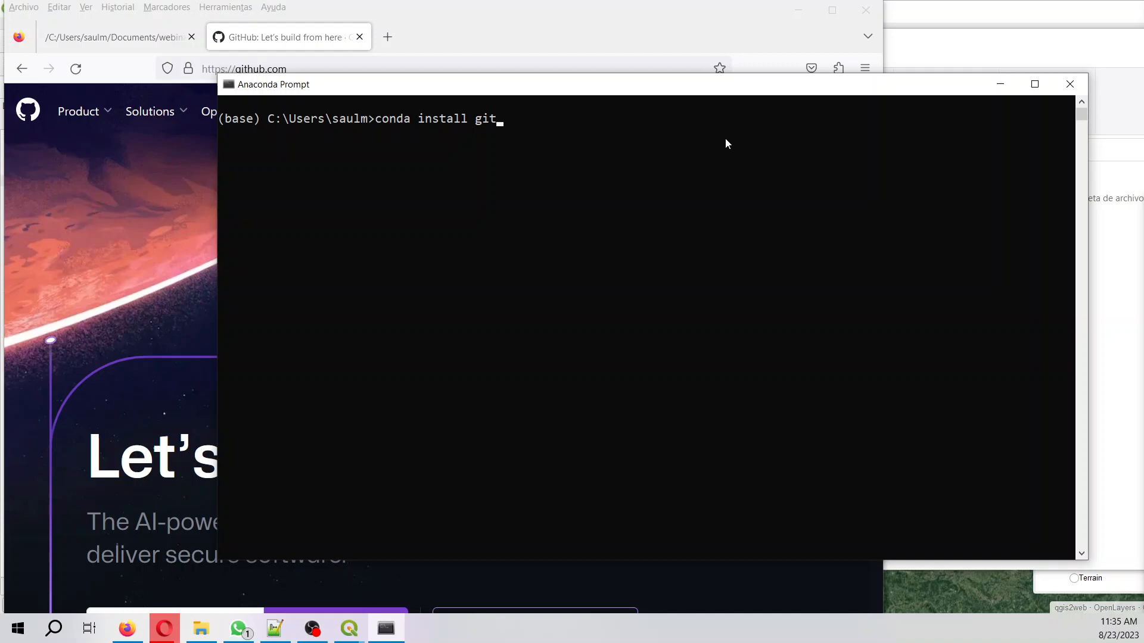
pyautogui.press('Return')
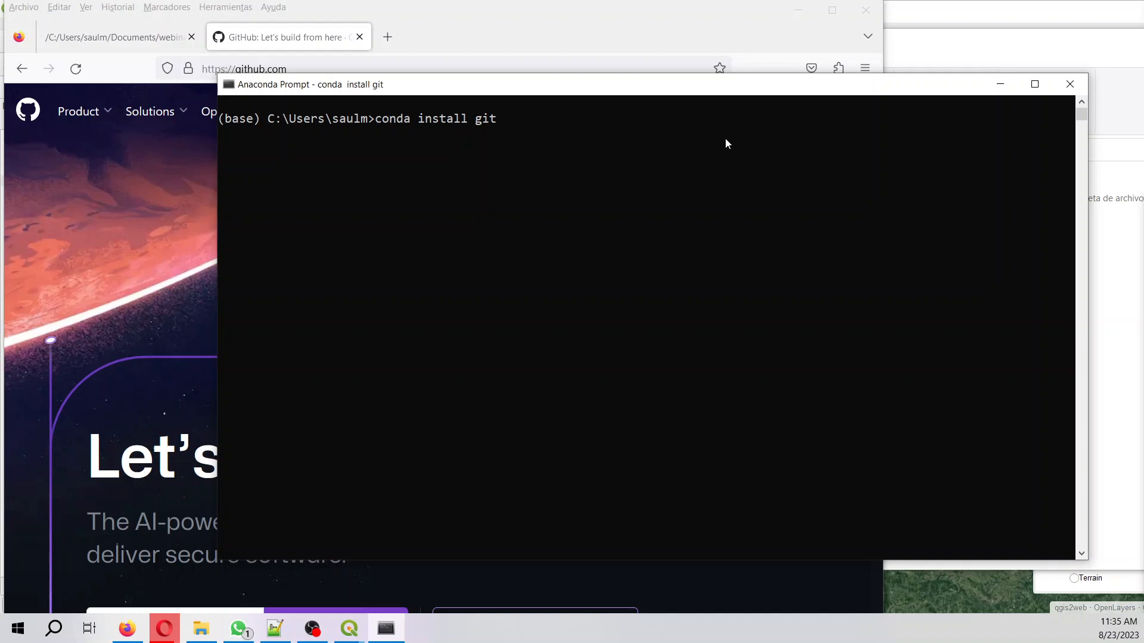
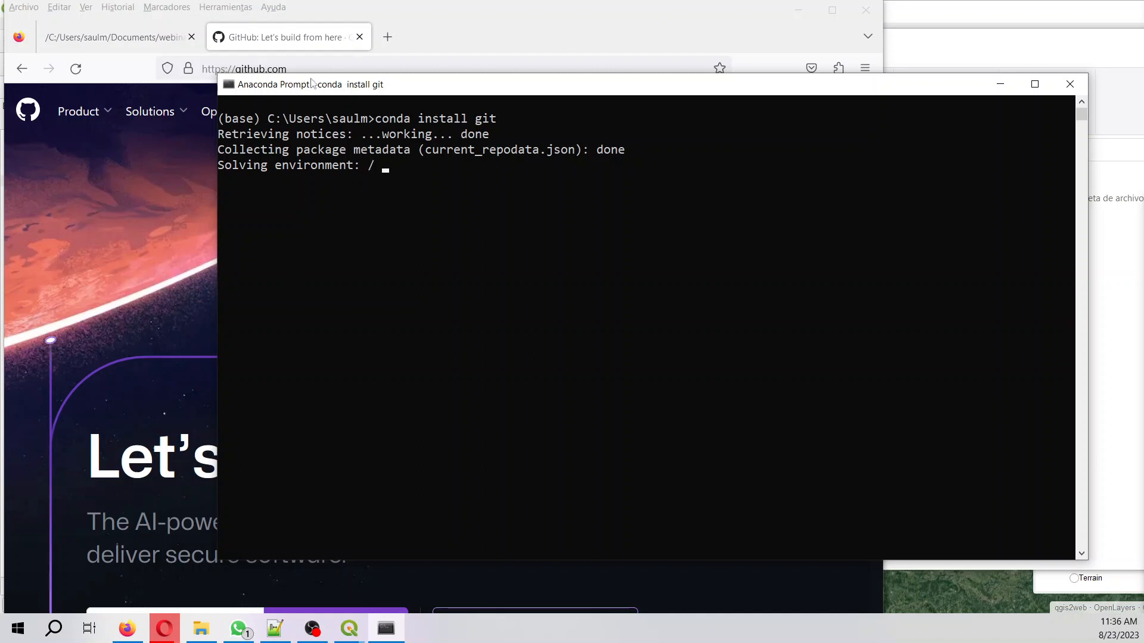
# Step: Bring the Firefox window with github.com to the front while git keeps installing
pyautogui.click(256, 69)
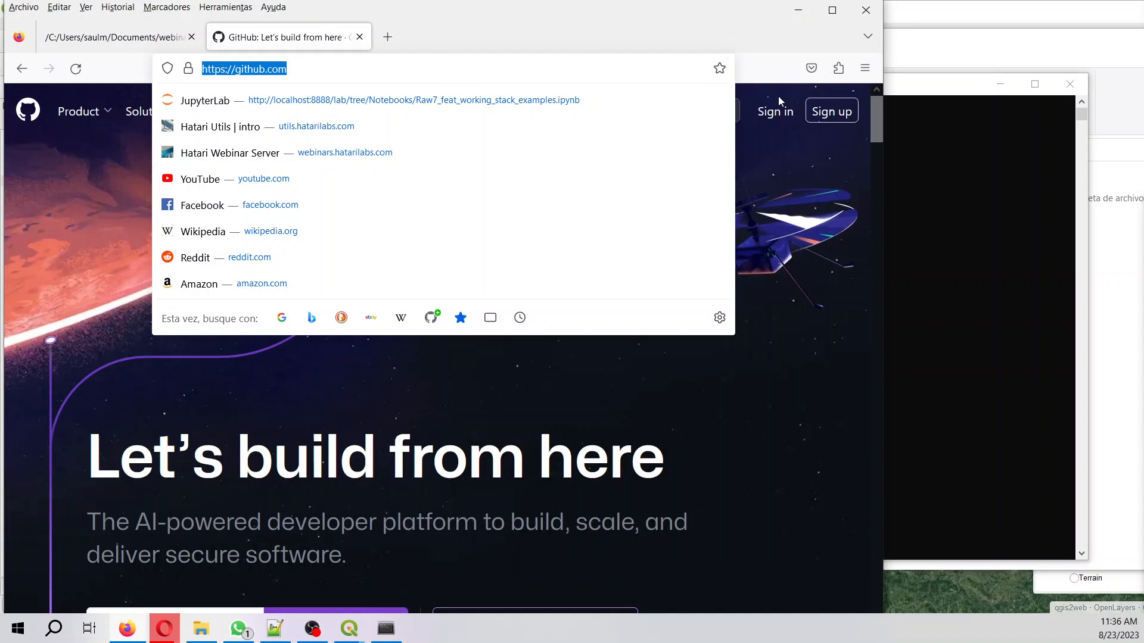
# Step: Open GitHub's Join GitHub sign-up page in a maximized Firefox window
pyautogui.click(817, 357)
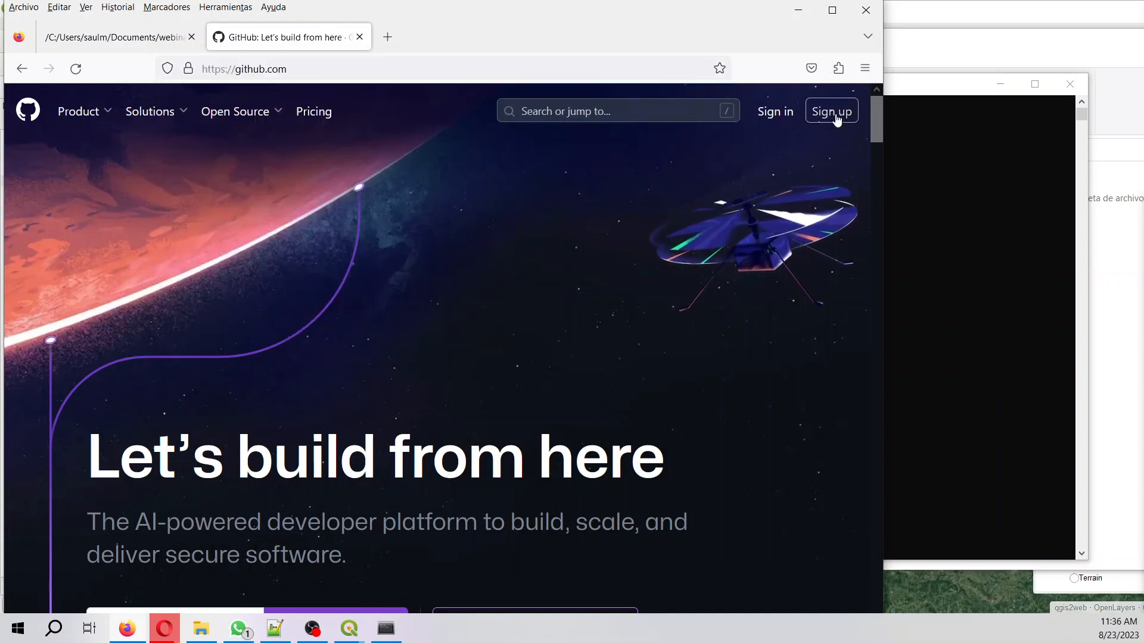
pyautogui.click(837, 116)
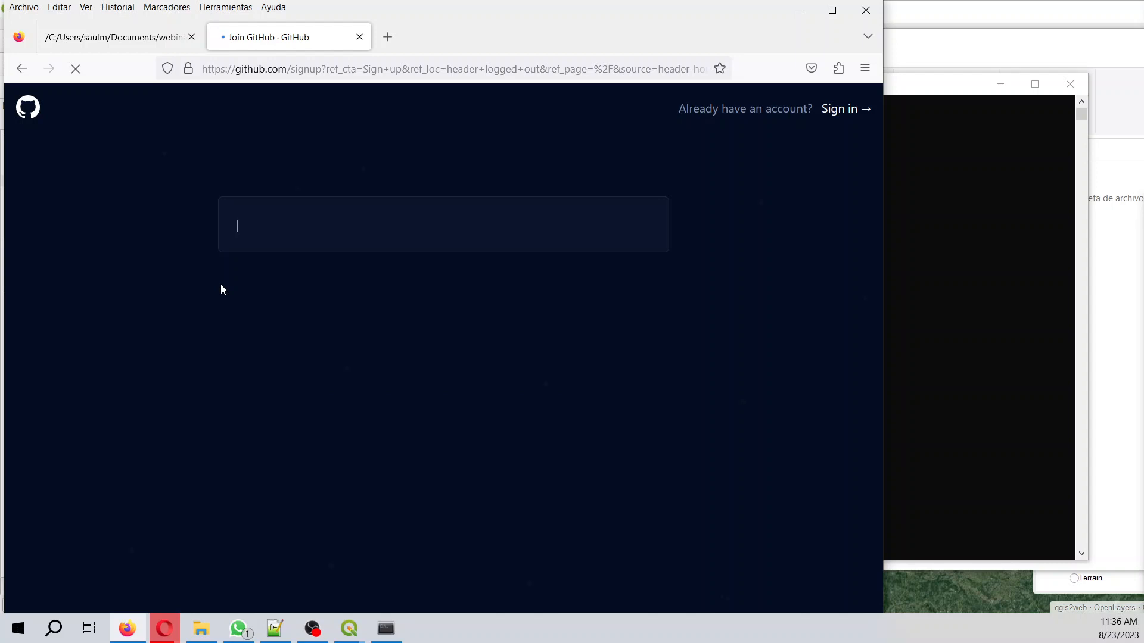
pyautogui.press('super+Up')
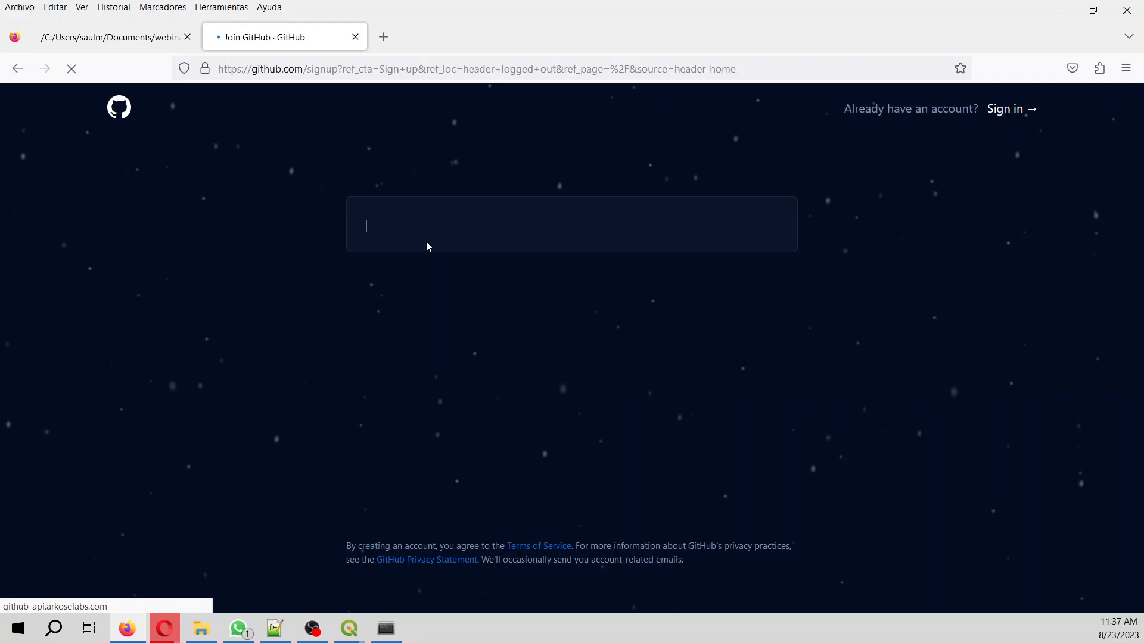
pyautogui.hotkey('alt', 'Left')
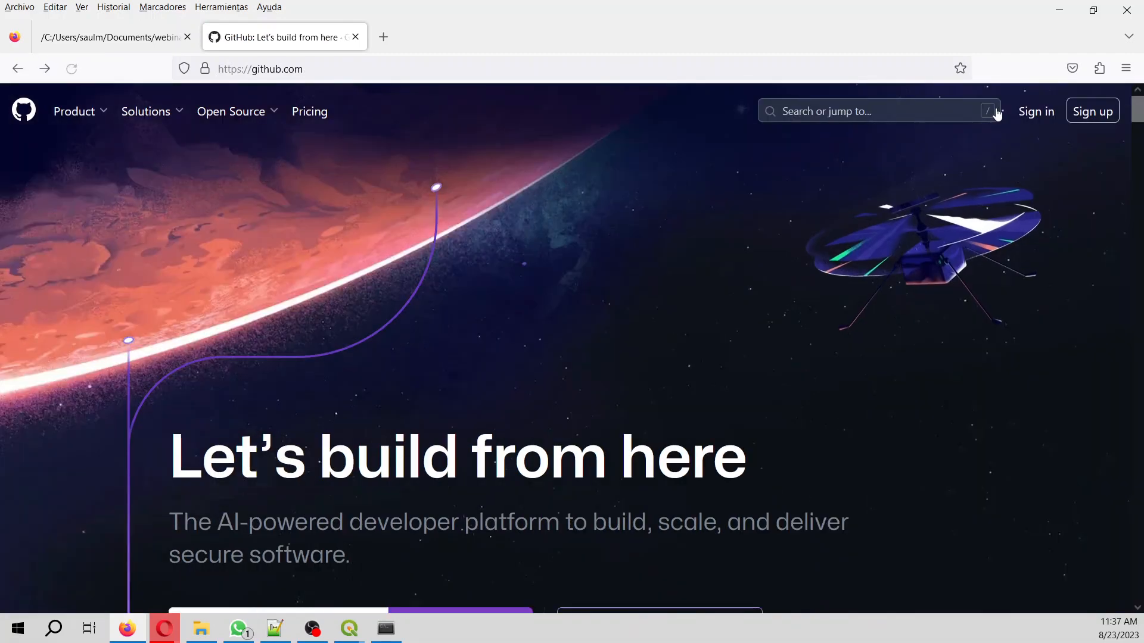
pyautogui.click(1109, 119)
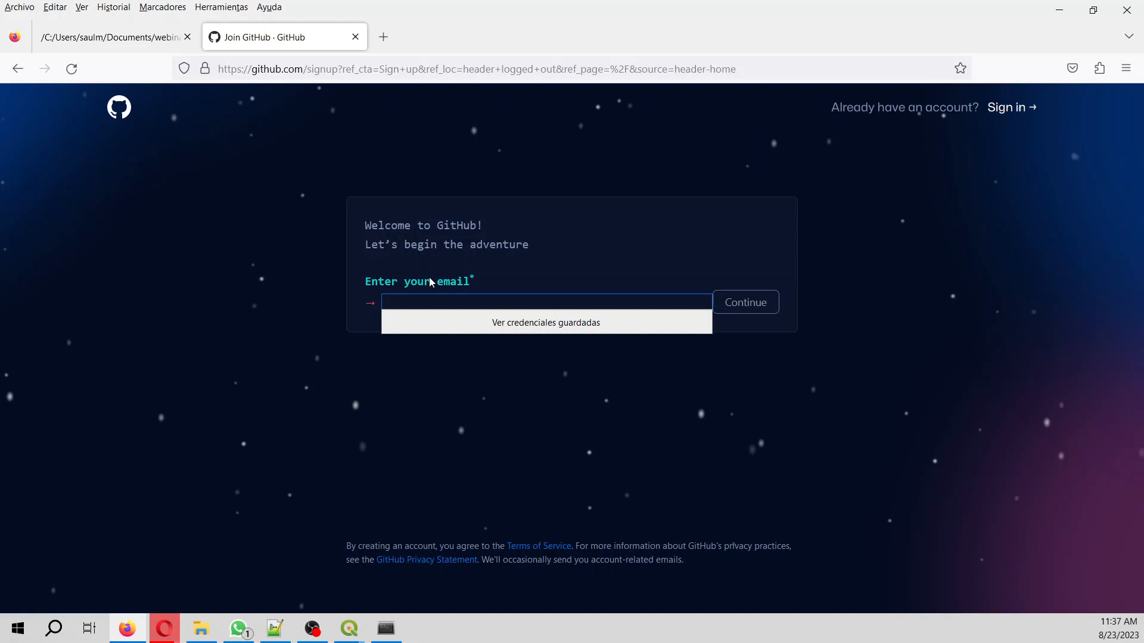
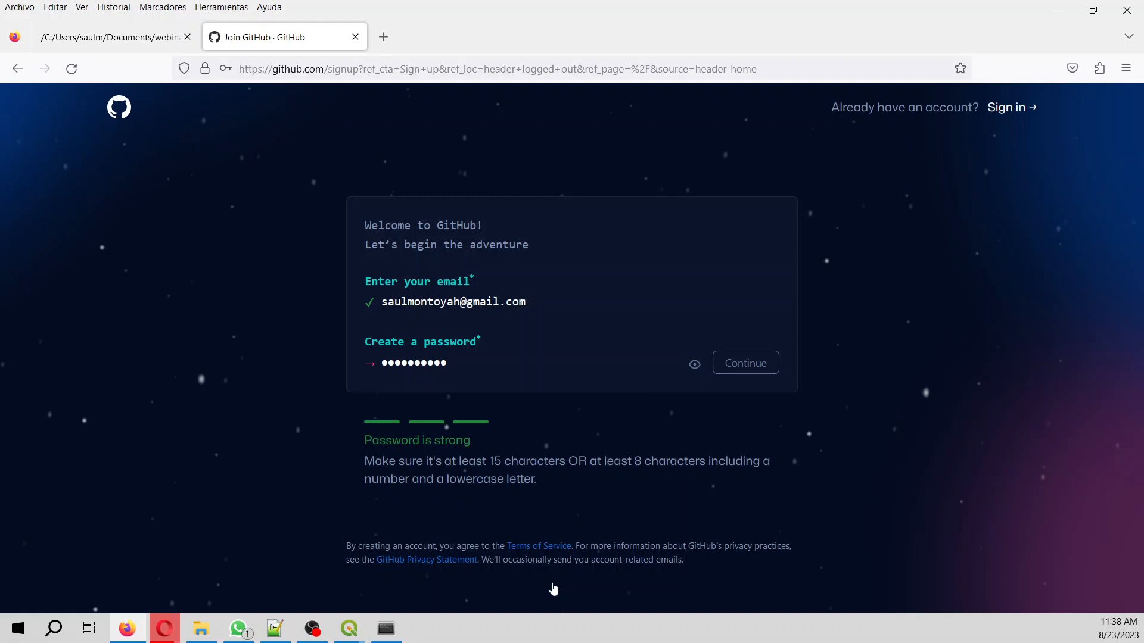
# Step: Enter the sign-up email, a password and an available username on the GitHub form
pyautogui.press('Return')
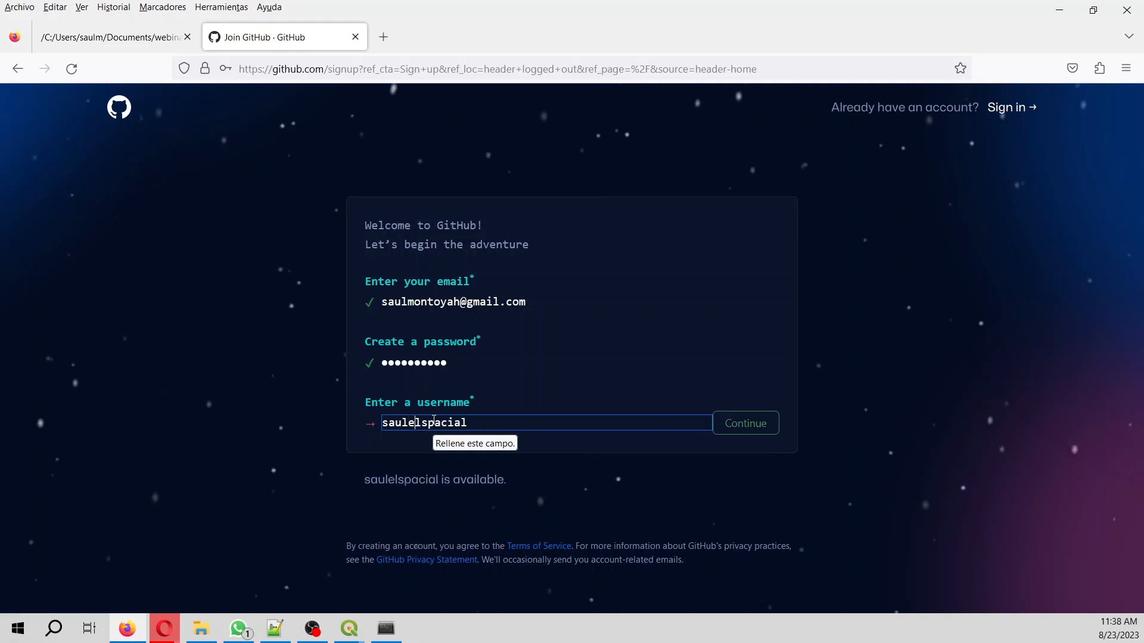
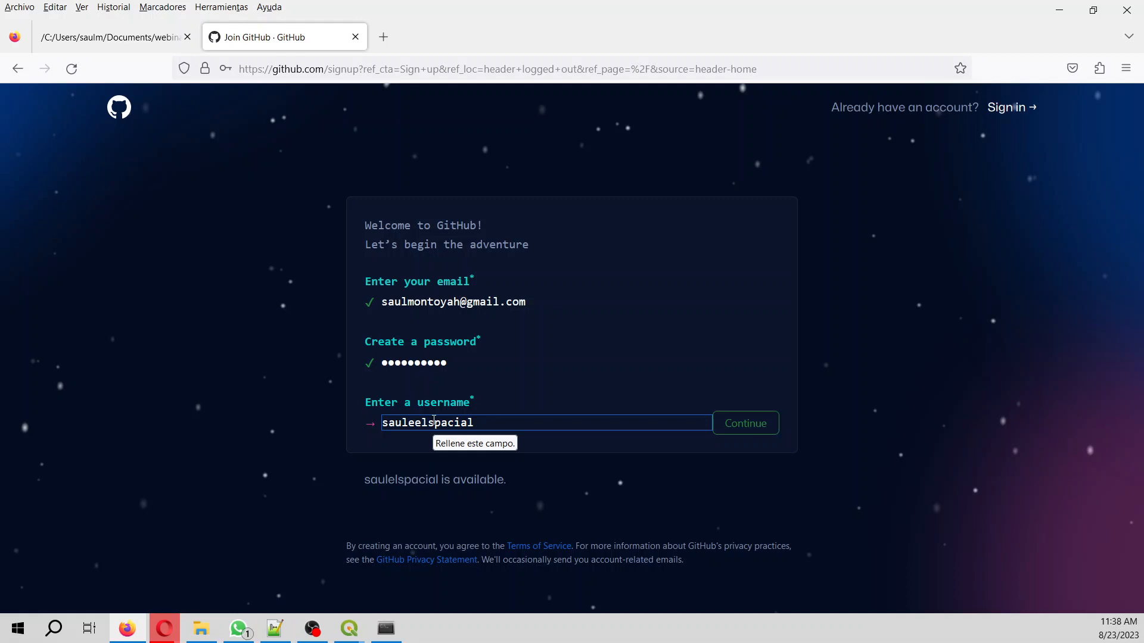
pyautogui.press('Return')
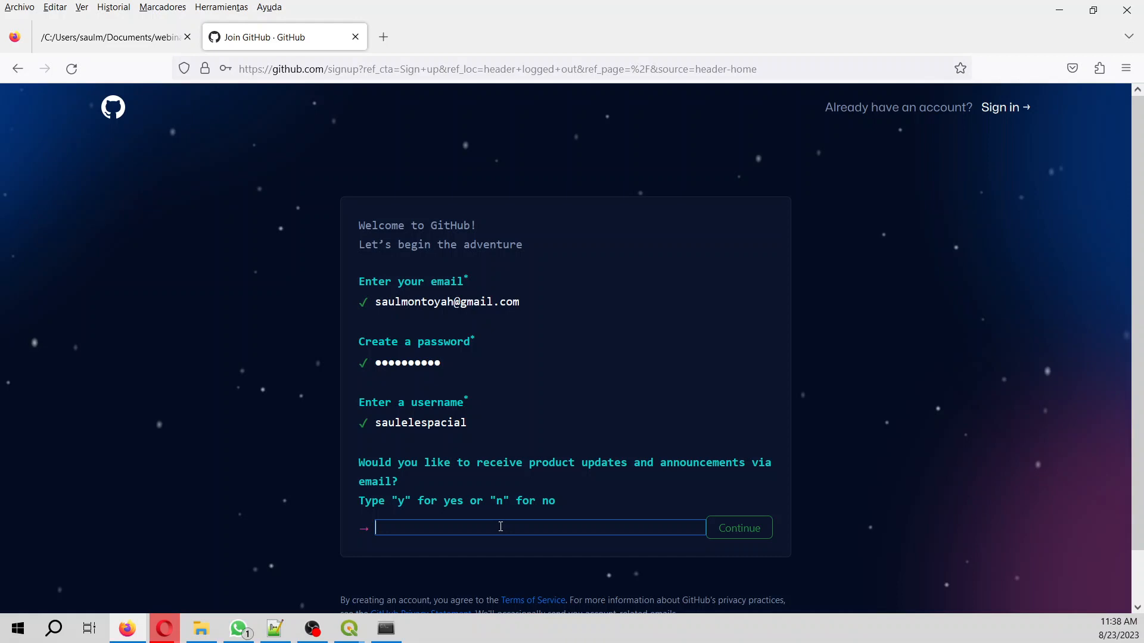
# Step: Answer 'n' to decline product update emails and scroll down to the verification puzzle
pyautogui.write('n')
pyautogui.press('Return')
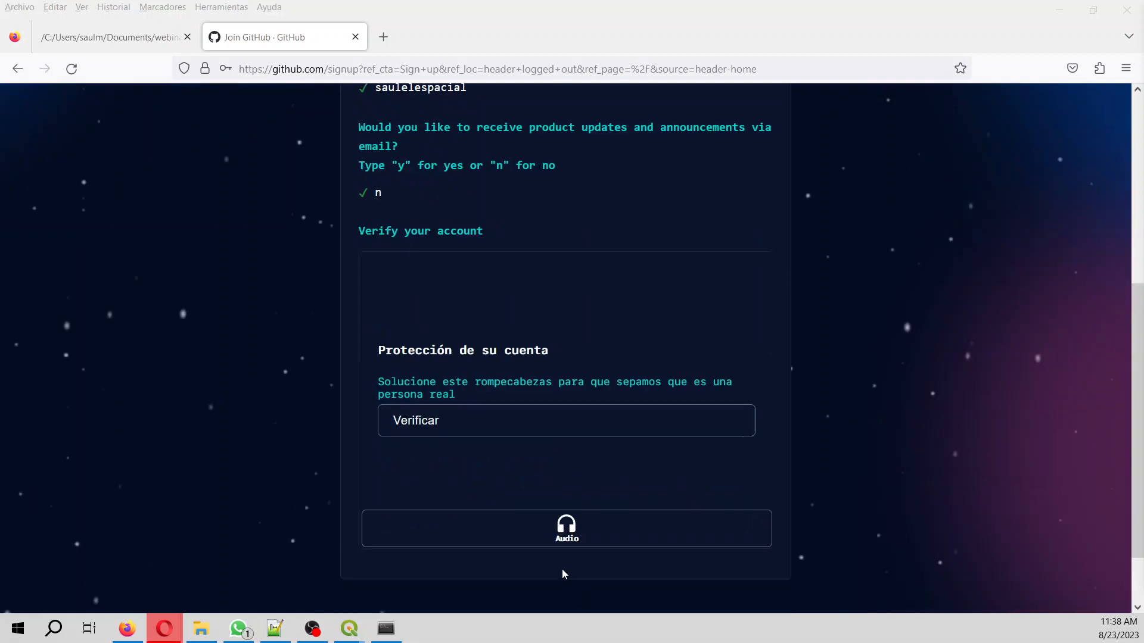
pyautogui.scroll(-1, 563, 570)
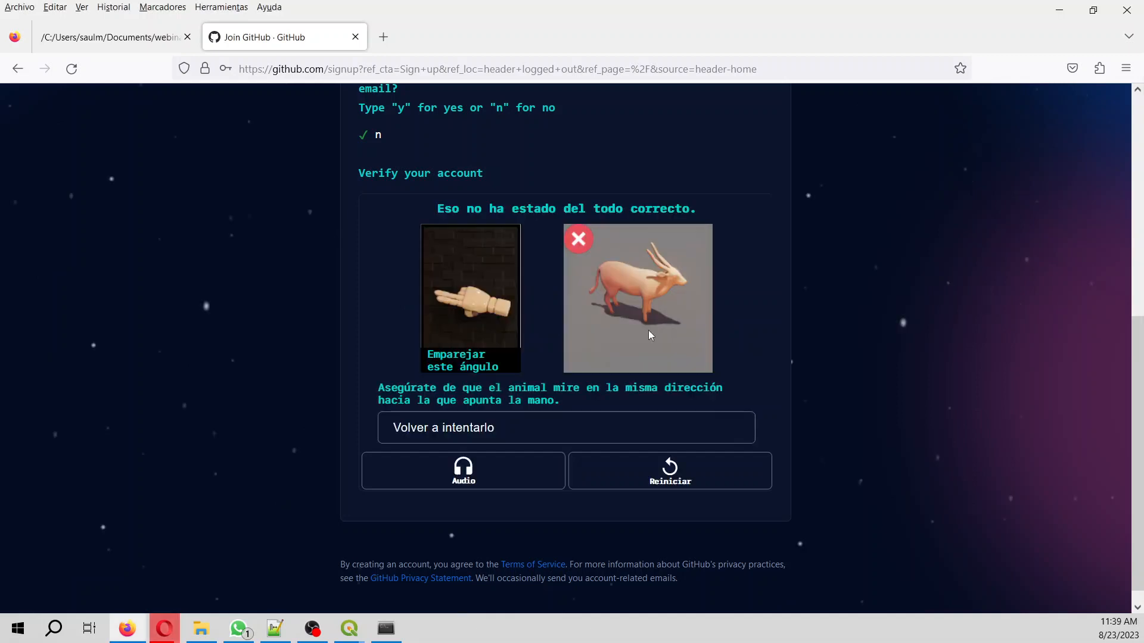
# Step: Retry the verification puzzle, rotating the animal three steps toward the hand, and submit
pyautogui.click(409, 445)
pyautogui.click(695, 359)
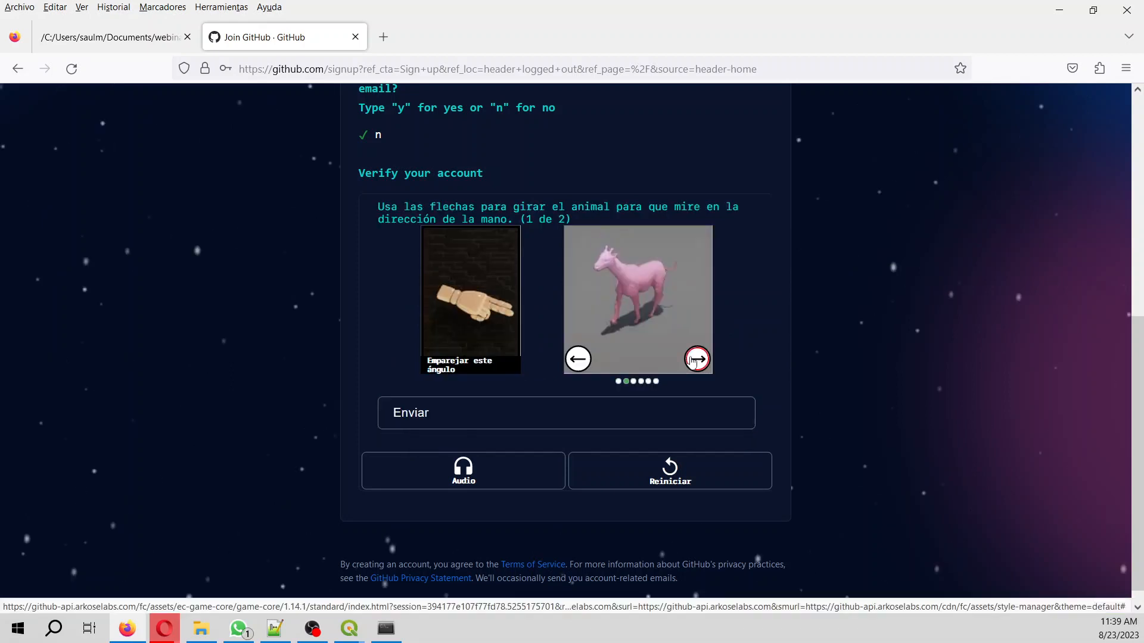
pyautogui.click(695, 359)
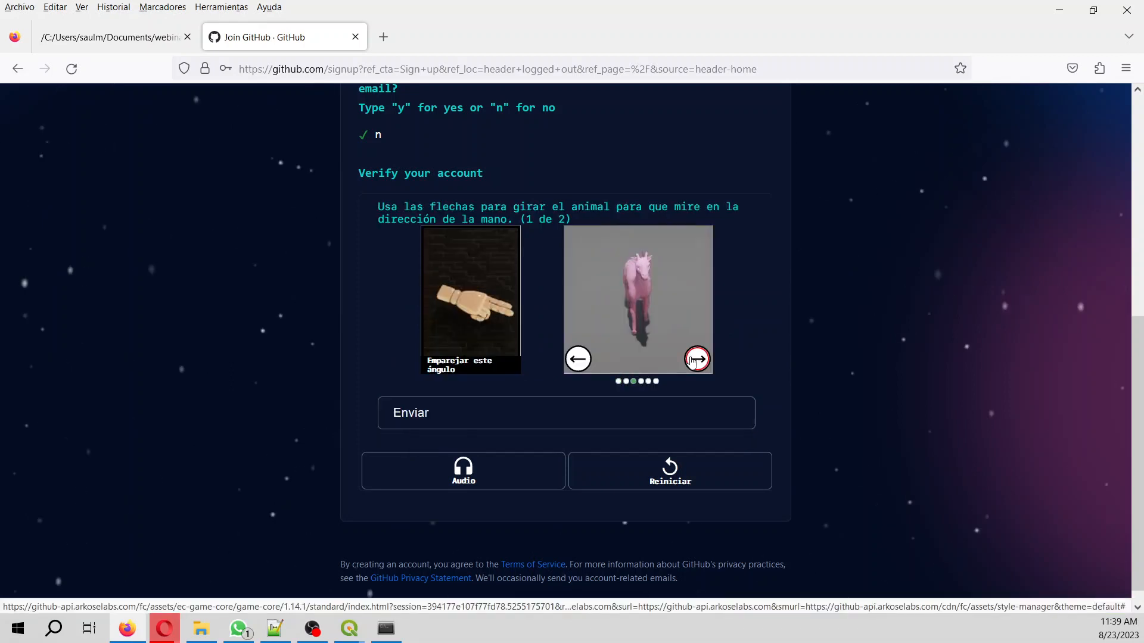
pyautogui.click(695, 360)
pyautogui.click(519, 427)
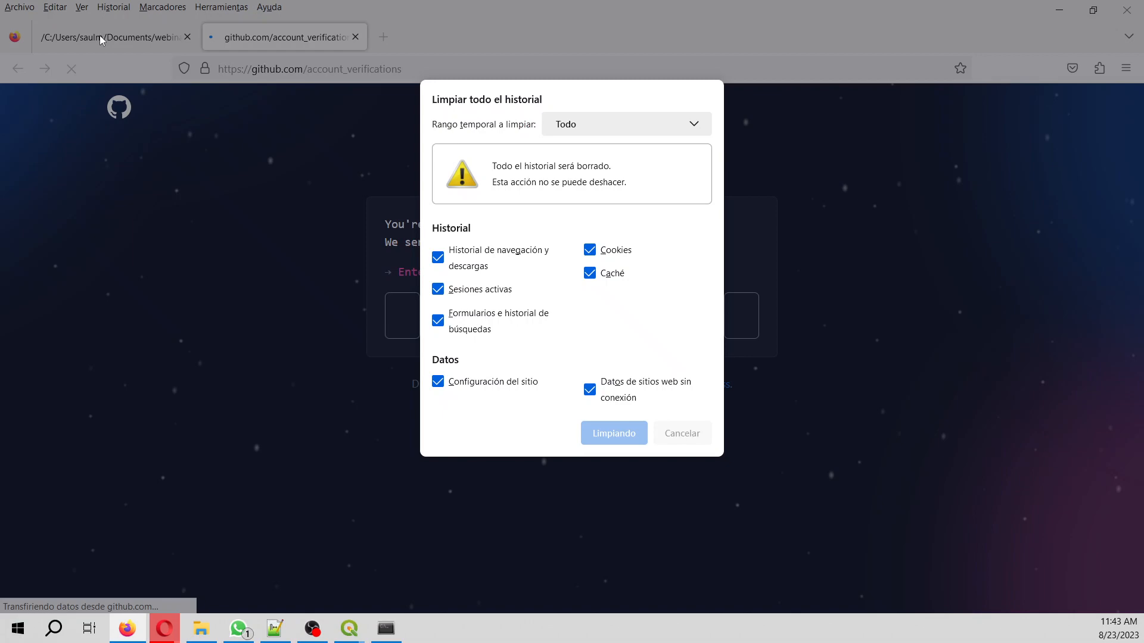
# Step: Check the exported water quality map in the first tab, then return to the GitHub tab
pyautogui.click(100, 40)
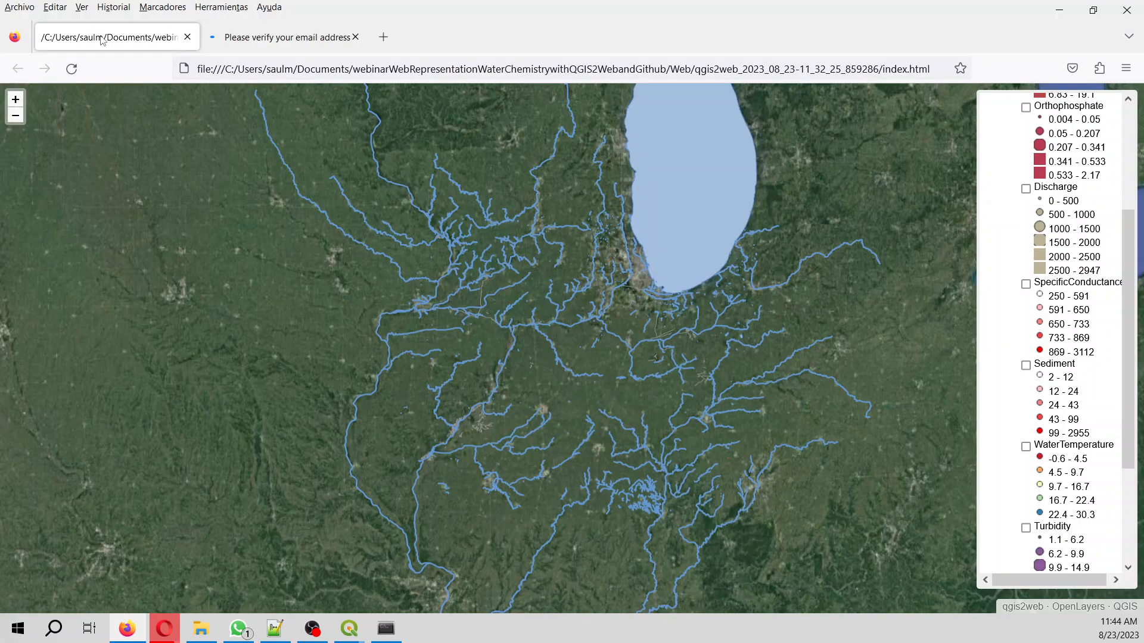
pyautogui.click(246, 39)
pyautogui.moveTo(356, 635)
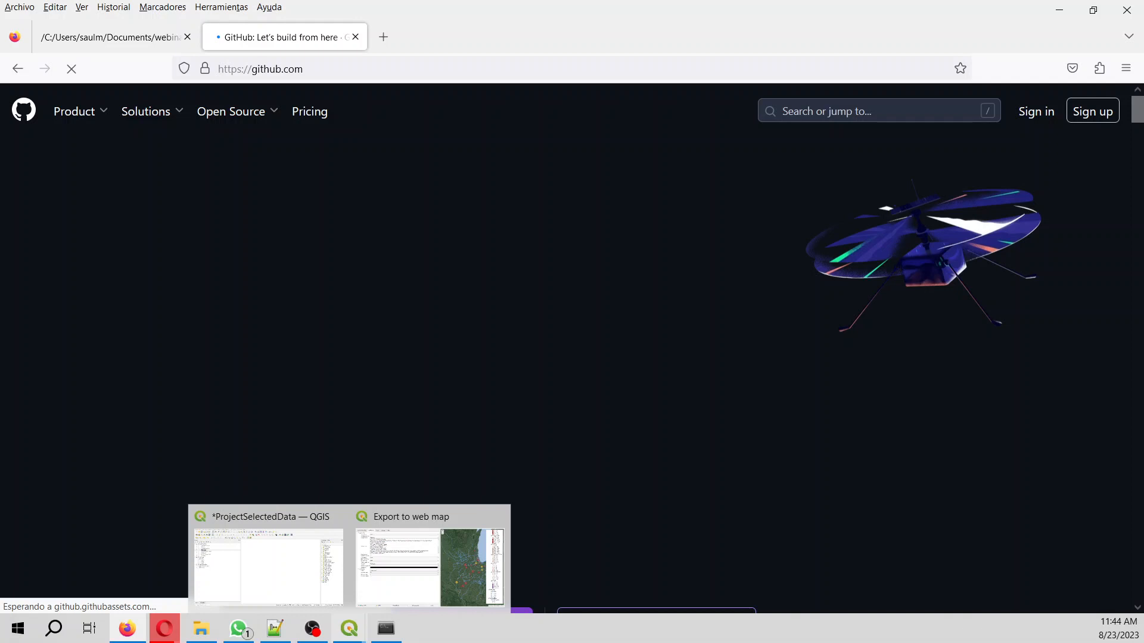
# Step: Sign in to GitHub with the account username and password
pyautogui.write('saulmontoya')
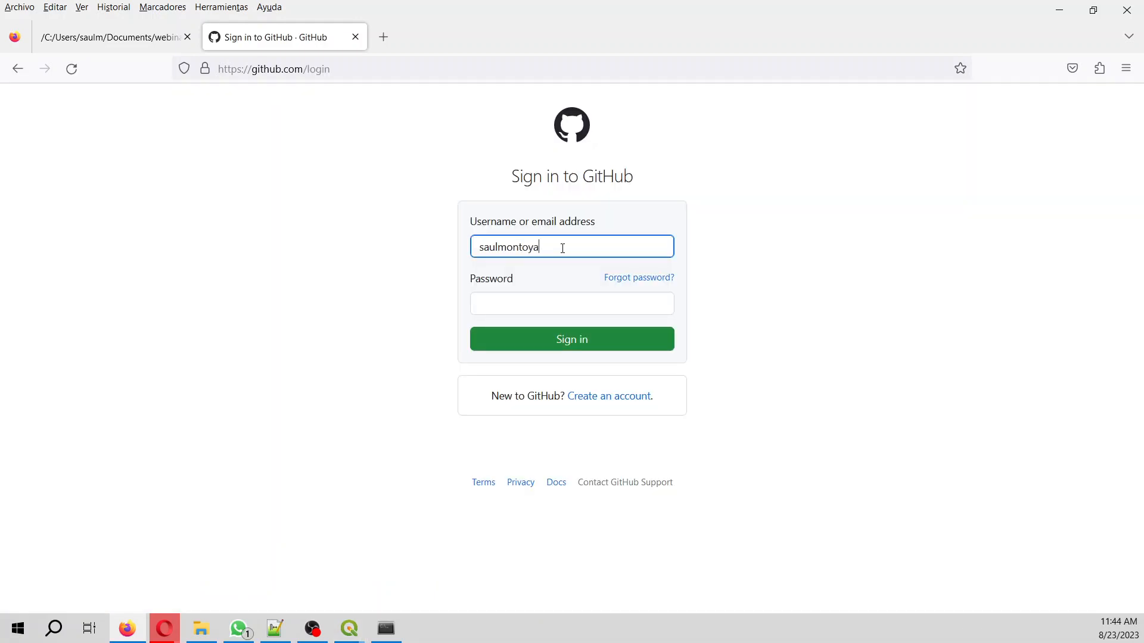
pyautogui.write('@')
pyautogui.press('BackSpace')
pyautogui.press('Tab')
pyautogui.write('*****')
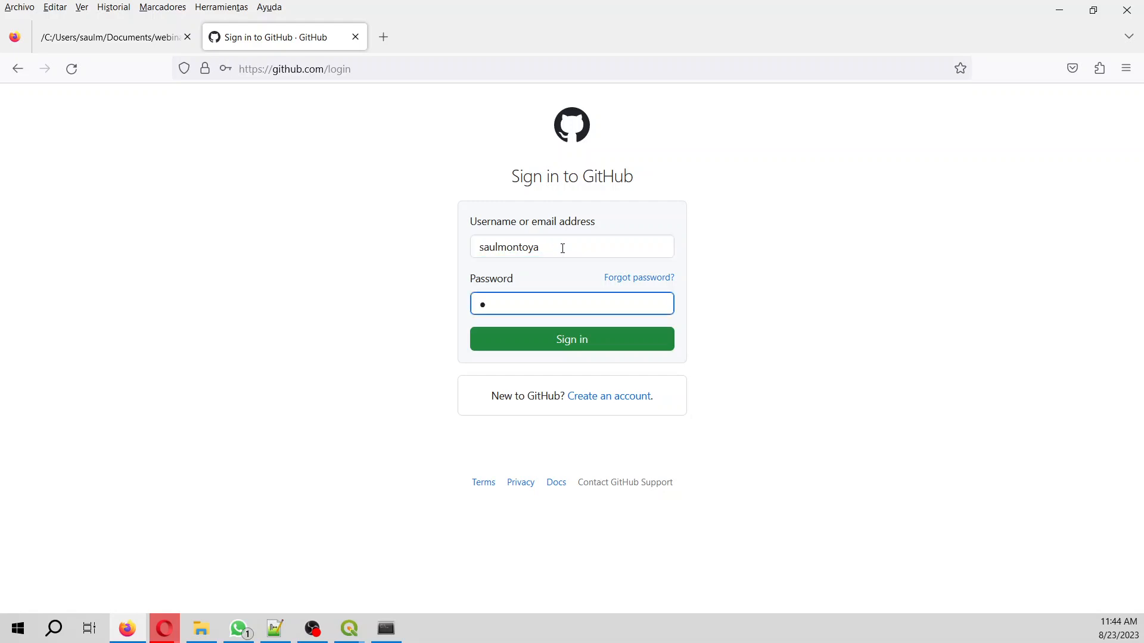
pyautogui.press('BackSpace')
pyautogui.press('BackSpace')
pyautogui.press('BackSpace')
pyautogui.press('BackSpace')
pyautogui.press('BackSpace')
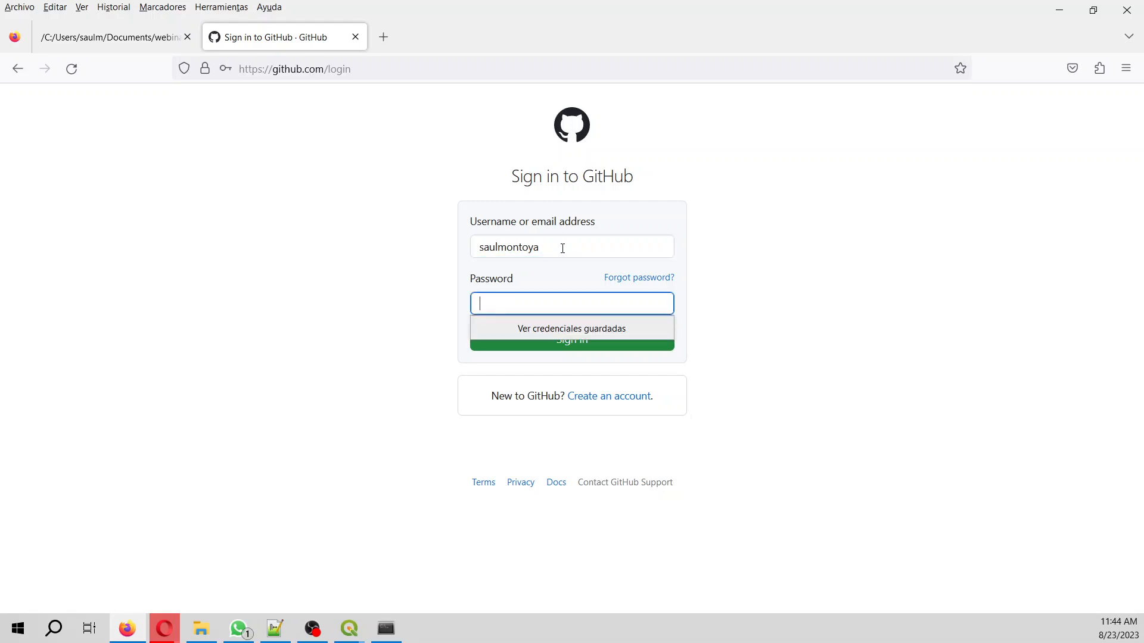
pyautogui.write('**********')
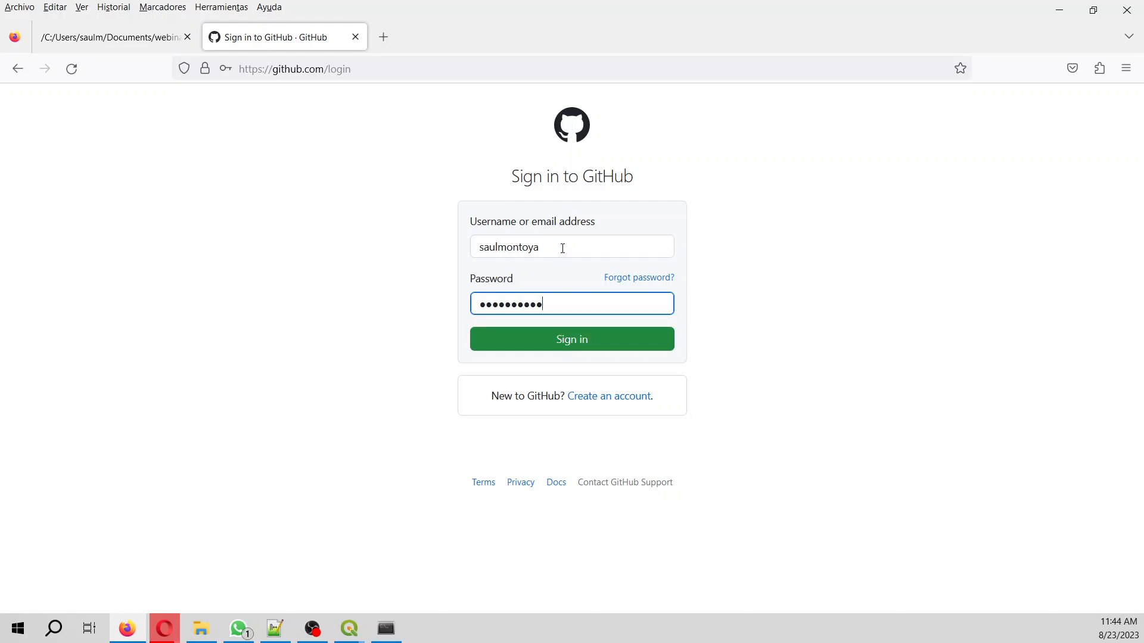
pyautogui.press('Return')
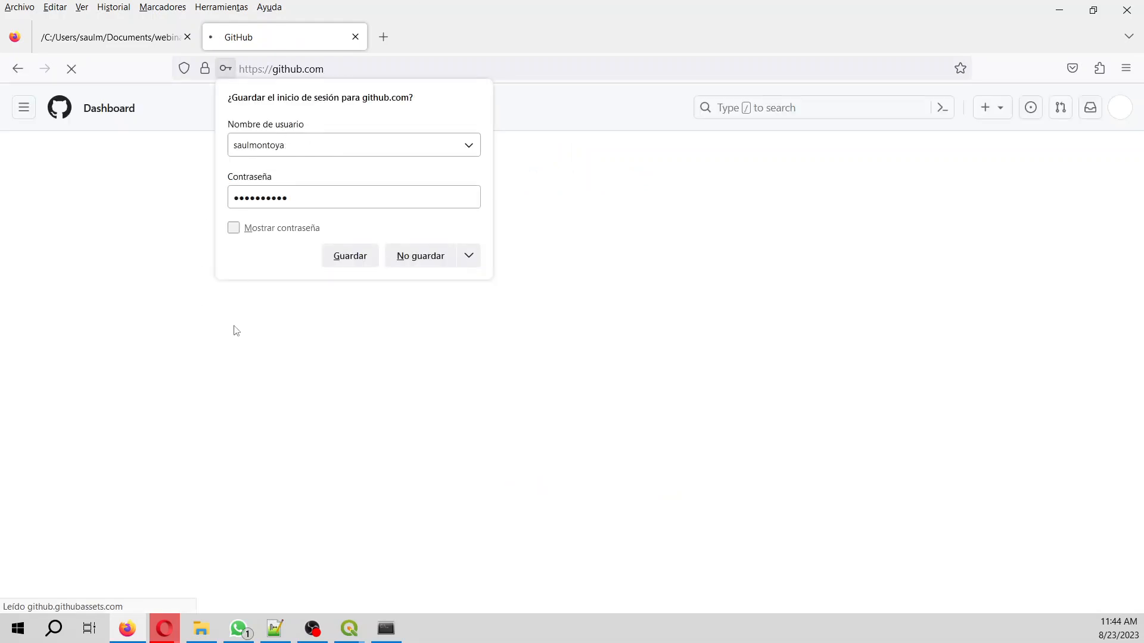
# Step: Decline saving the login and open the github.io repository from Top Repositories
pyautogui.click(426, 251)
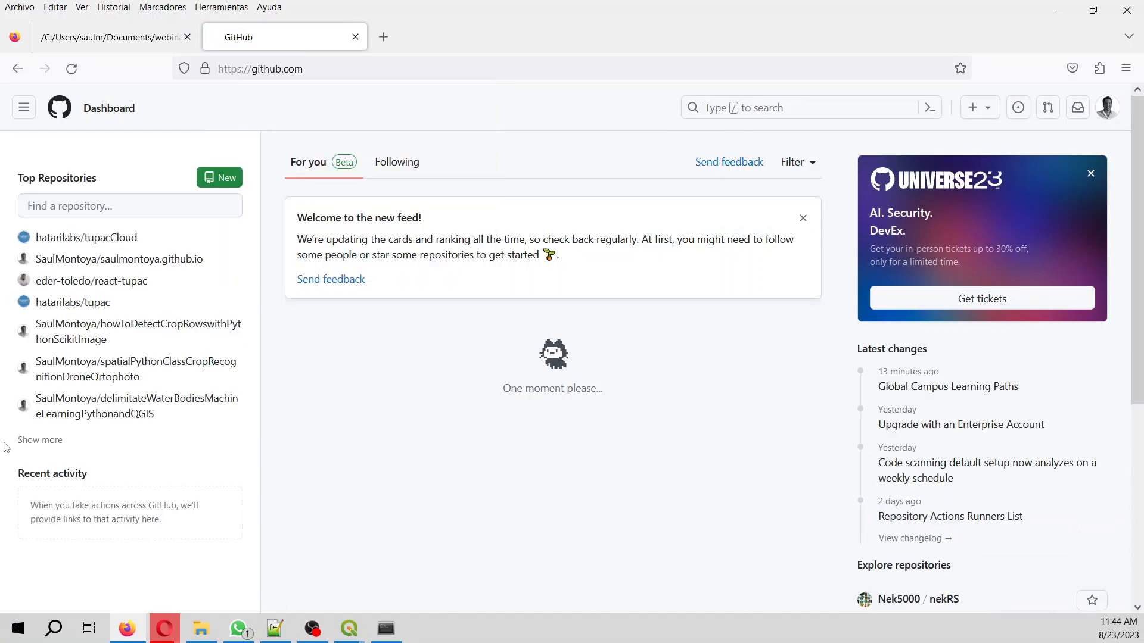
pyautogui.moveTo(92, 265)
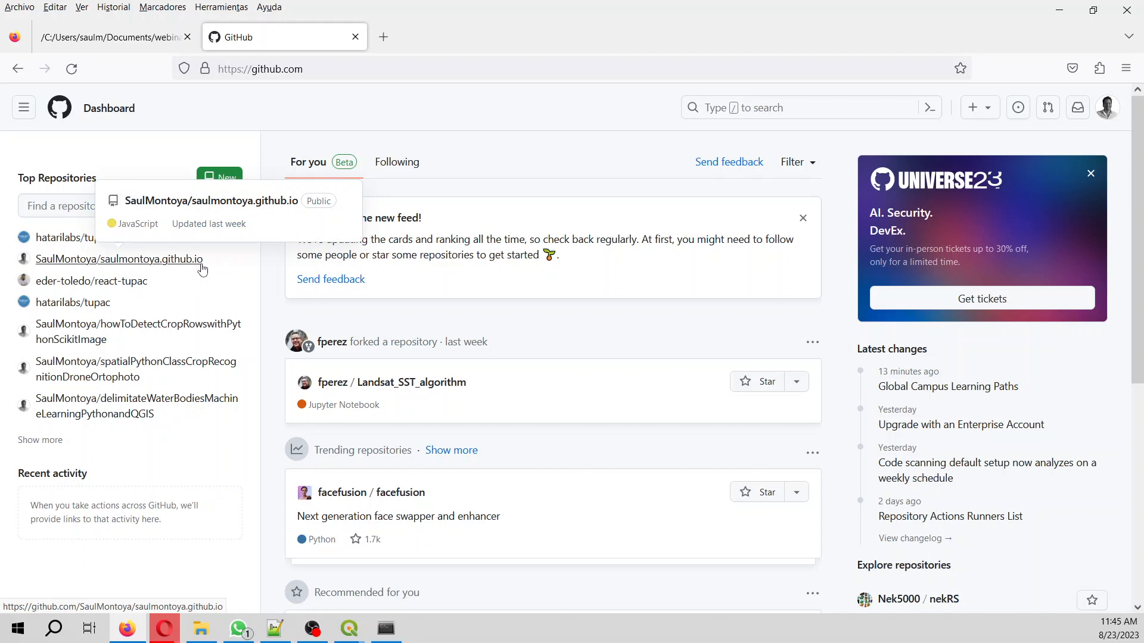
pyautogui.click(165, 262)
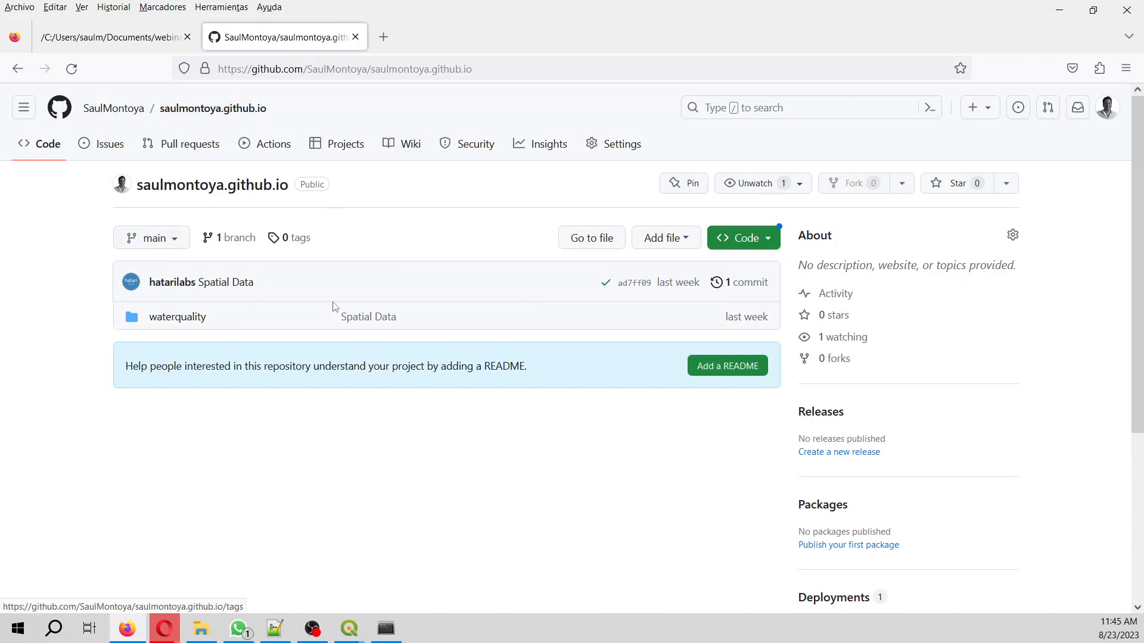
# Step: Delete the old github.io repository via Settings' Danger Zone, confirming with its full repository name
pyautogui.click(619, 144)
pyautogui.scroll(-15, 697, 416)
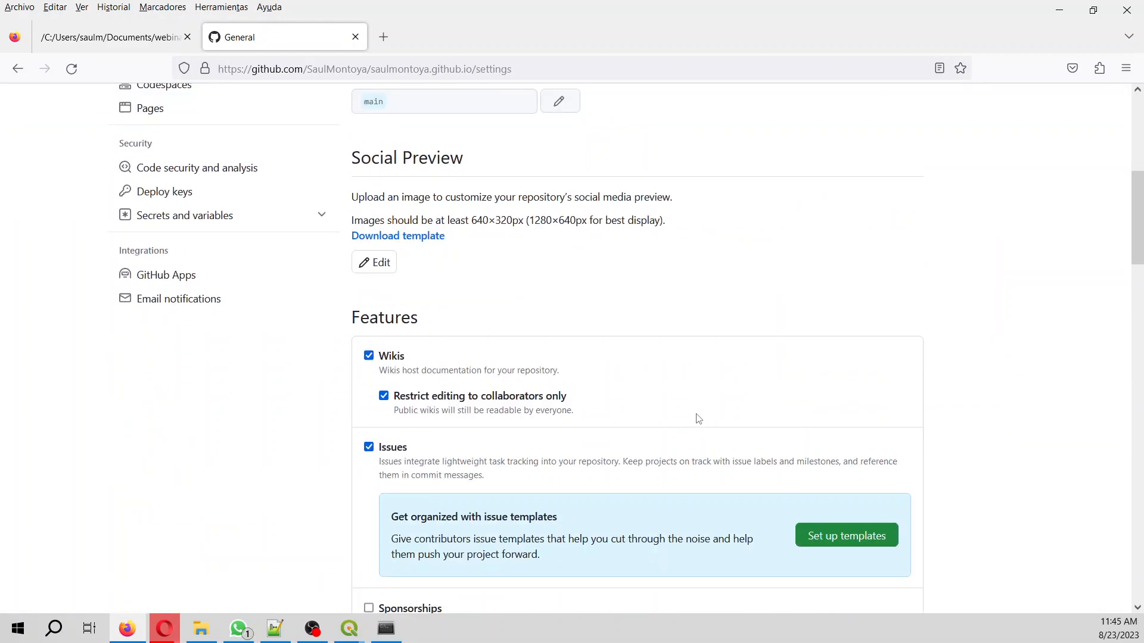
pyautogui.scroll(15, 697, 417)
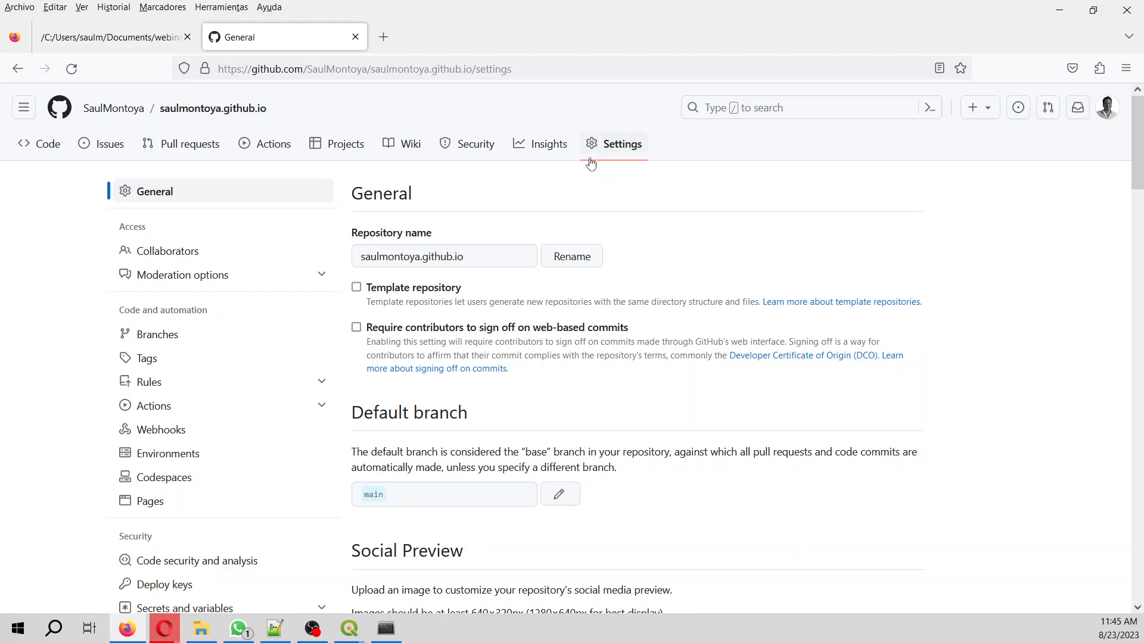
pyautogui.scroll(-12, 745, 384)
pyautogui.scroll(-20, 745, 384)
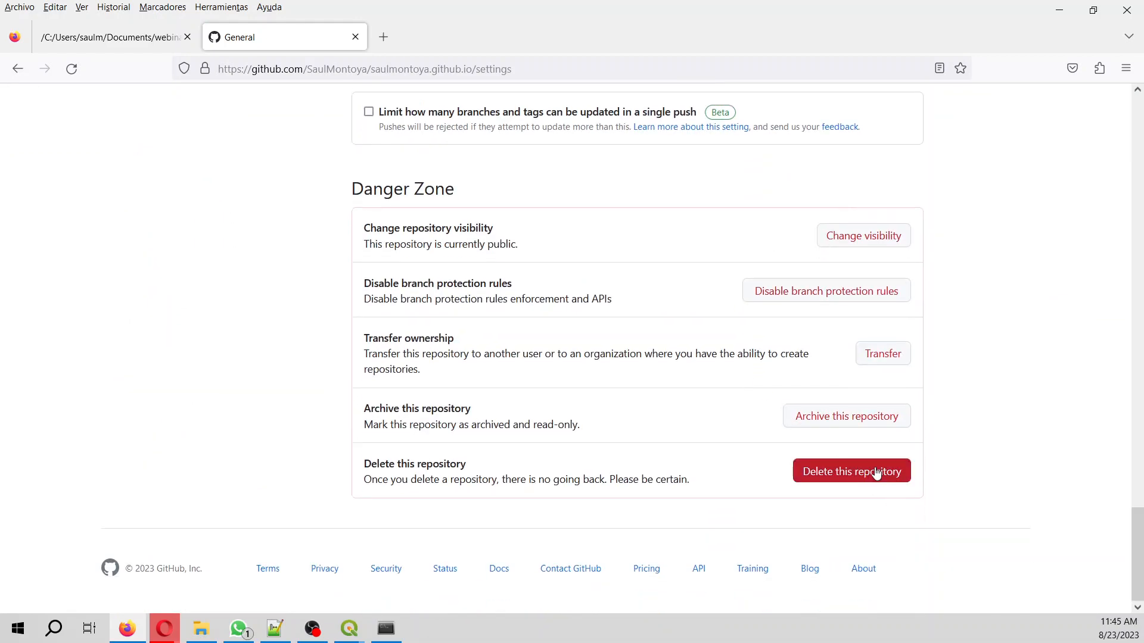
pyautogui.click(880, 472)
pyautogui.click(606, 424)
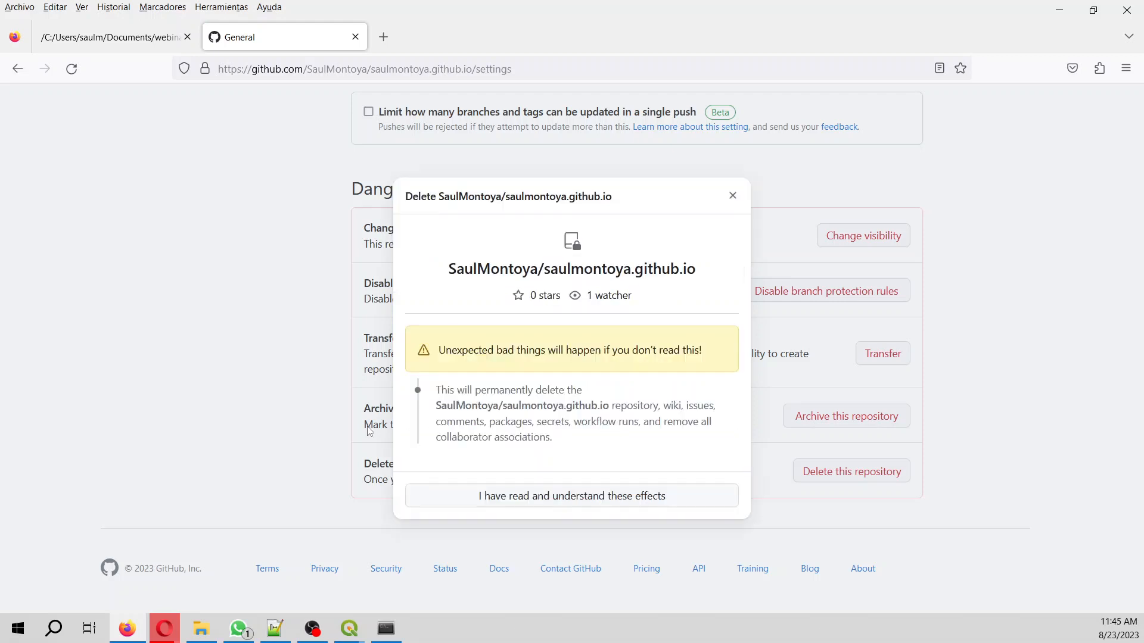
pyautogui.click(553, 503)
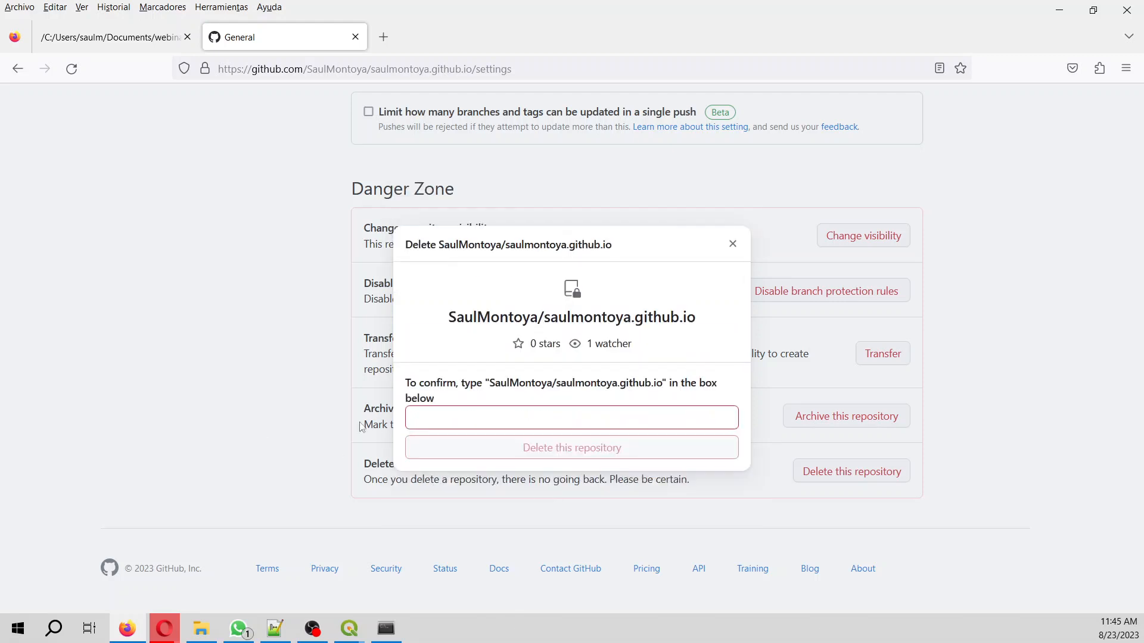
pyautogui.click(460, 424)
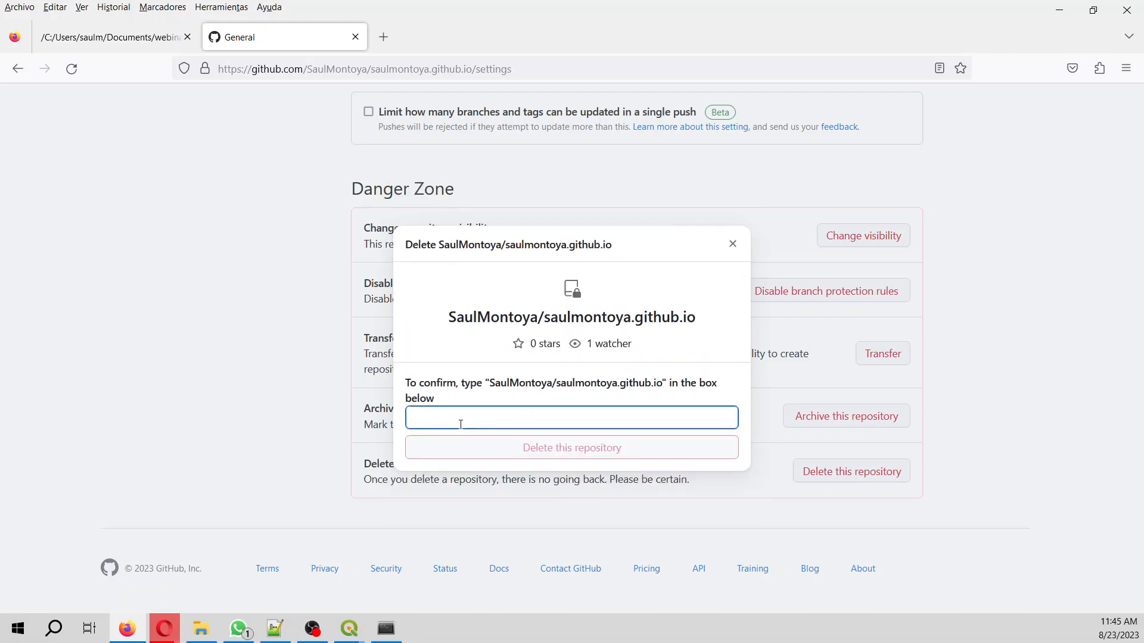
pyautogui.write('SaulMontoya/saulmontoya.gith')
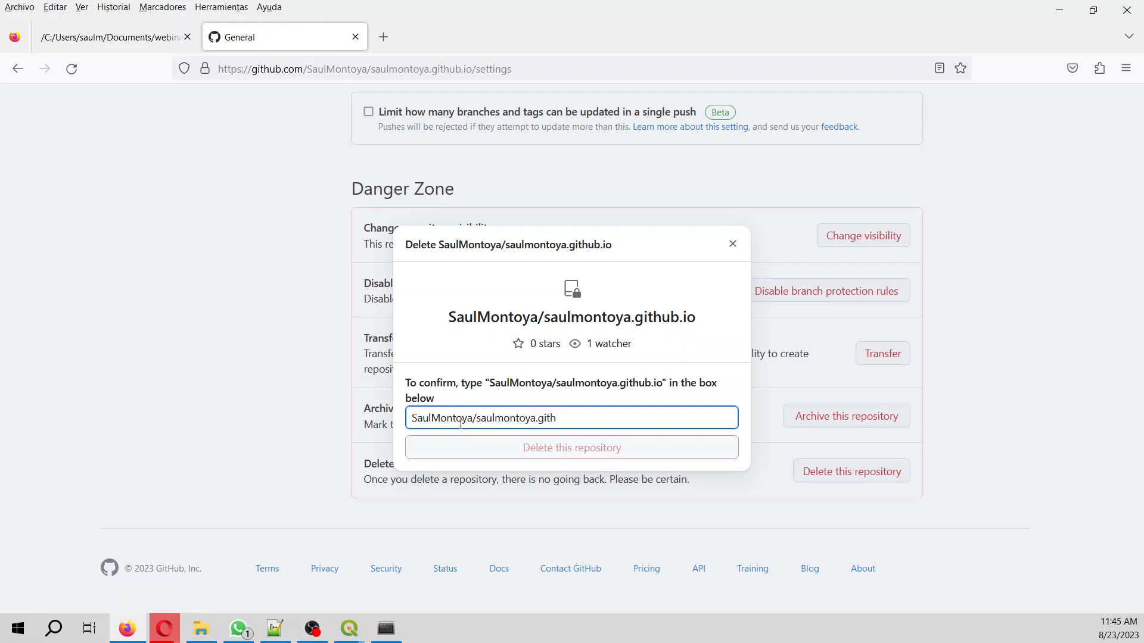
pyautogui.write('ub.io')
pyautogui.press('Return')
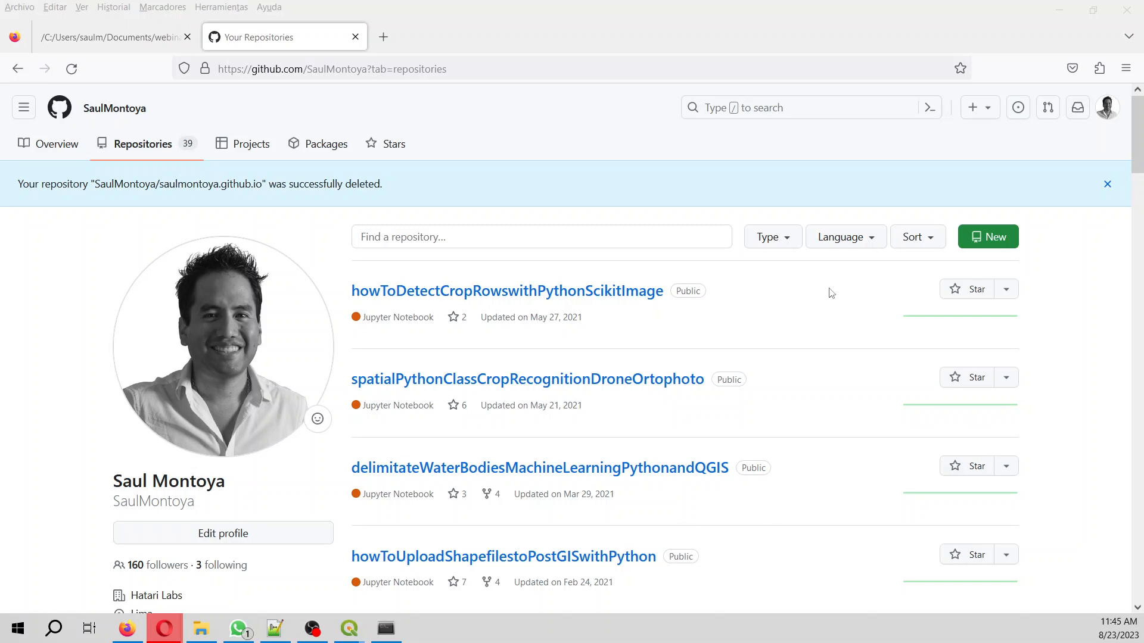
# Step: Open the new-repository form with the green New button on the Repositories tab
pyautogui.click(1005, 240)
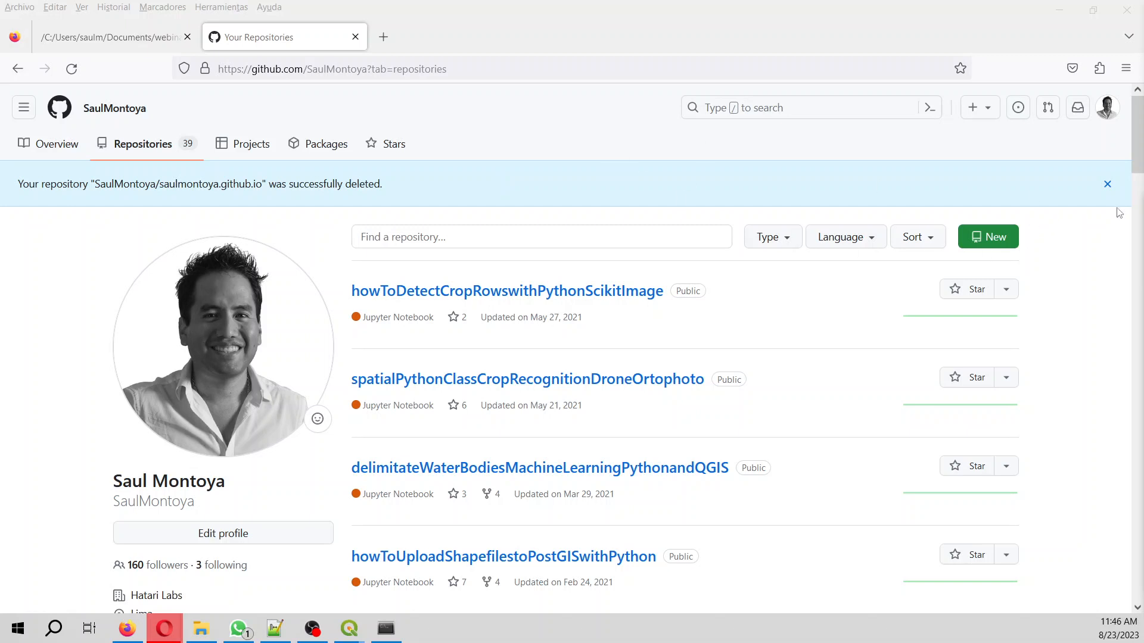
pyautogui.click(972, 239)
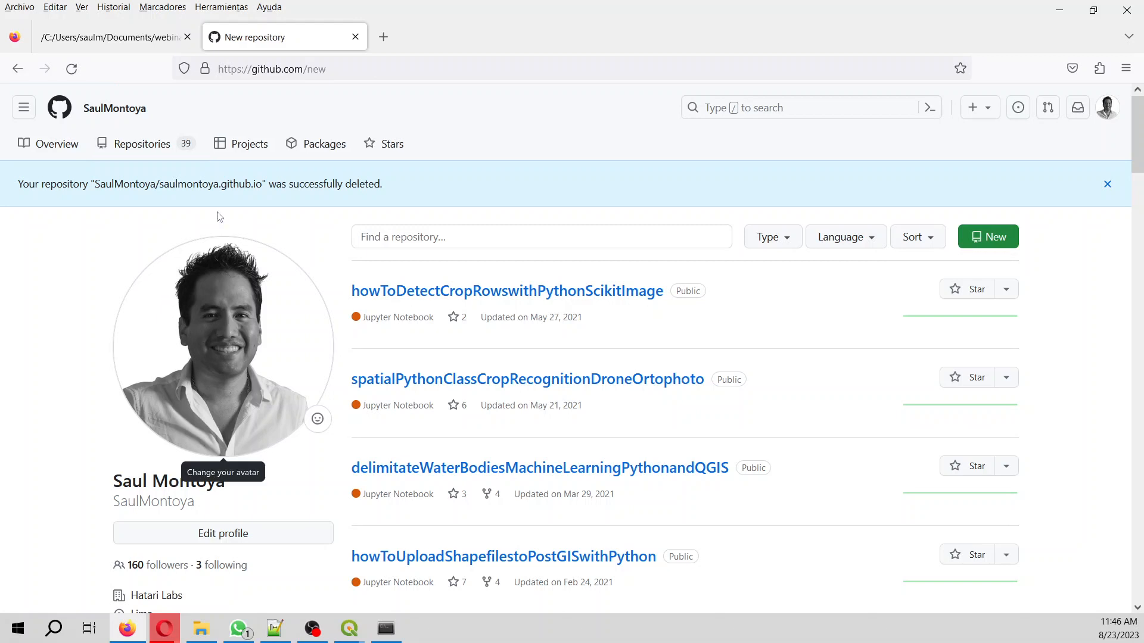
# Step: Name the new repository after the account username followed by .github.io
pyautogui.click(491, 291)
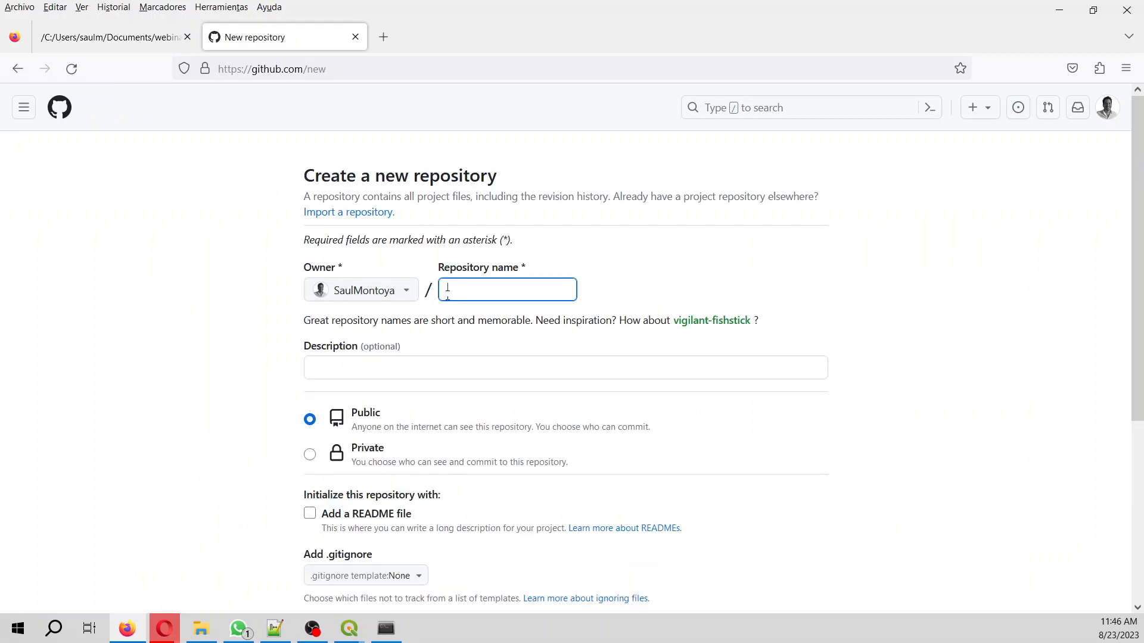
pyautogui.write('SAul')
pyautogui.press('BackSpace')
pyautogui.press('BackSpace')
pyautogui.press('BackSpace')
pyautogui.write('a')
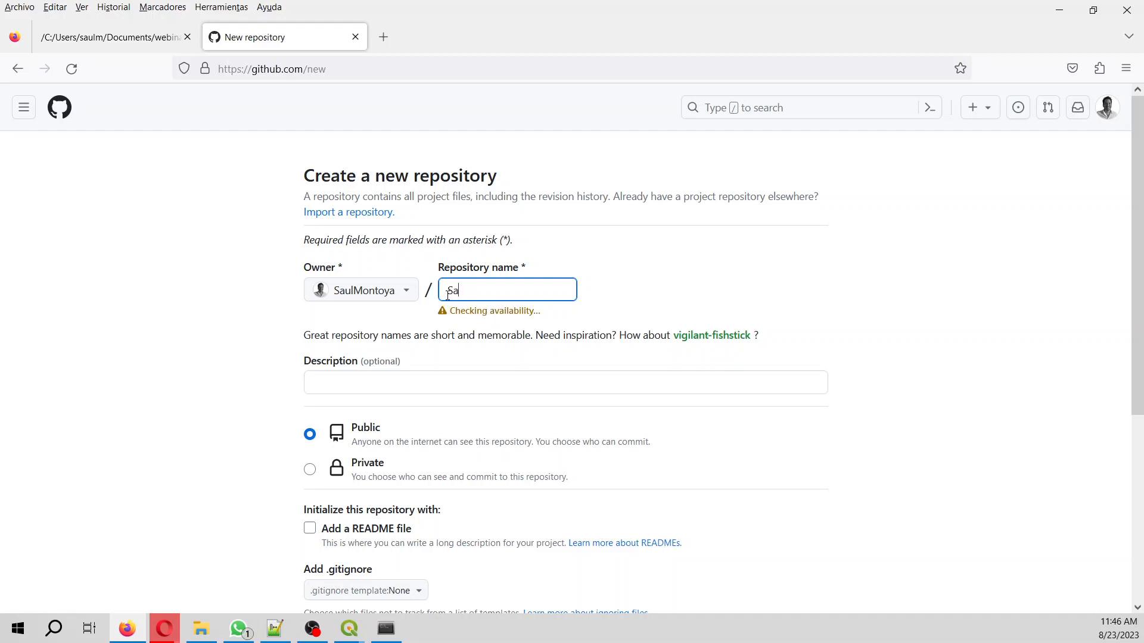
pyautogui.write('ul m')
pyautogui.press('BackSpace')
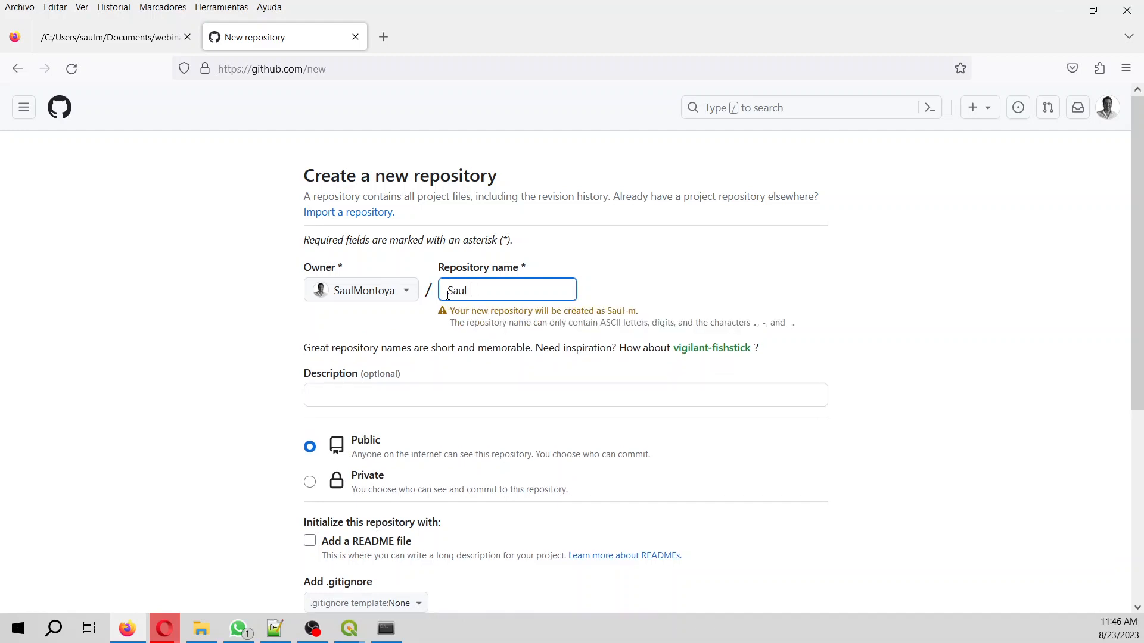
pyautogui.press('BackSpace')
pyautogui.write('Montoya')
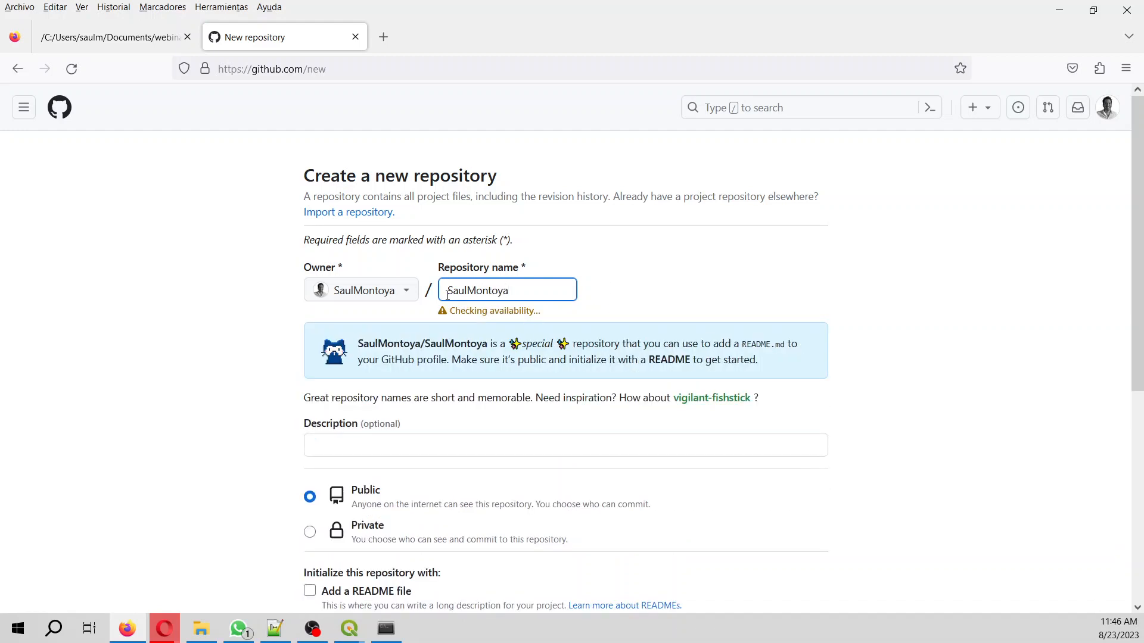
pyautogui.write('.git')
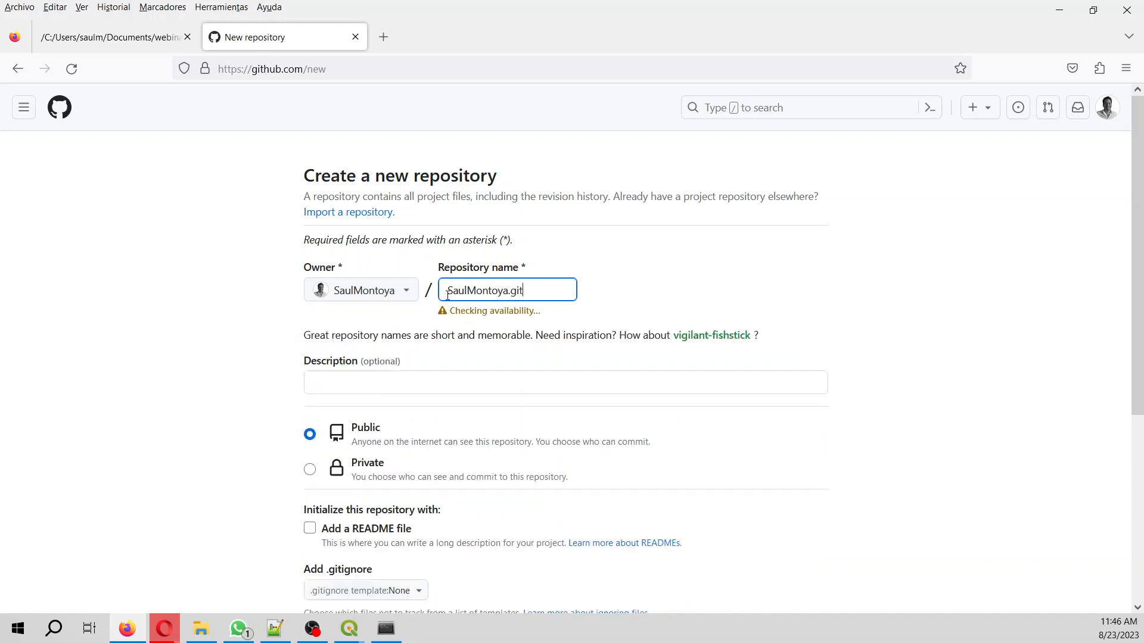
pyautogui.write('hub.io')
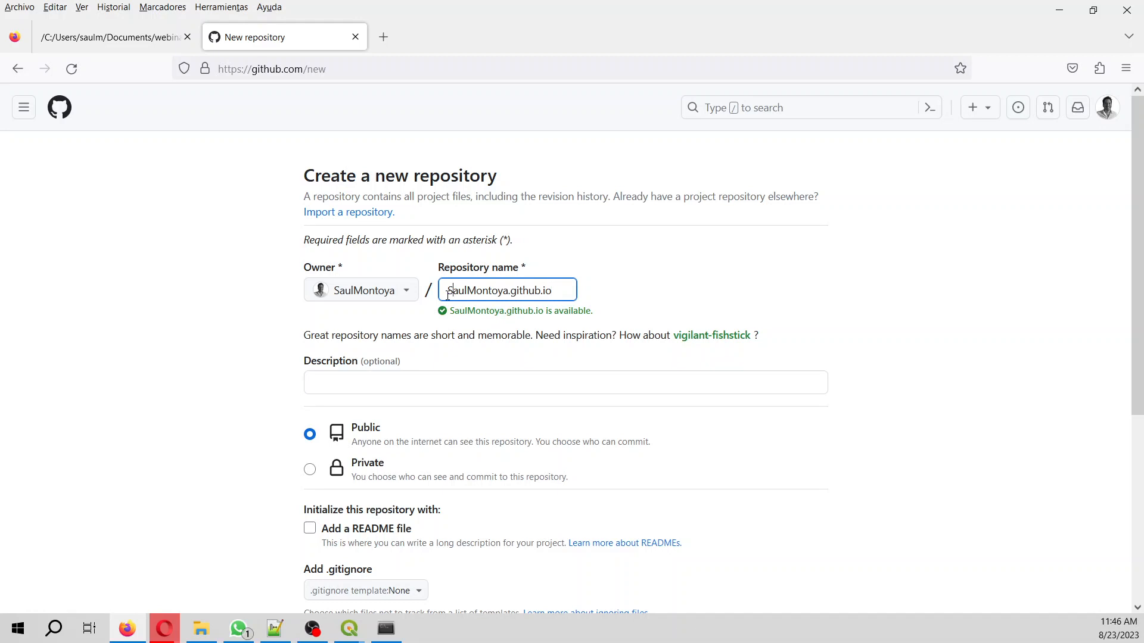
# Step: Correct the name's capitalisation and create the repository as Public
pyautogui.press('Delete')
pyautogui.write('s')
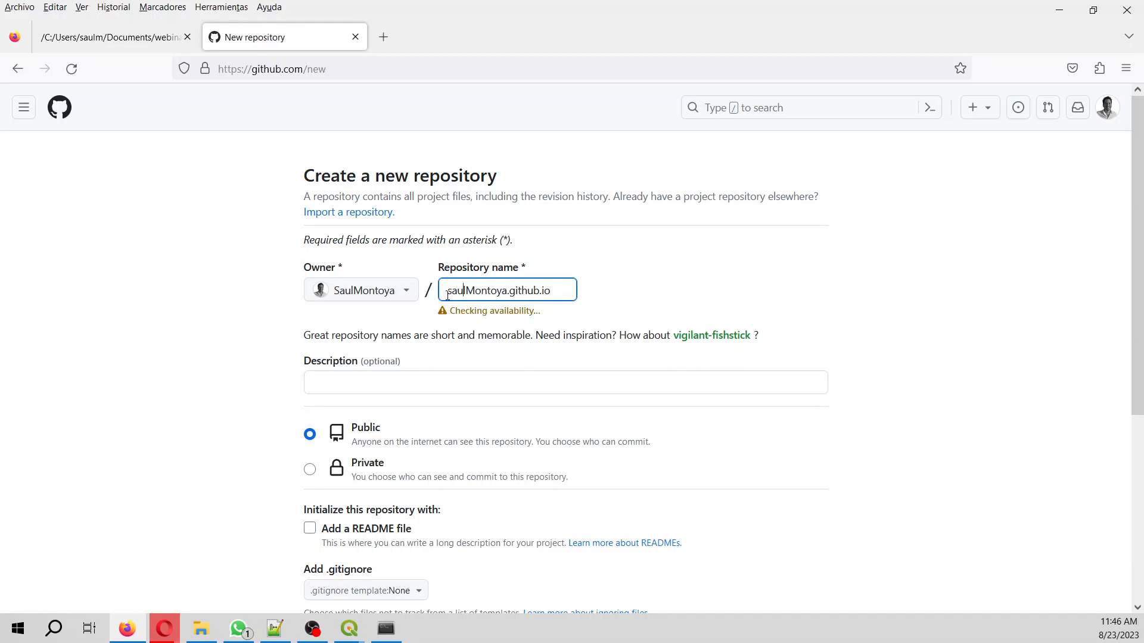
pyautogui.press('Delete')
pyautogui.write('m')
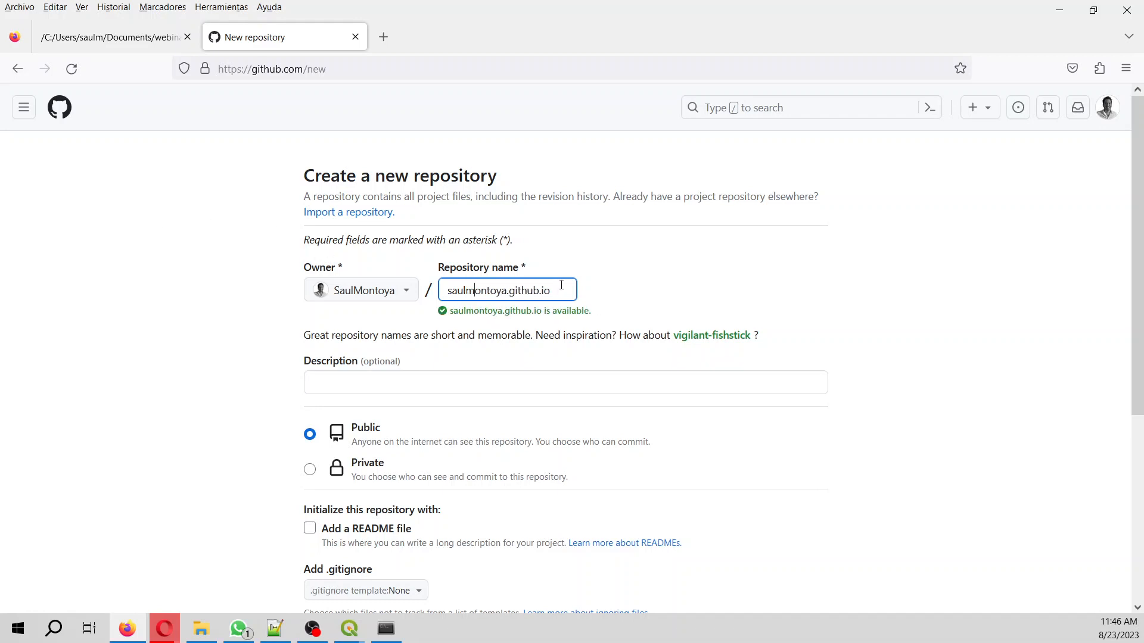
pyautogui.press('BackSpace')
pyautogui.write('M')
pyautogui.press('Left')
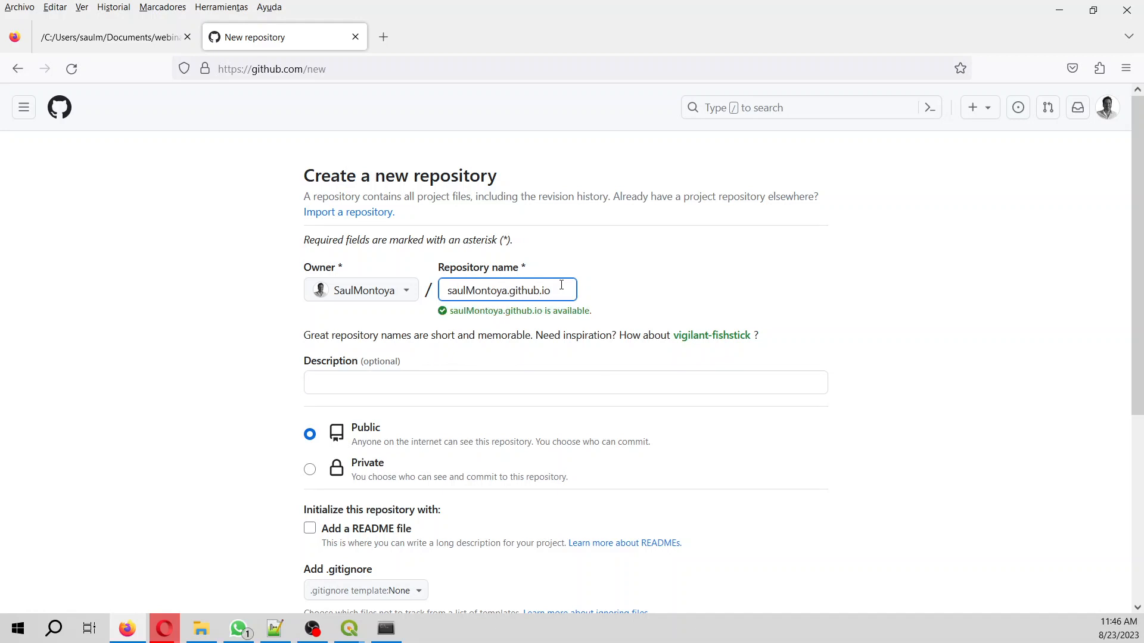
pyautogui.press('BackSpace')
pyautogui.write('S')
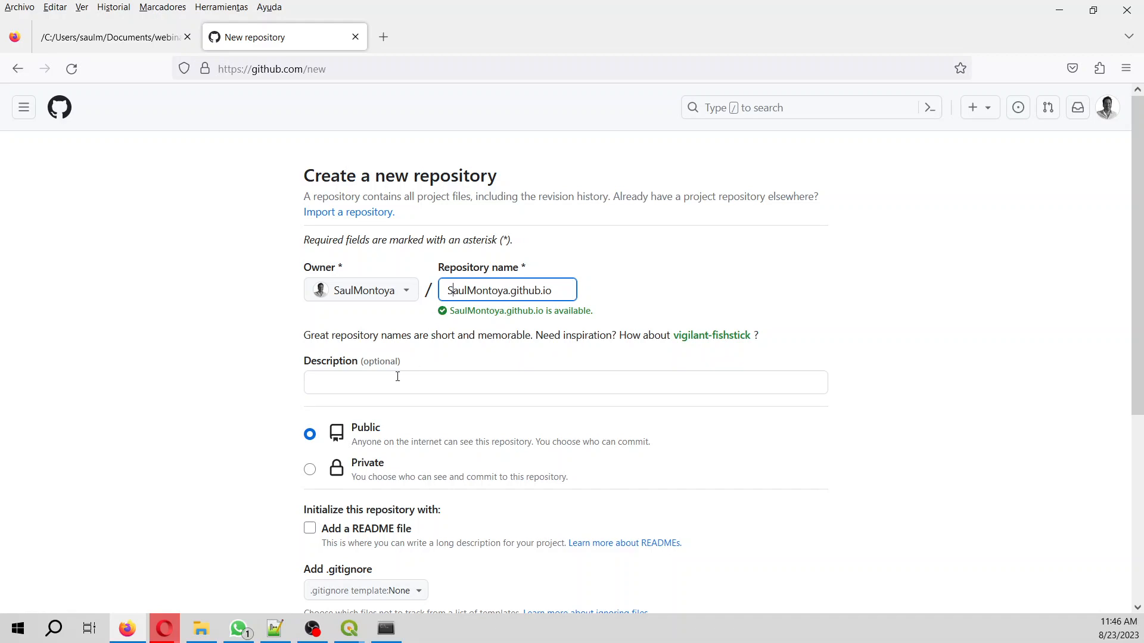
pyautogui.scroll(-3, 615, 506)
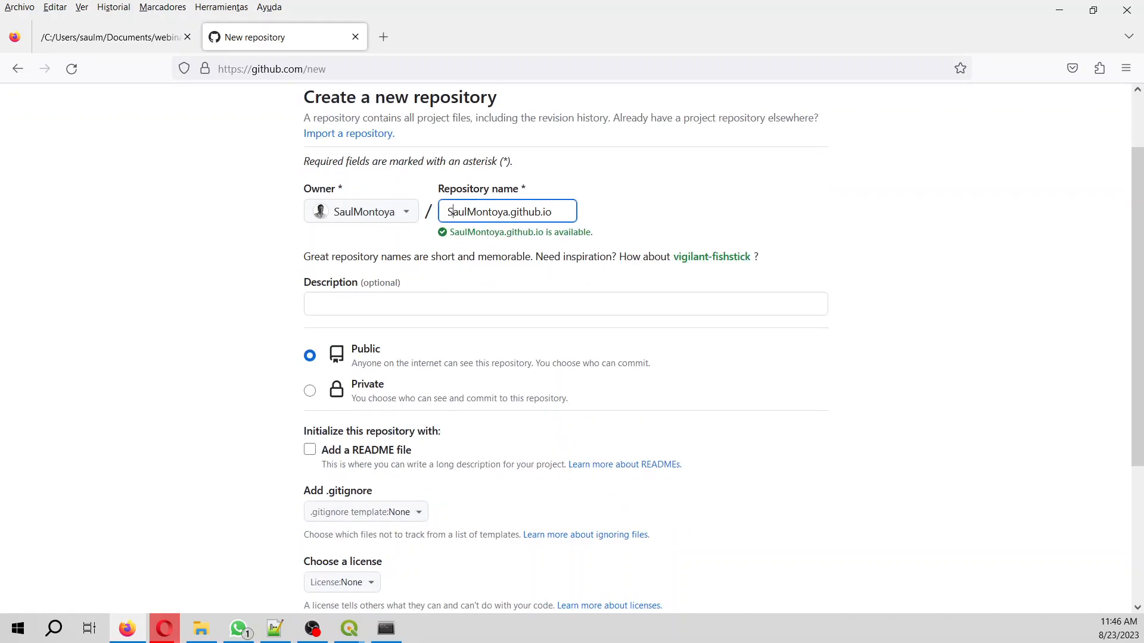
pyautogui.scroll(-5, 506, 396)
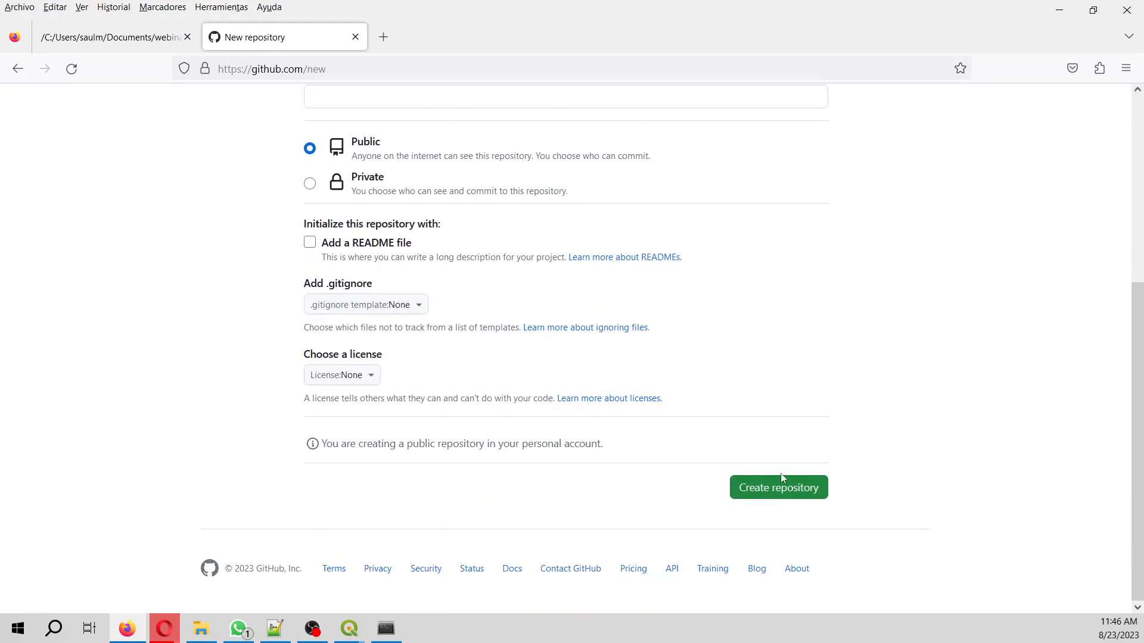
pyautogui.click(813, 494)
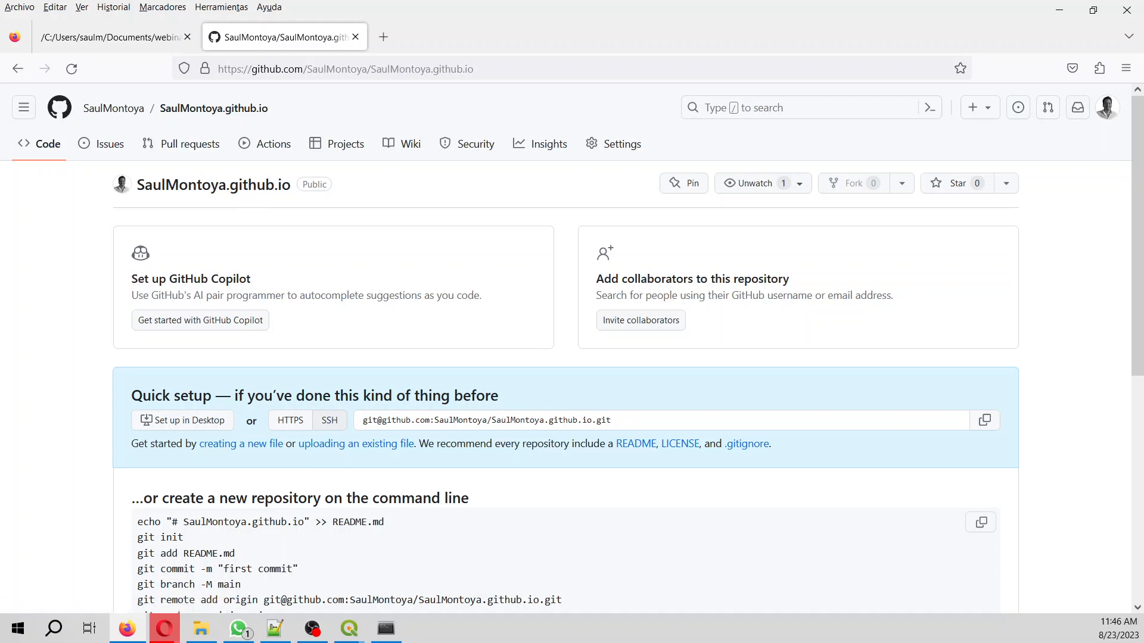
# Step: Switch from the new GitHub repository page to the Anaconda Prompt window
pyautogui.hotkey('alt', 'Tab')
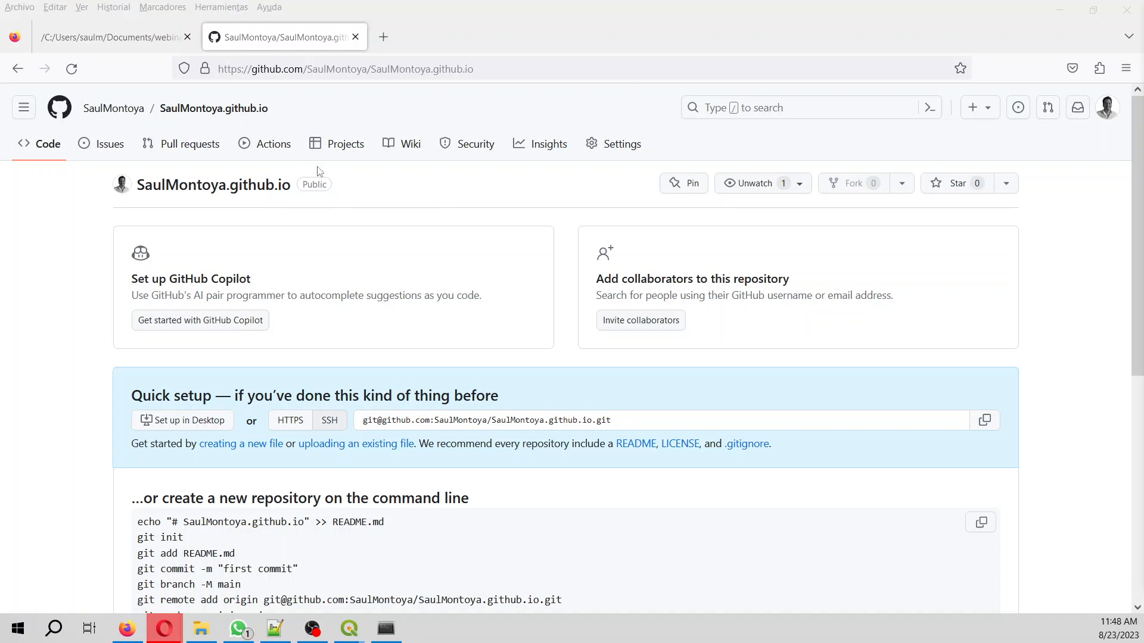
pyautogui.click(386, 629)
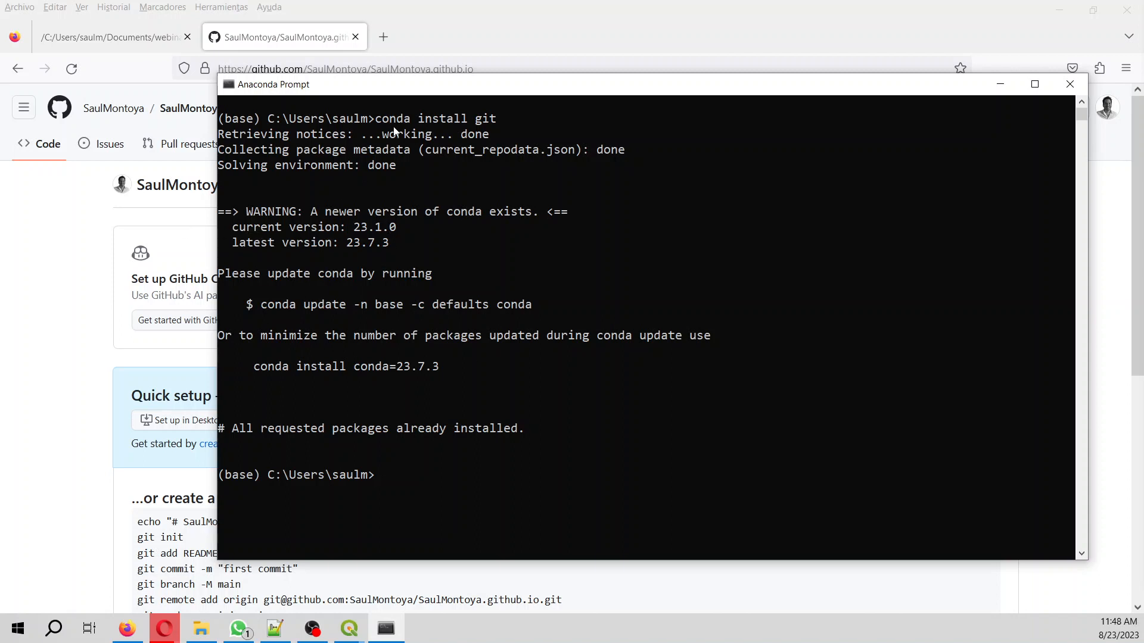
# Step: Run git in Anaconda Prompt to confirm it is installed, then enter cd Documents
pyautogui.click(465, 511)
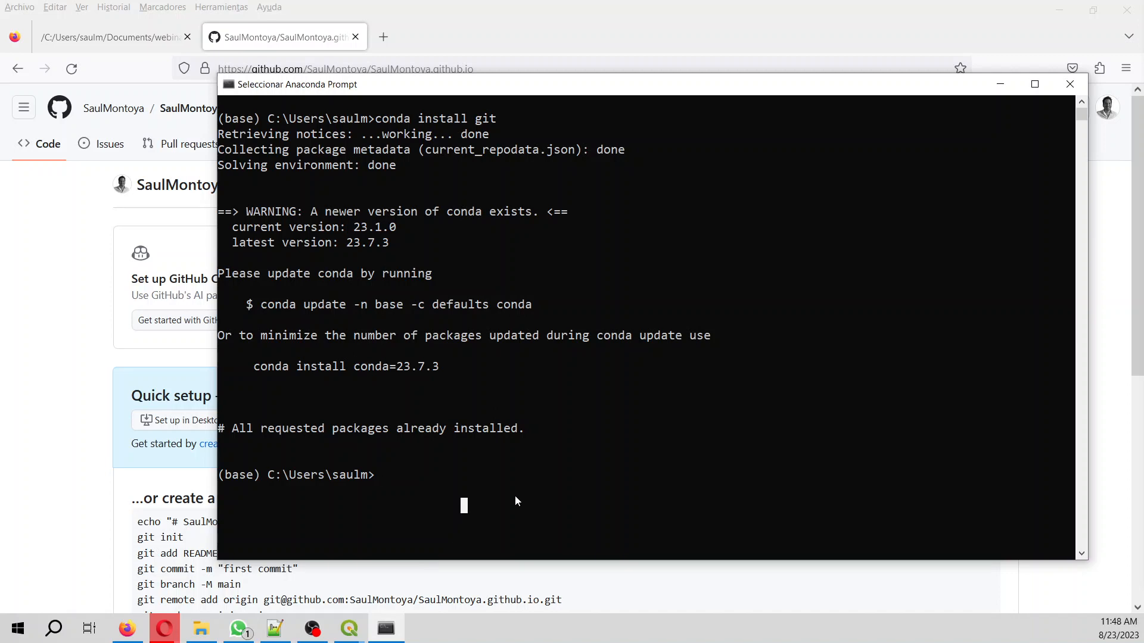
pyautogui.write('git')
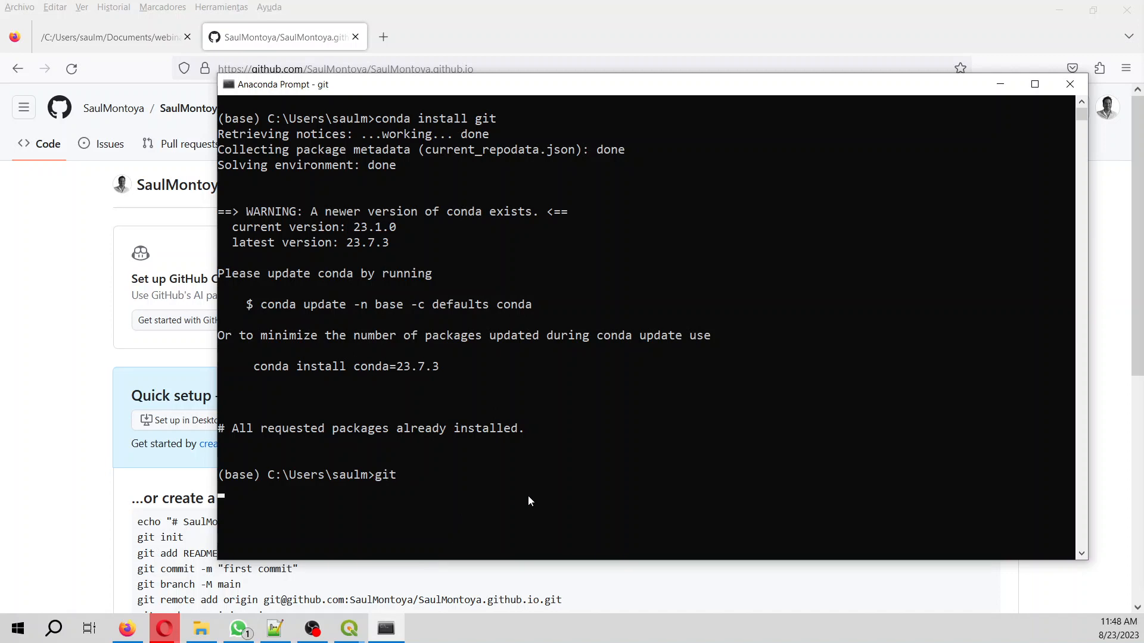
pyautogui.press('Return')
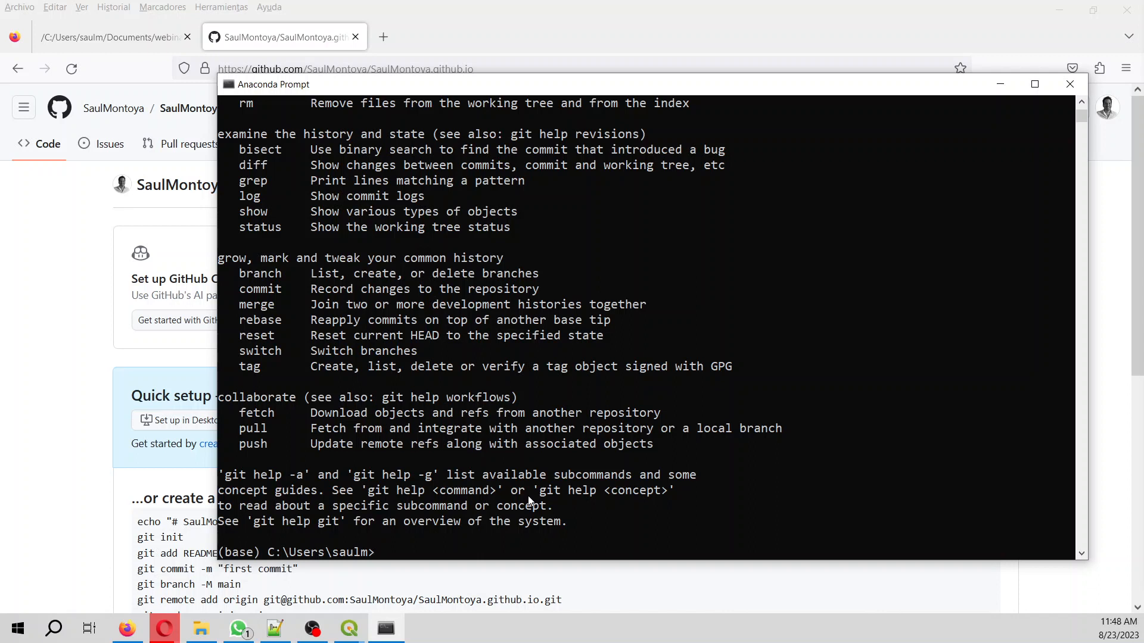
pyautogui.write('cd Documents')
# Step: Change the console into the Documents folder and then the webinar project folder
pyautogui.press('Return')
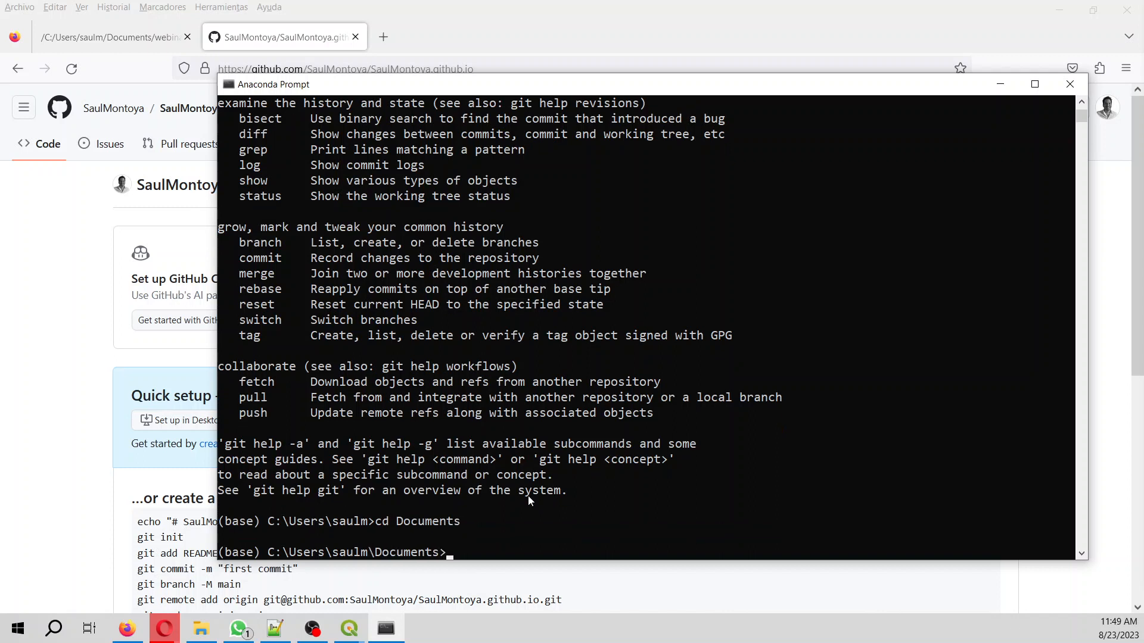
pyautogui.write('cd w')
pyautogui.press('Tab')
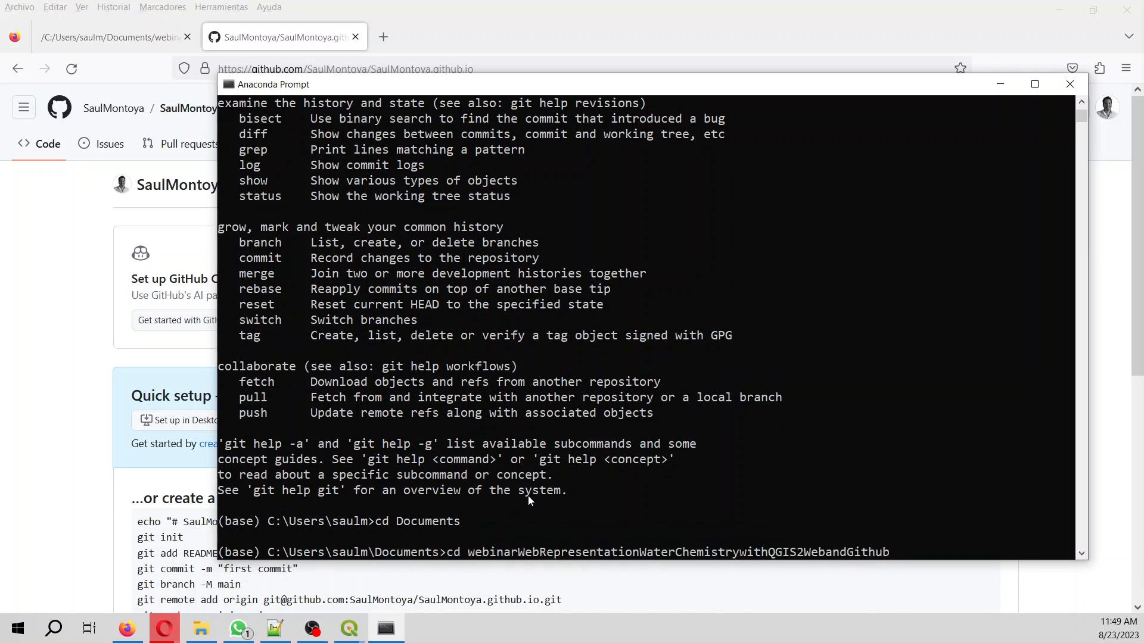
pyautogui.press('Return')
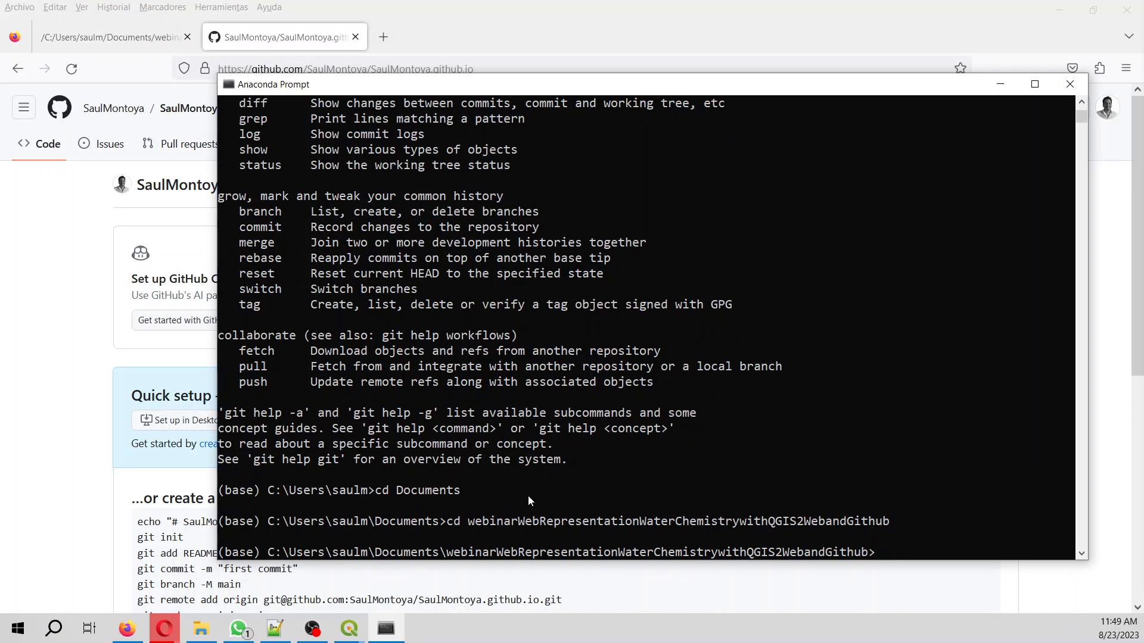
# Step: Run git clone with the account's github.io repository https URL; it fails because the folder already exists
pyautogui.write('git clone https:')
pyautogui.moveTo(217, 281); pyautogui.dragTo(31, 280)
pyautogui.write('//')
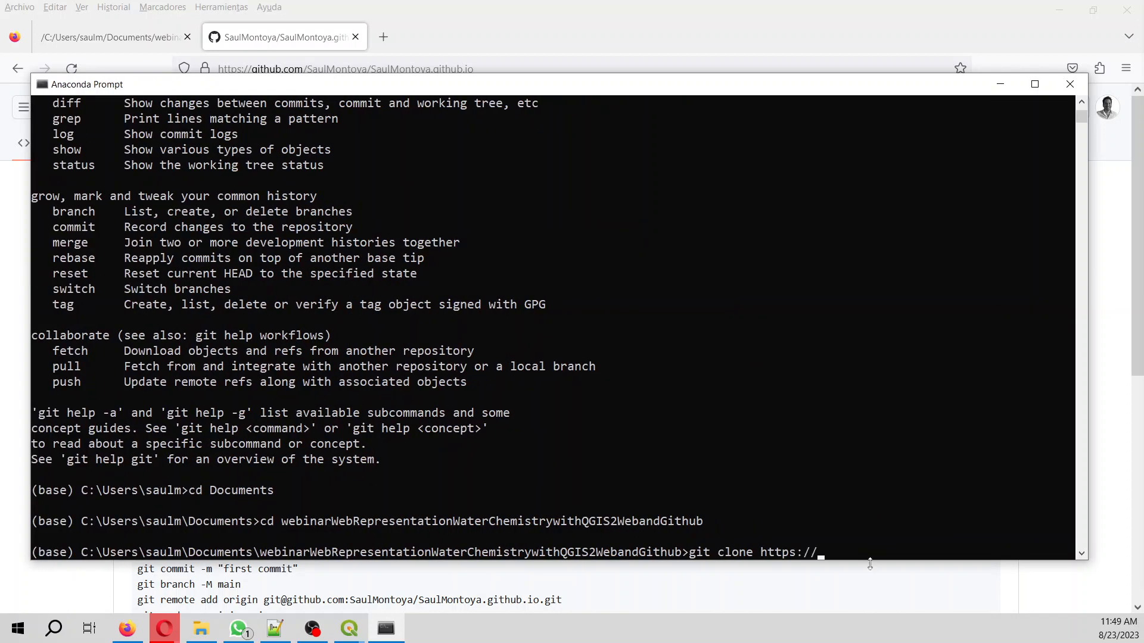
pyautogui.write('github.com/SaulMontoya/Saul')
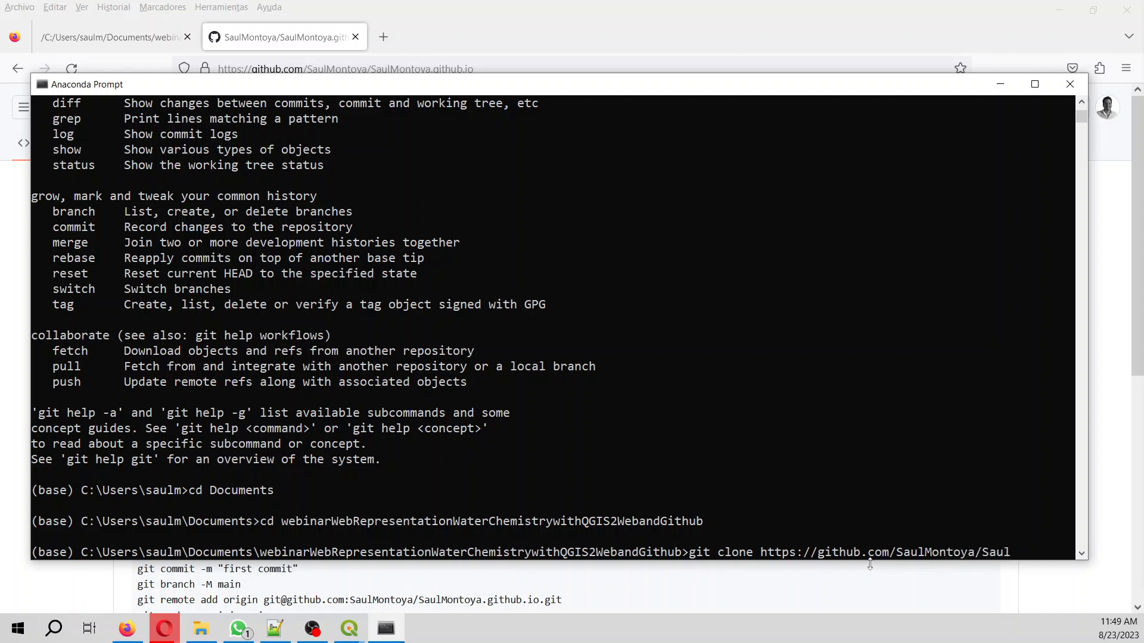
pyautogui.write('Montoya.git')
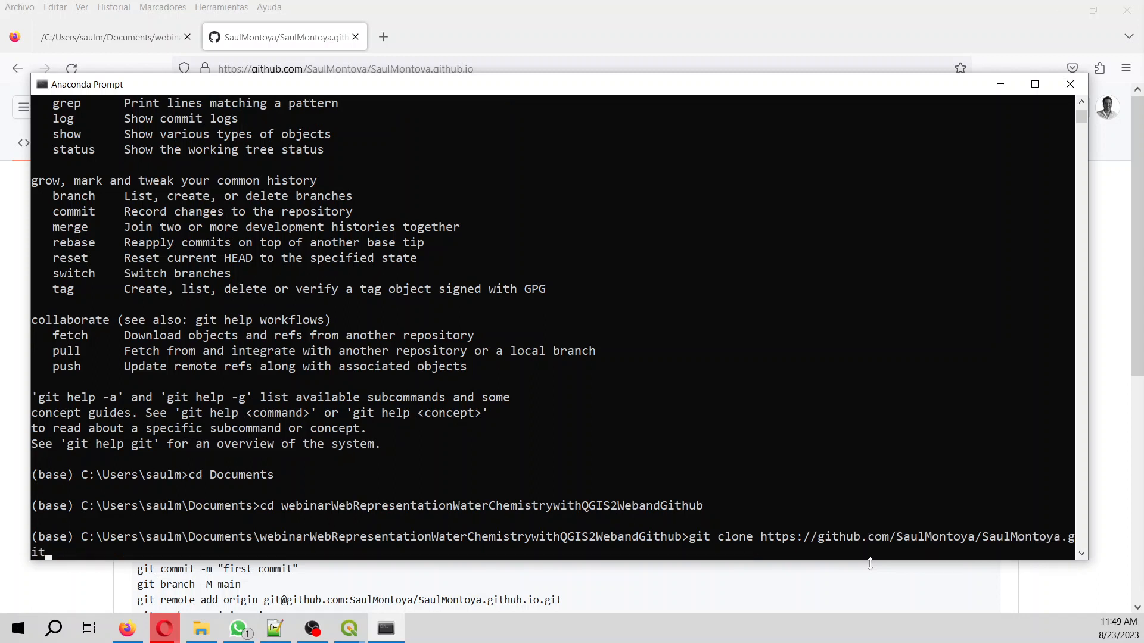
pyautogui.write('hub.io')
pyautogui.click(1087, 344)
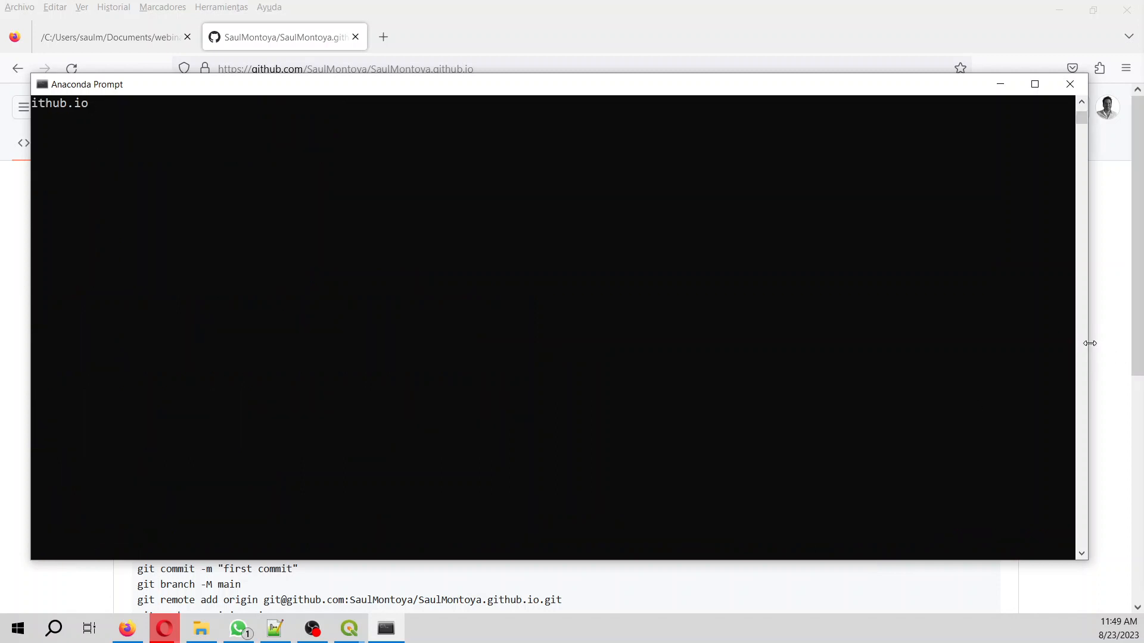
pyautogui.moveTo(1091, 343); pyautogui.dragTo(1143, 341)
pyautogui.moveTo(802, 93); pyautogui.dragTo(750, 109)
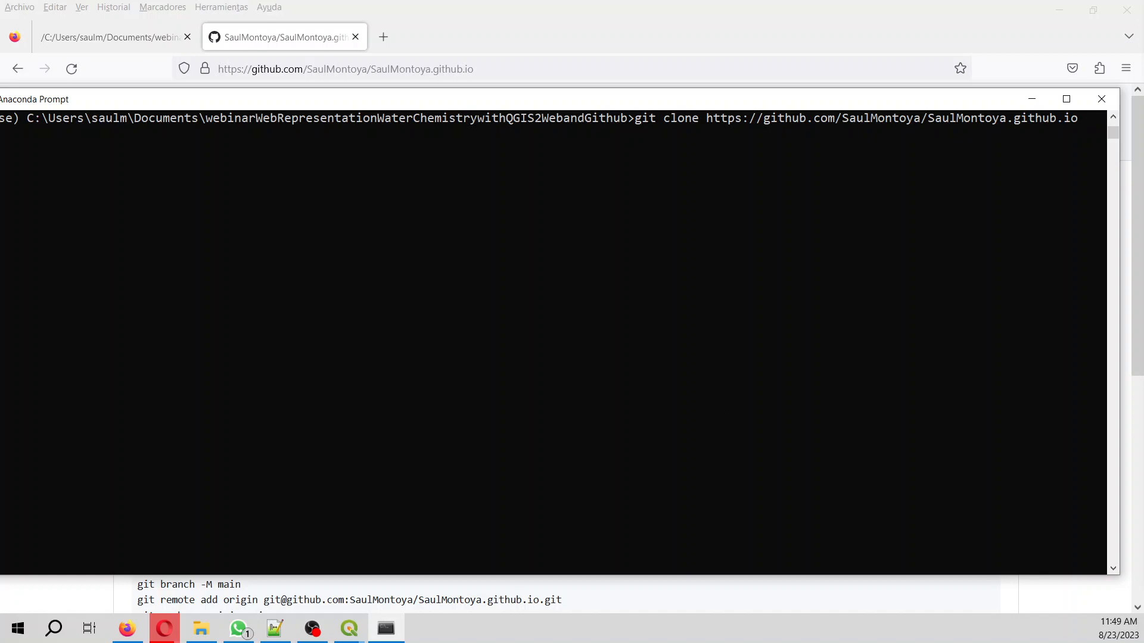
pyautogui.press('Return')
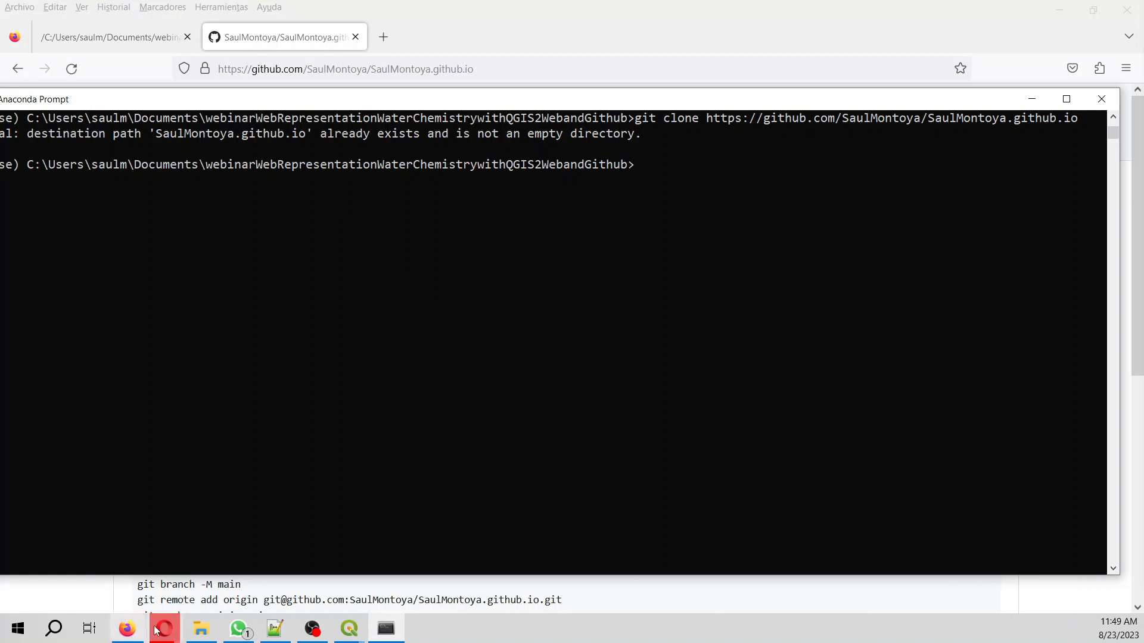
pyautogui.click(201, 628)
# Step: Delete the old github.io repository folder from the webinar folder under Documentos
pyautogui.click(474, 526)
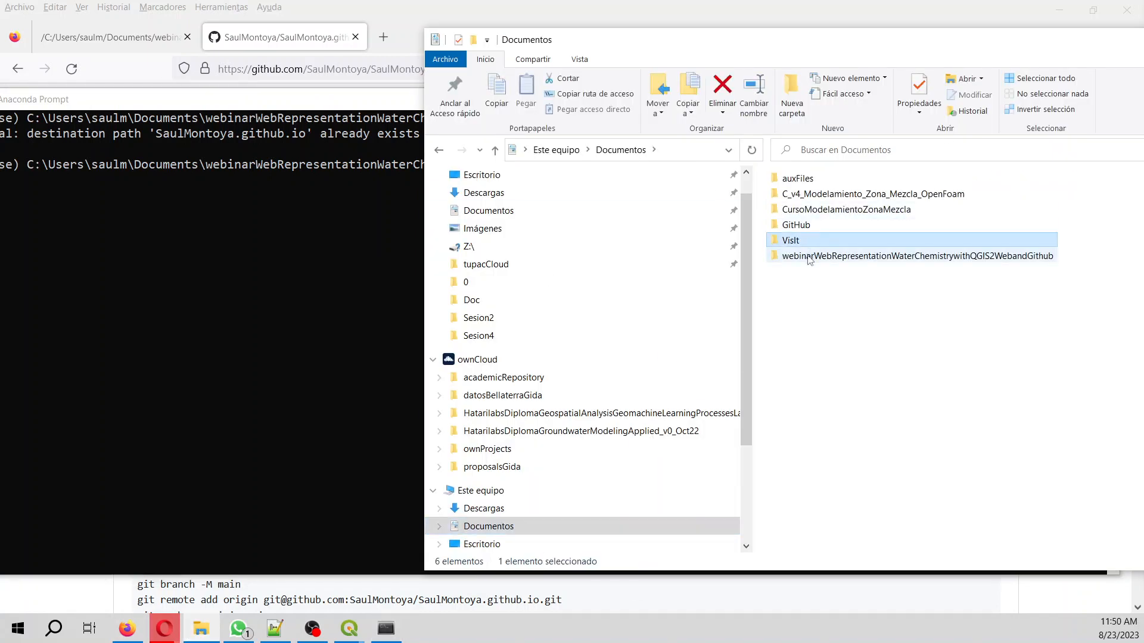
pyautogui.doubleClick(813, 256)
pyautogui.click(830, 218)
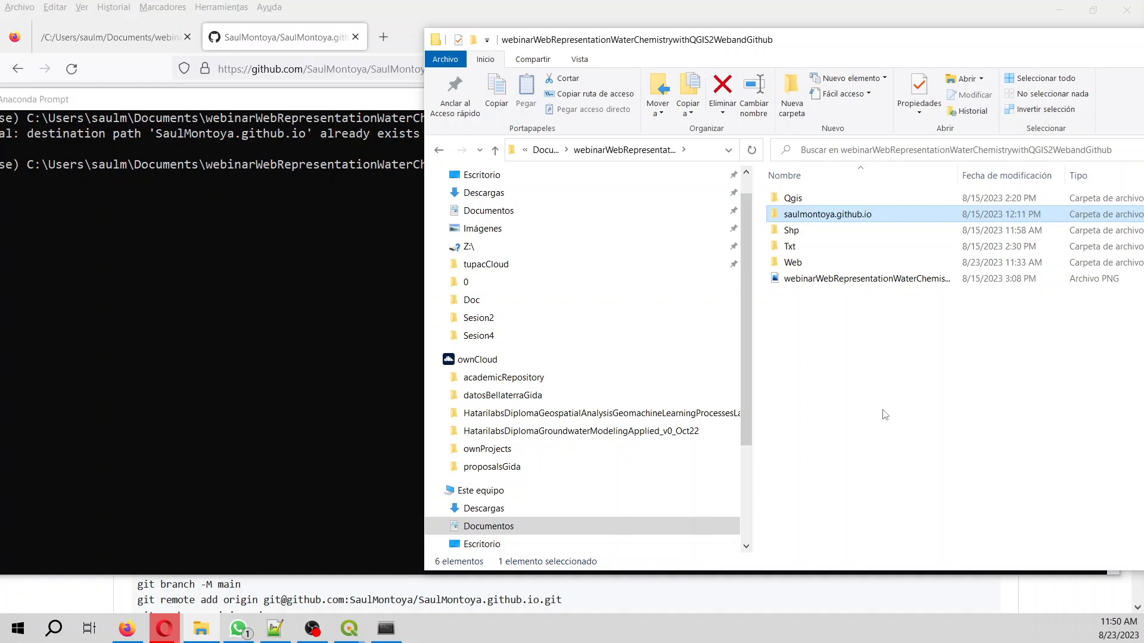
pyautogui.press('Delete')
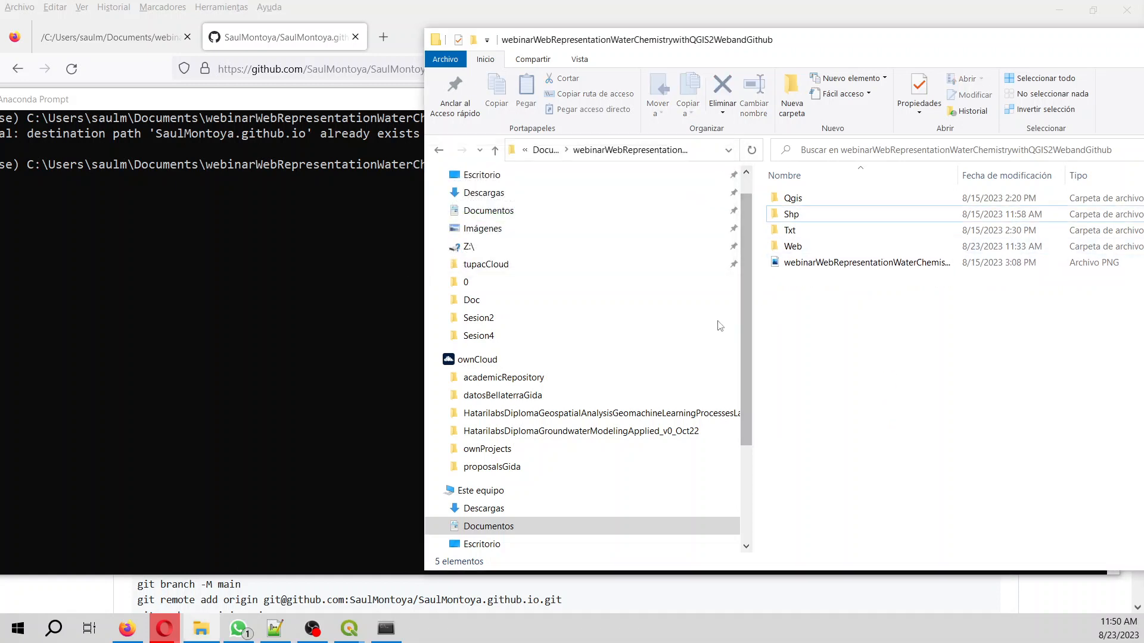
pyautogui.click(267, 277)
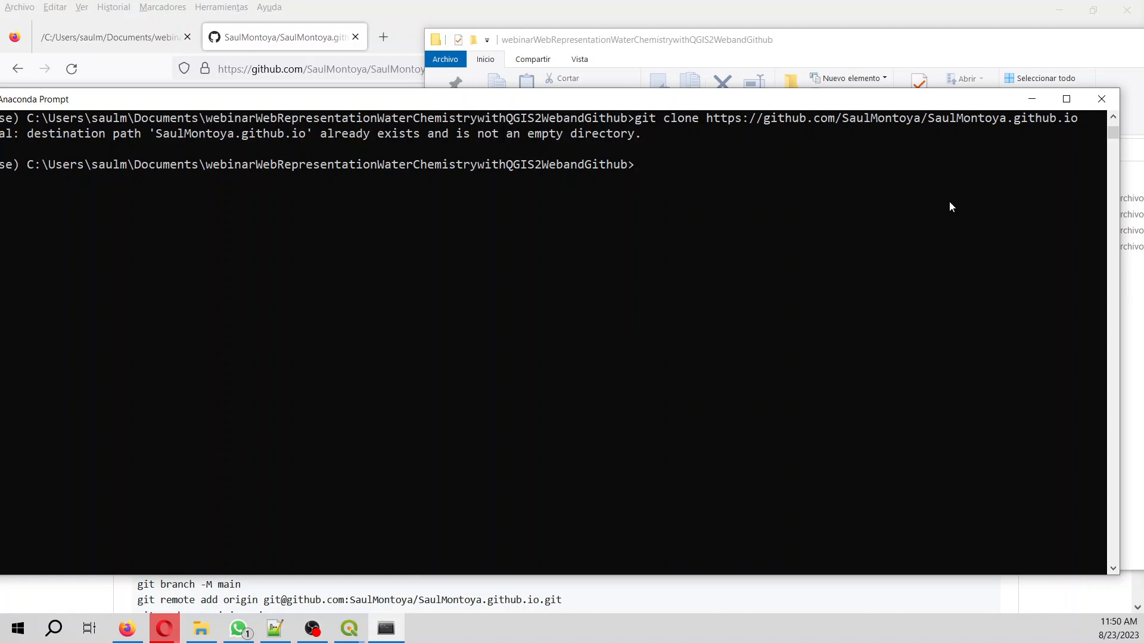
# Step: Rerun the previous git clone command so the empty github.io repository clones successfully
pyautogui.press('Up')
pyautogui.press('Return')
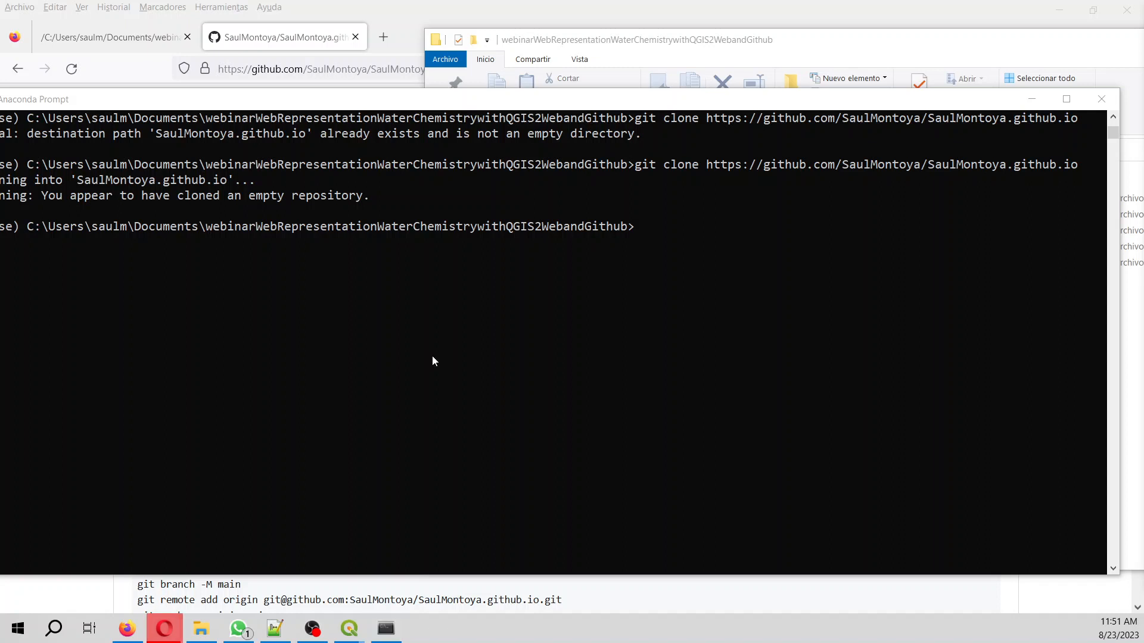
pyautogui.moveTo(262, 621)
# Step: Copy the qgis2web export folder from Web into the cloned github.io repository folder
pyautogui.click(201, 628)
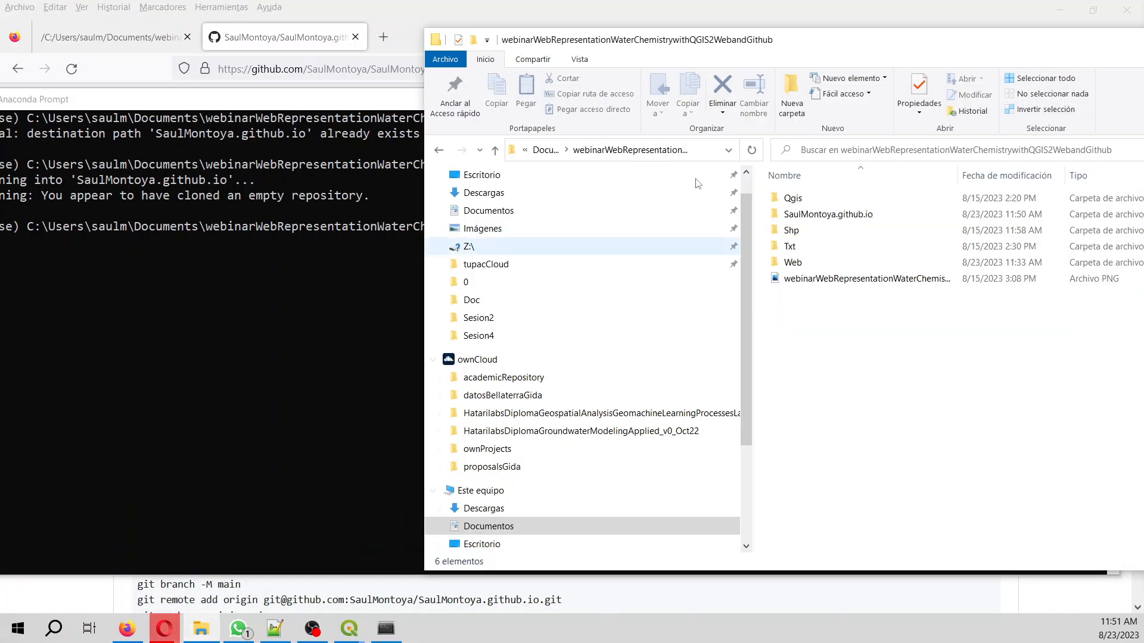
pyautogui.click(791, 267)
pyautogui.doubleClick(792, 267)
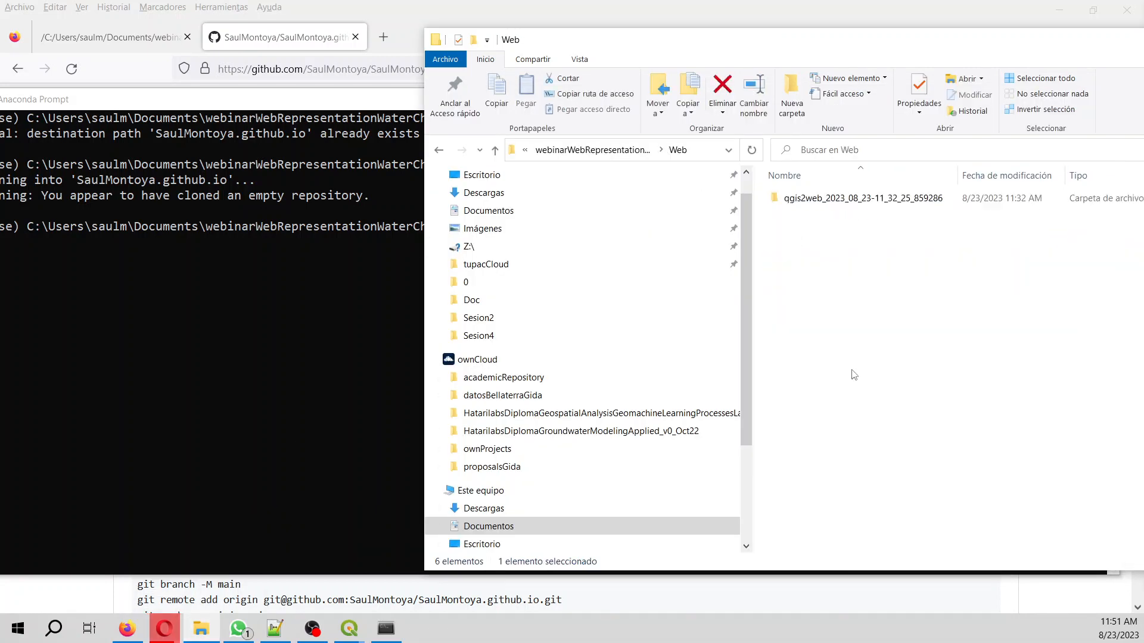
pyautogui.click(804, 203)
pyautogui.hotkey('ctrl', 'c')
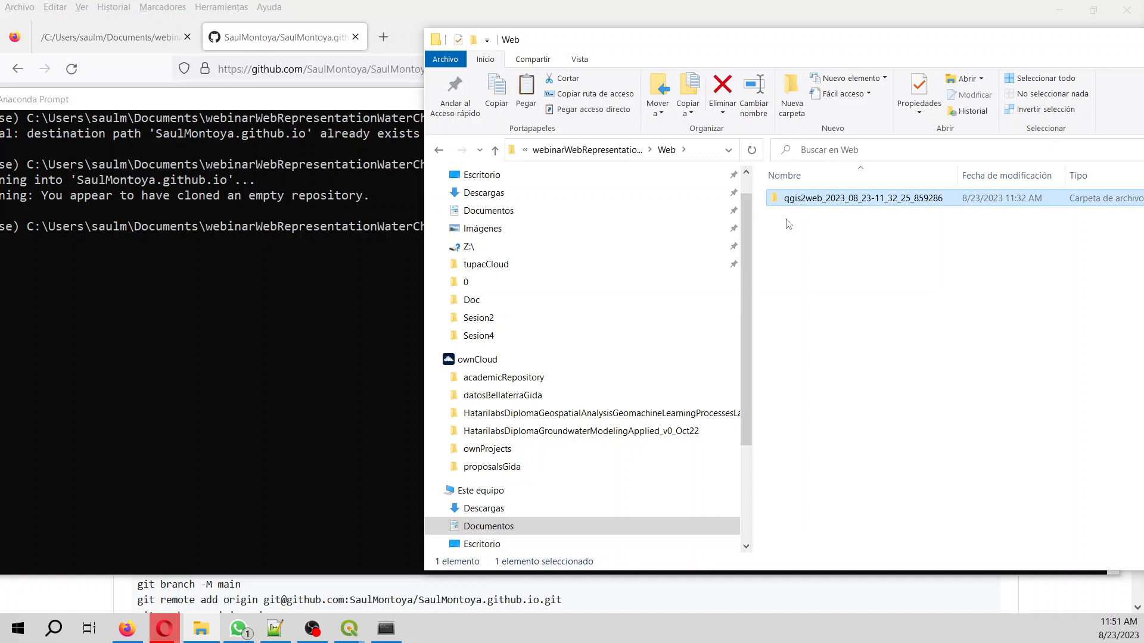
pyautogui.click(565, 153)
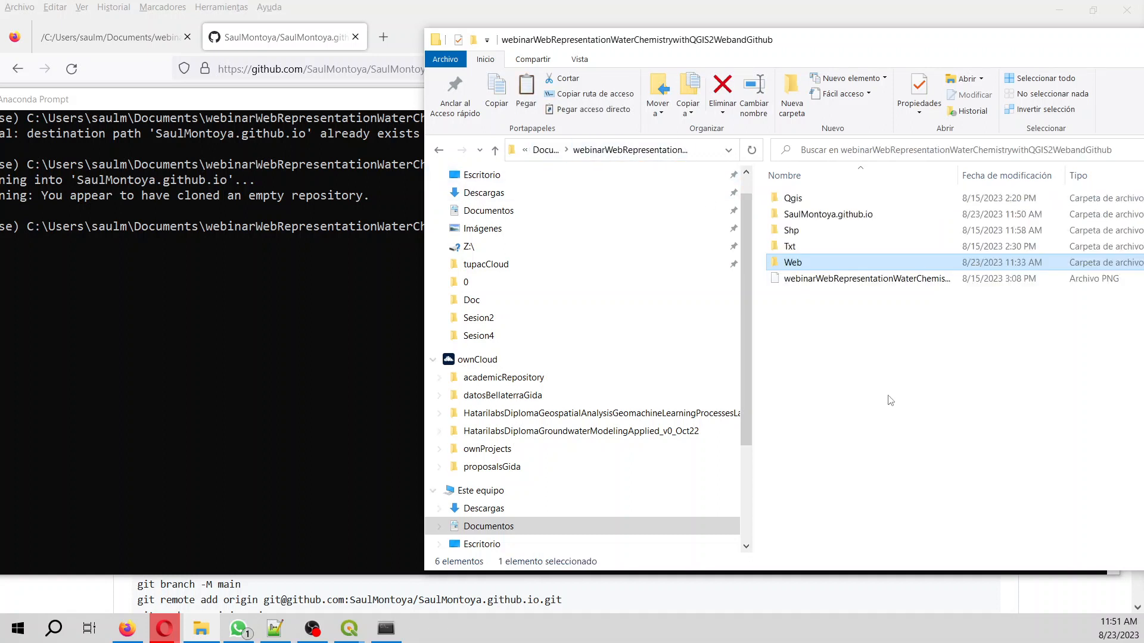
pyautogui.press('Up')
pyautogui.press('Up')
pyautogui.press('Up')
pyautogui.press('Return')
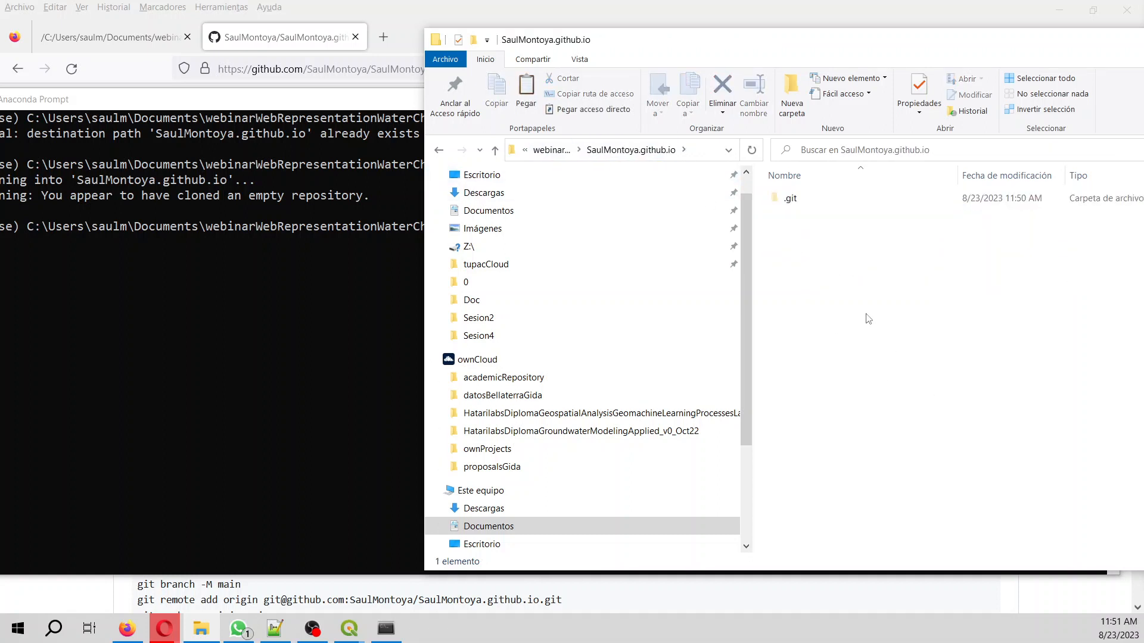
pyautogui.hotkey('ctrl', 'v')
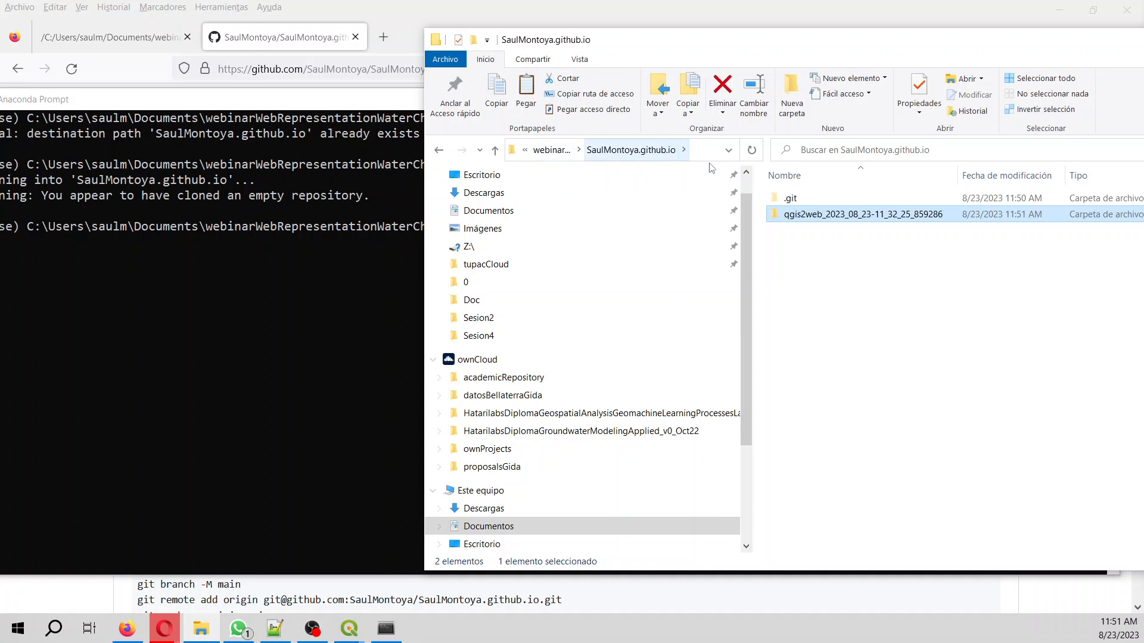
# Step: Rename the pasted export folder to waterquality
pyautogui.click(855, 214)
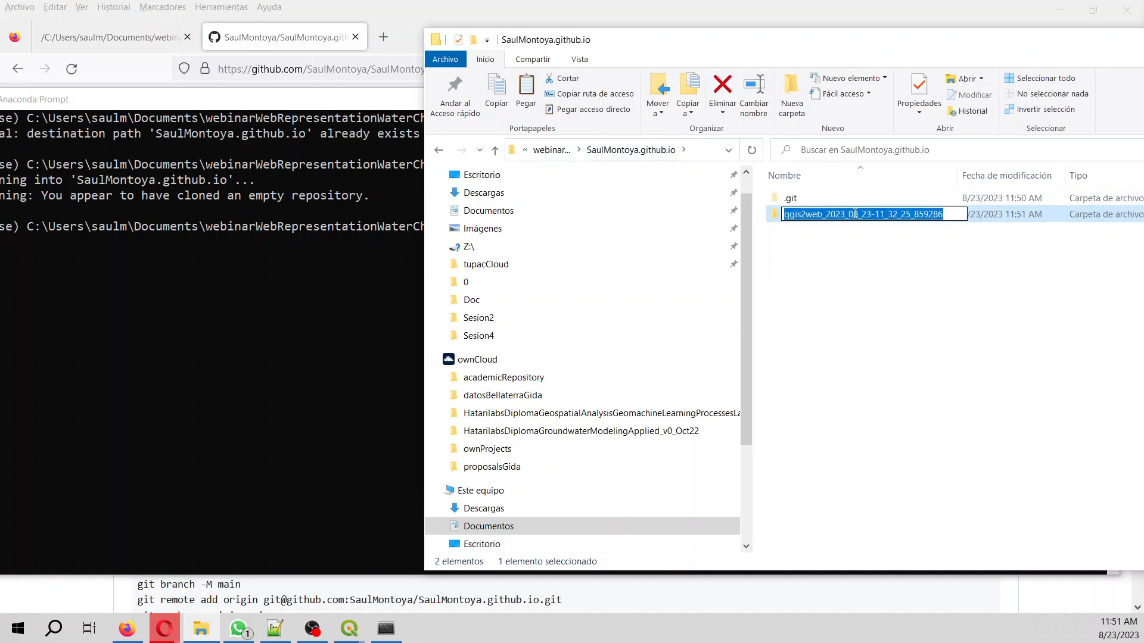
pyautogui.write('waterwua')
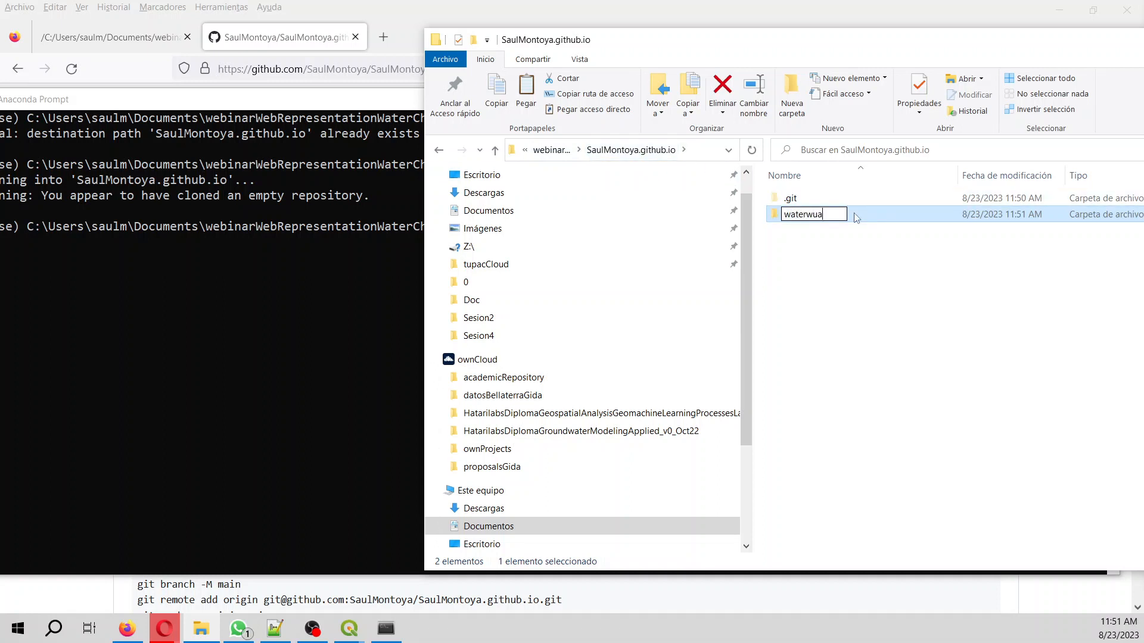
pyautogui.press('BackSpace')
pyautogui.press('BackSpace')
pyautogui.press('BackSpace')
pyautogui.write('quality')
pyautogui.press('Return')
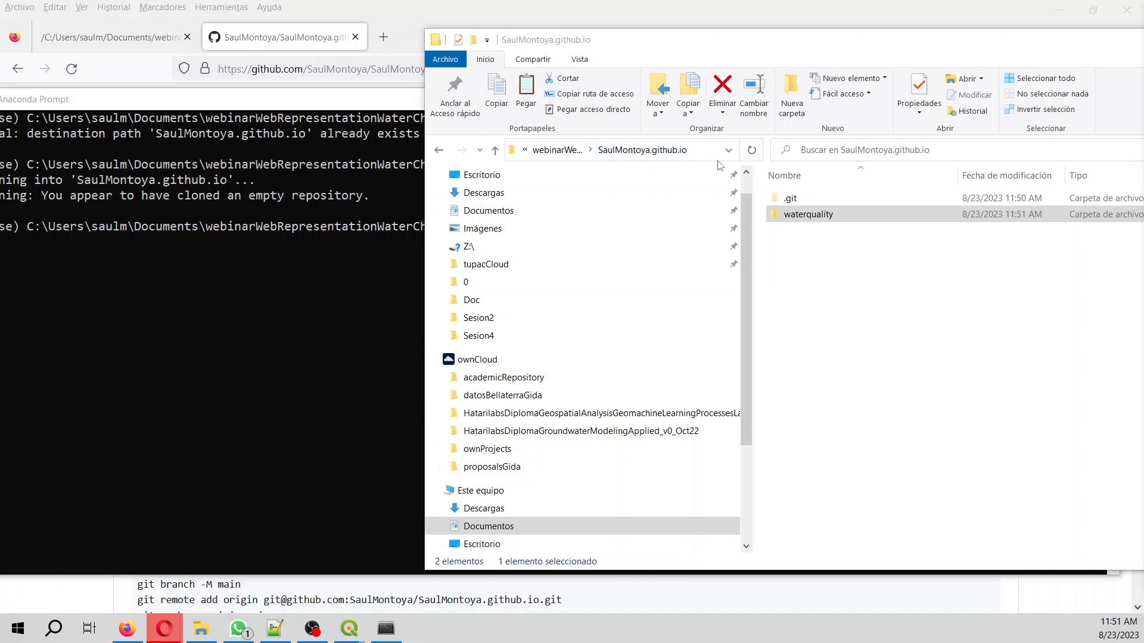
pyautogui.click(803, 219)
pyautogui.click(313, 364)
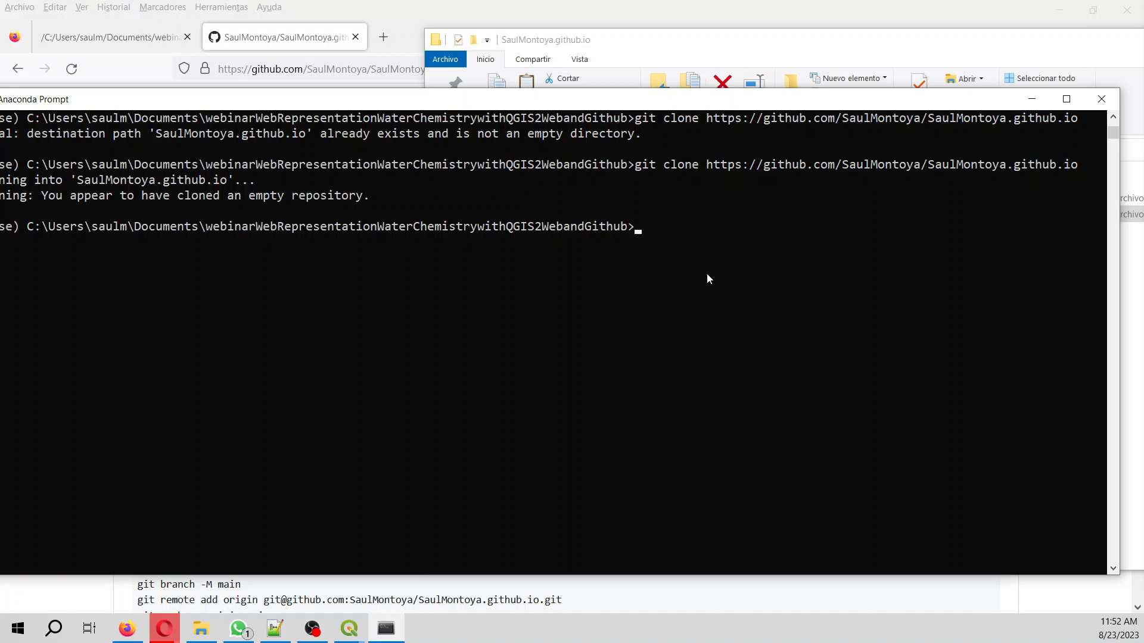
# Step: Minimize the Anaconda Prompt window
pyautogui.click(1032, 99)
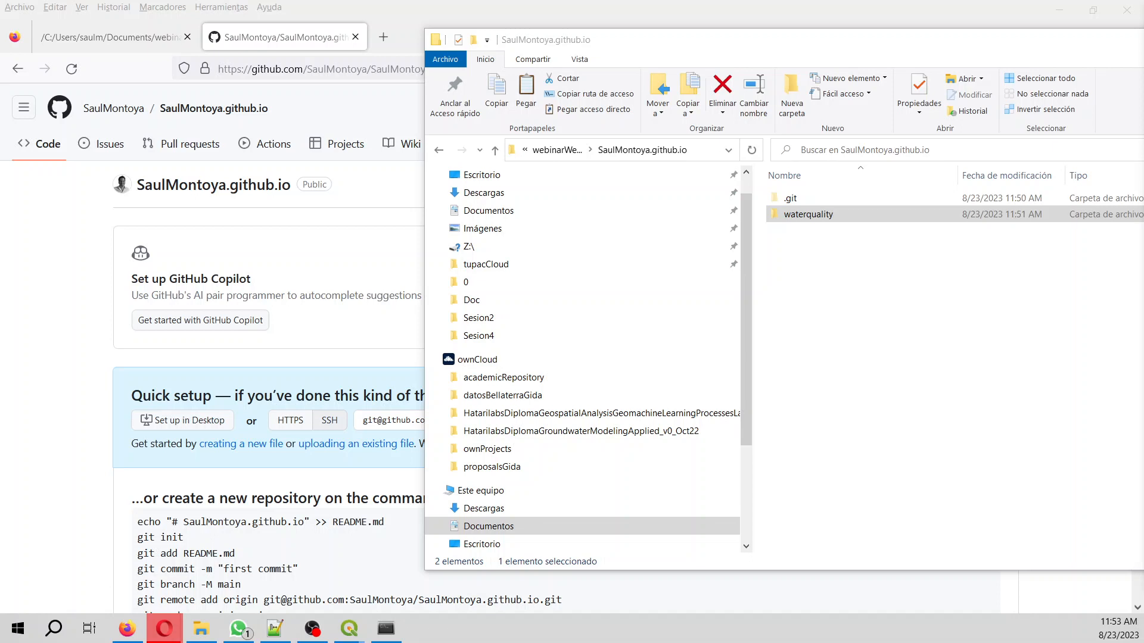
# Step: Delete the existing waterquality folder from the cloned github.io folder
pyautogui.click(816, 251)
pyautogui.click(811, 222)
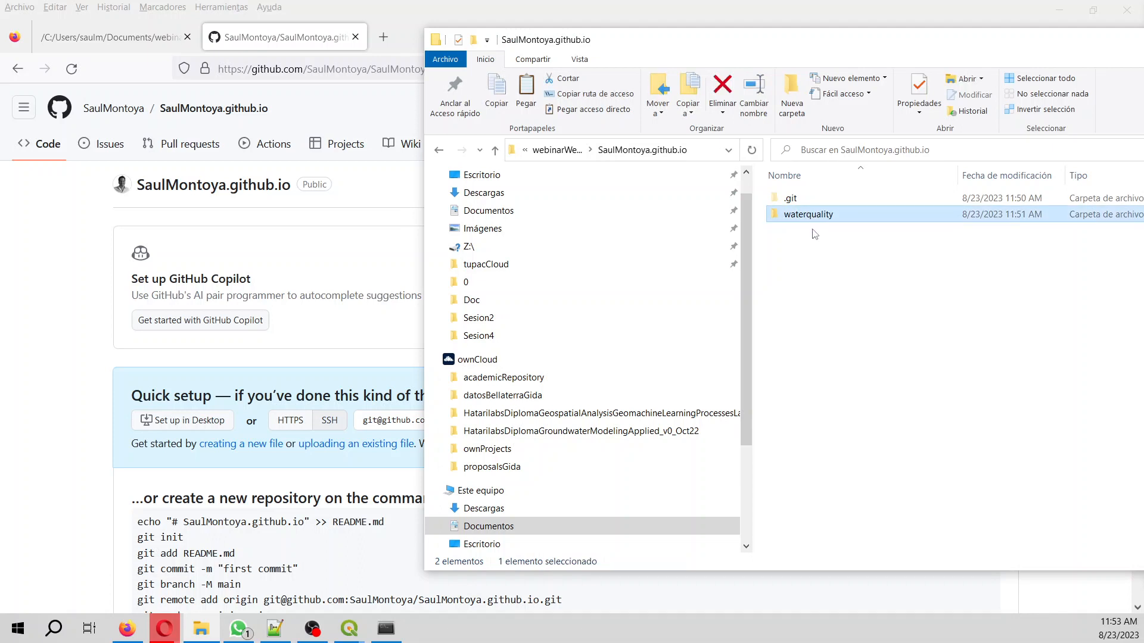
pyautogui.press('Delete')
# Step: Paste the qgis2web export into the github.io repository folder again and rename it waterquality
pyautogui.click(552, 150)
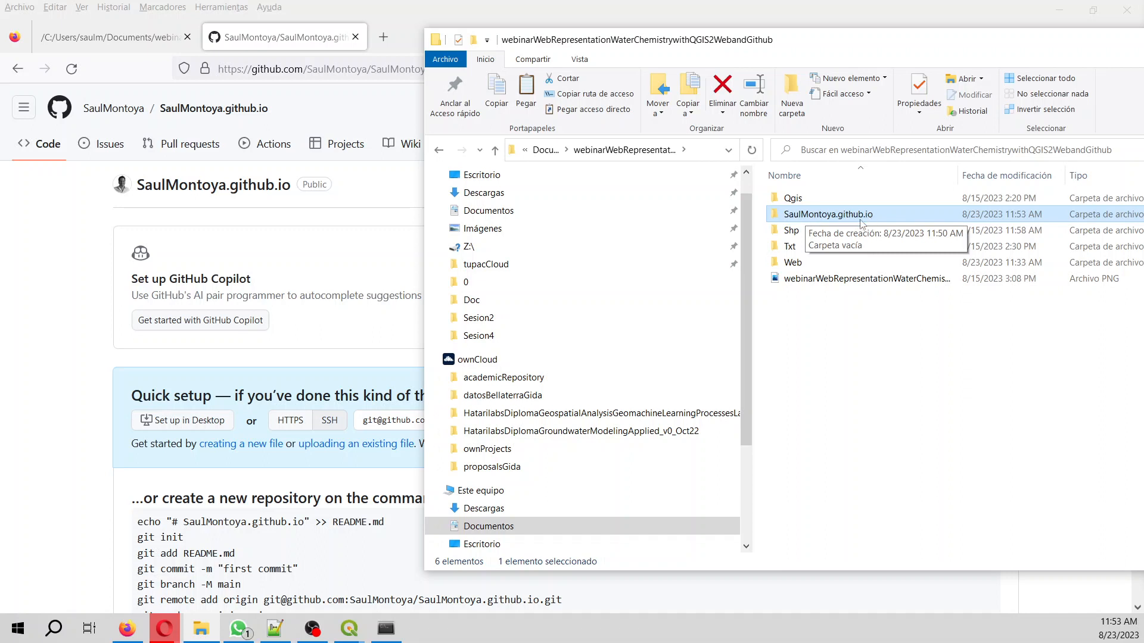
pyautogui.doubleClick(792, 263)
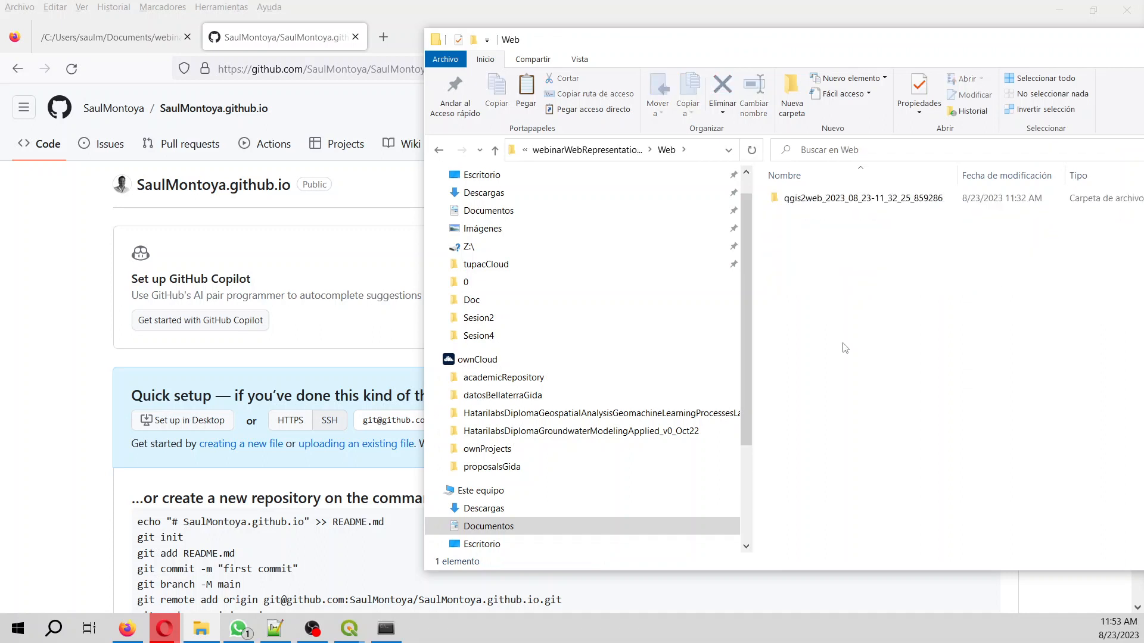
pyautogui.click(822, 202)
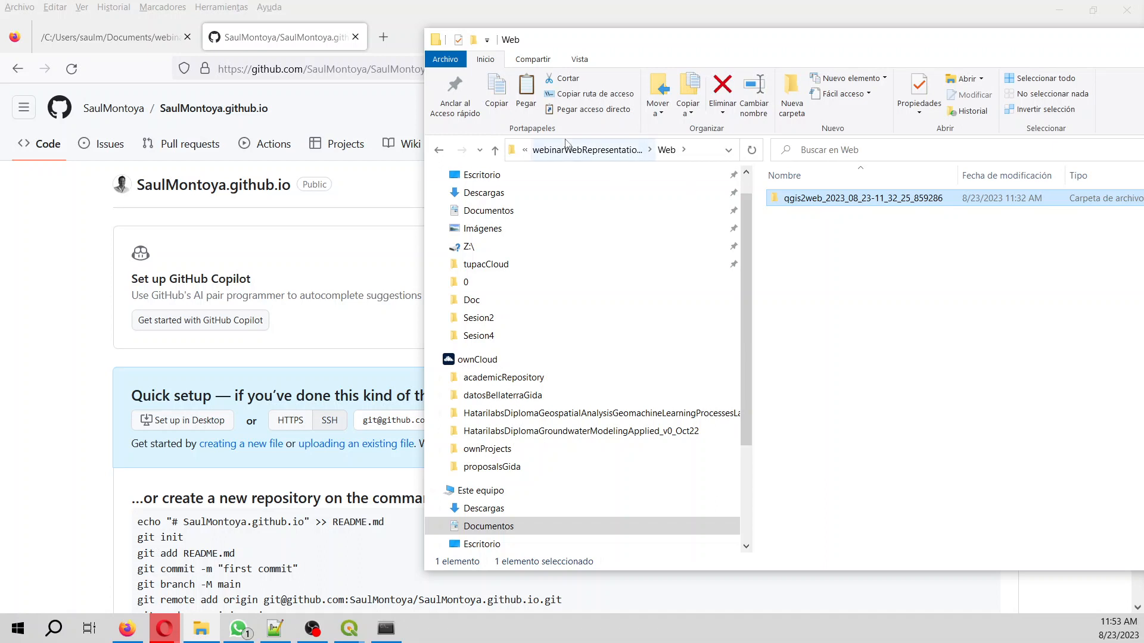
pyautogui.click(575, 154)
pyautogui.doubleClick(810, 213)
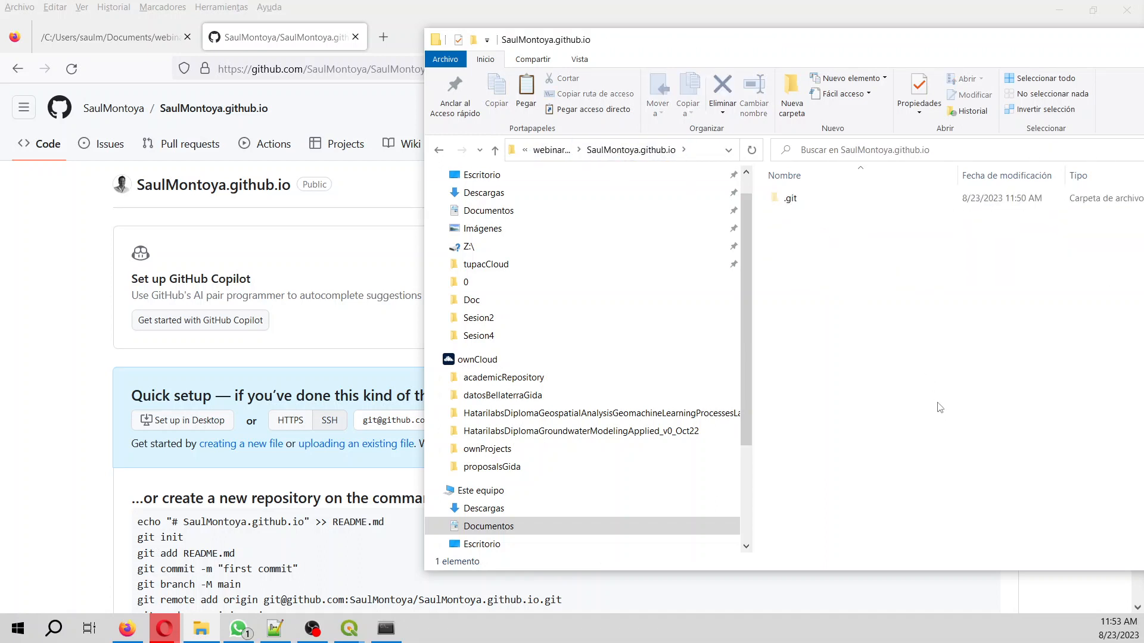
pyautogui.hotkey('ctrl', 'v')
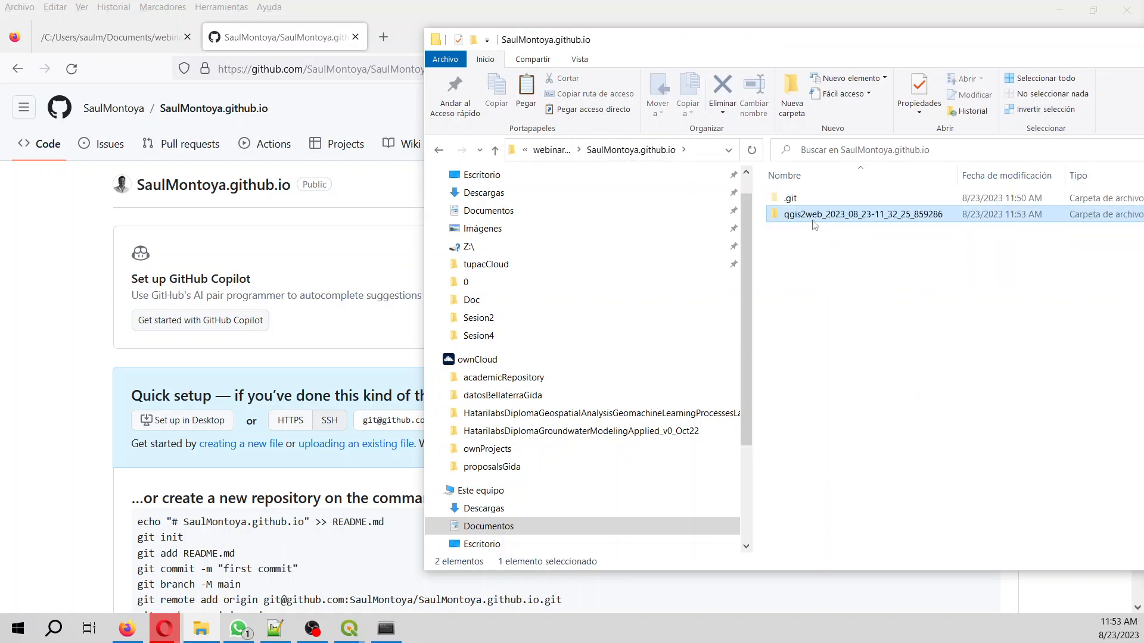
pyautogui.click(810, 215)
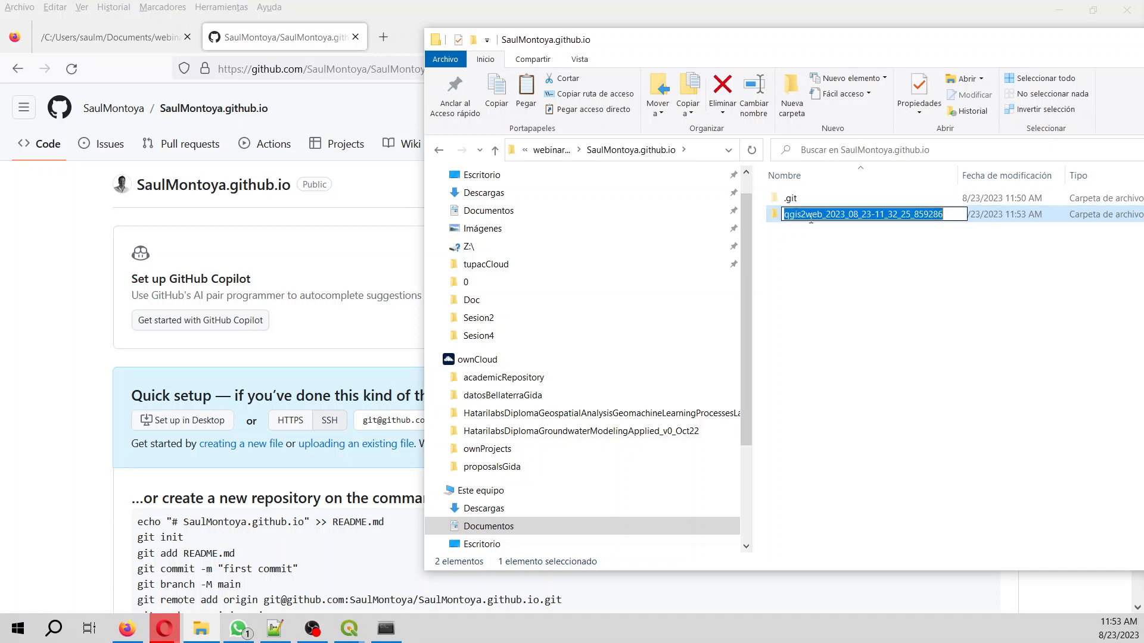
pyautogui.write('wate')
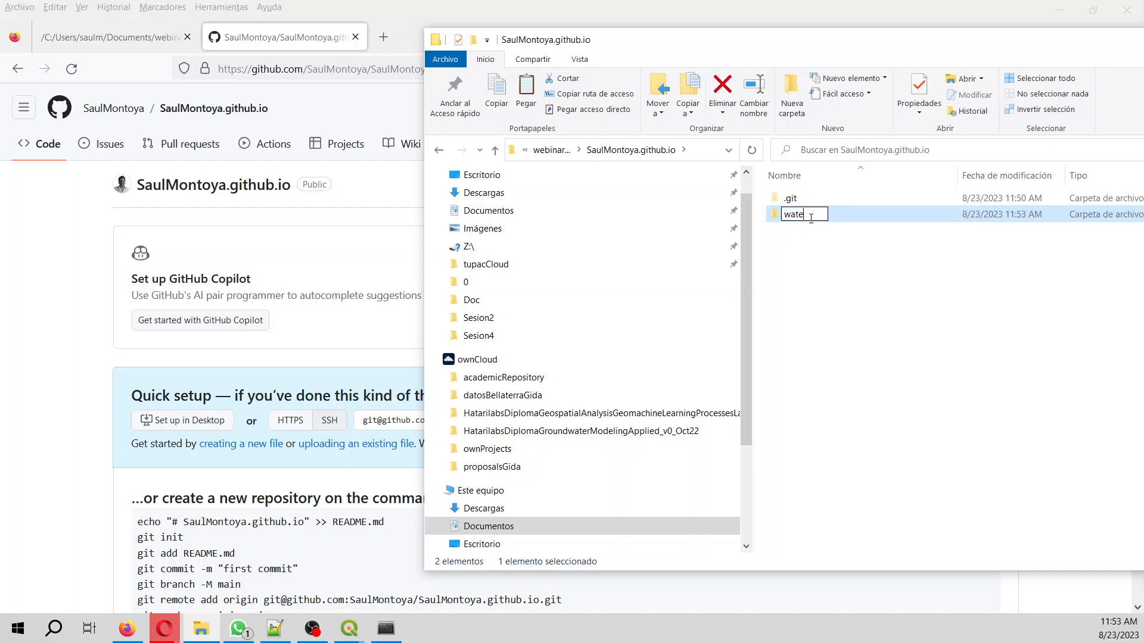
pyautogui.write('rouality')
pyautogui.press('Return')
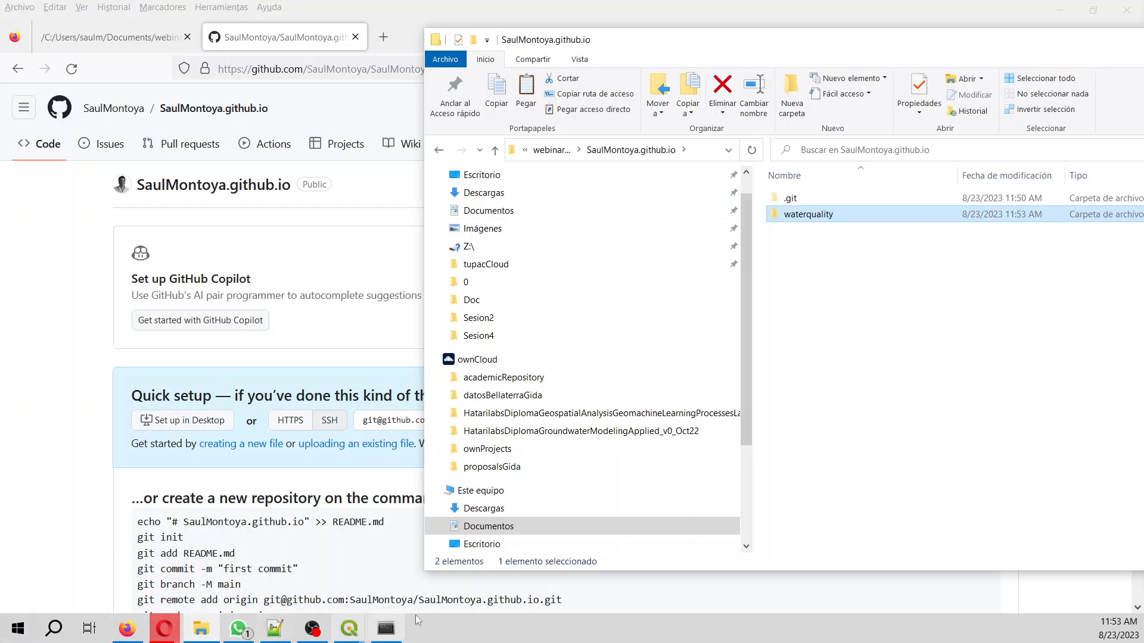
# Step: Move into the github.io repository folder and stage every file with git add --all
pyautogui.click(391, 640)
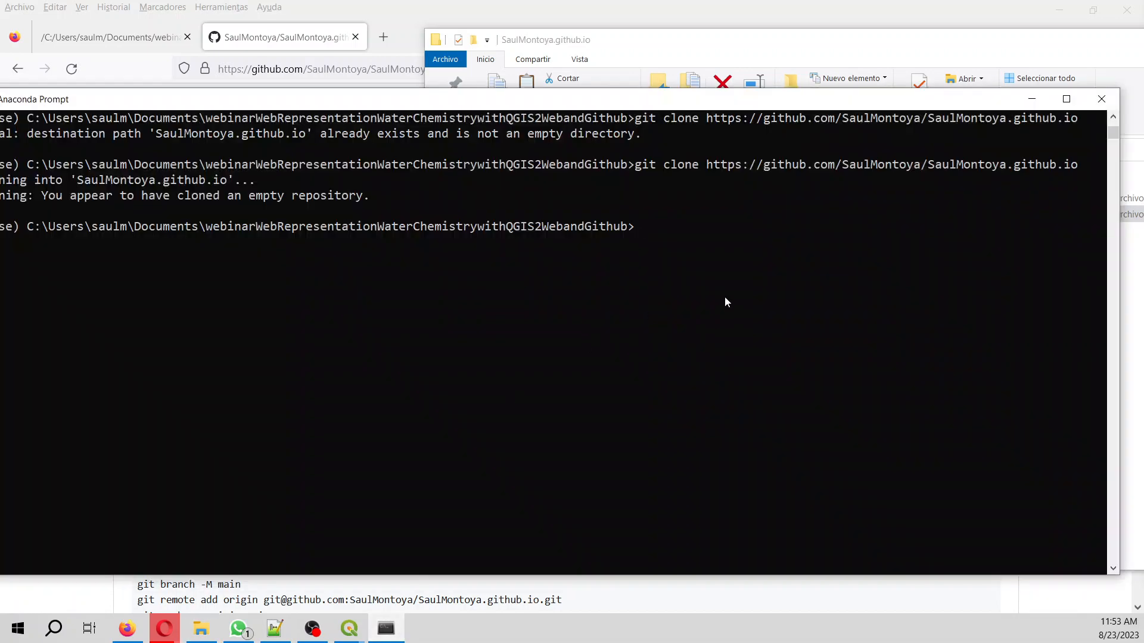
pyautogui.write('cd SaulMontoya.github.io')
pyautogui.press('Return')
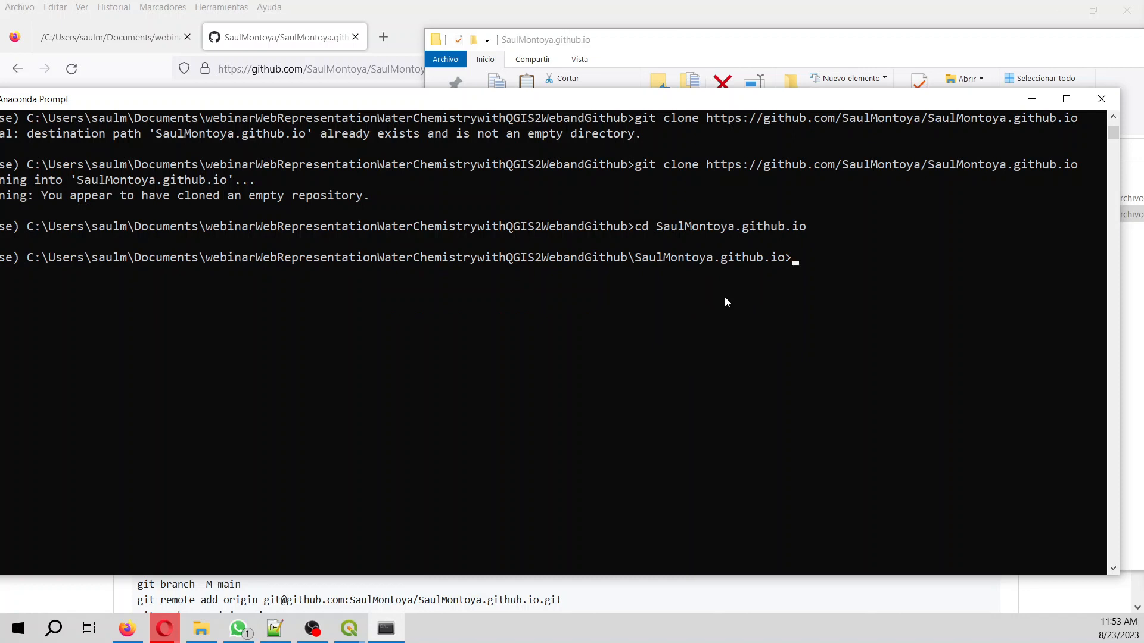
pyautogui.write('git add --all')
pyautogui.press('Return')
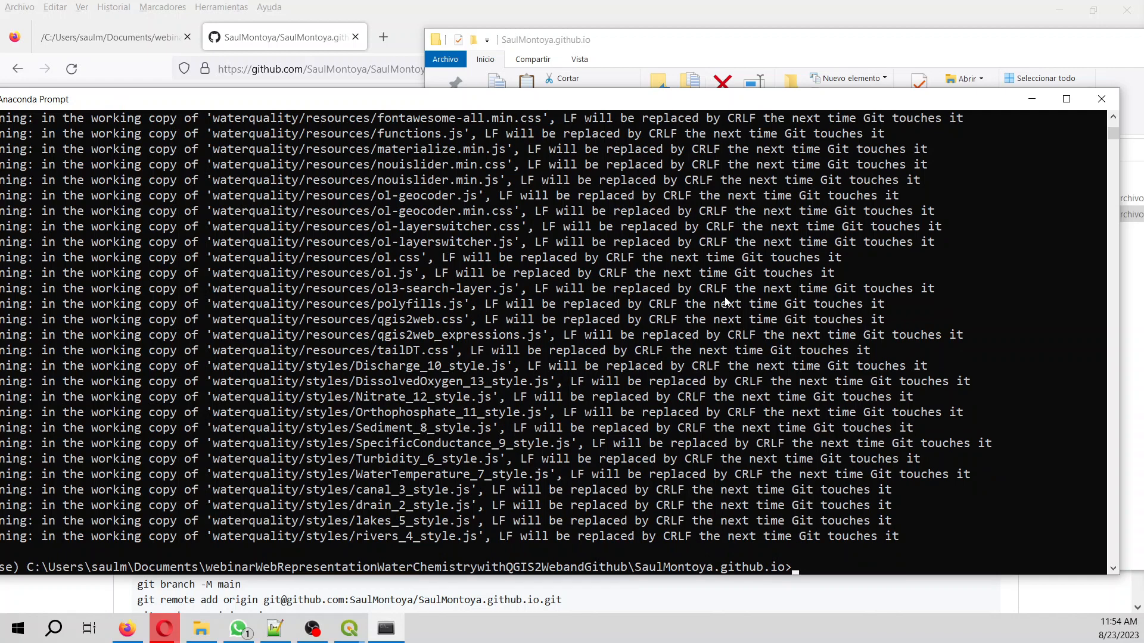
# Step: Commit the staged files with the message "Initial commit"
pyautogui.write('git commit -m "Inn')
pyautogui.press('BackSpace')
pyautogui.write('it -m "Initial co')
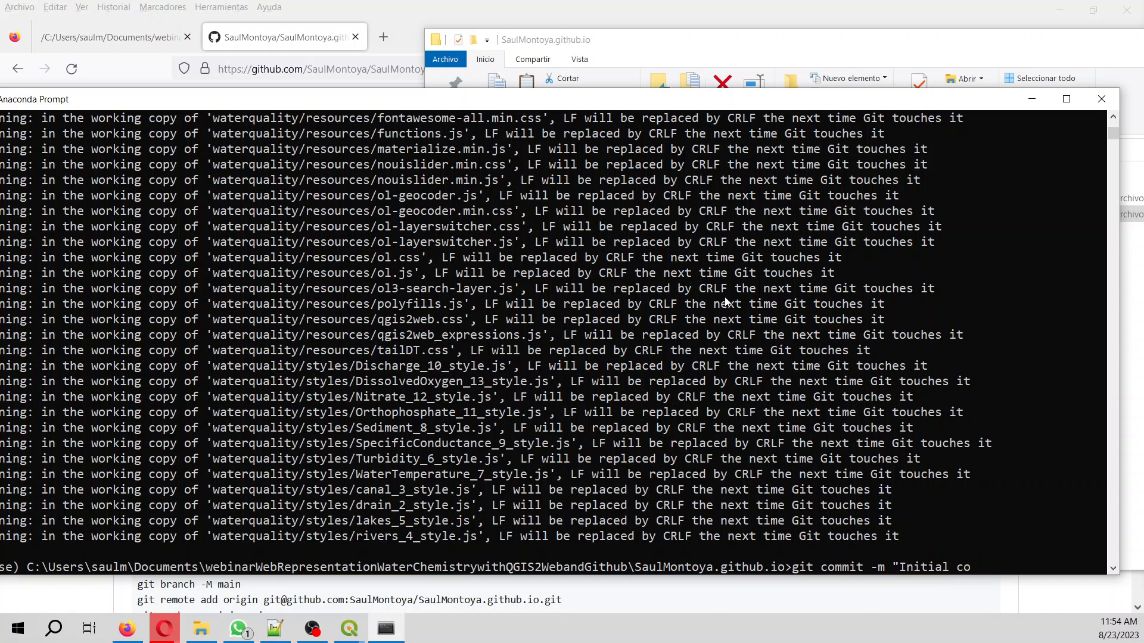
pyautogui.write('mmit"')
pyautogui.press('Return')
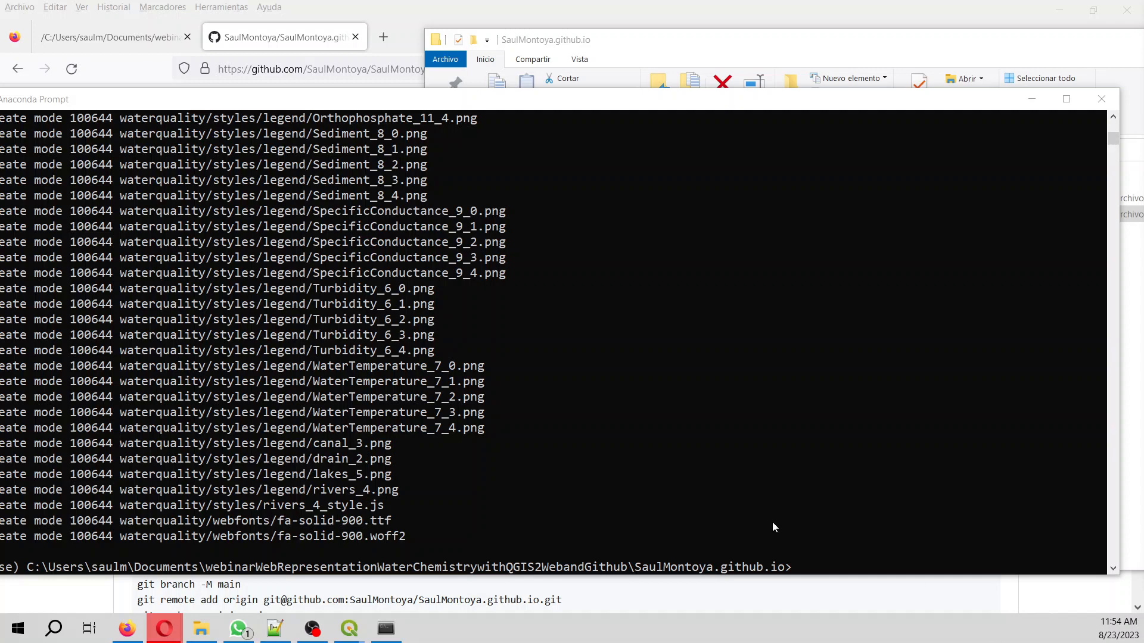
# Step: Run git push -u origin main to push the main branch to GitHub
pyautogui.click(853, 560)
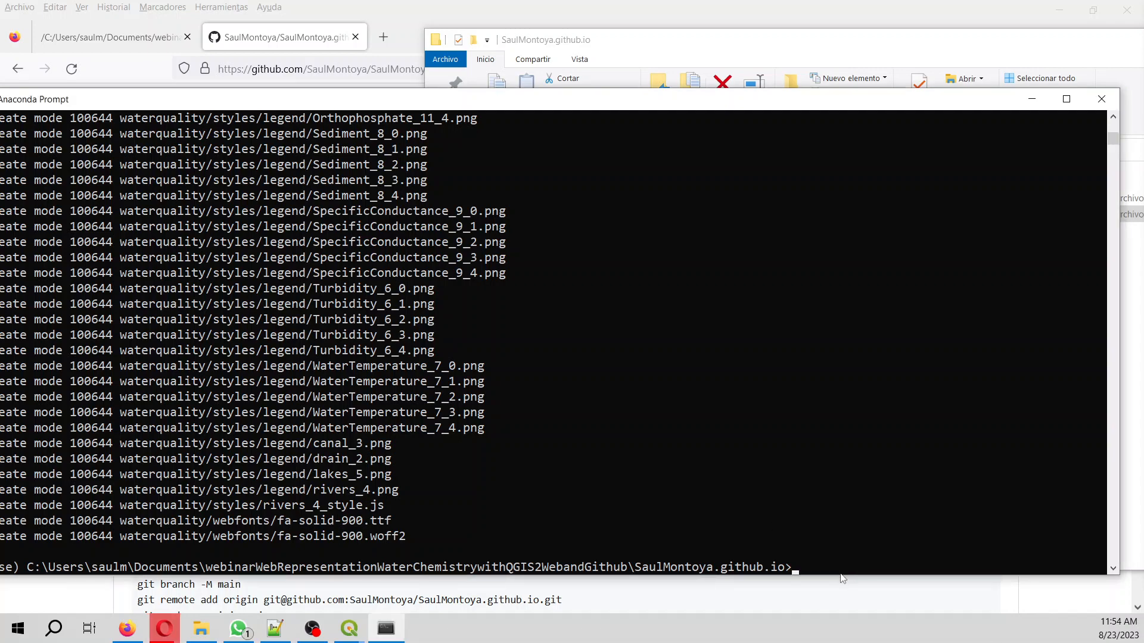
pyautogui.write('git push -u origin main')
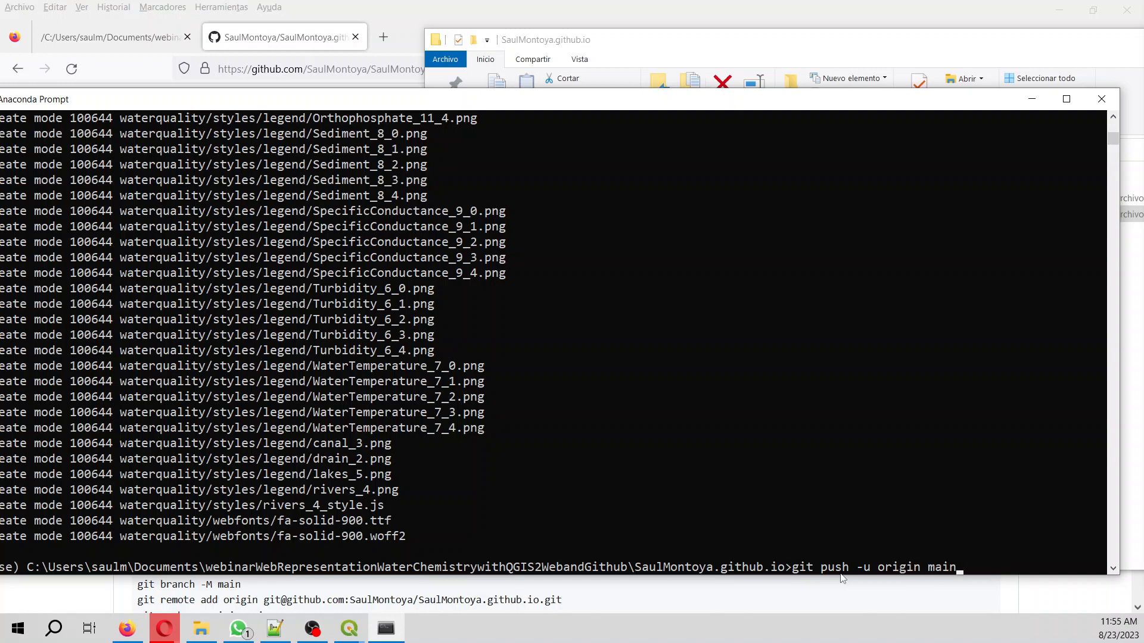
pyautogui.moveTo(961, 571); pyautogui.dragTo(795, 569)
pyautogui.press('Return')
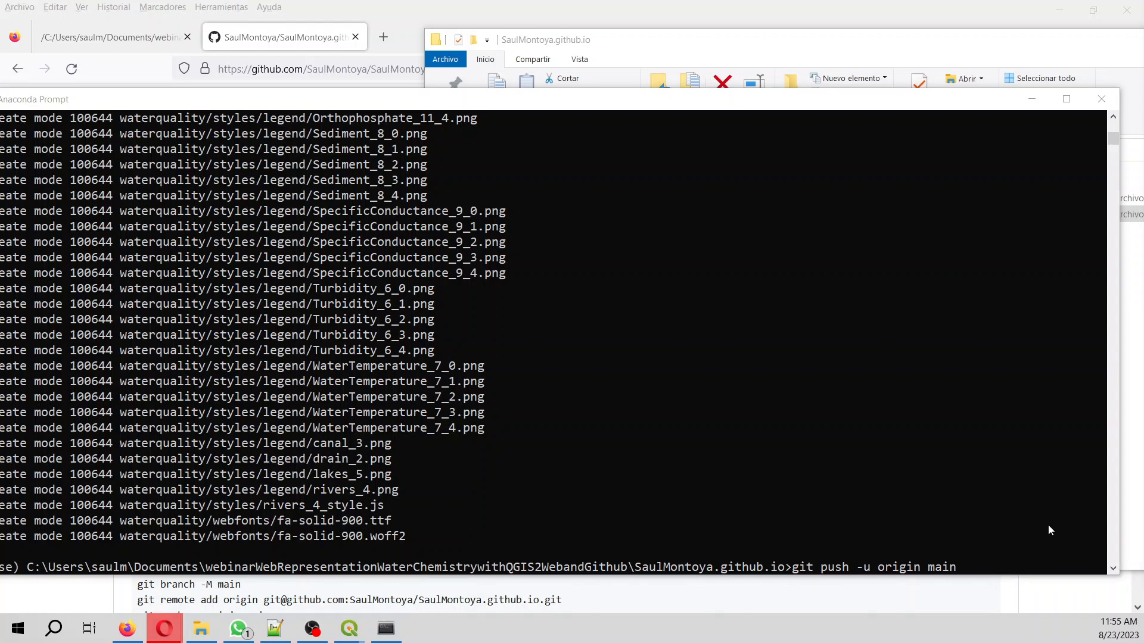
pyautogui.click(1028, 566)
pyautogui.press('Return')
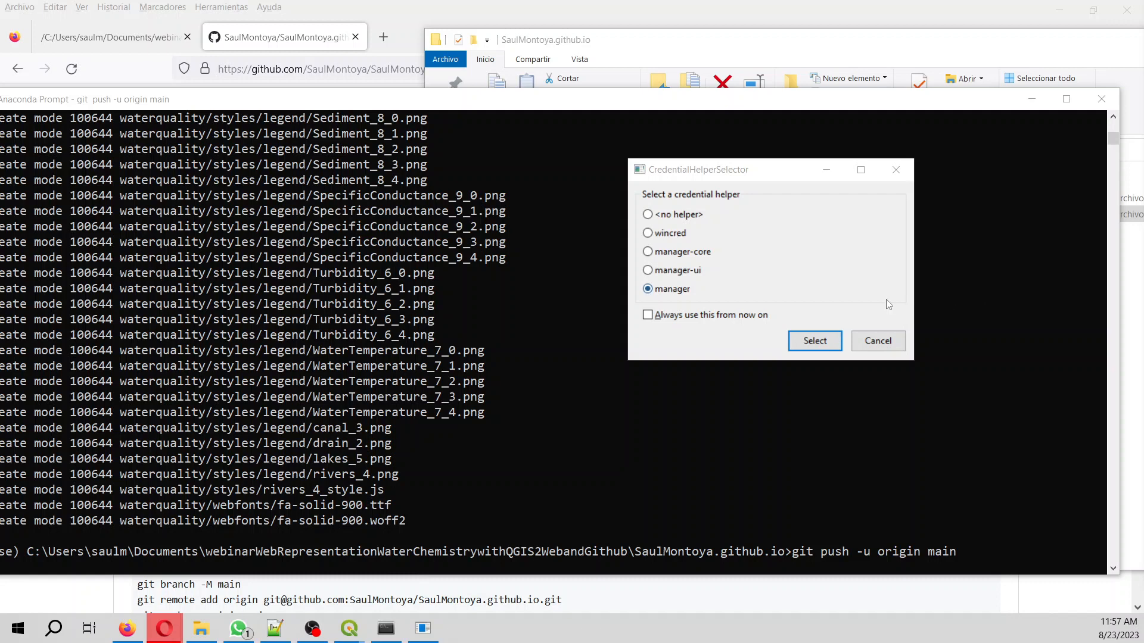
# Step: Accept the 'manager' credential helper so git push -u origin main can finish
pyautogui.click(805, 348)
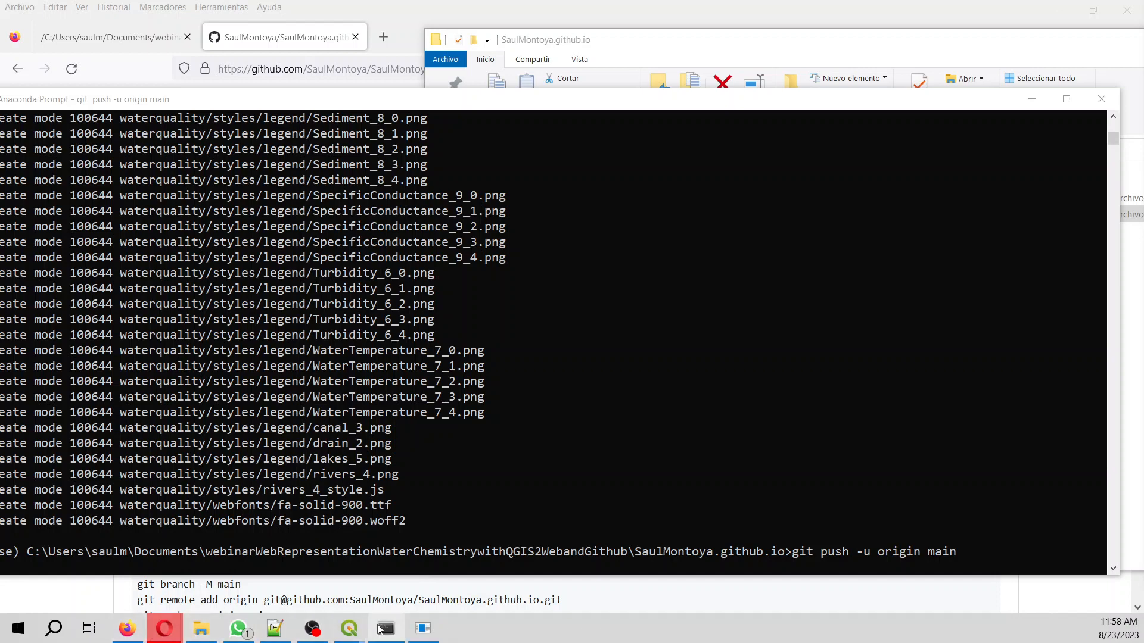
pyautogui.click(429, 633)
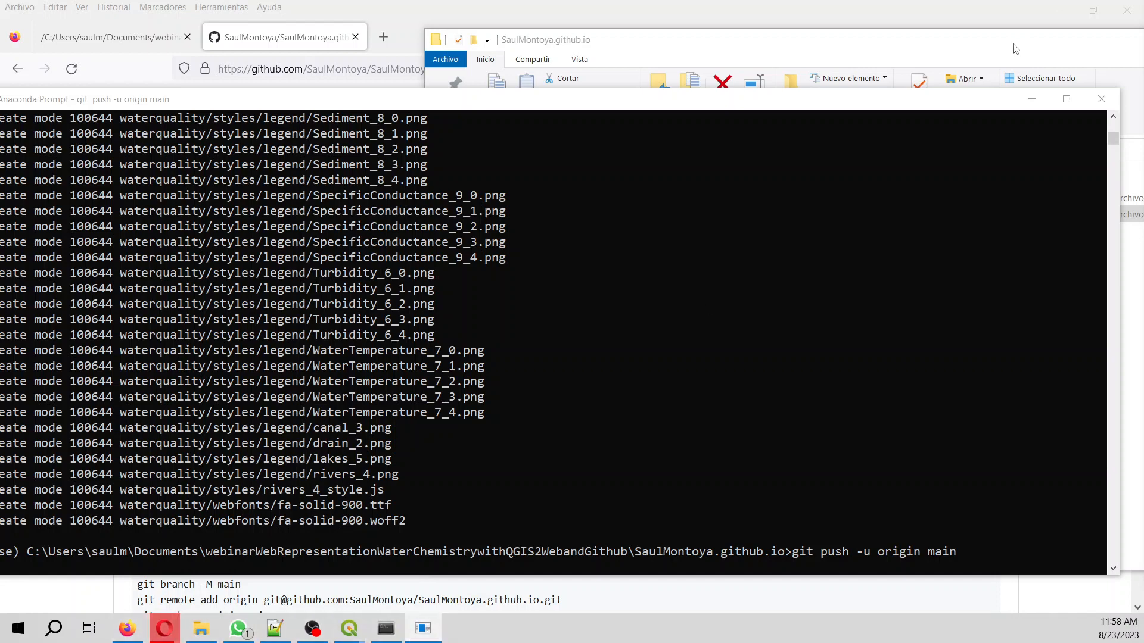
pyautogui.moveTo(988, 53); pyautogui.dragTo(326, 105)
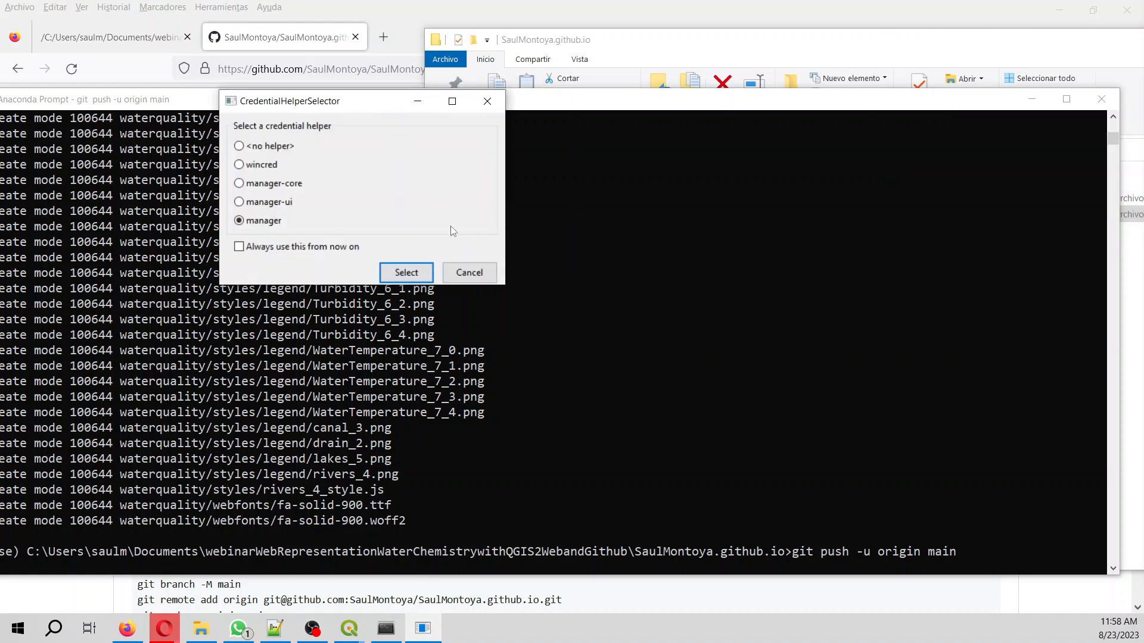
pyautogui.click(406, 273)
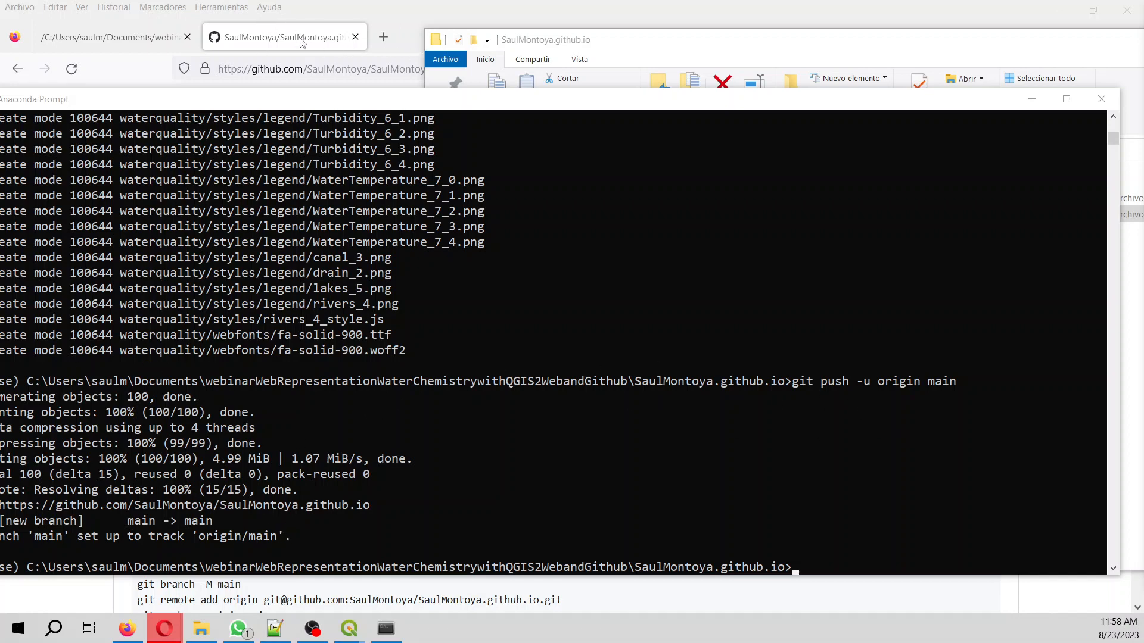
pyautogui.click(326, 68)
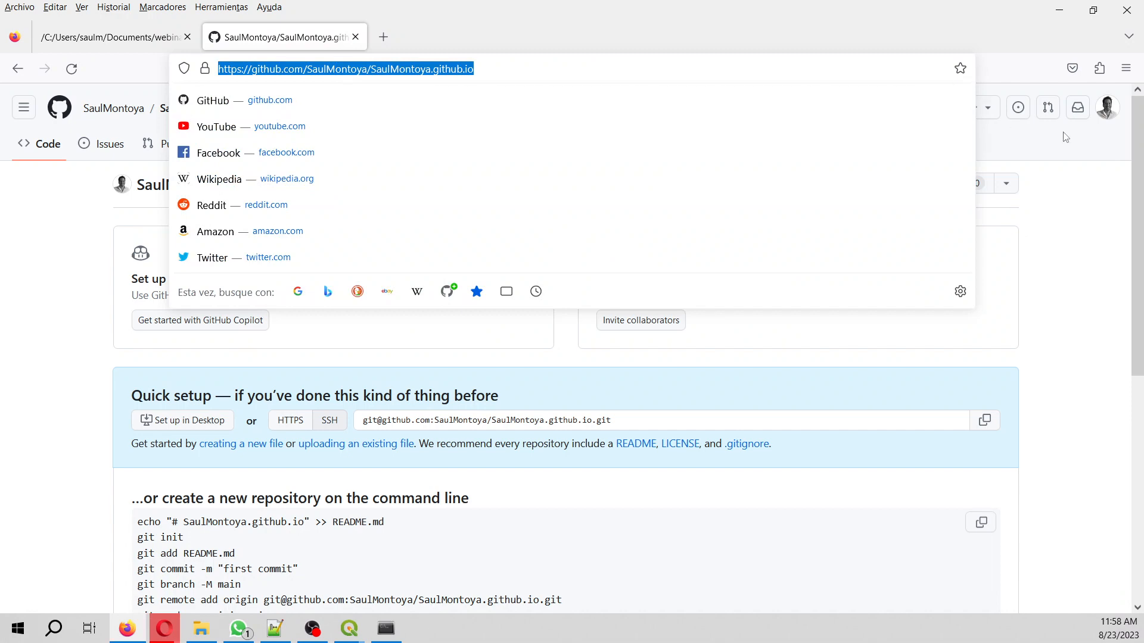
pyautogui.click(393, 636)
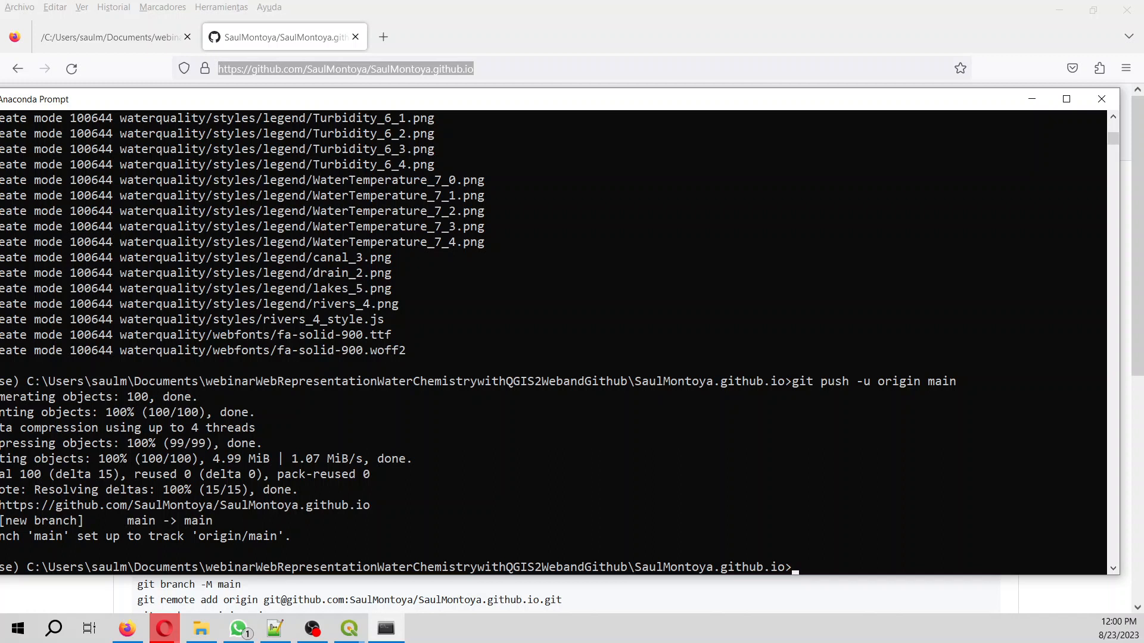
# Step: Run a plain git push again and cancel it at the GitHub username prompt
pyautogui.write('git push')
pyautogui.press('Return')
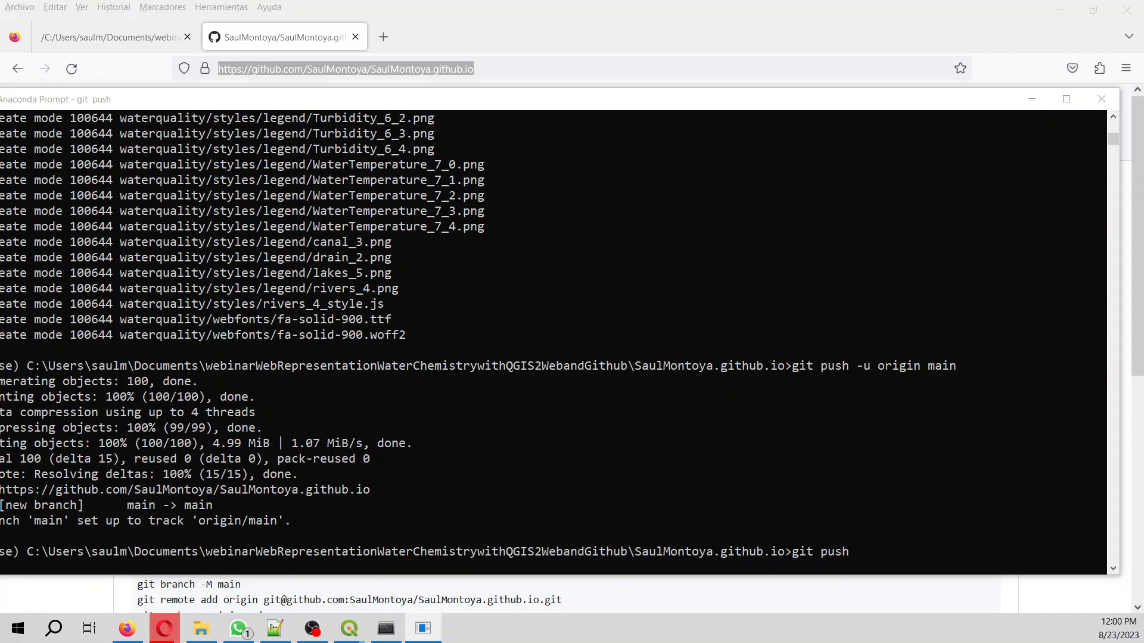
pyautogui.hotkey('ctrl', 'c')
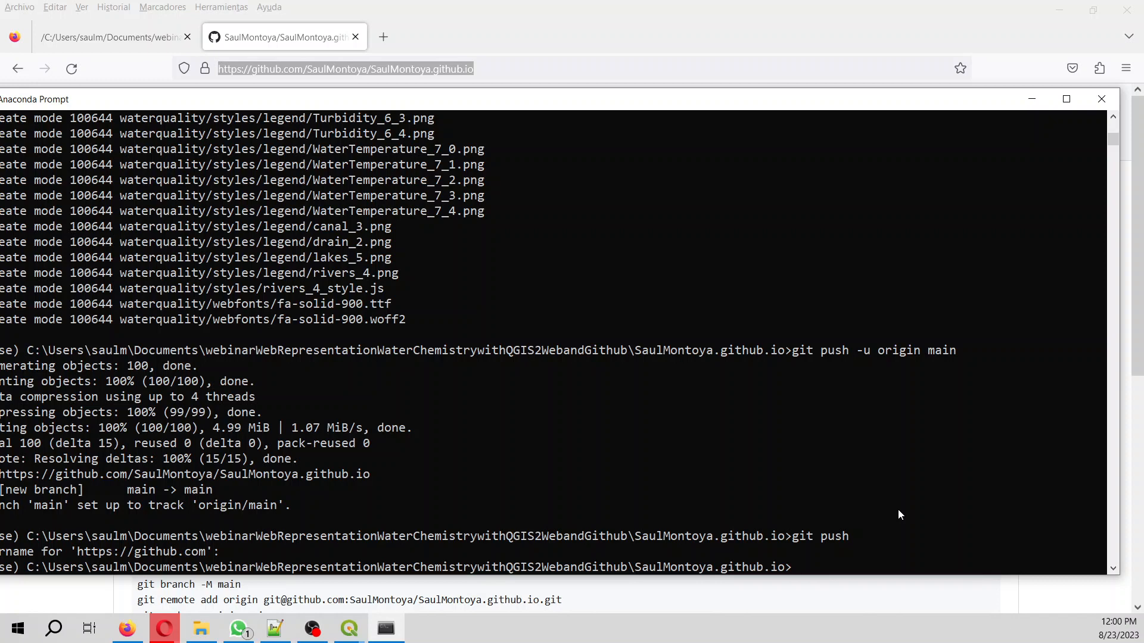
# Step: Reload the GitHub repository page, then view the account's profile and its popular repositories
pyautogui.click(164, 629)
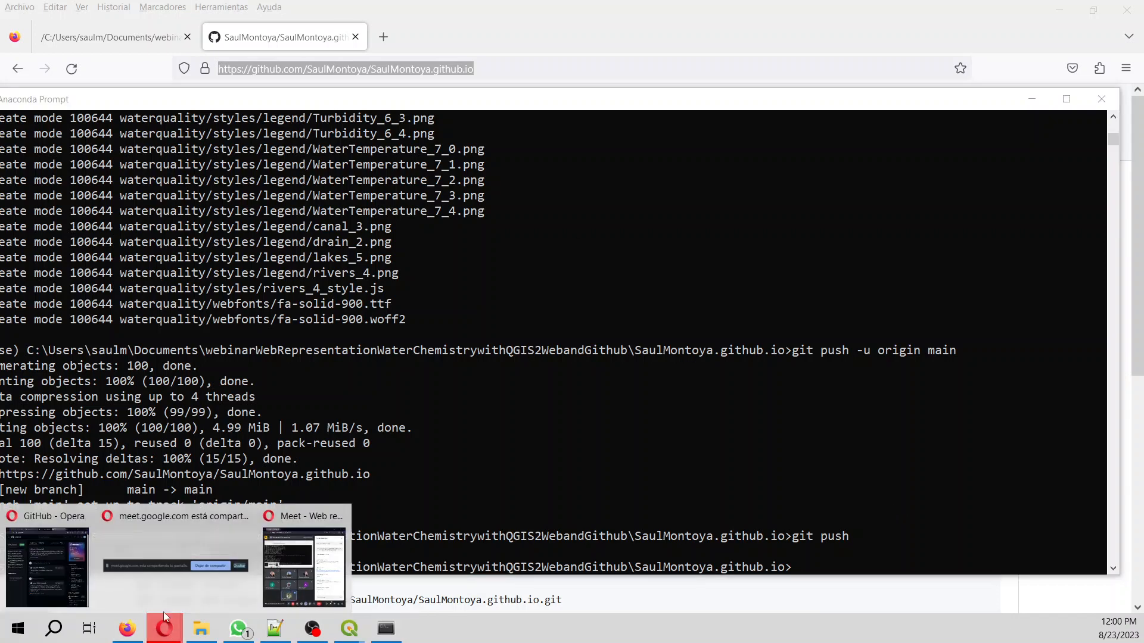
pyautogui.click(127, 628)
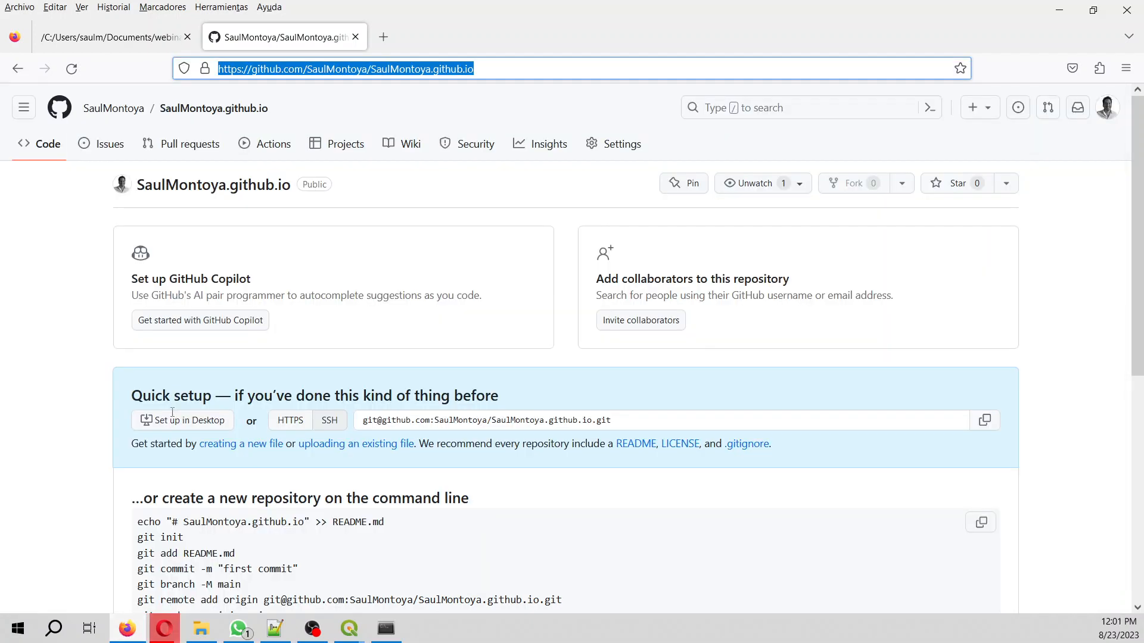
pyautogui.press('F5')
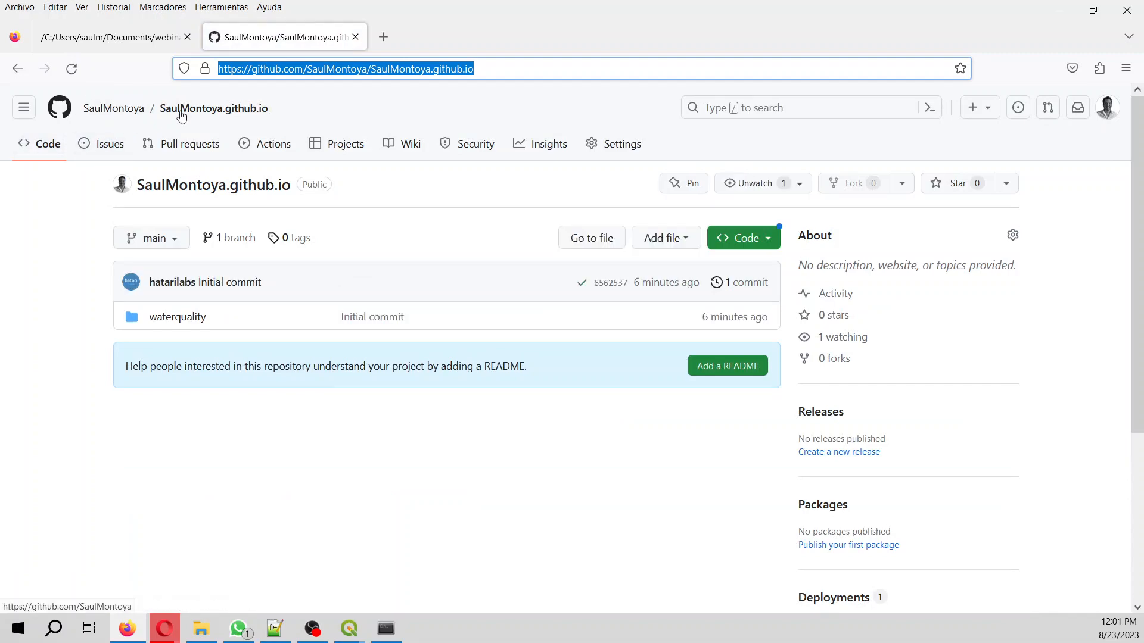
pyautogui.click(128, 112)
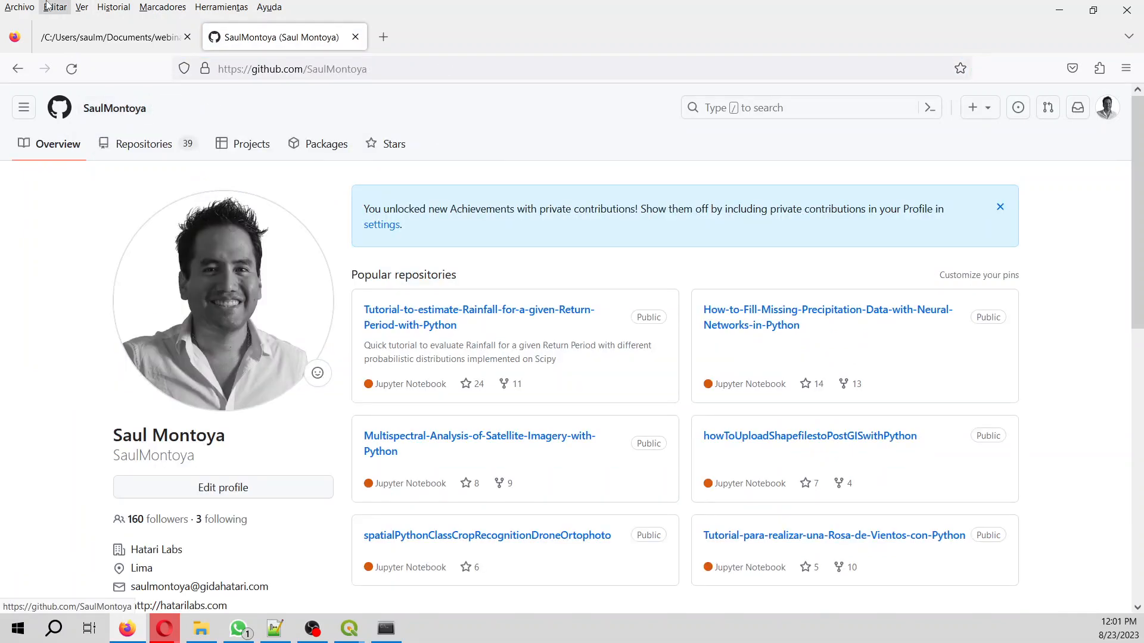
pyautogui.scroll(-3, 644, 395)
pyautogui.scroll(3, 636, 398)
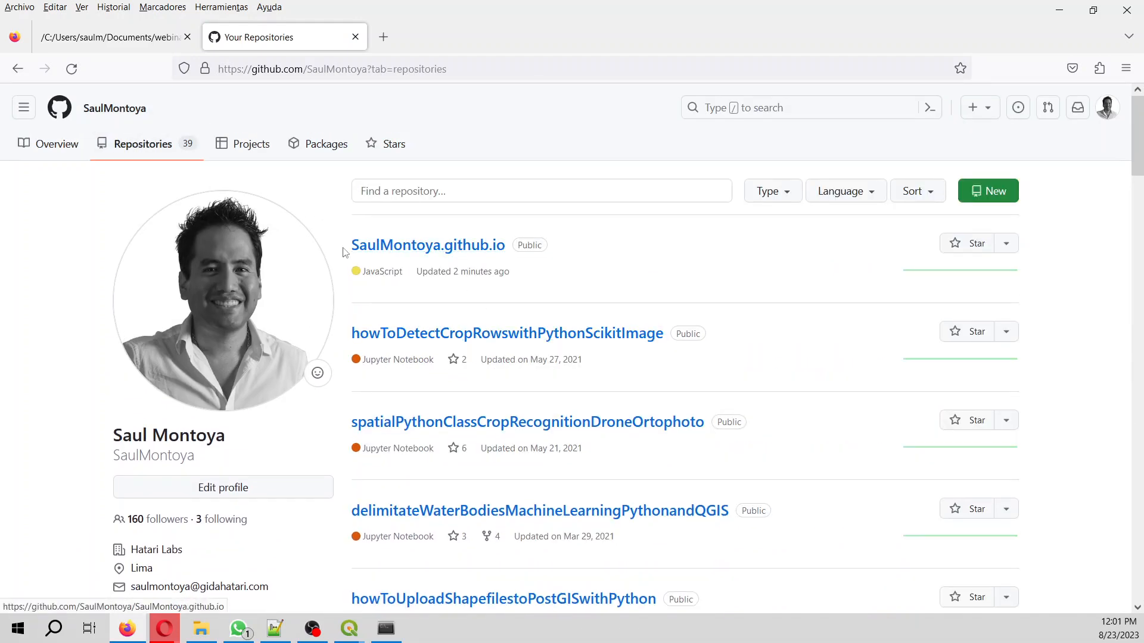
# Step: Open the github.io repository that holds the waterquality folder
pyautogui.click(476, 251)
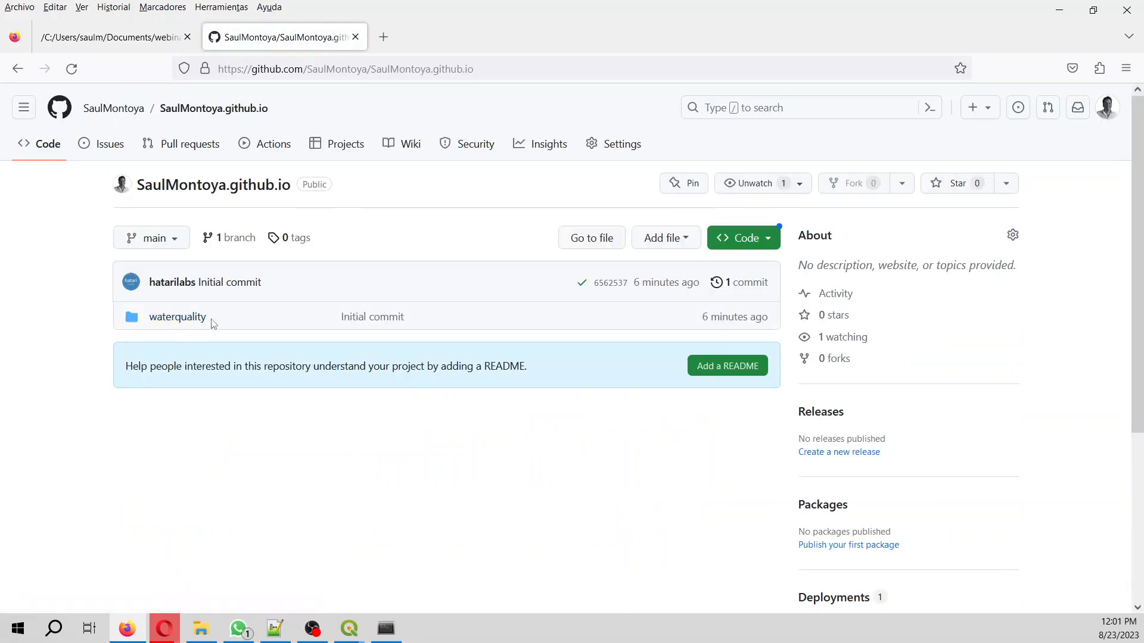
# Step: In a new tab, load the account's bare github.io site address, which returns 404
pyautogui.click(383, 37)
pyautogui.write('sa')
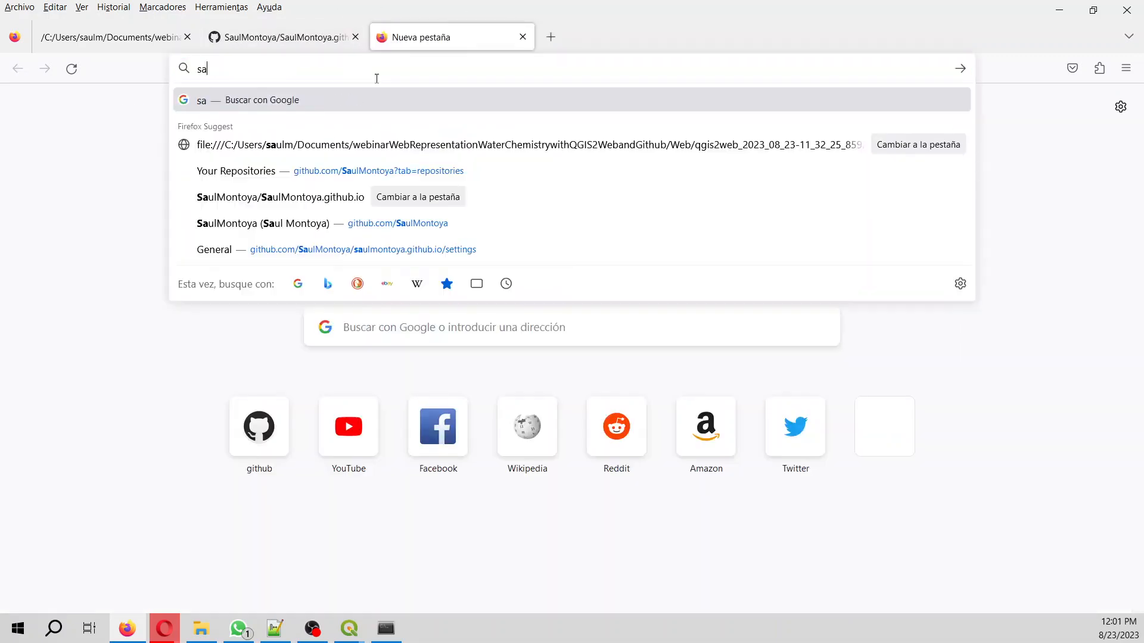
pyautogui.write('ulmontoya.')
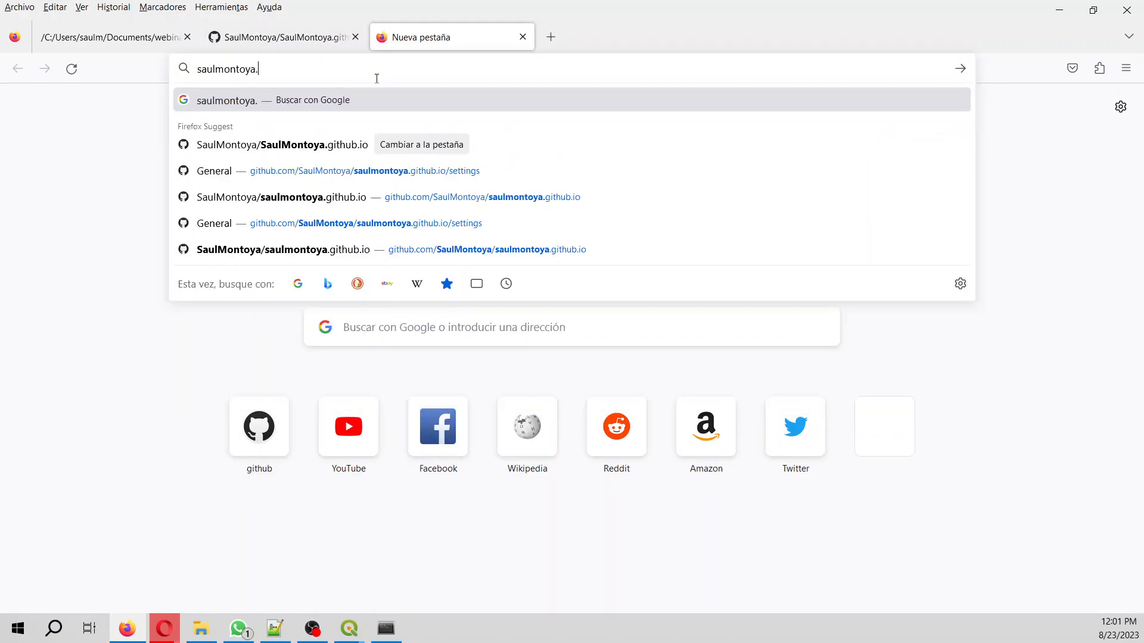
pyautogui.write('githu')
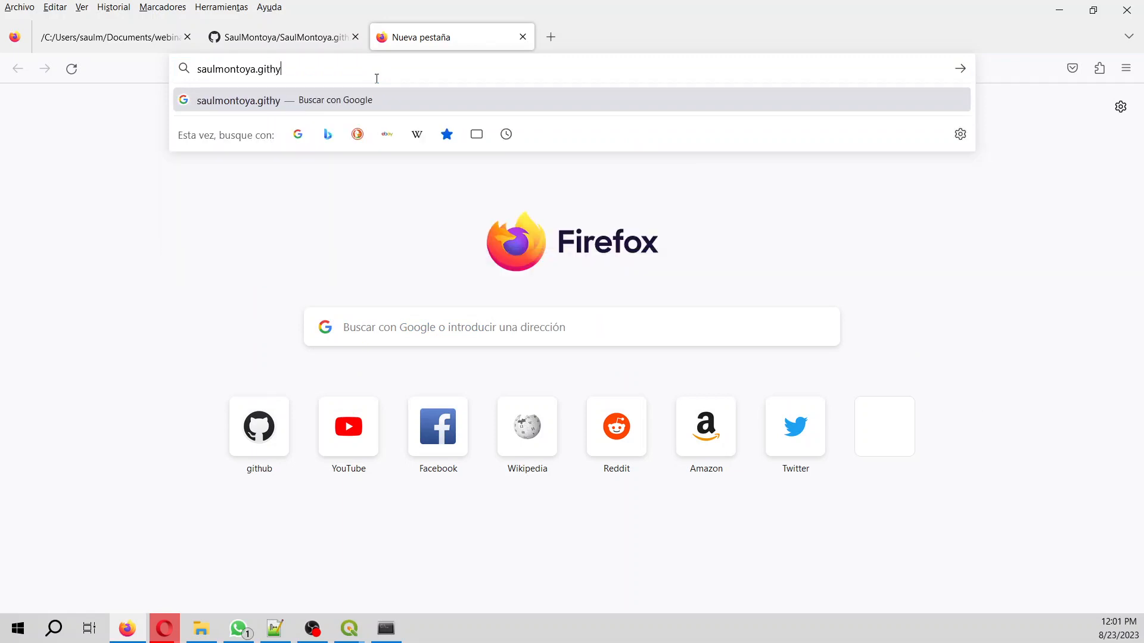
pyautogui.write('b.io')
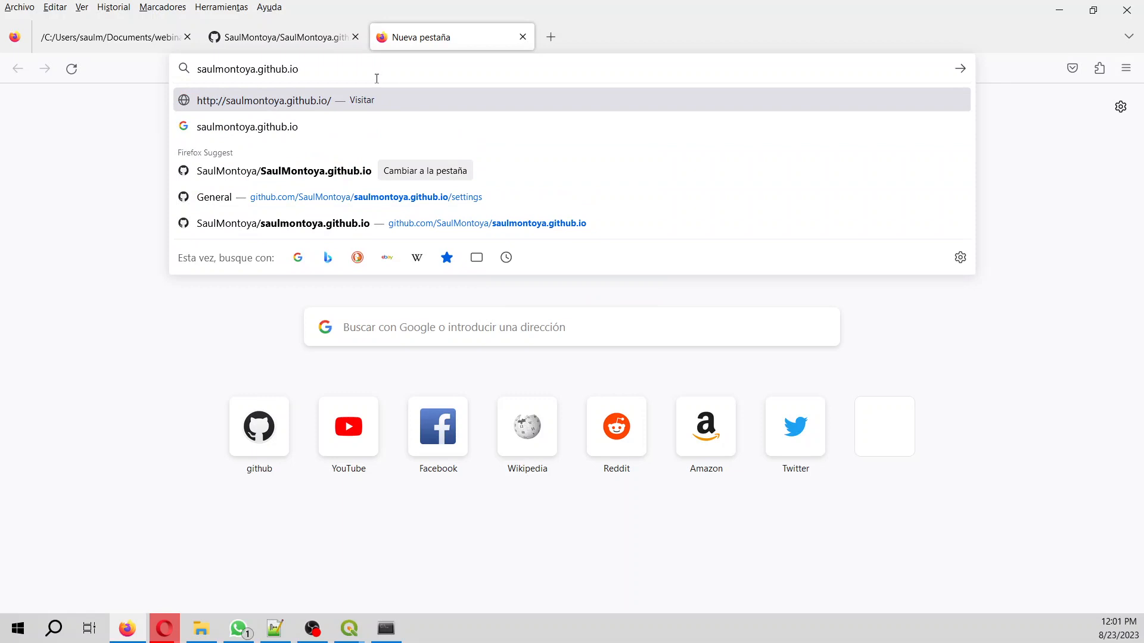
pyautogui.write('/water')
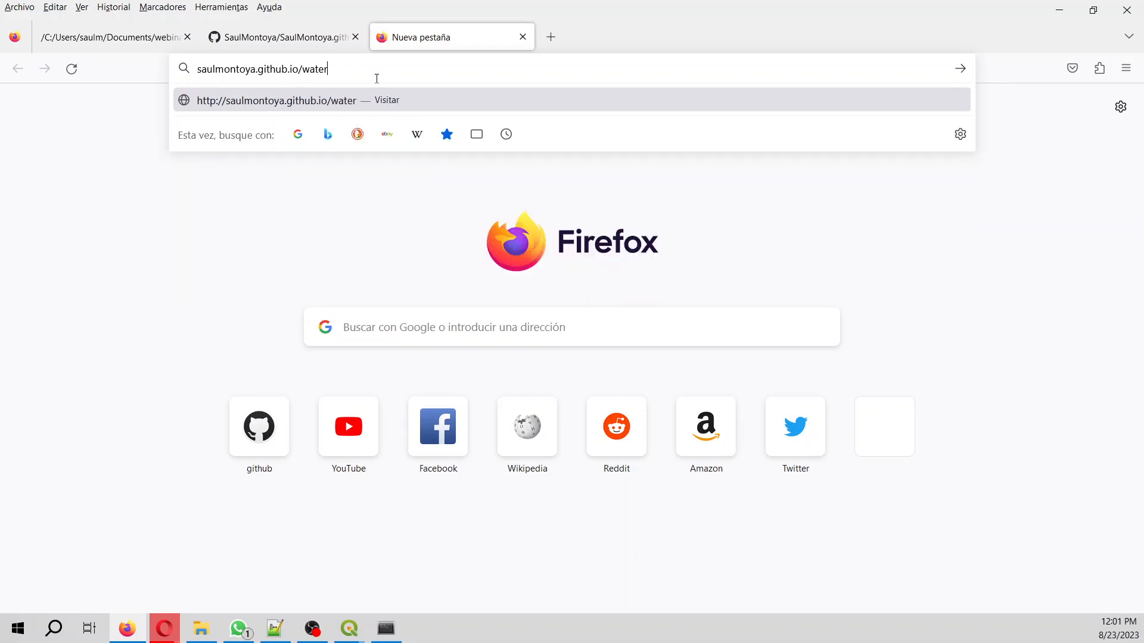
pyautogui.press('BackSpace')
pyautogui.press('BackSpace')
pyautogui.press('BackSpace')
pyautogui.press('BackSpace')
pyautogui.press('BackSpace')
pyautogui.press('BackSpace')
pyautogui.press('Return')
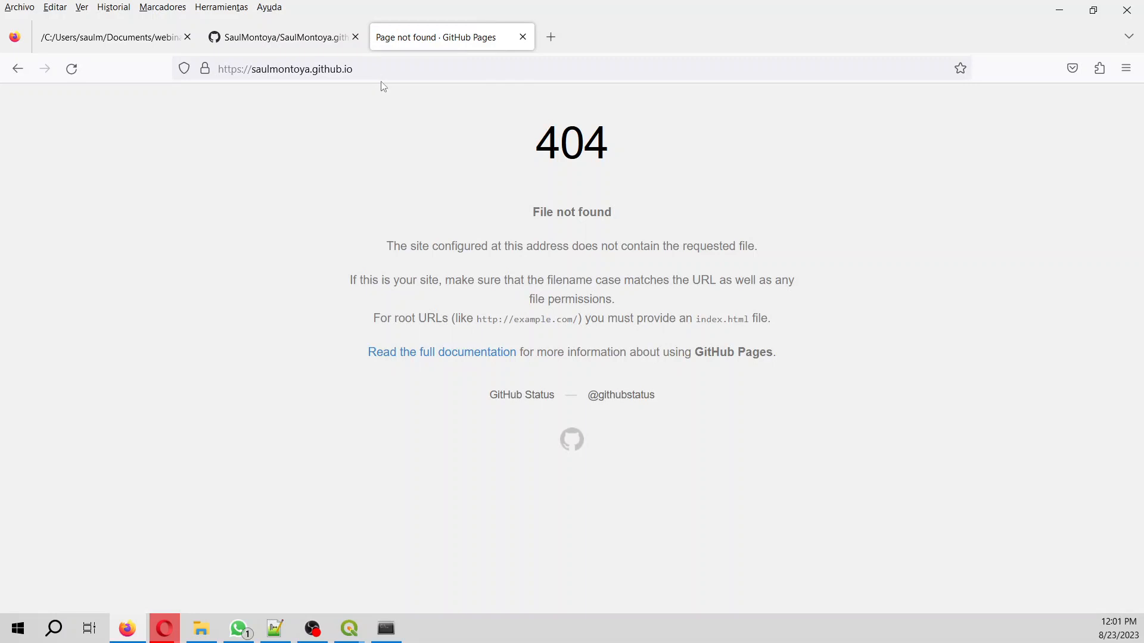
# Step: Append /waterquality to the site address to load the published map page
pyautogui.click(389, 68)
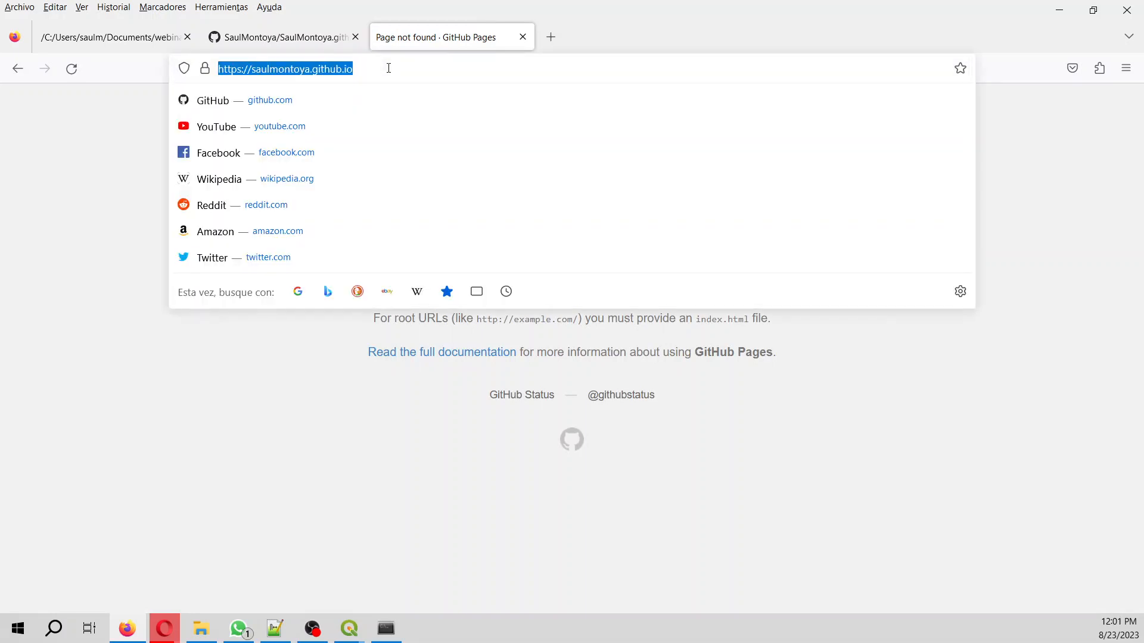
pyautogui.press('End')
pyautogui.write('/')
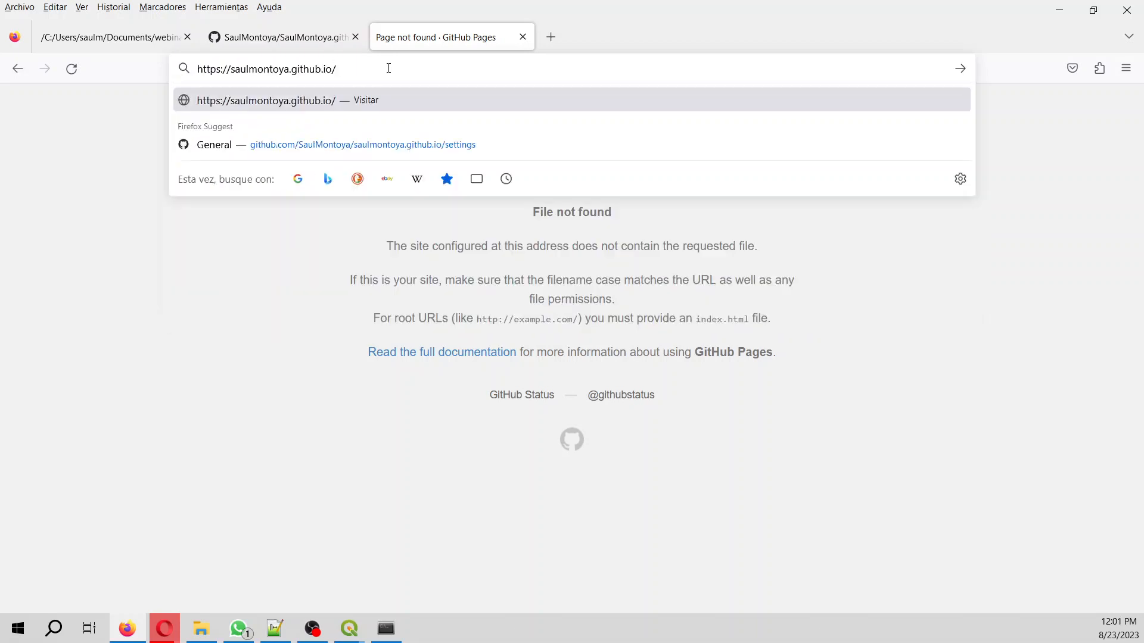
pyautogui.write('waterq')
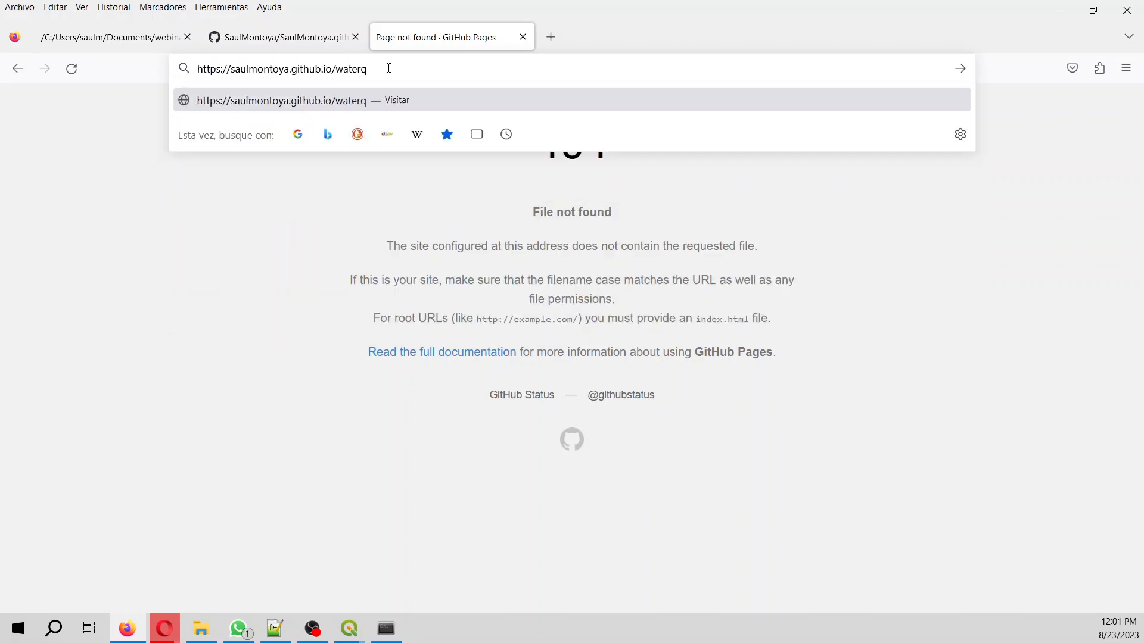
pyautogui.write('ua')
pyautogui.write('lity')
pyautogui.press('Return')
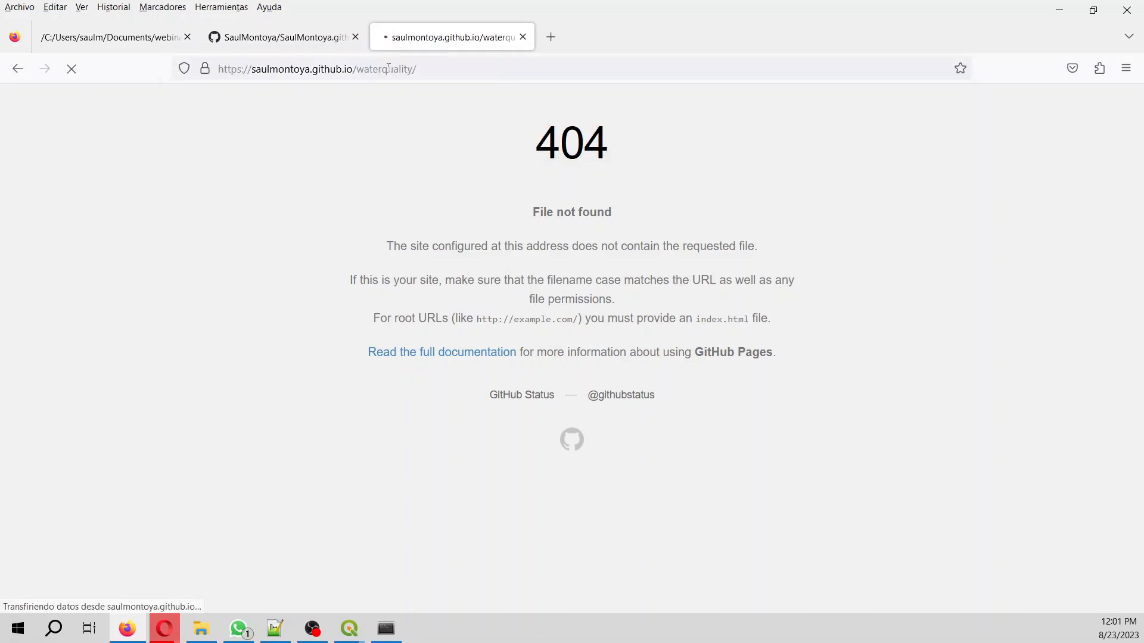
pyautogui.click(398, 68)
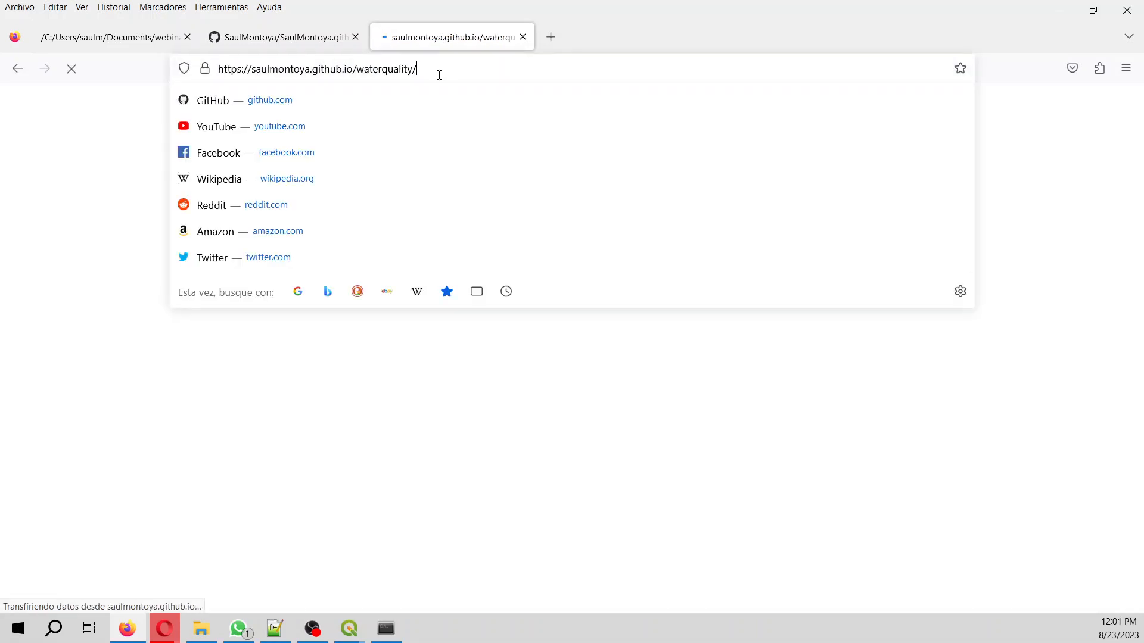
# Step: Dismiss the address suggestions so the live water-quality map with its WaterChemistry legend is visible
pyautogui.click(200, 480)
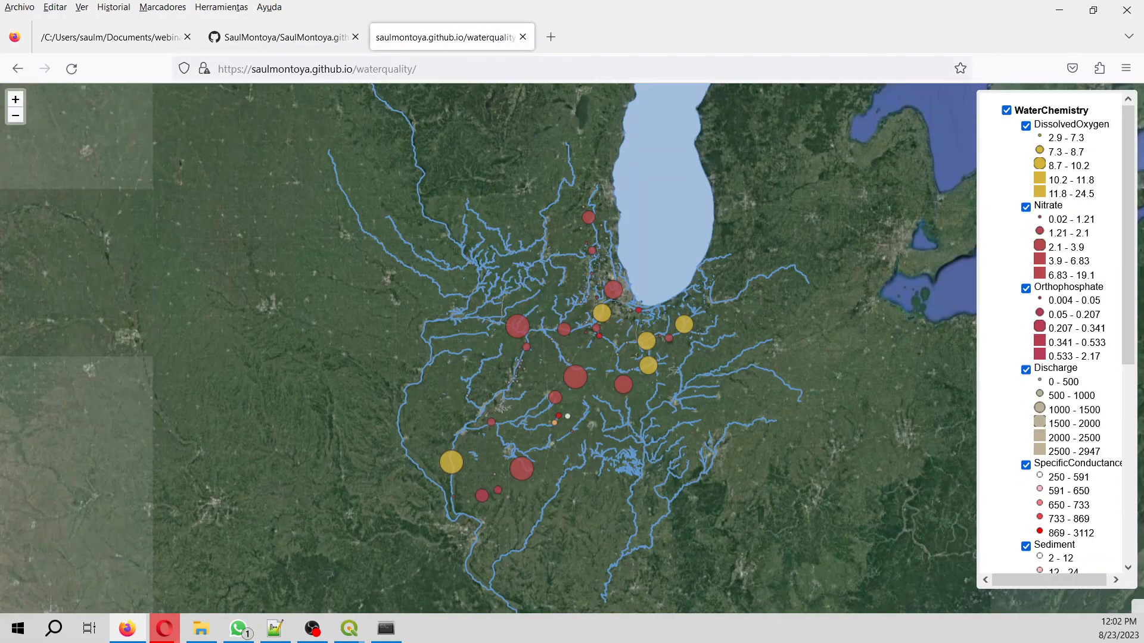
pyautogui.hotkey('alt', 'Tab')
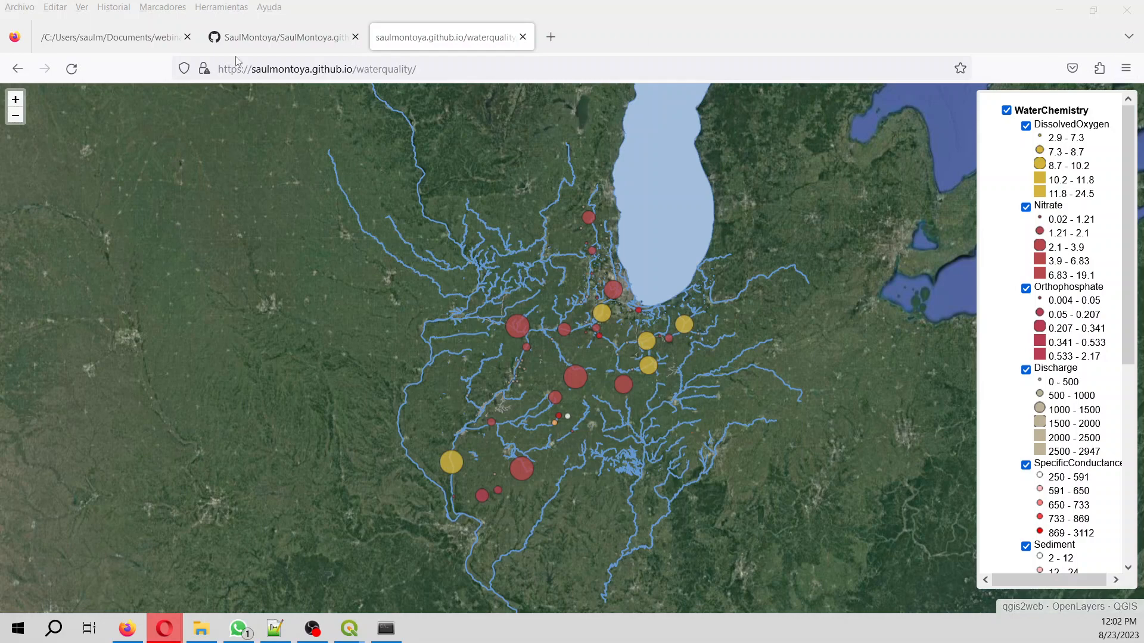
# Step: In a new tab, load the Hatari Labs Diploma in Geospatial Analysis page and close its Facebook popup
pyautogui.click(551, 37)
pyautogui.hotkey('ctrl', 'v')
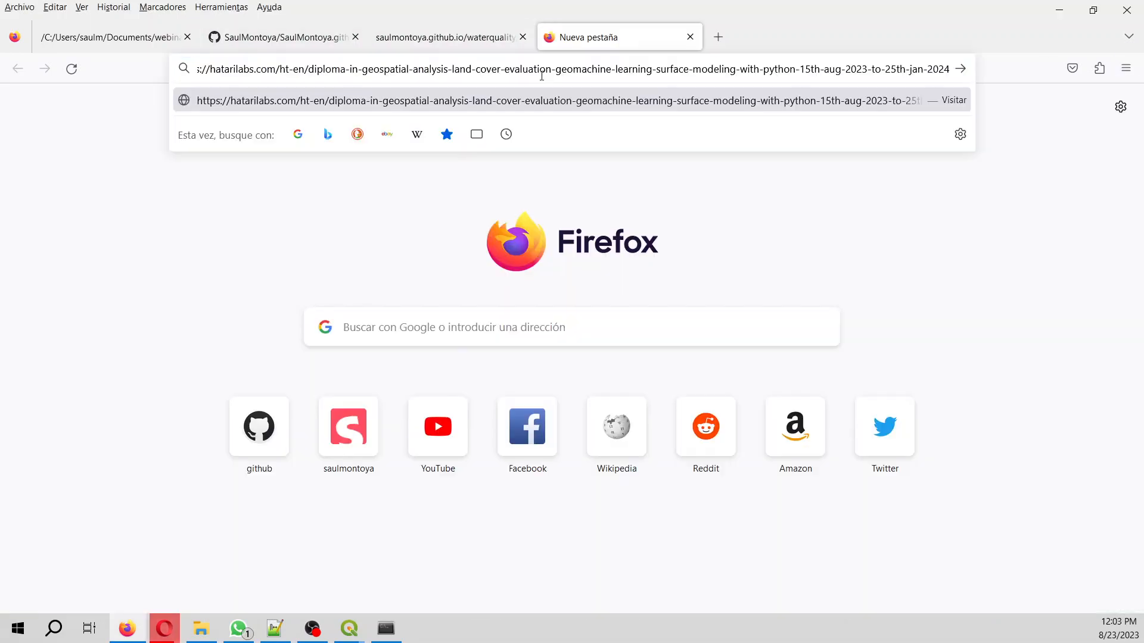
pyautogui.press('Return')
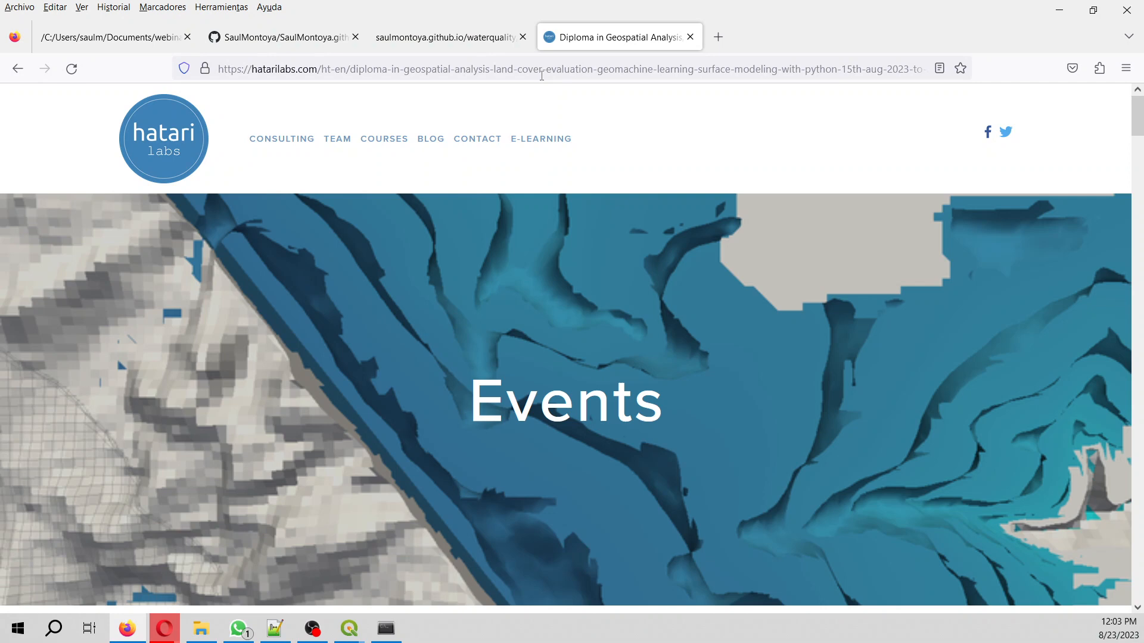
pyautogui.scroll(-10, 481, 277)
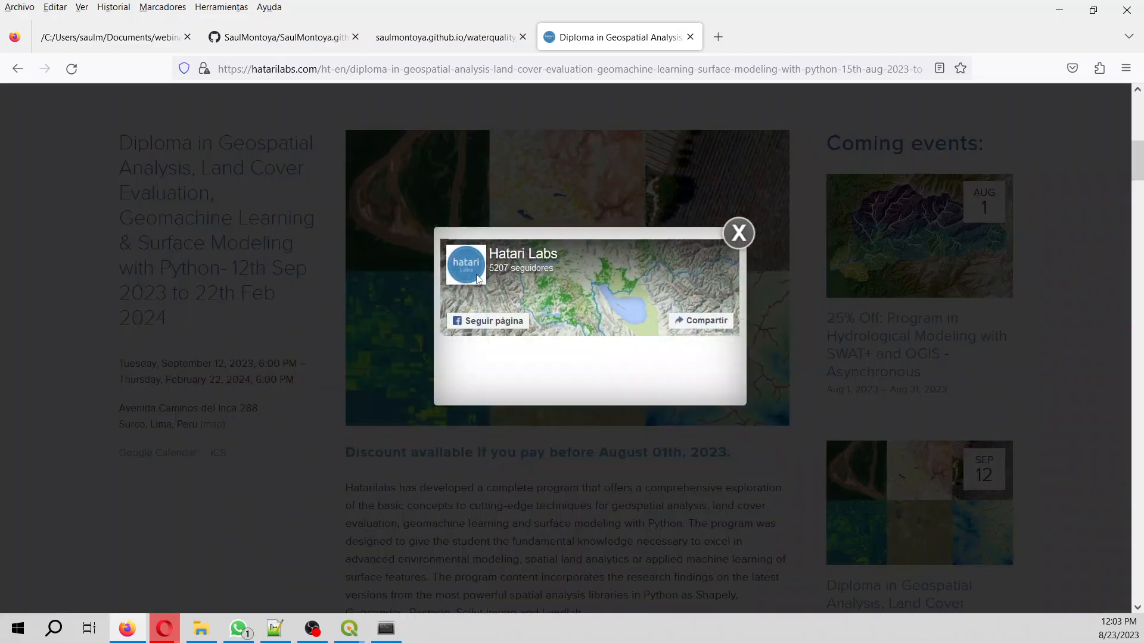
pyautogui.click(739, 233)
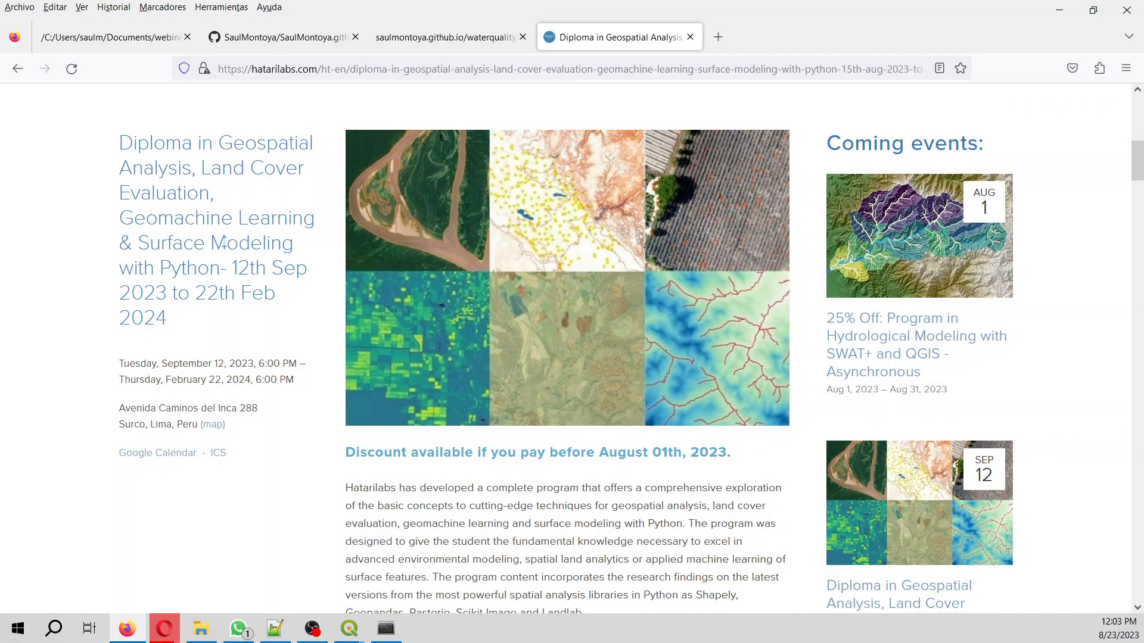
pyautogui.click(421, 68)
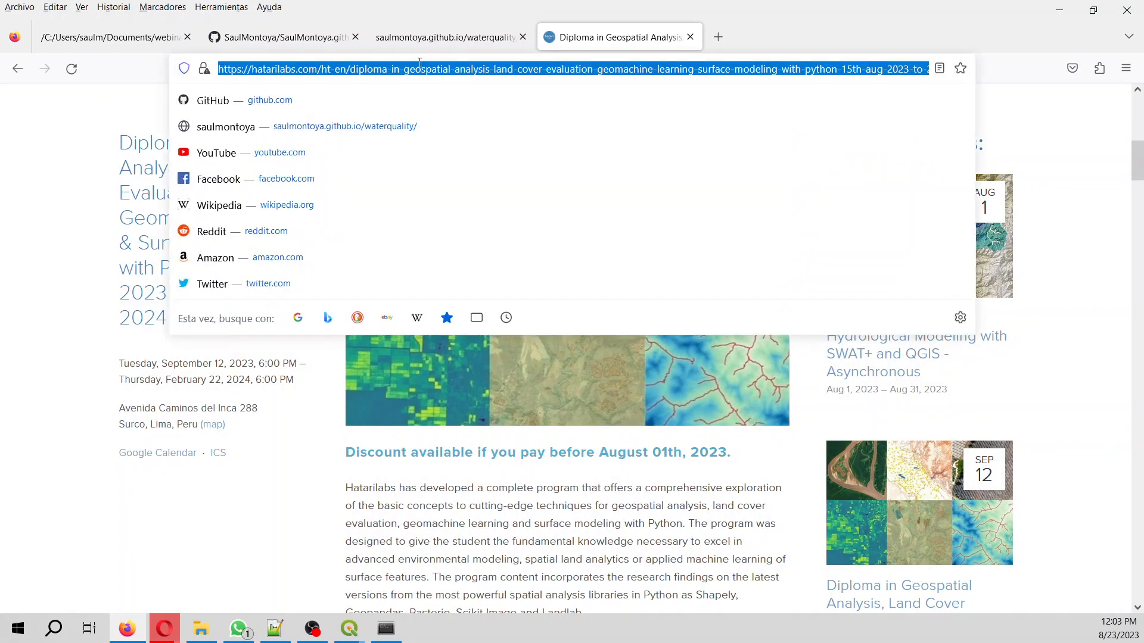
pyautogui.hotkey('alt', 'Tab')
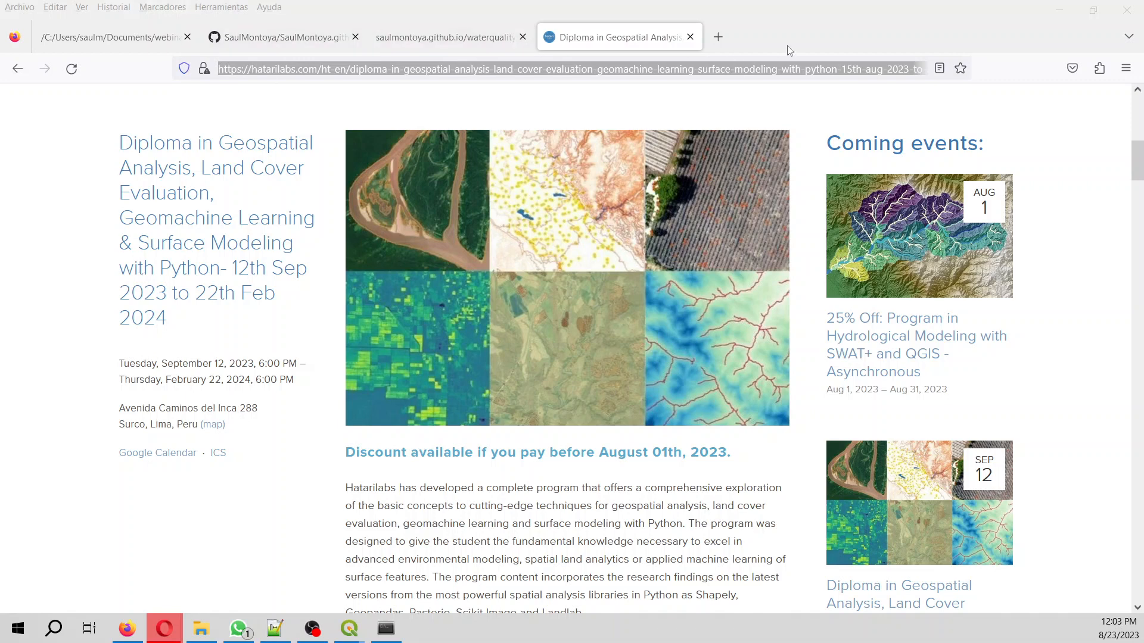
pyautogui.click(718, 37)
# Step: Paste and load another account's published github.io/waterquality/ map
pyautogui.write('https://tkershaw.github.io/waterquality/')
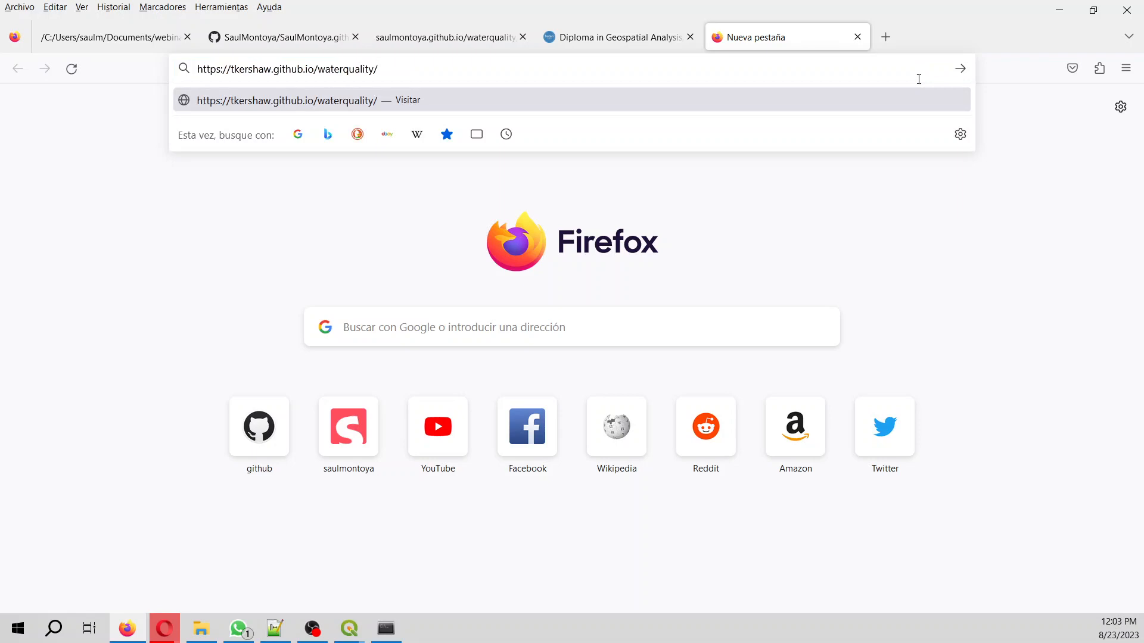
pyautogui.press('Return')
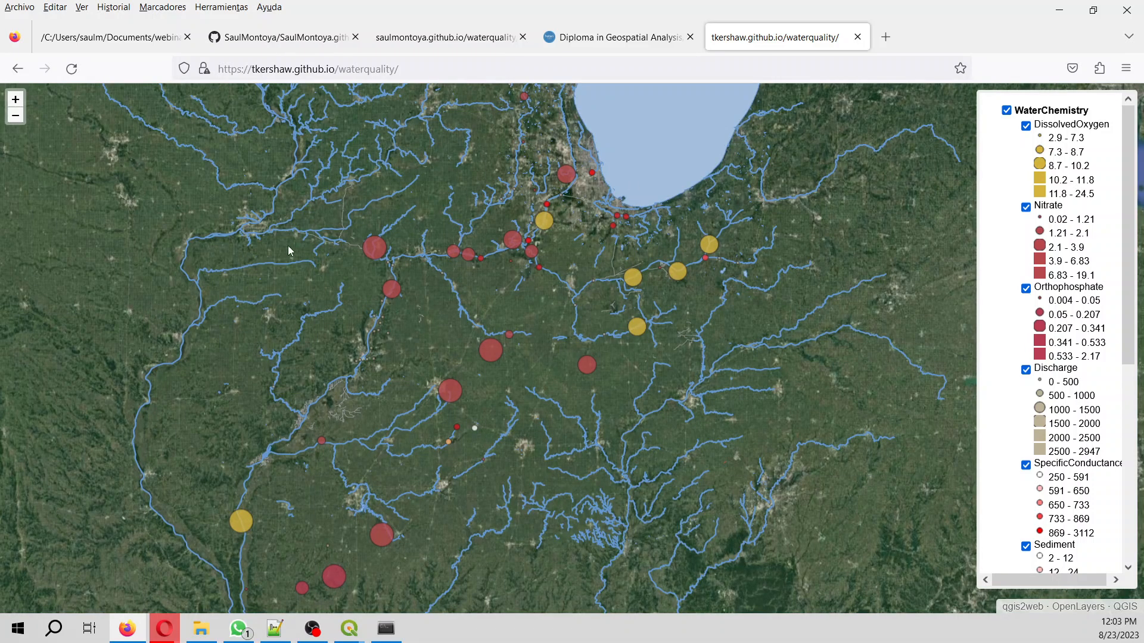
# Step: Open utils.hatarilabs.com in a new tab and start the Hatarilabs single sign-on
pyautogui.click(889, 39)
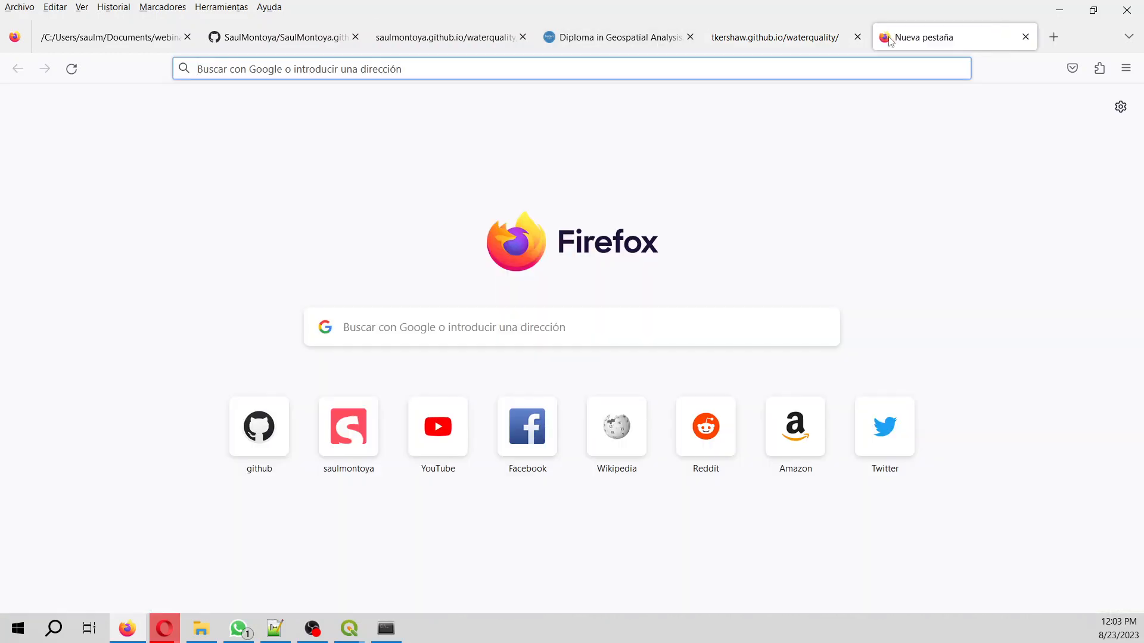
pyautogui.write('util')
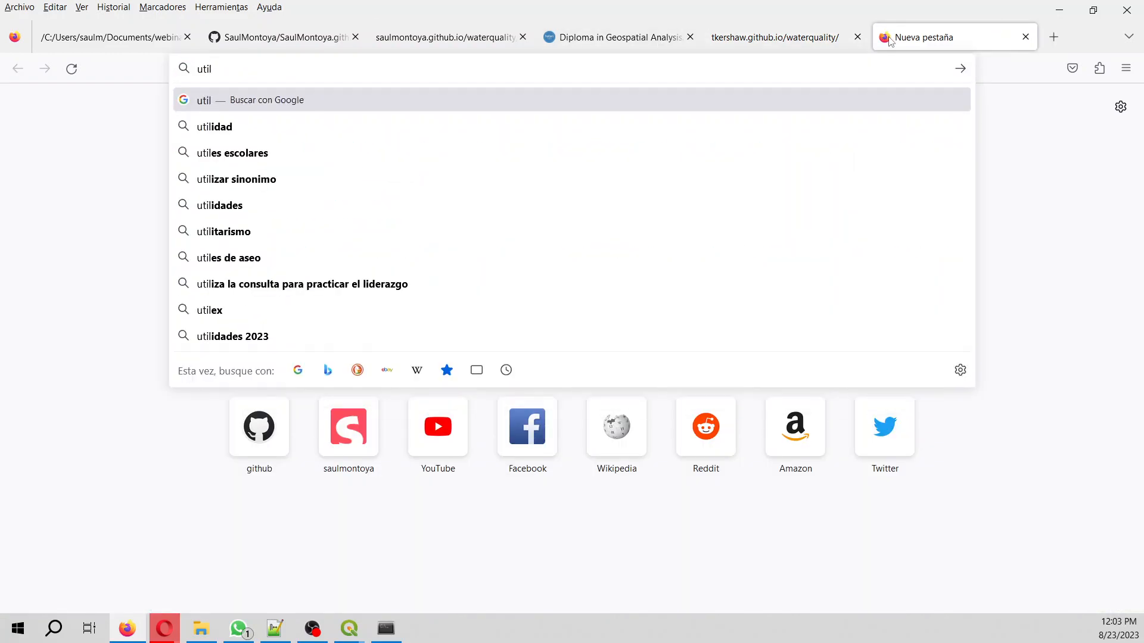
pyautogui.write('s.hatarilabs')
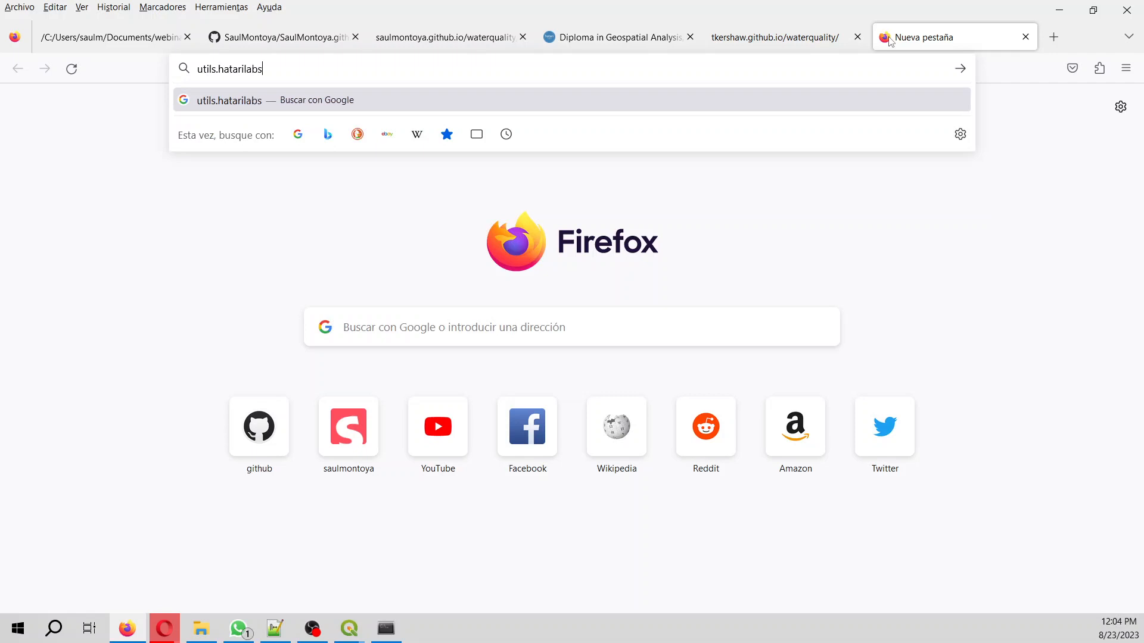
pyautogui.write('.com')
pyautogui.press('Return')
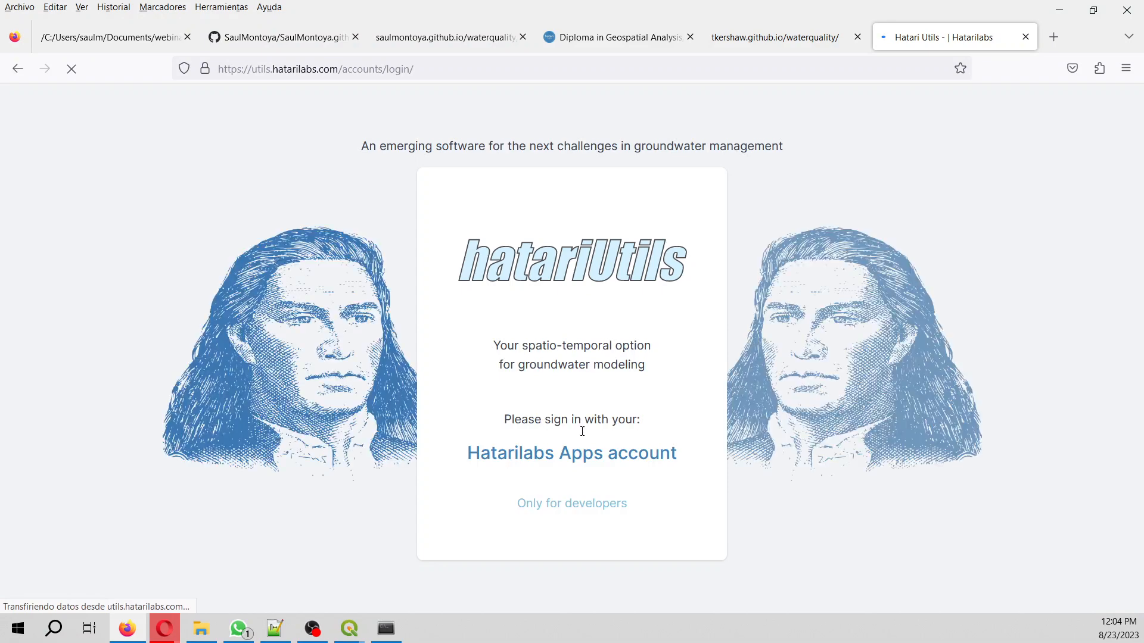
pyautogui.click(583, 453)
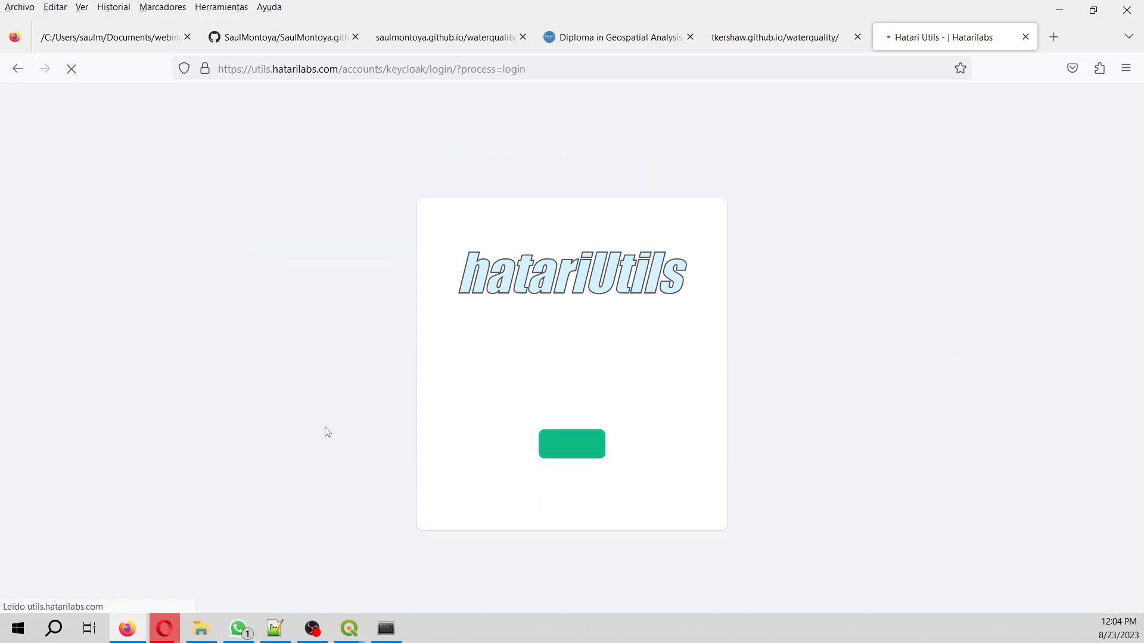
pyautogui.click(557, 444)
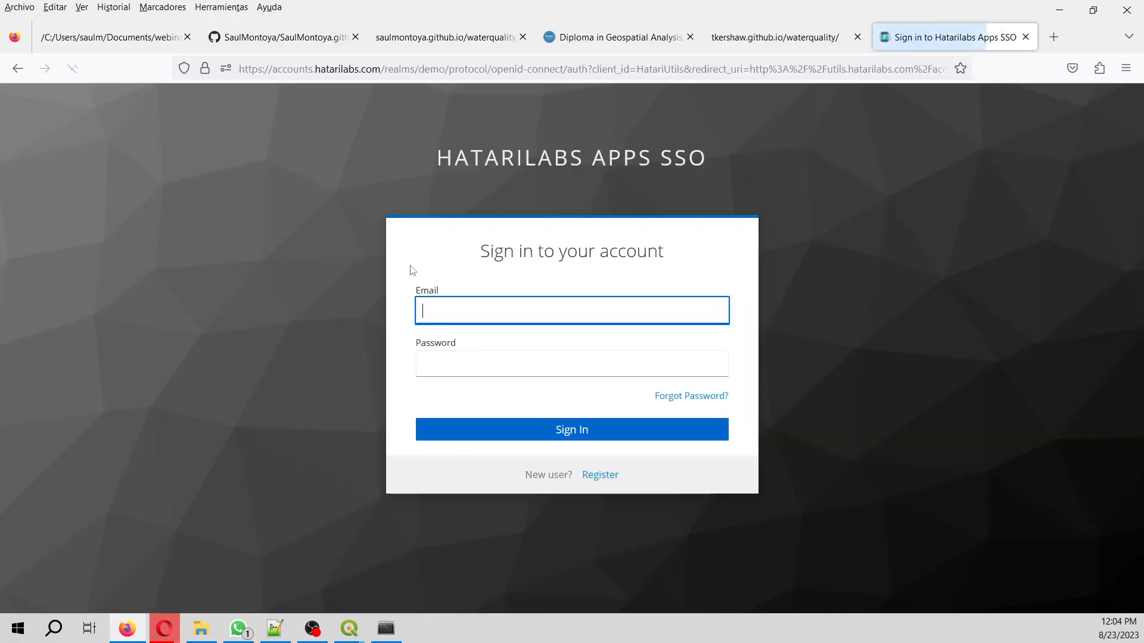
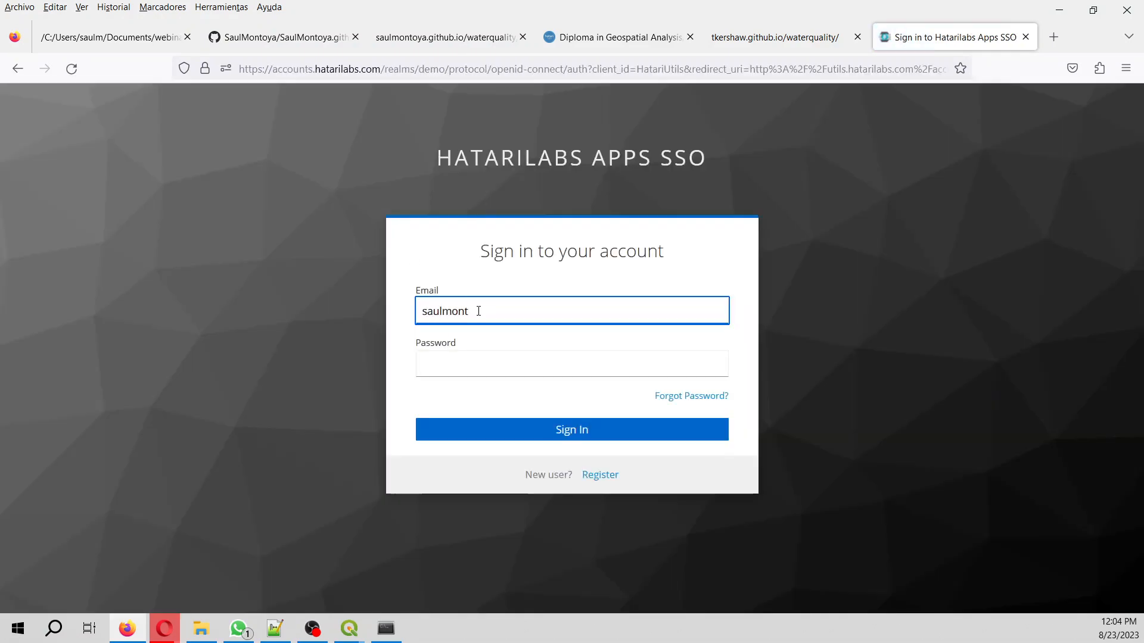
# Step: Sign in with the account's email and password, declining to save the login
pyautogui.press('BackSpace')
pyautogui.press('BackSpace')
pyautogui.press('BackSpace')
pyautogui.press('BackSpace')
pyautogui.press('BackSpace')
pyautogui.press('BackSpace')
pyautogui.press('BackSpace')
pyautogui.press('BackSpace')
pyautogui.press('BackSpace')
pyautogui.press('BackSpace')
pyautogui.press('BackSpace')
pyautogui.press('BackSpace')
pyautogui.press('Tab')
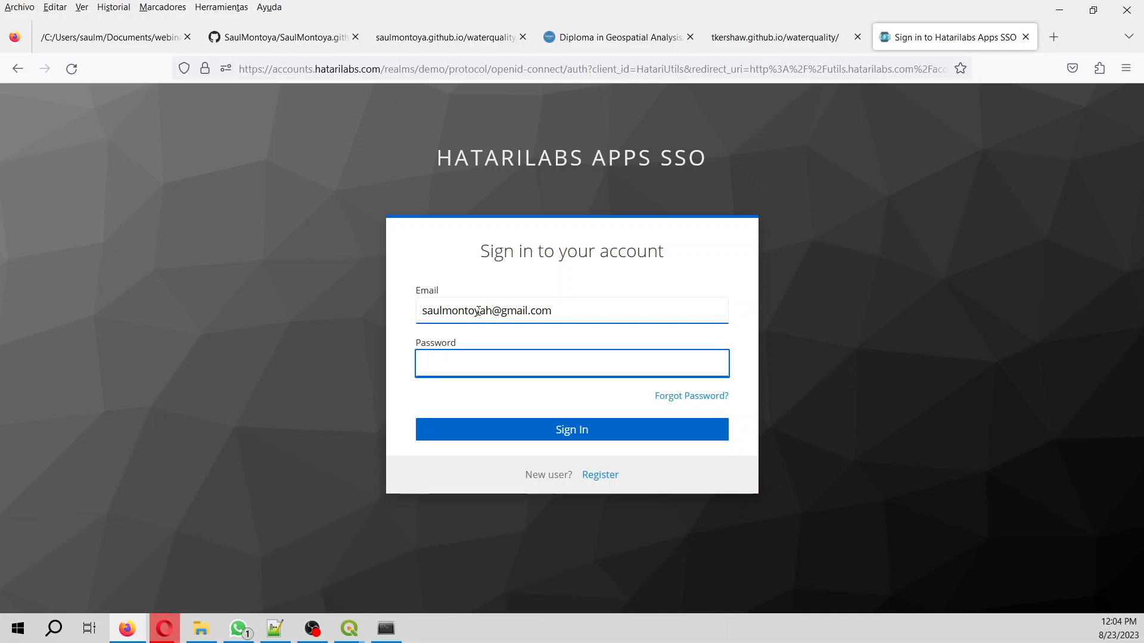
pyautogui.press('BackSpace')
pyautogui.press('BackSpace')
pyautogui.press('BackSpace')
pyautogui.press('BackSpace')
pyautogui.press('BackSpace')
pyautogui.press('BackSpace')
pyautogui.press('BackSpace')
pyautogui.press('BackSpace')
pyautogui.press('BackSpace')
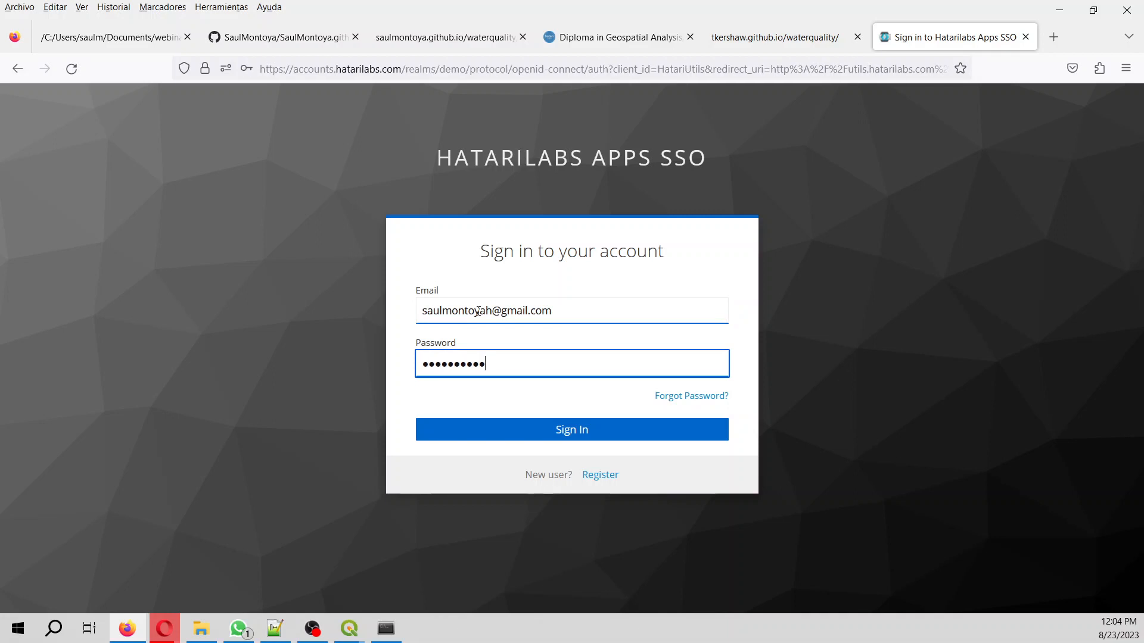
pyautogui.press('BackSpace')
pyautogui.press('BackSpace')
pyautogui.press('BackSpace')
pyautogui.press('Return')
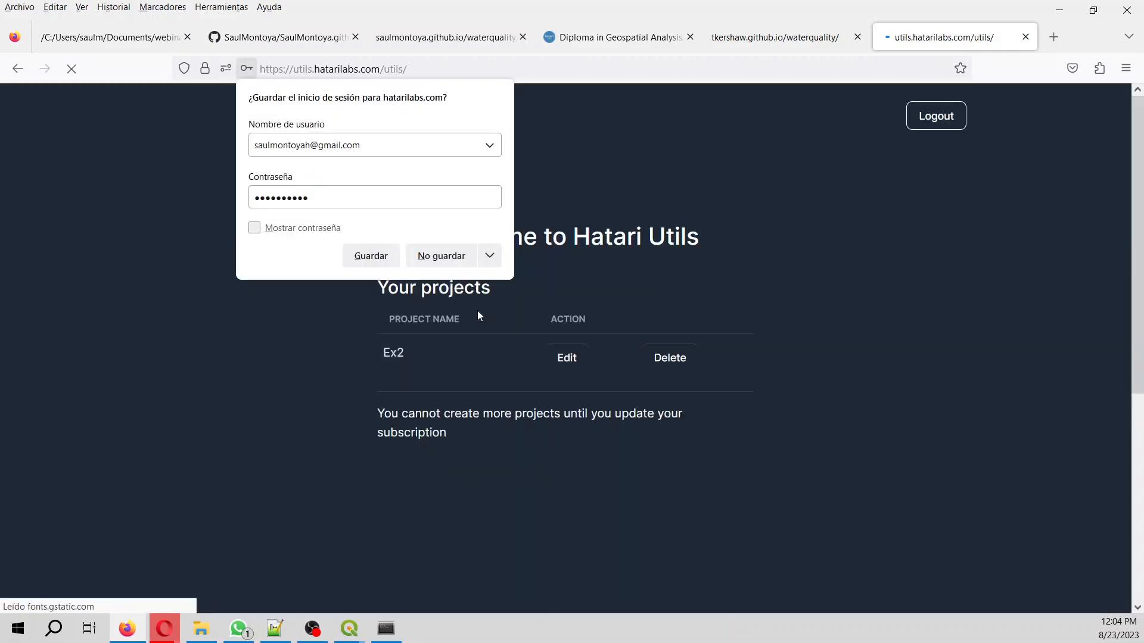
pyautogui.click(459, 256)
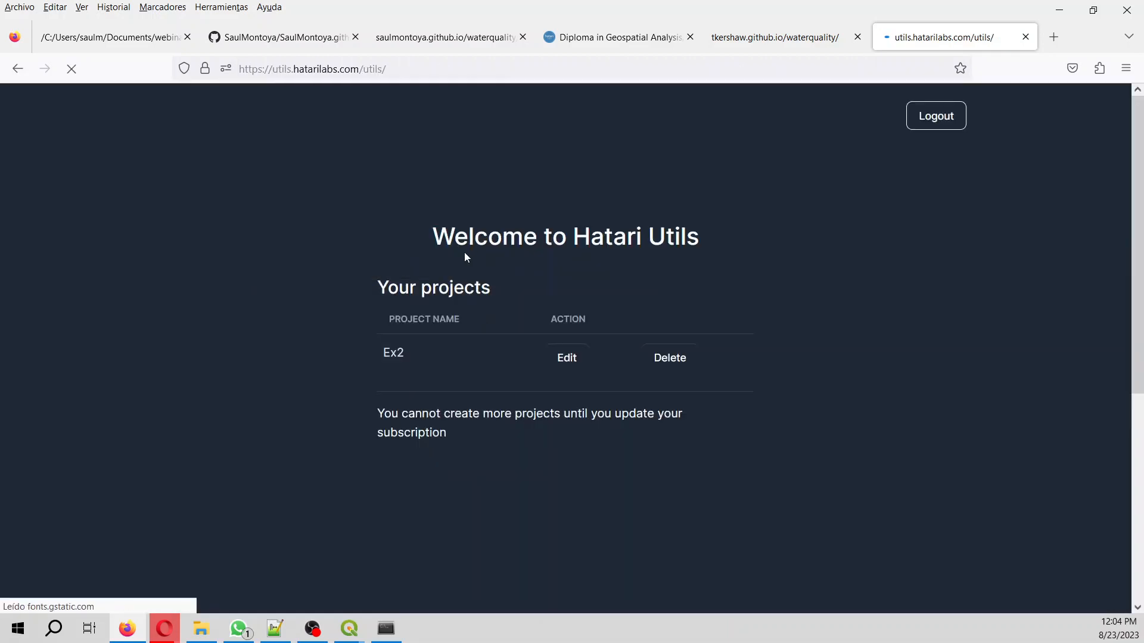
# Step: Browse the Ex2 project's App Gallery, then return to the other account's waterquality map tab
pyautogui.click(564, 363)
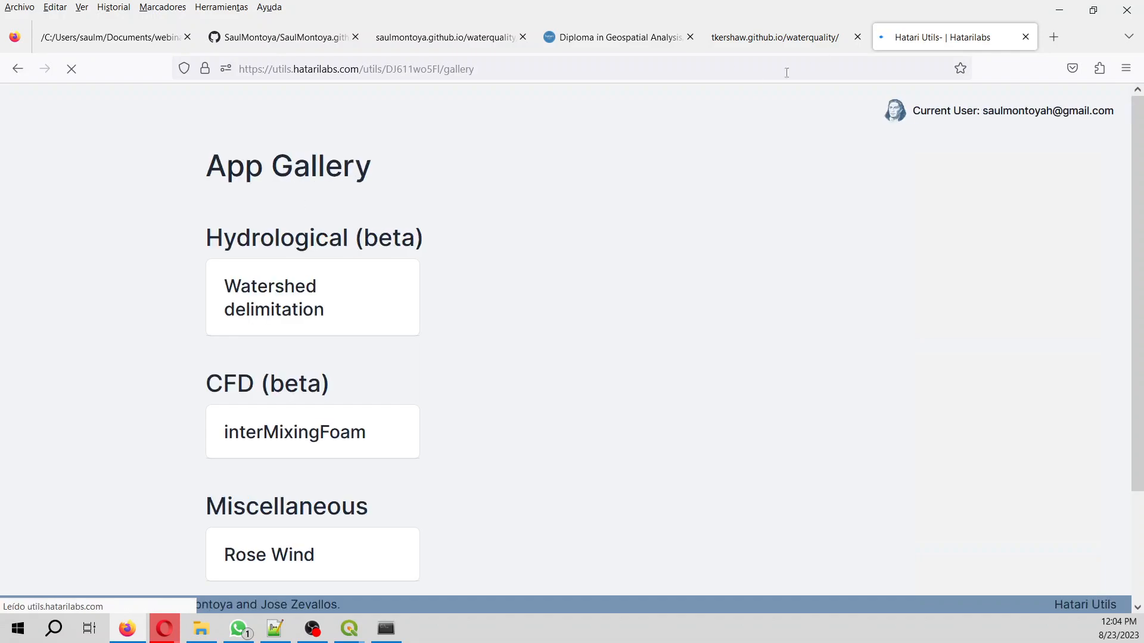
pyautogui.scroll(-2, 464, 289)
pyautogui.scroll(-1, 465, 288)
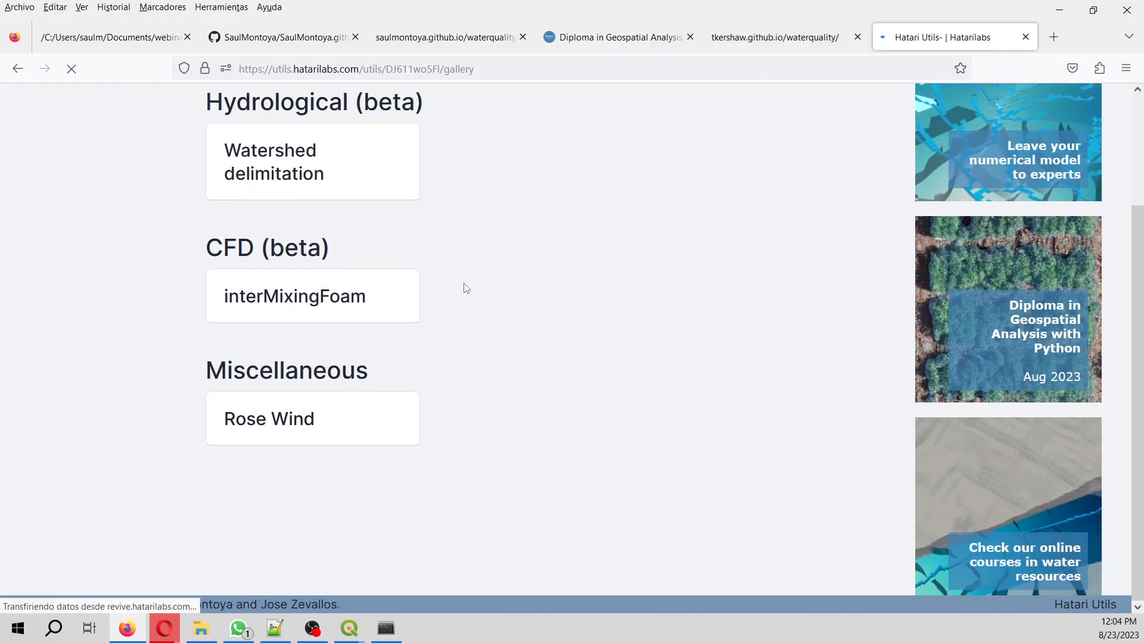
pyautogui.scroll(2, 453, 288)
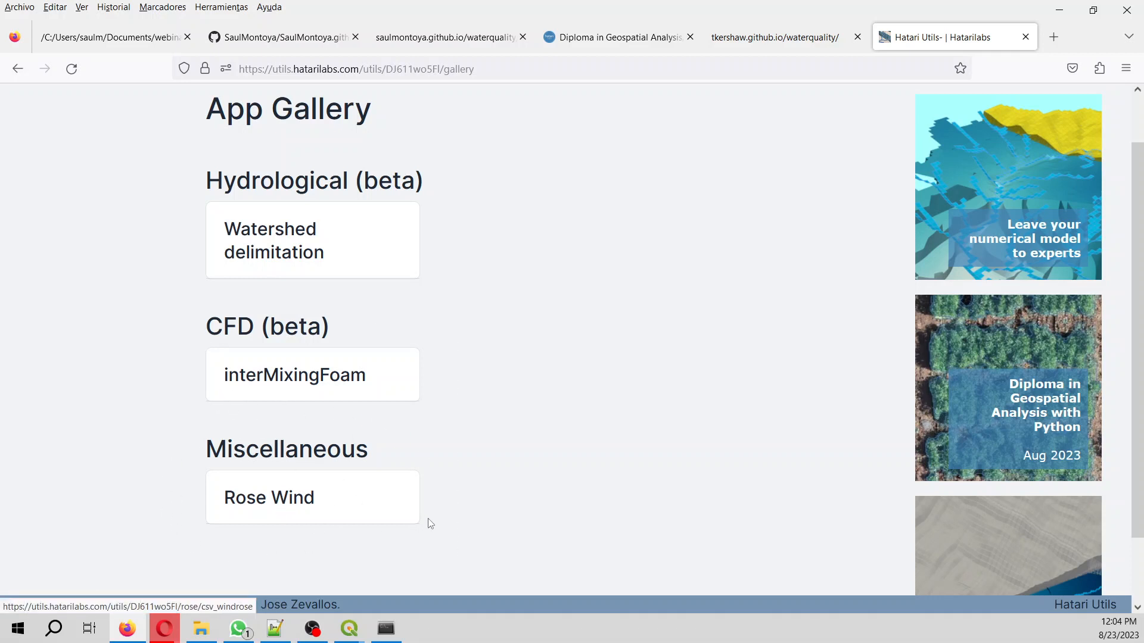
pyautogui.scroll(-2, 383, 493)
pyautogui.scroll(1, 383, 492)
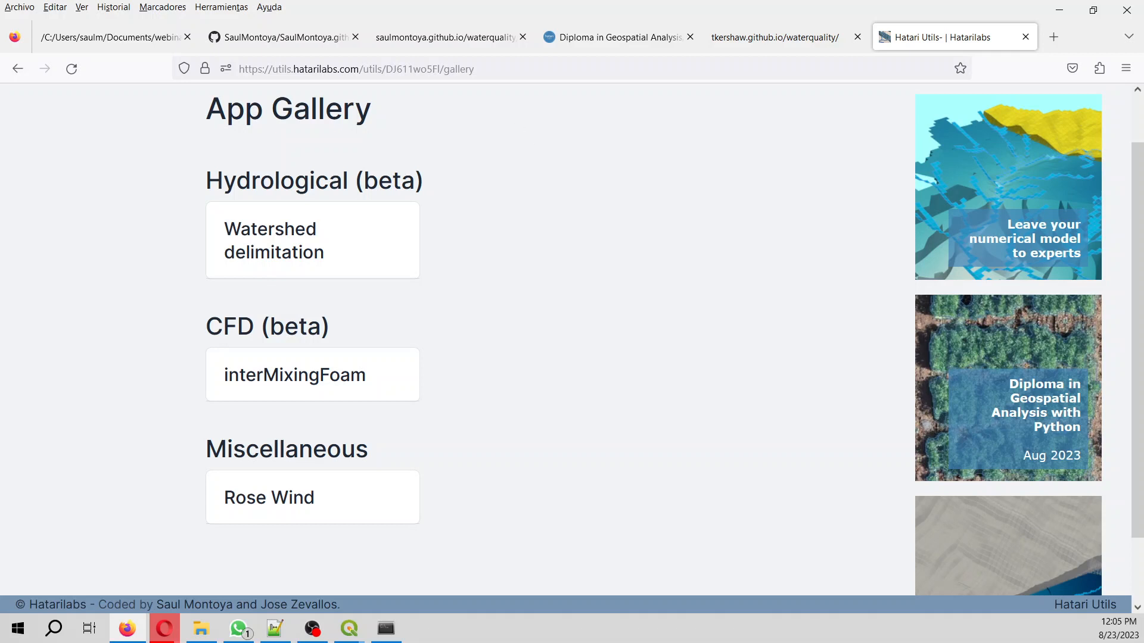
pyautogui.hotkey('alt', 'Tab')
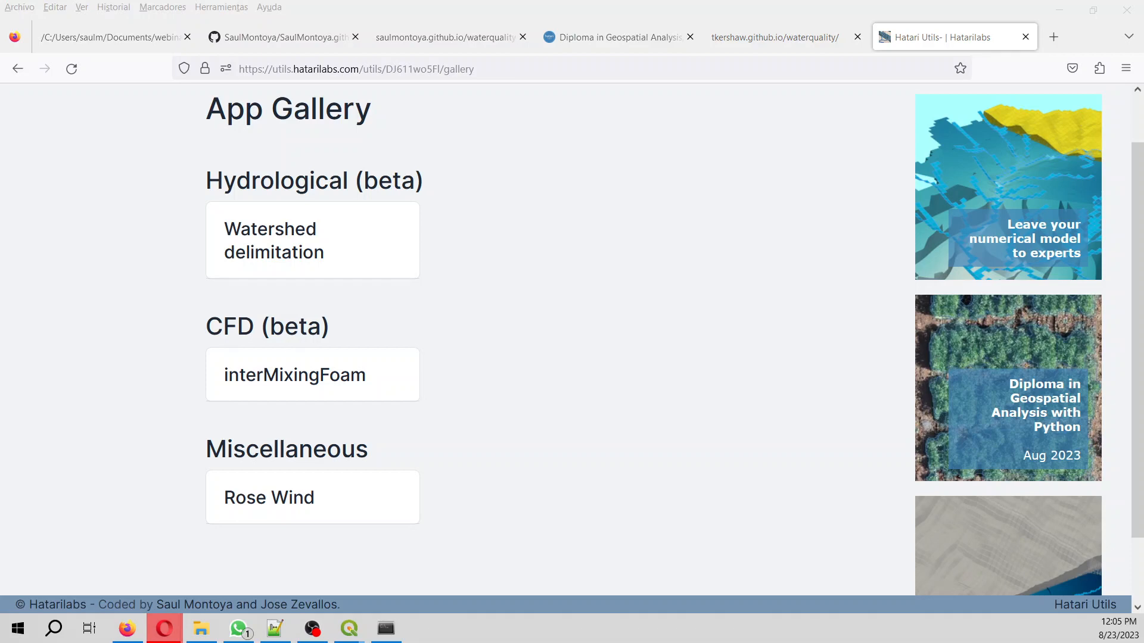
pyautogui.click(791, 38)
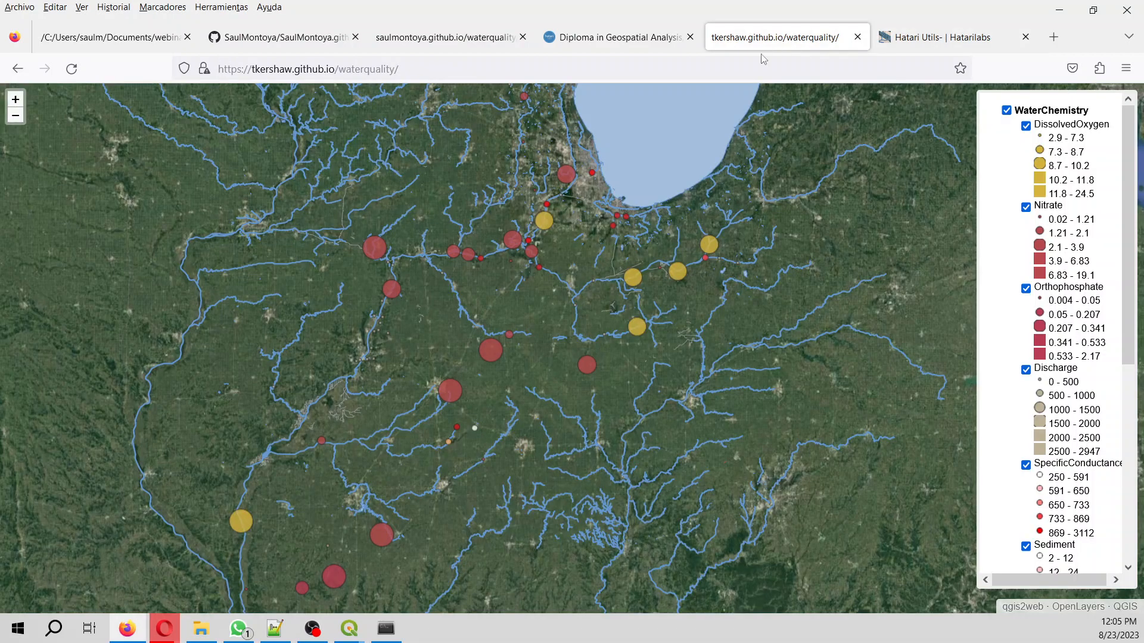
# Step: Load the ccardenas93.github.io waterqualitytest map in the browser
pyautogui.click(758, 68)
pyautogui.write('https://ccardenas93.github.io/waterqualitytest.github.io/')
pyautogui.press('Return')
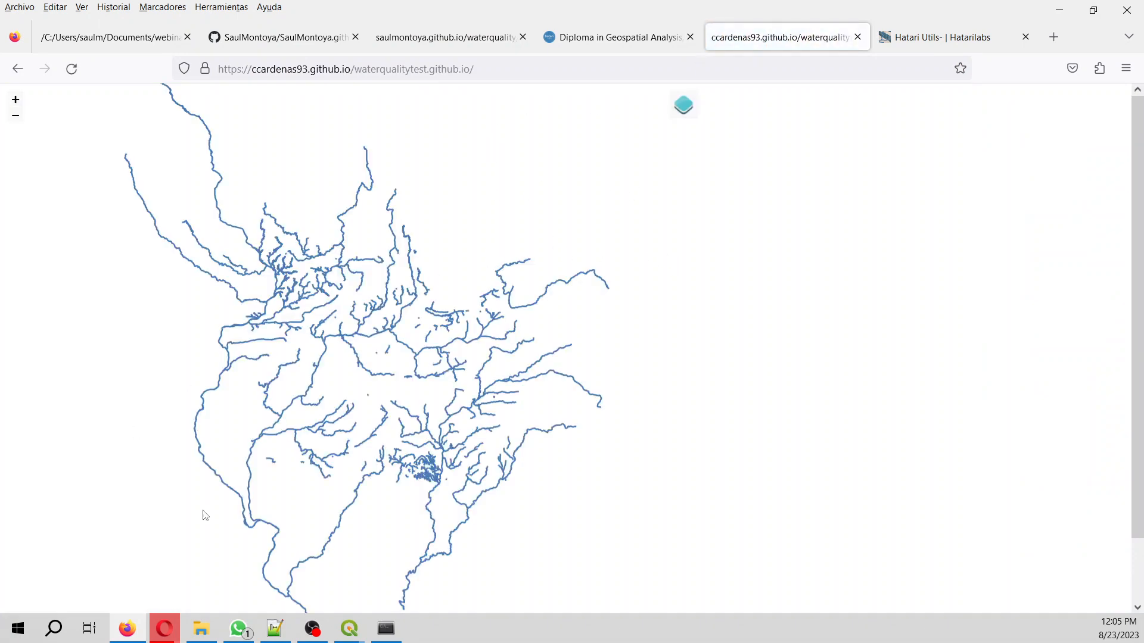
# Step: Hide the rivers layer on the map, then show it again
pyautogui.moveTo(683, 119)
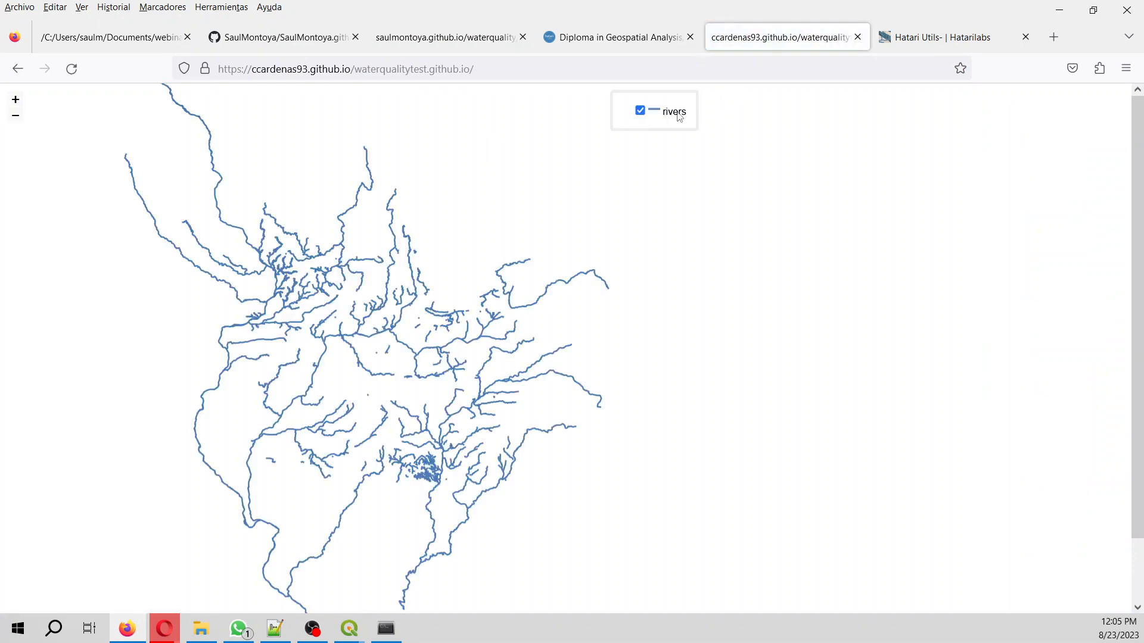
pyautogui.click(641, 113)
pyautogui.click(641, 113)
# Step: Zoom out one level, then zoom in four levels and scroll to inspect the river network
pyautogui.click(15, 115)
pyautogui.click(16, 100)
pyautogui.click(16, 100)
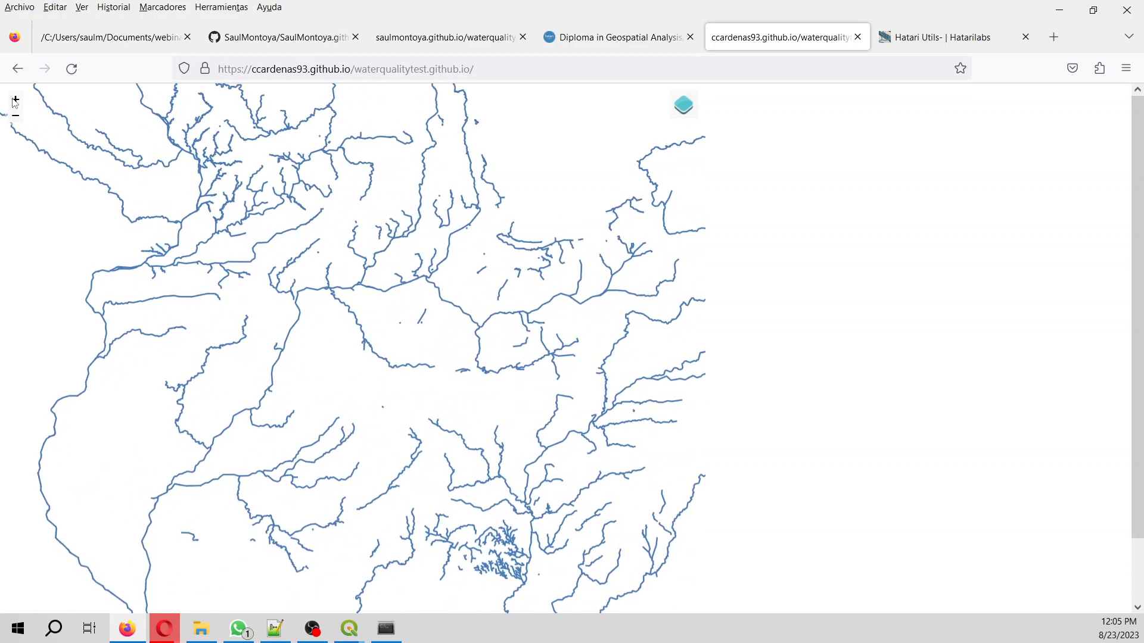
pyautogui.click(16, 100)
pyautogui.click(15, 100)
pyautogui.moveTo(675, 108)
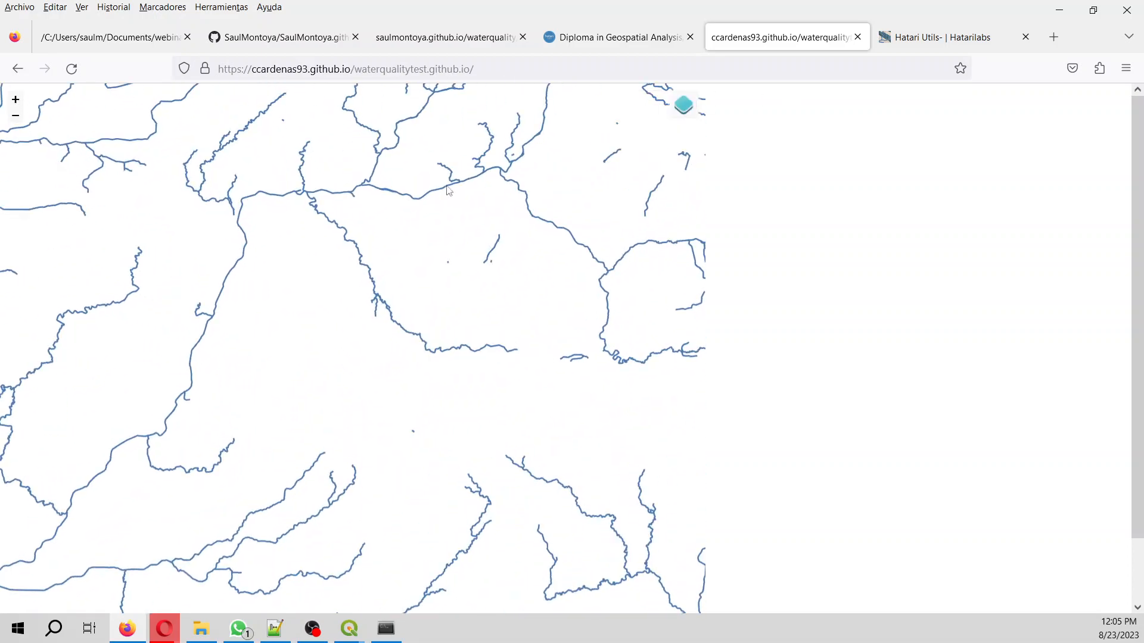
pyautogui.scroll(-1, 329, 306)
pyautogui.scroll(-1, 328, 306)
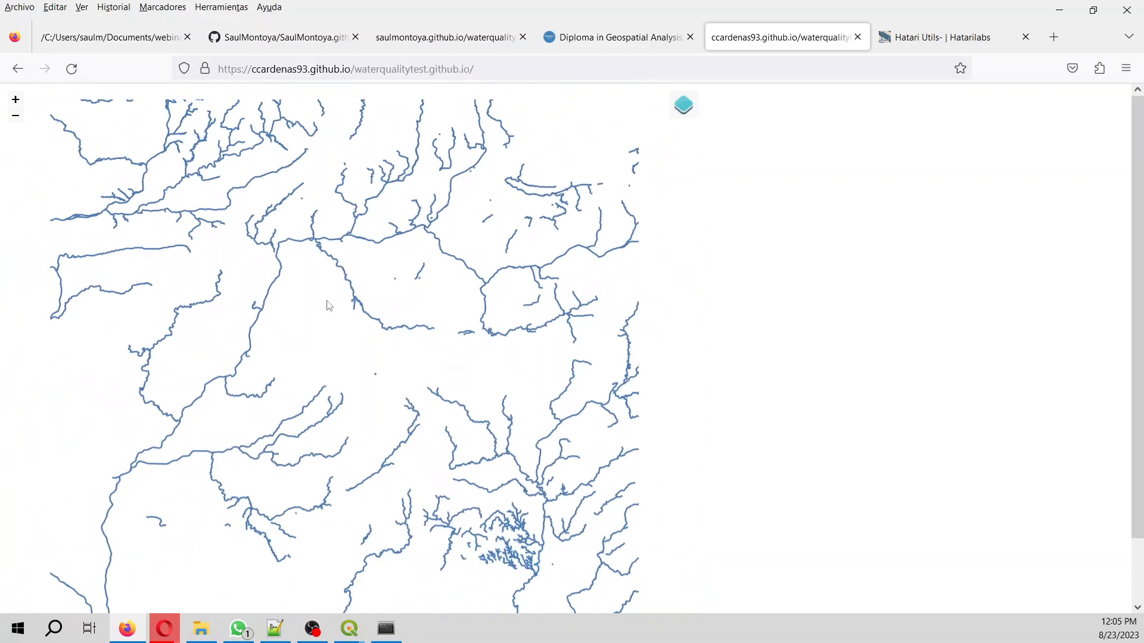
pyautogui.scroll(-2, 329, 306)
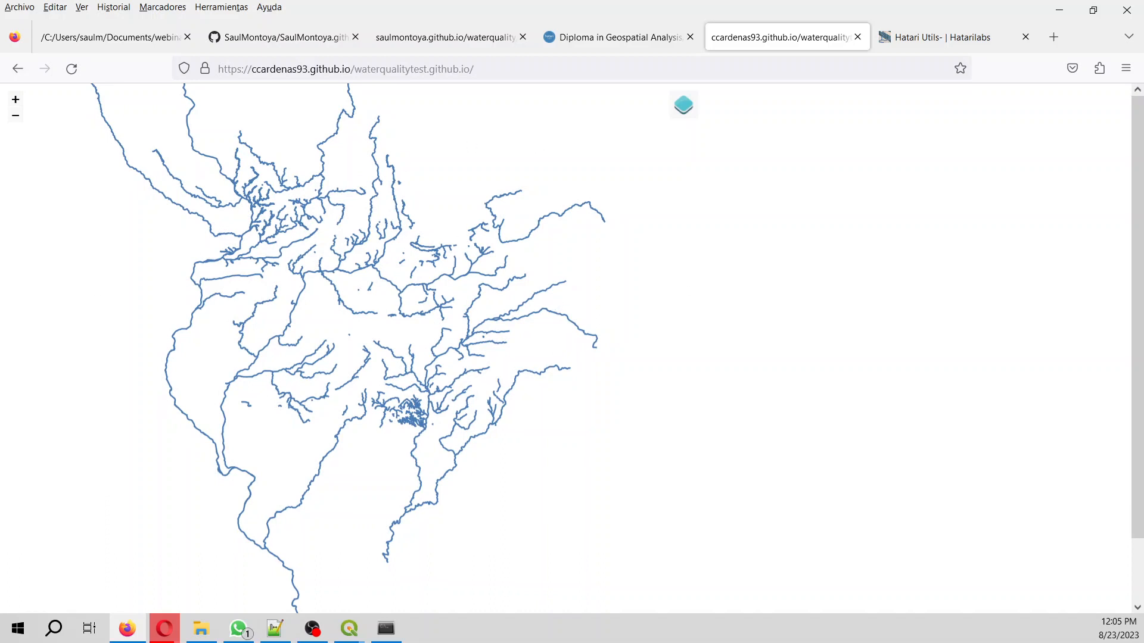
pyautogui.click(164, 629)
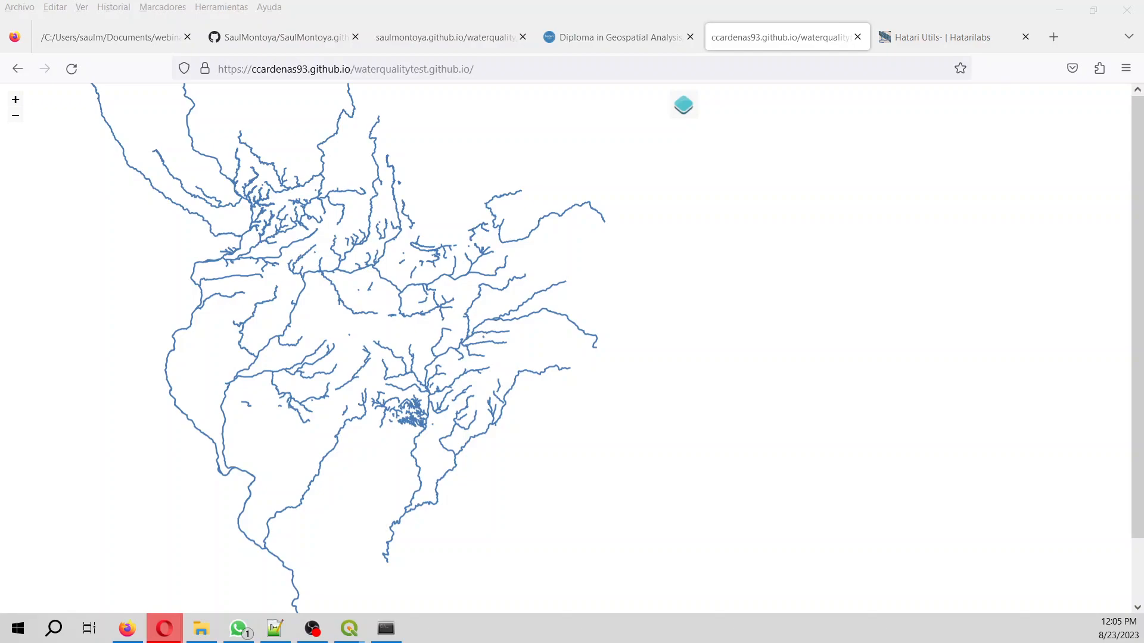